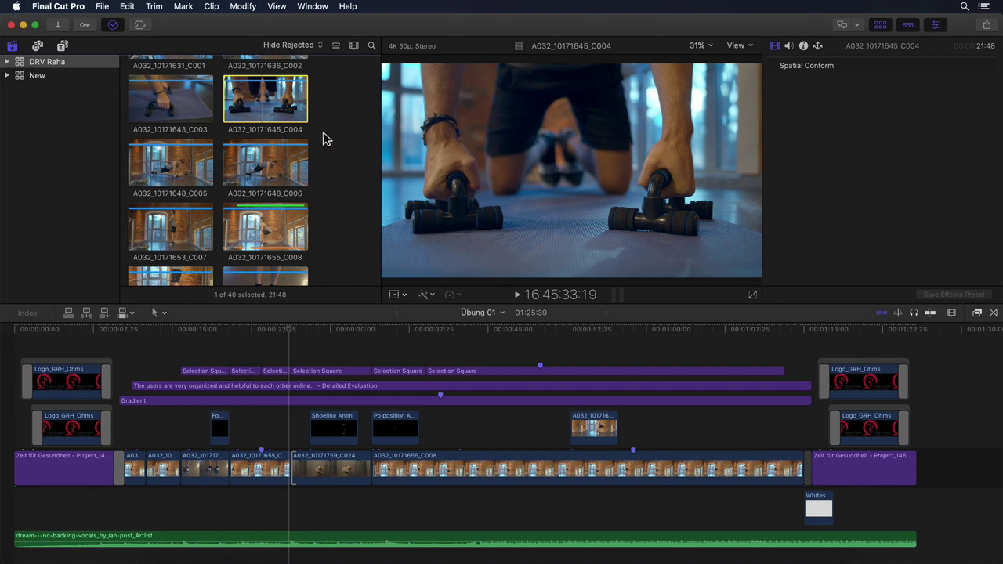
Reveal the DRV Reha library in Finder to check its file size, and return to Final Cut Pro.
right_click(50, 62)
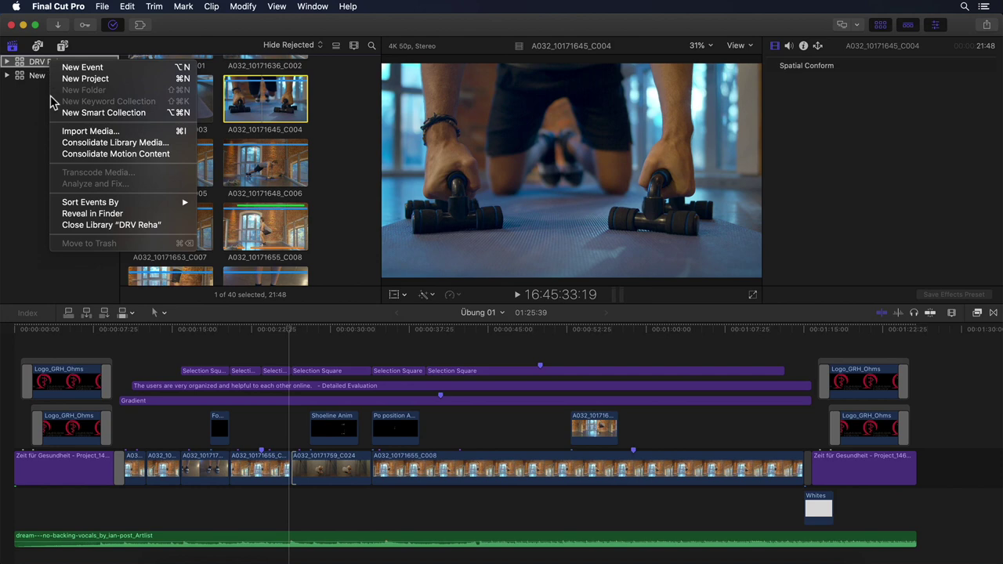
left_click(87, 213)
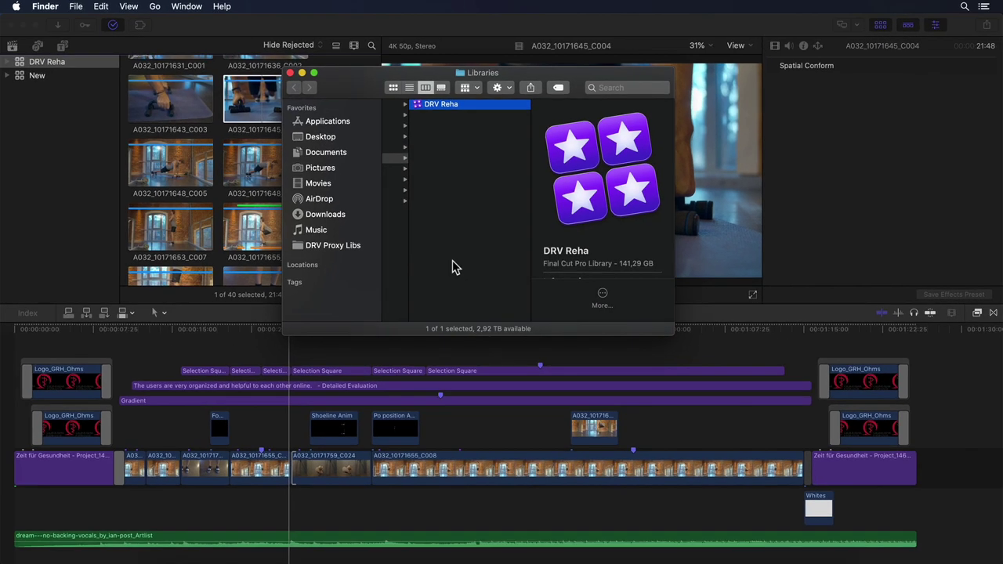
left_click(263, 103)
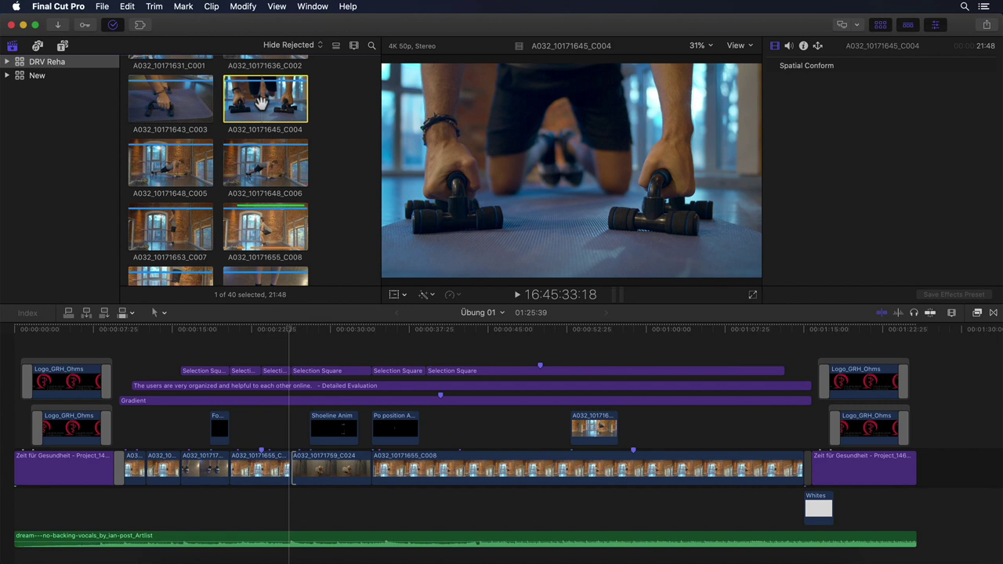
Examine the DRV Reha library's properties and its storage location settings, leaving the settings unmodified.
scroll(262, 102, "up", 3)
scroll(262, 102, "up", 2)
scroll(263, 103, "down", 5)
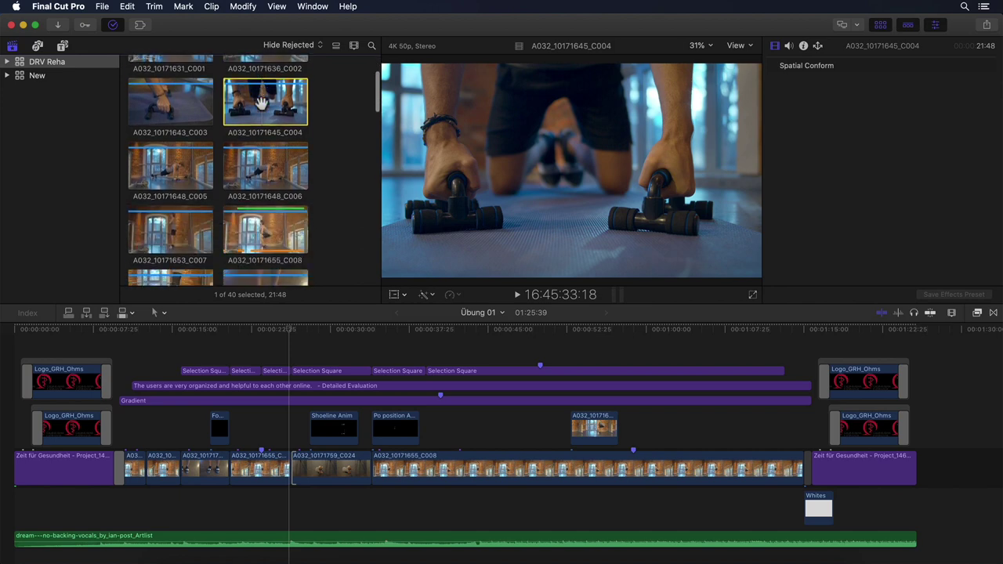
left_click(19, 66)
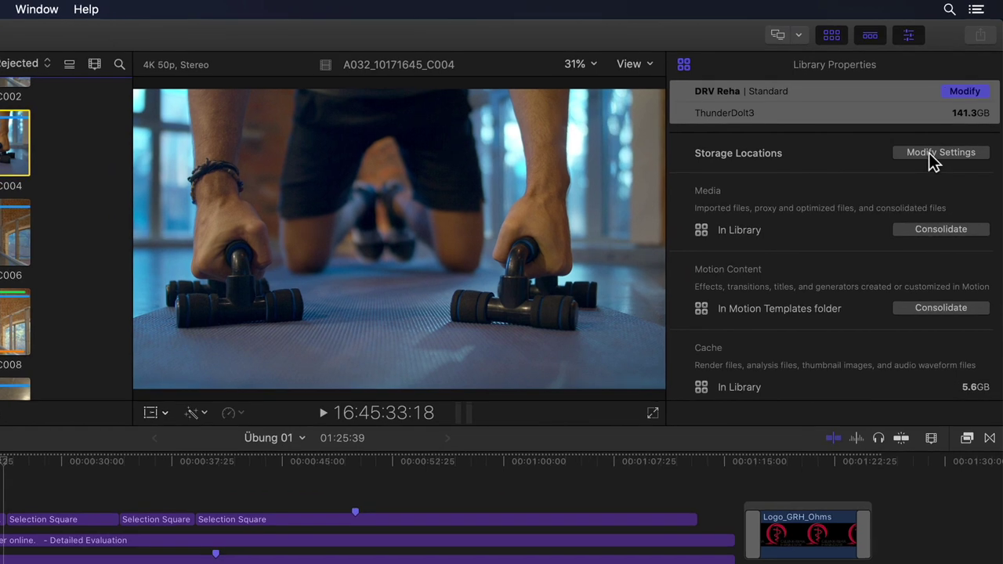
left_click(951, 111)
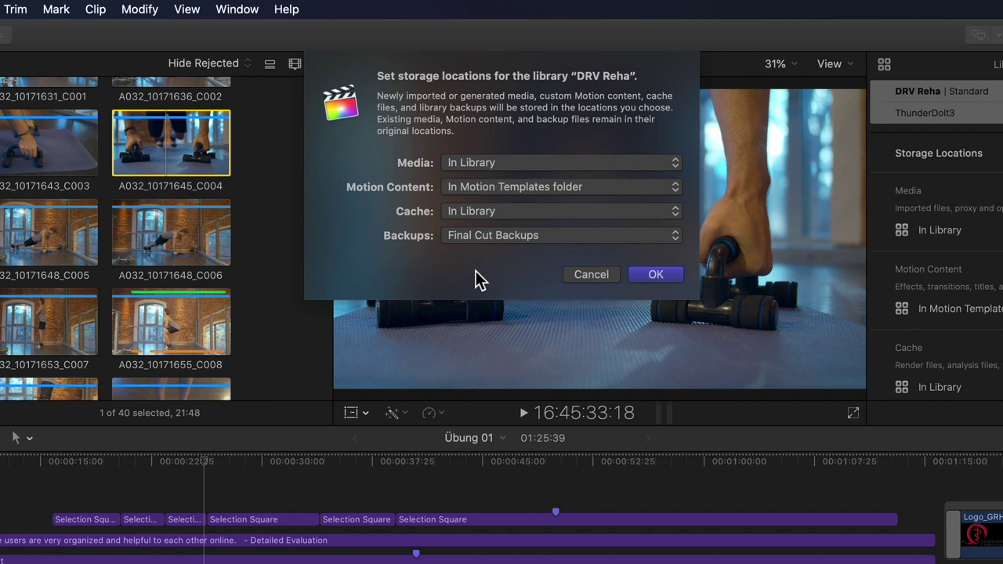
left_click(588, 275)
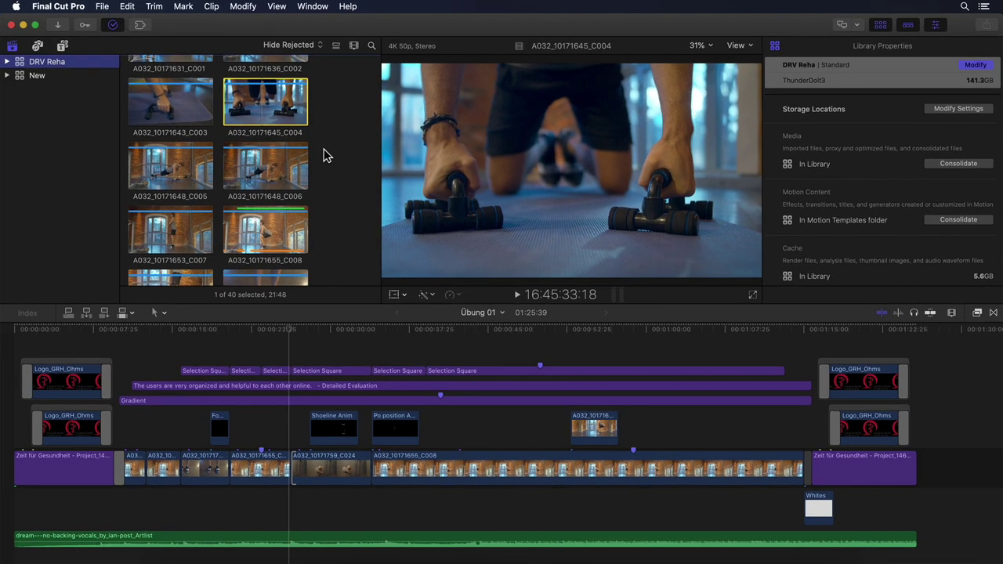
Select all the clips in the DRV Reha library except A032_10171655_C008.
scroll(327, 156, "down", 2)
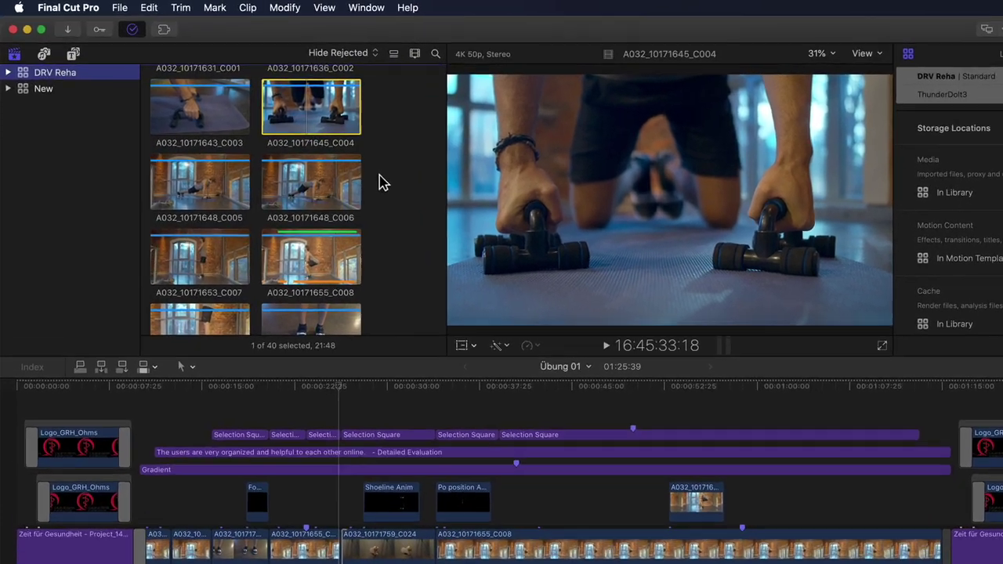
key("super+a")
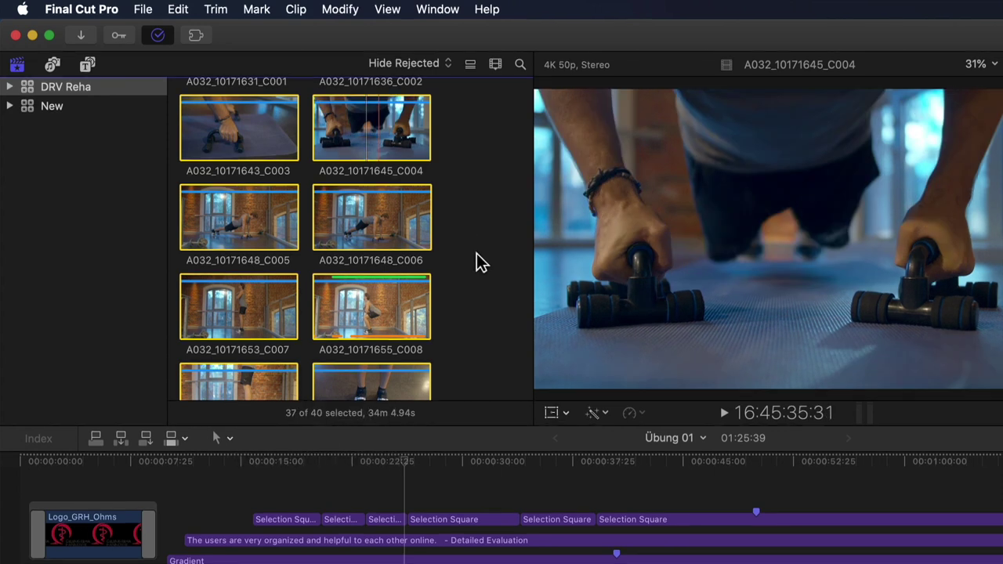
scroll(477, 253, "down", 2)
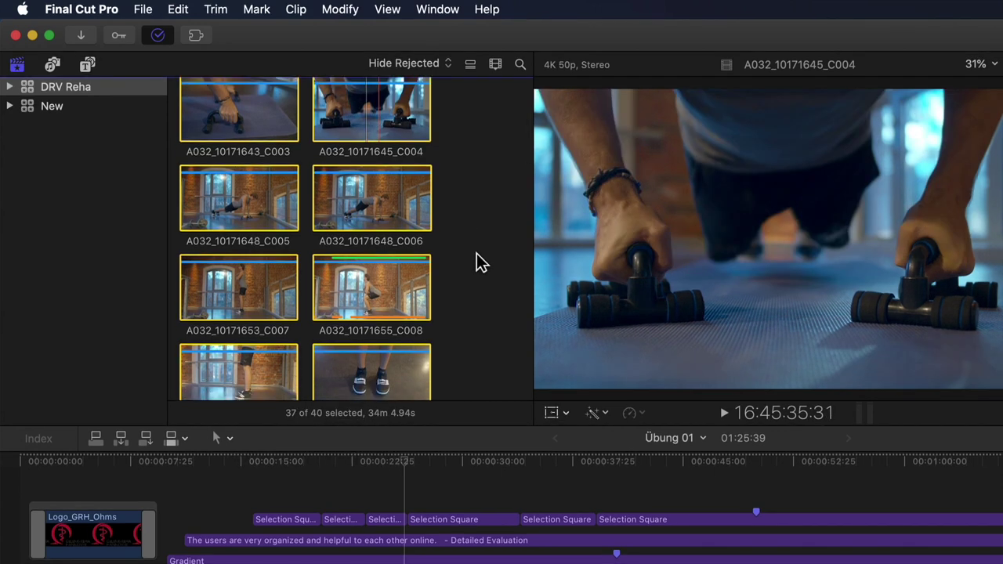
left_click(386, 282, "super")
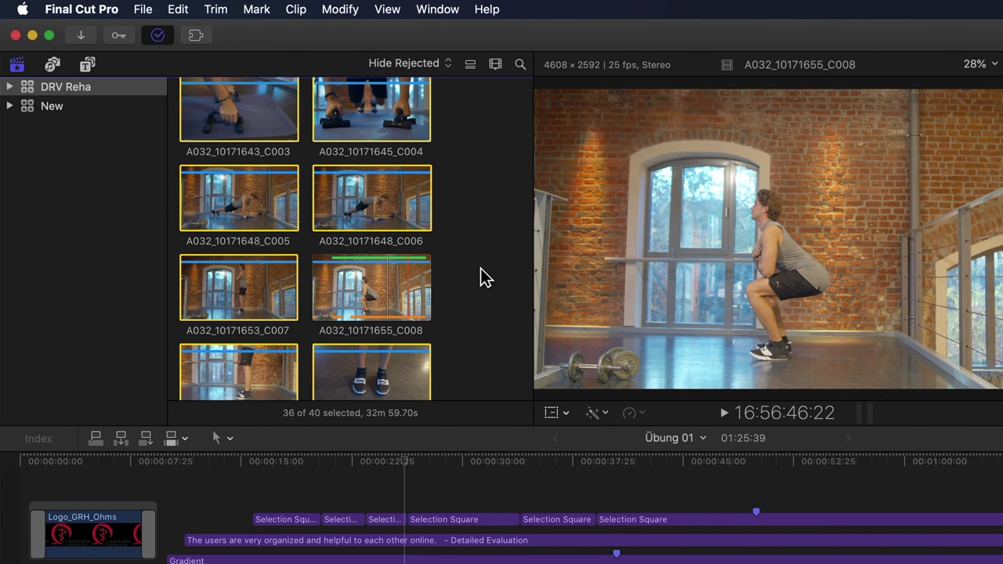
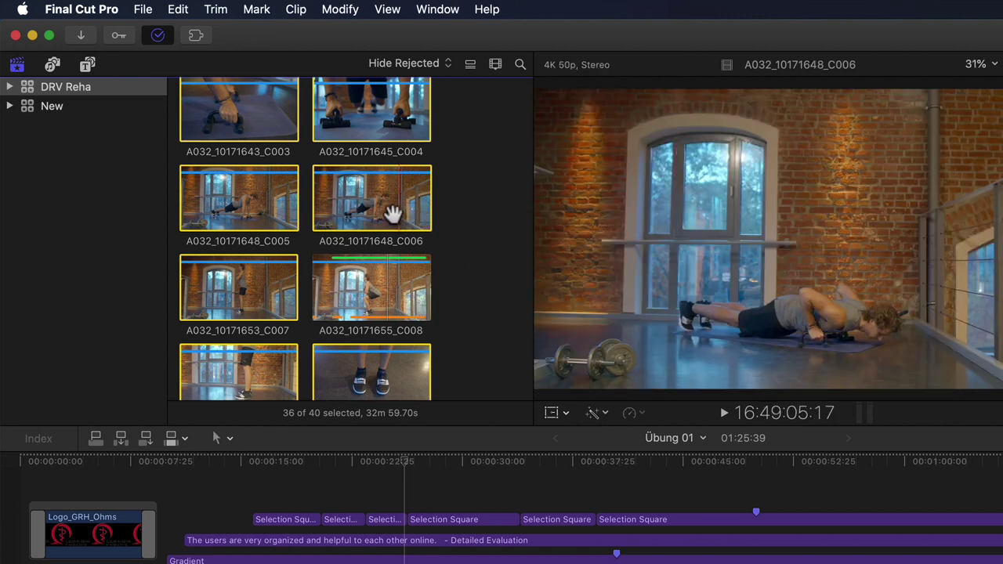
Open the transcode settings for the selected clips and enable proxy media creation with the H.264 codec.
right_click(386, 208)
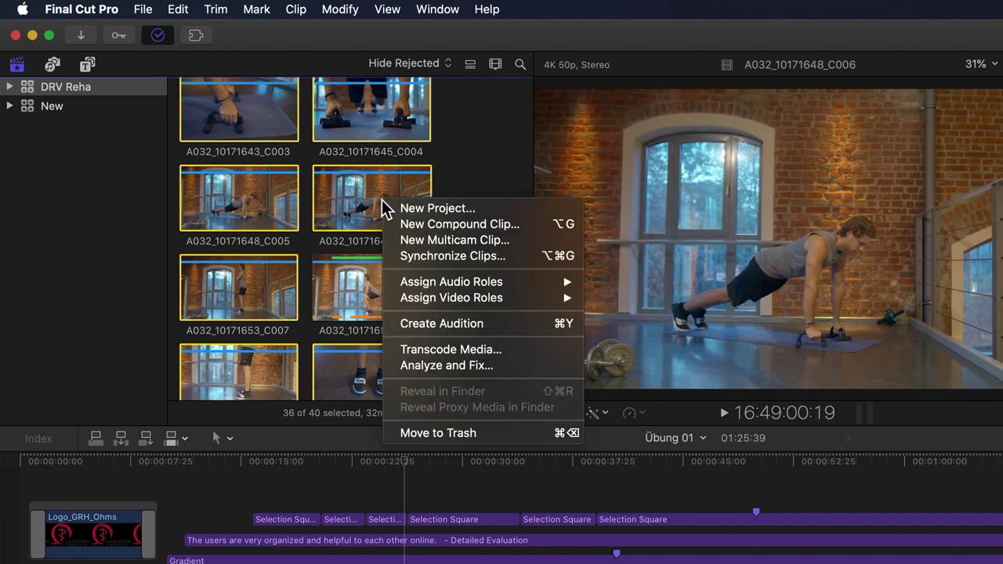
left_click(470, 348)
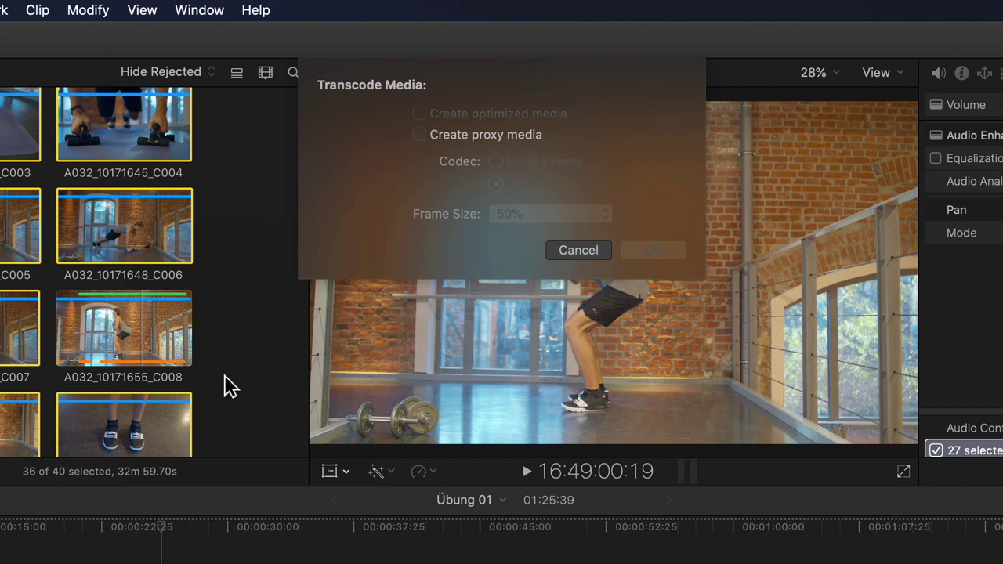
left_click(419, 135)
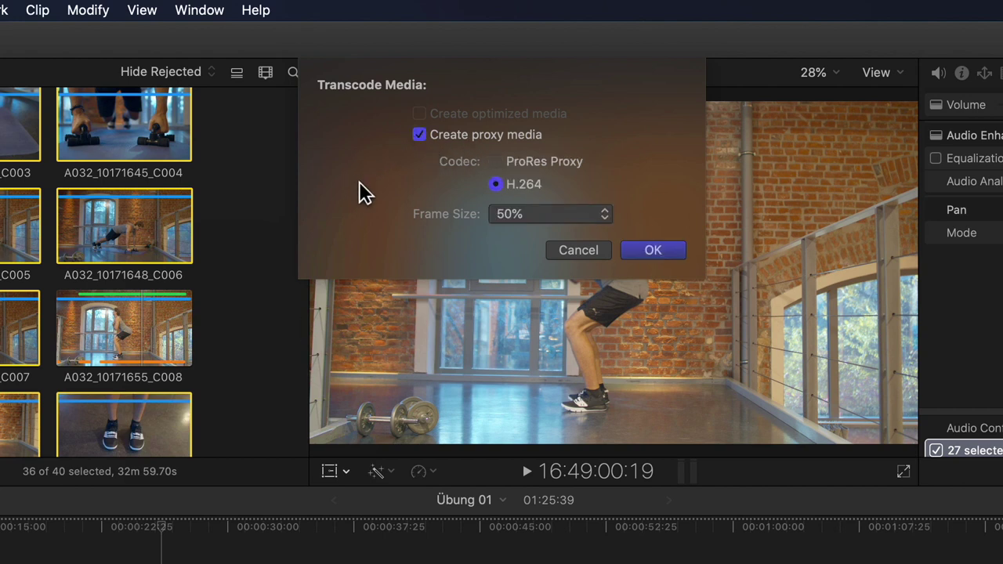
left_click(538, 162)
left_click(524, 186)
left_click(526, 166)
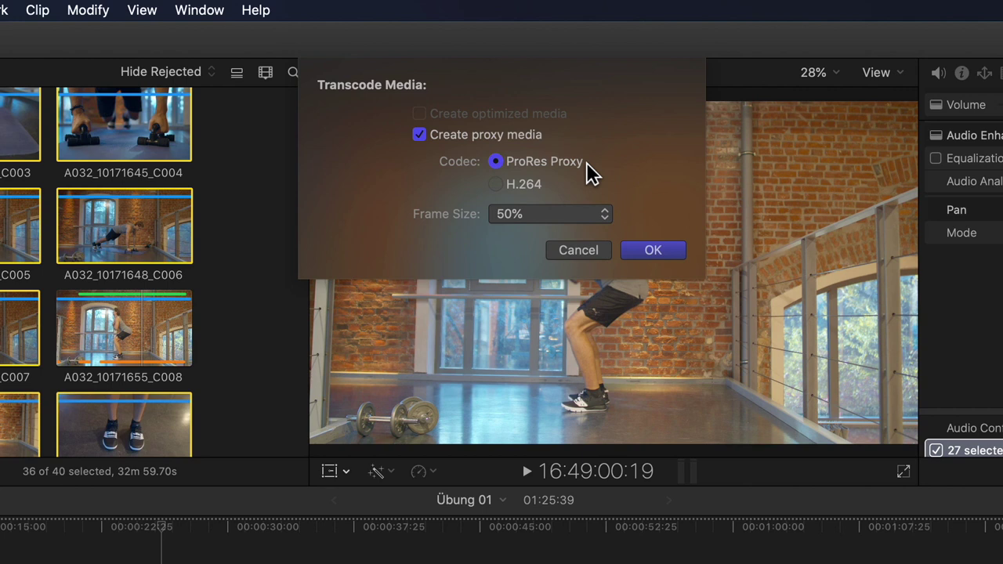
left_click(526, 190)
Set the proxy frame size to 25% and start transcoding, accepting ProRes Proxy for the HDR clips.
left_click(605, 214)
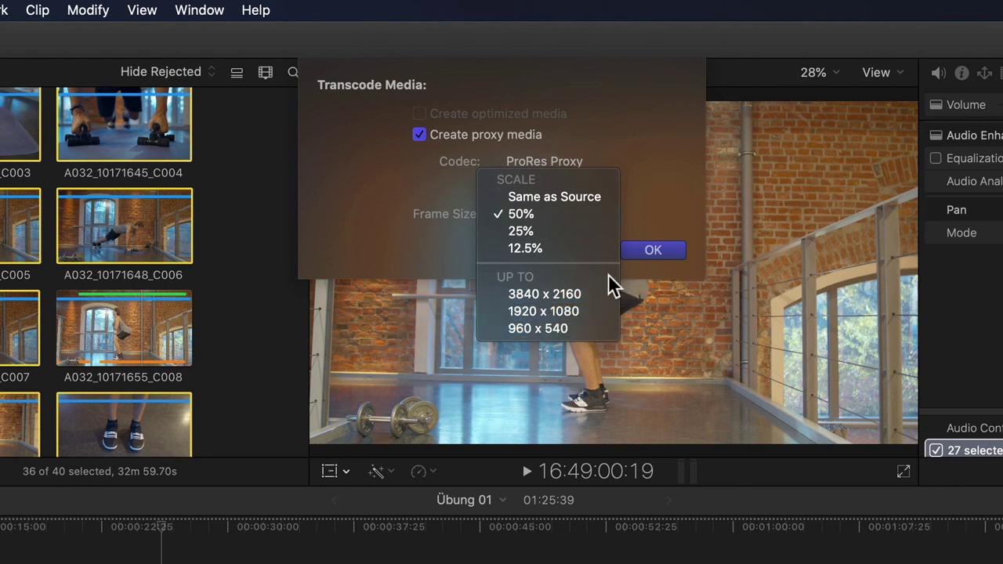
left_click(601, 311)
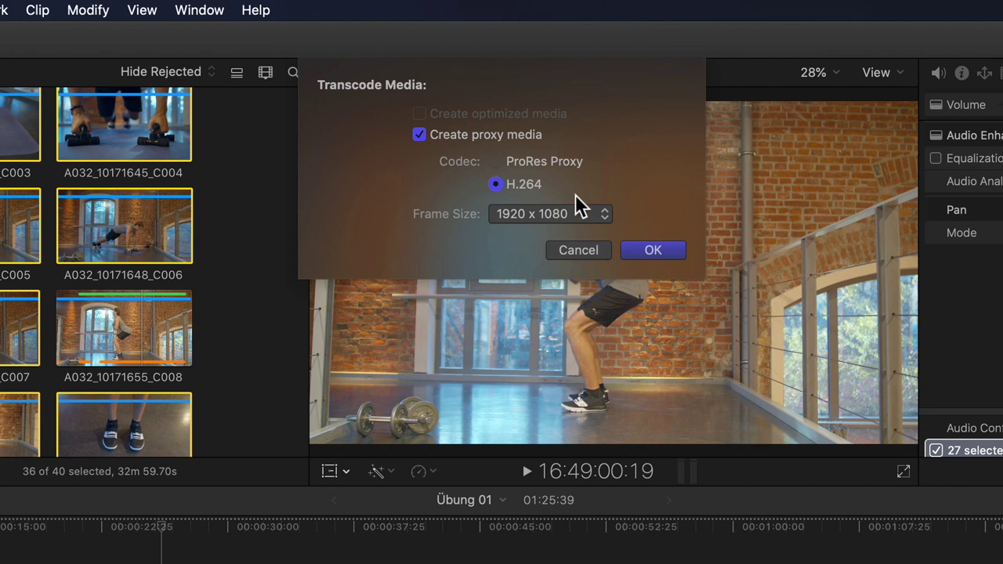
left_click(589, 214)
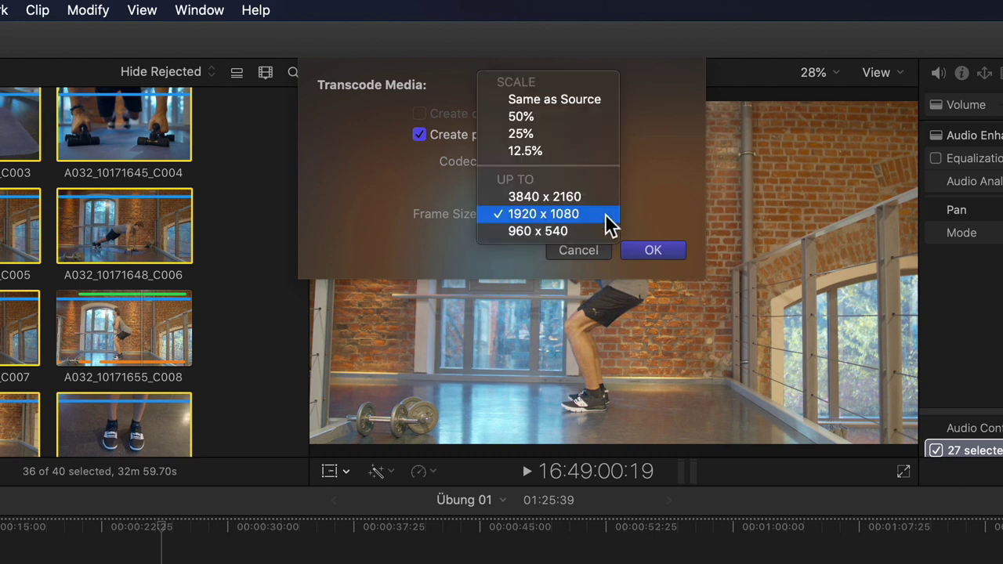
left_click(597, 129)
left_click(650, 251)
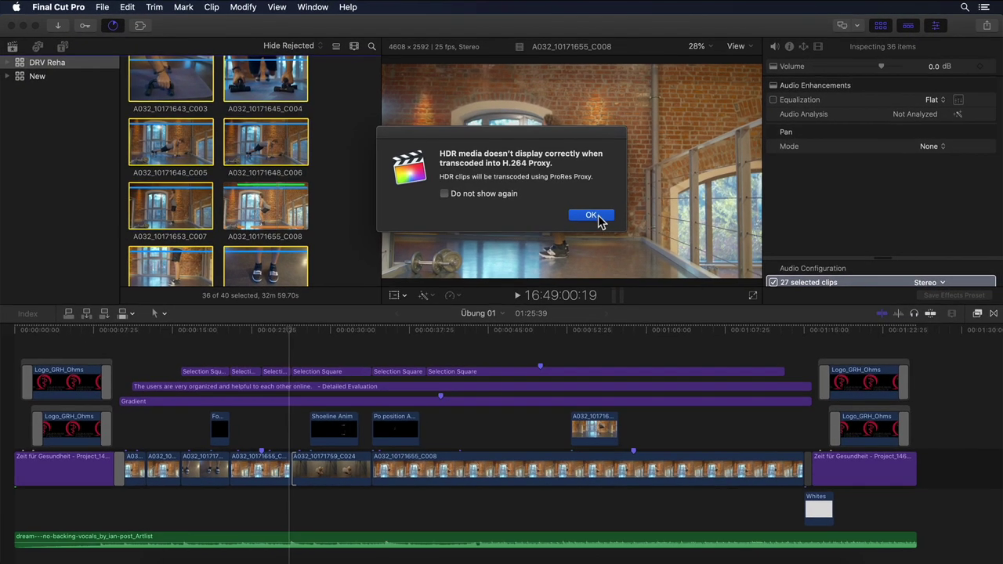
left_click(592, 216)
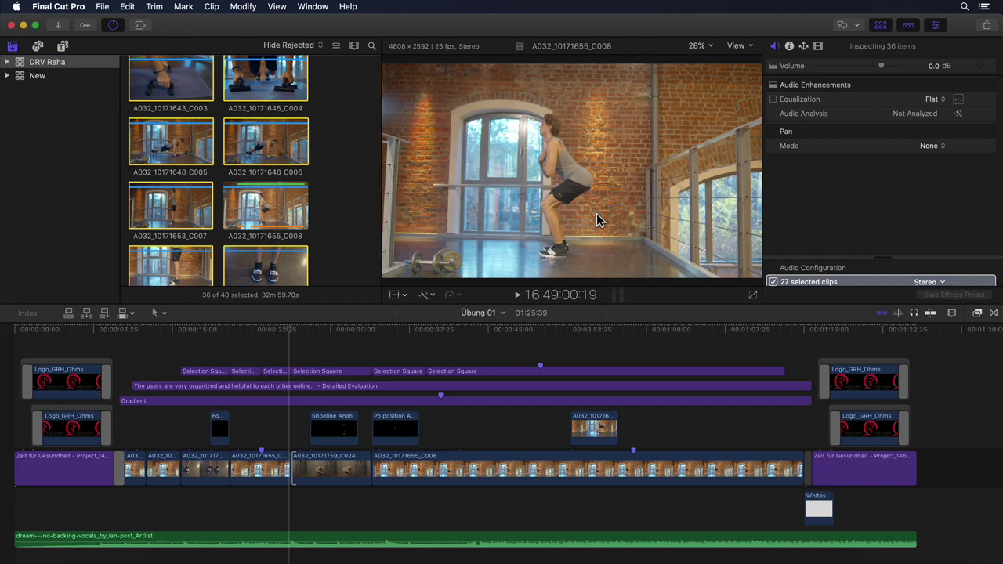
Compare the file sizes of the ProRes and H.264 proxy libraries in Finder's DRV Proxy Libs folder, and return to Final Cut Pro.
key("super+shift+r")
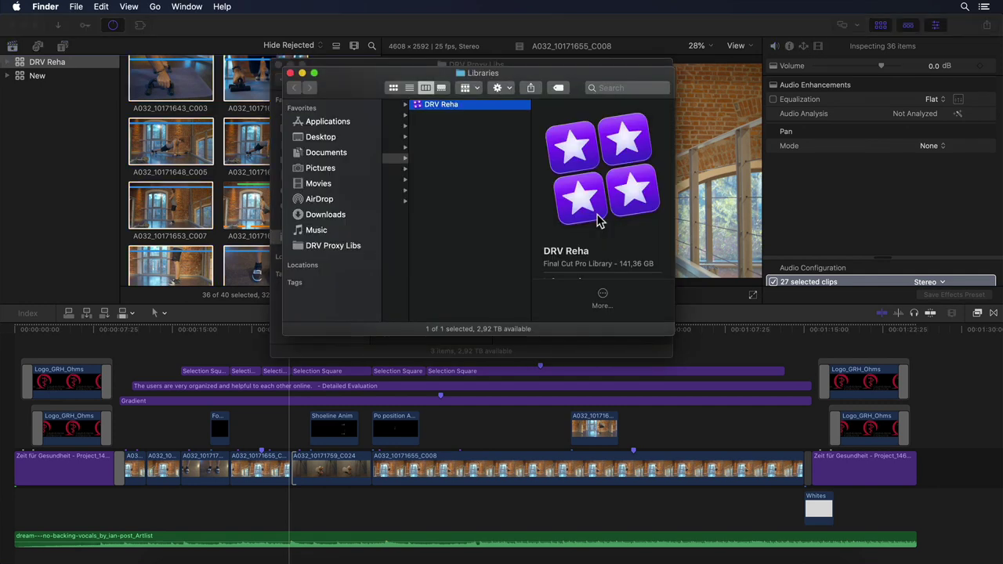
left_click(298, 246)
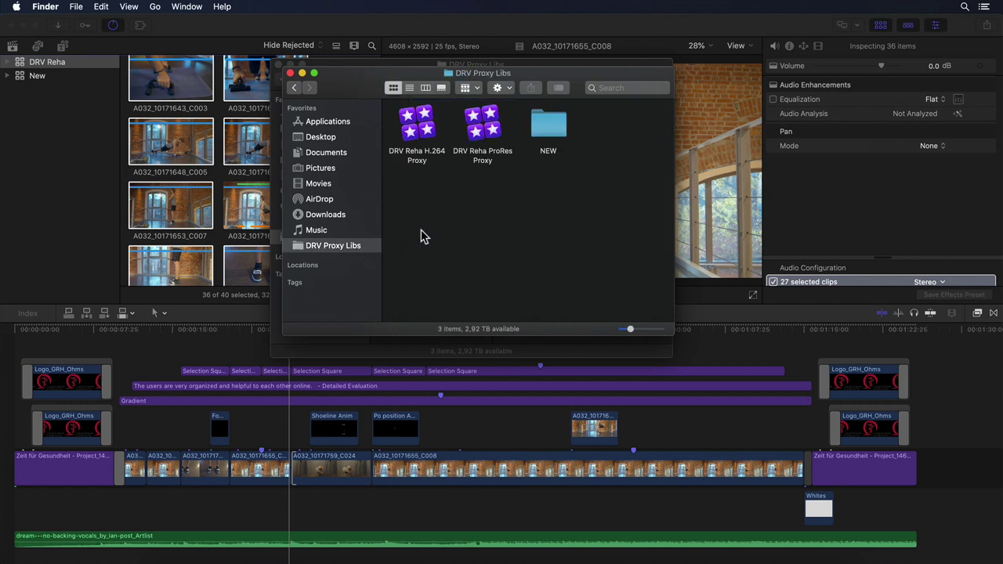
key("super+3")
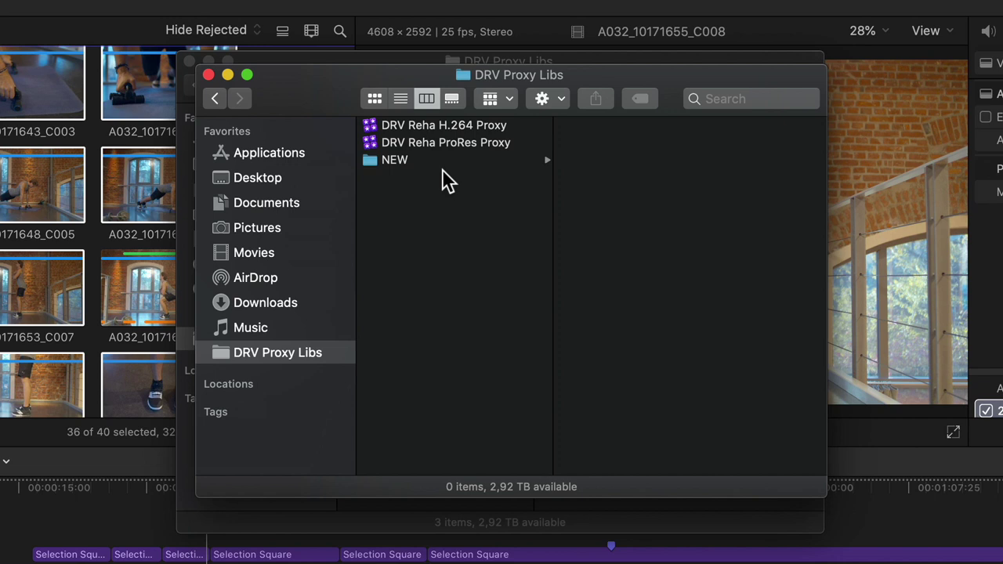
left_click(444, 144)
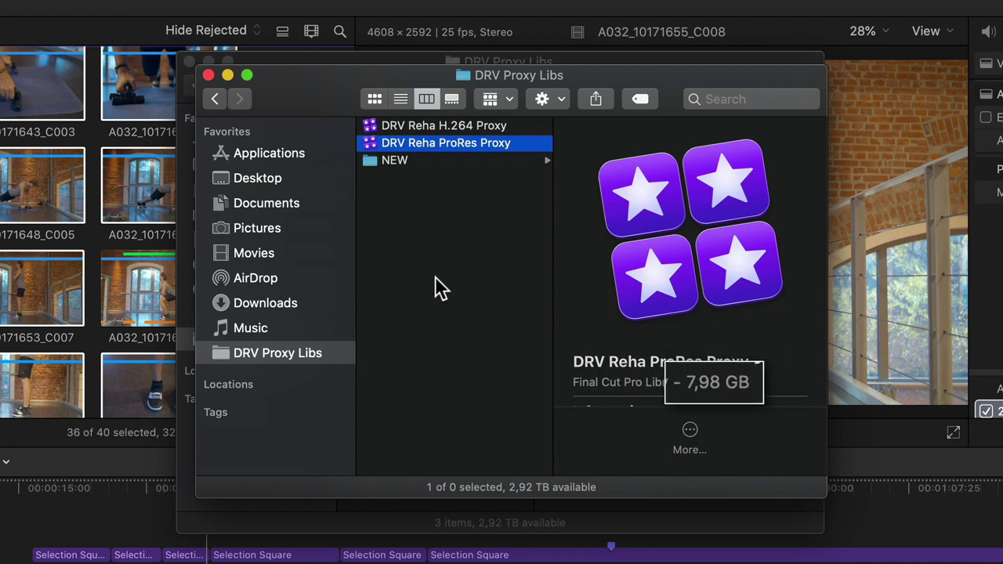
left_click(370, 126)
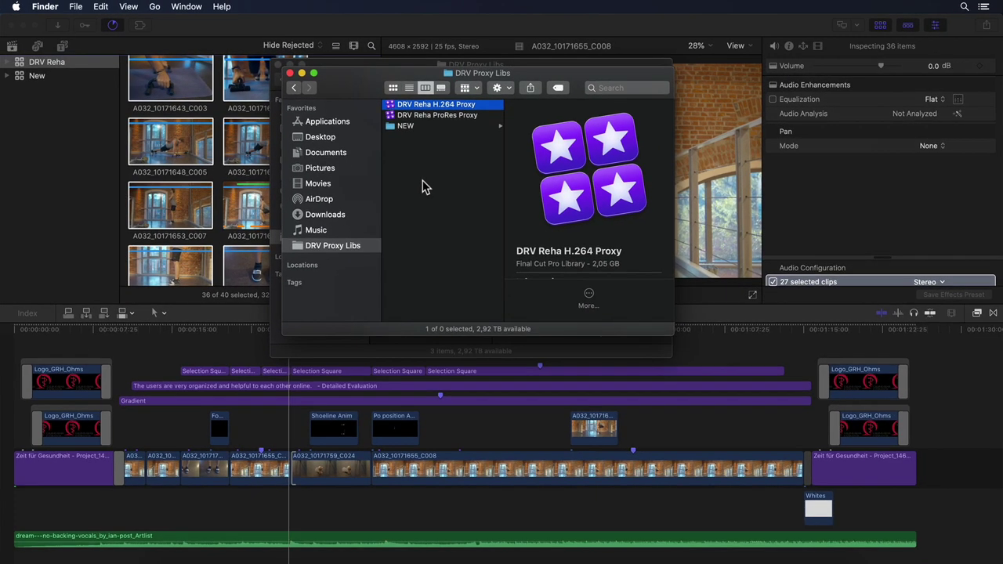
left_click(235, 309)
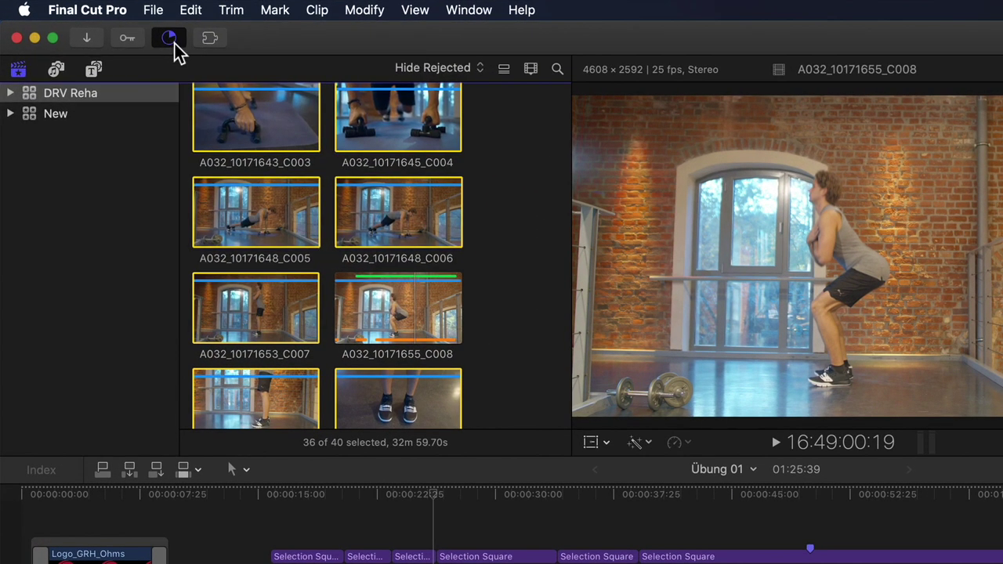
Check the transcoding progress of the individual clips in the background tasks, and close the task list.
left_click(171, 40)
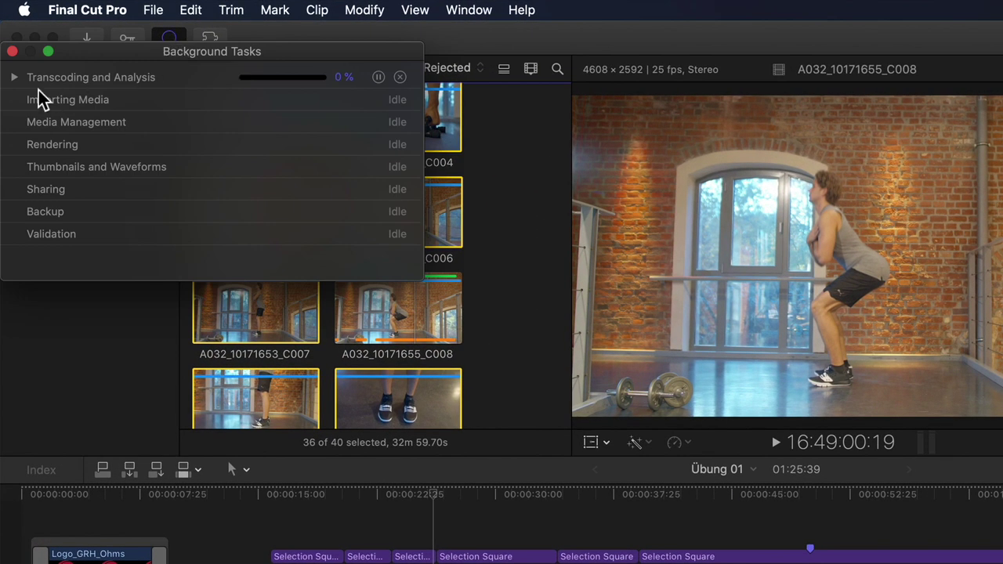
left_click(14, 77)
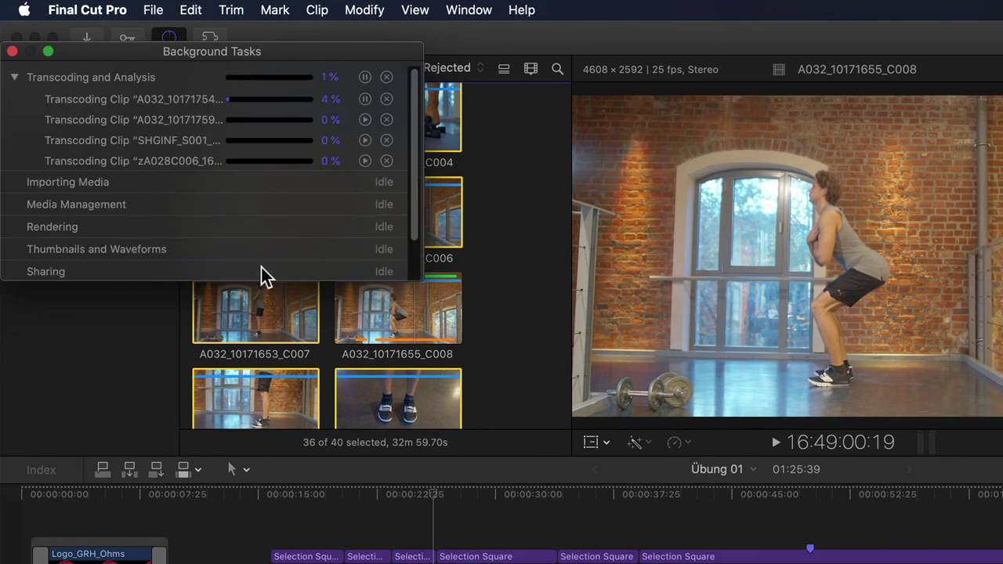
left_click_drag(282, 53, 282, 78)
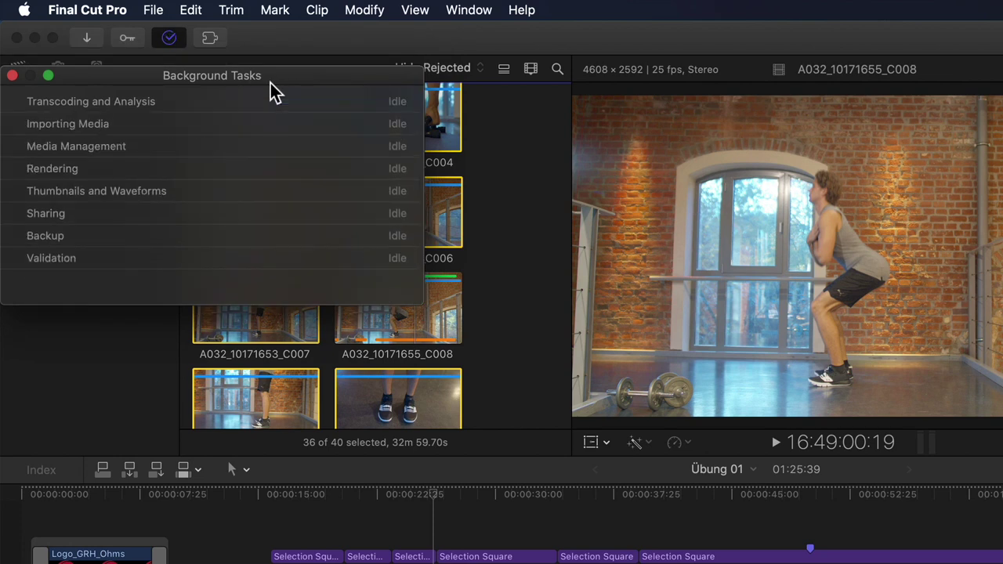
left_click(12, 75)
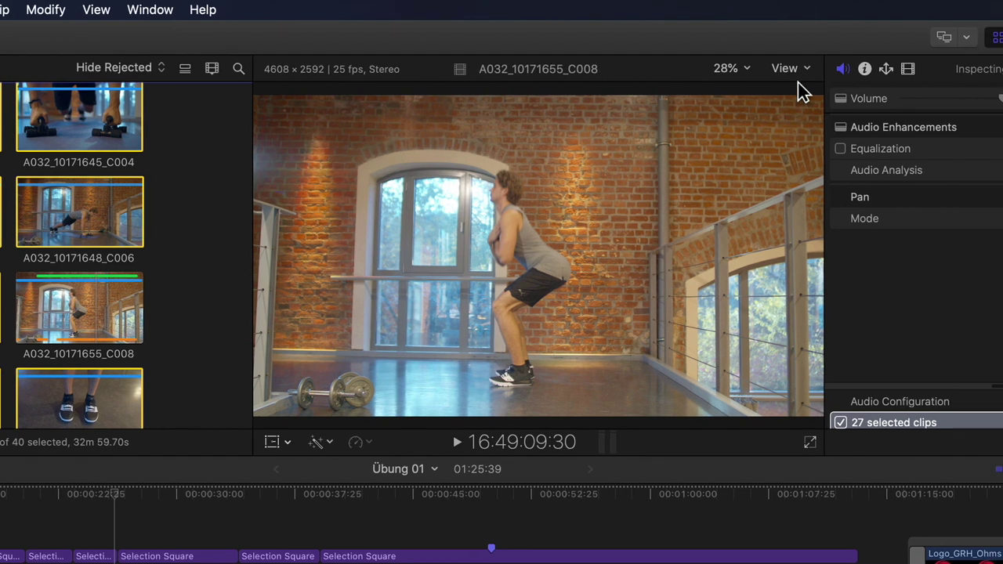
Set the viewer's media playback to Proxy Preferred and return to the Übung 01 timeline.
left_click(804, 68)
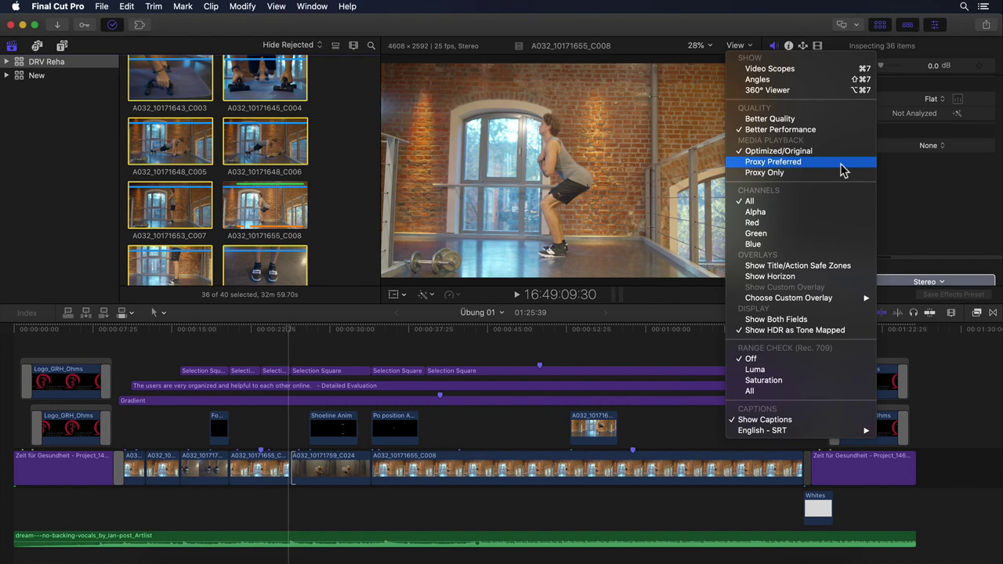
left_click(840, 163)
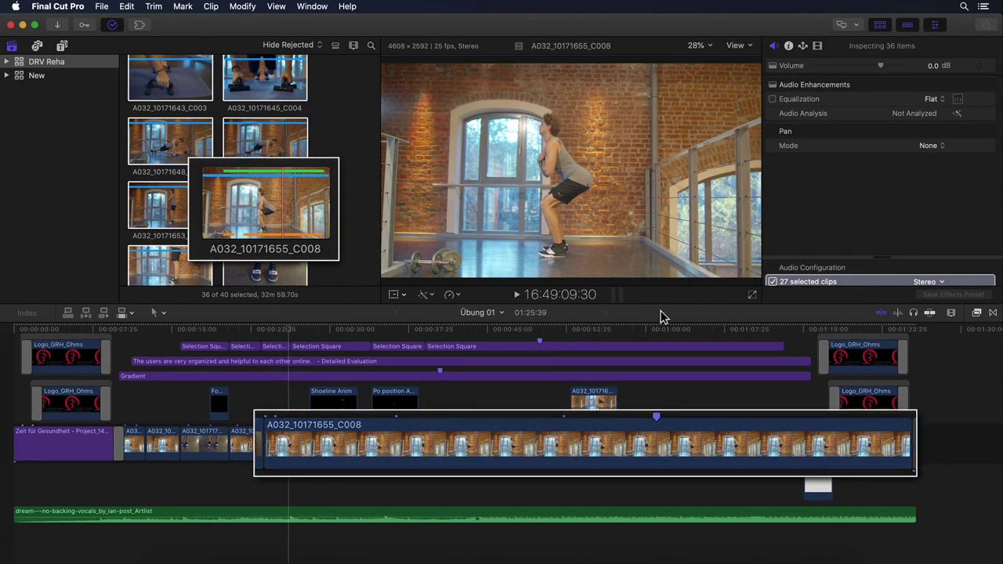
left_click(475, 413)
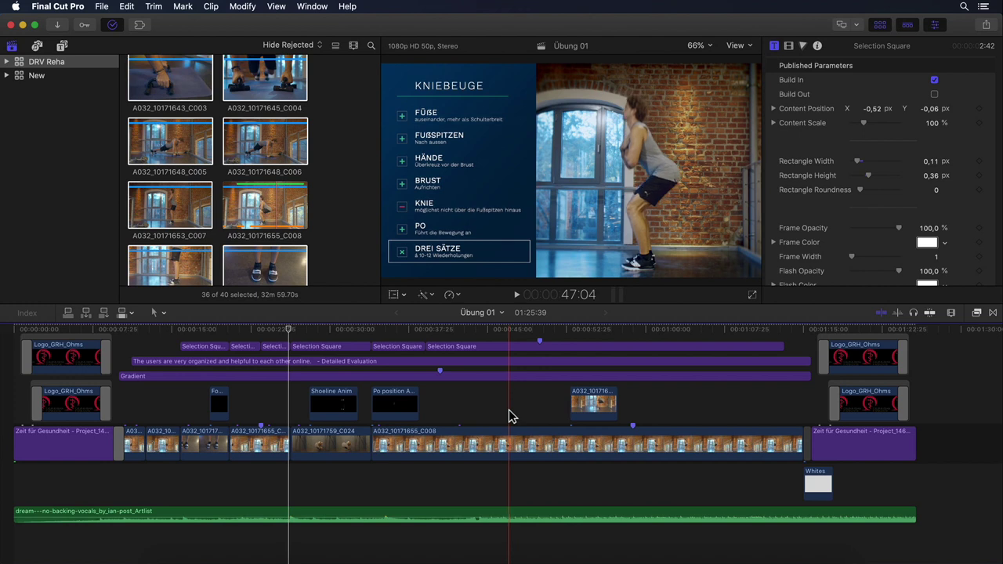
Open the 02_Auto_v7_Master project from the New library, and return to the Übung 01 timeline.
left_click(38, 76)
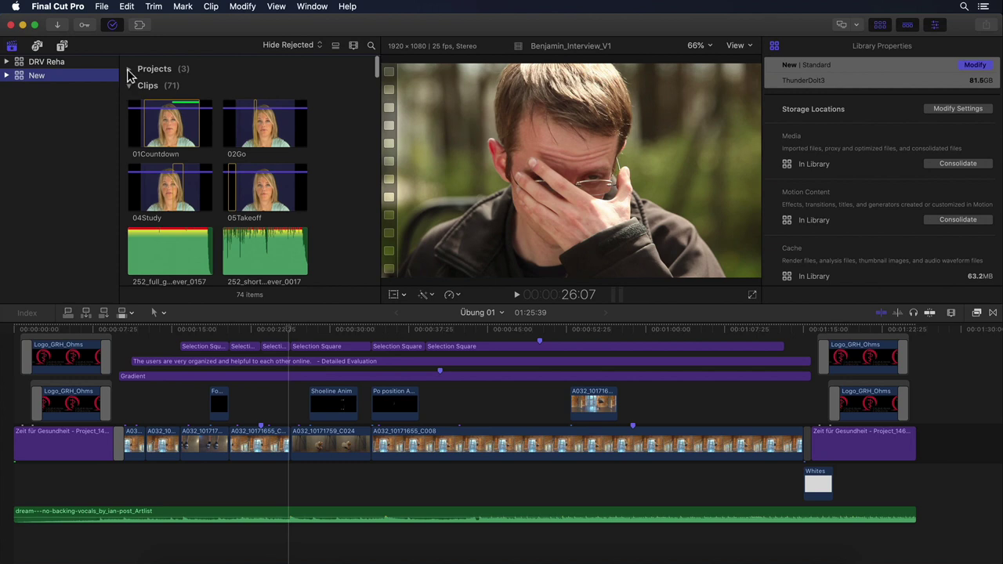
left_click(130, 69)
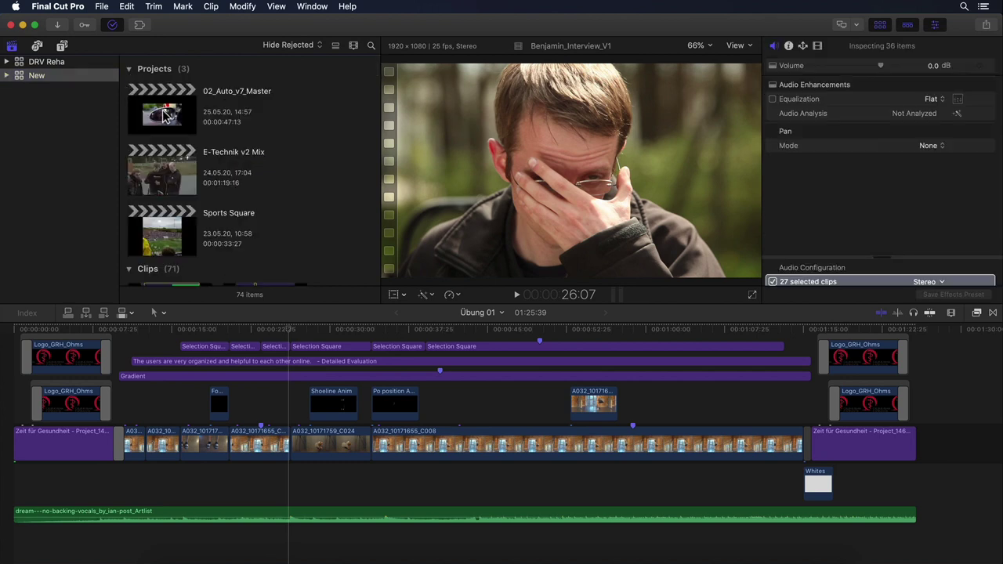
double_click(164, 112)
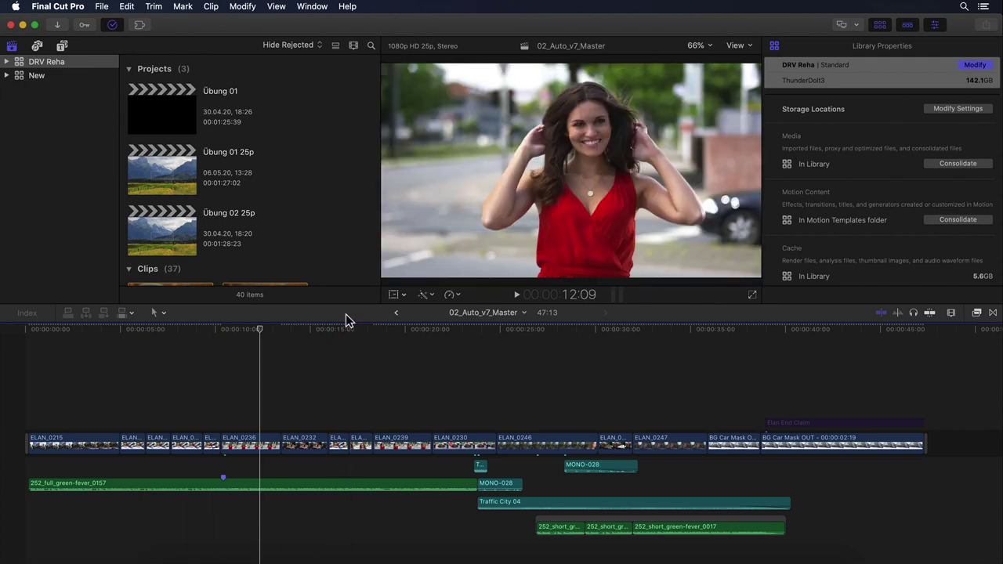
left_click(396, 313)
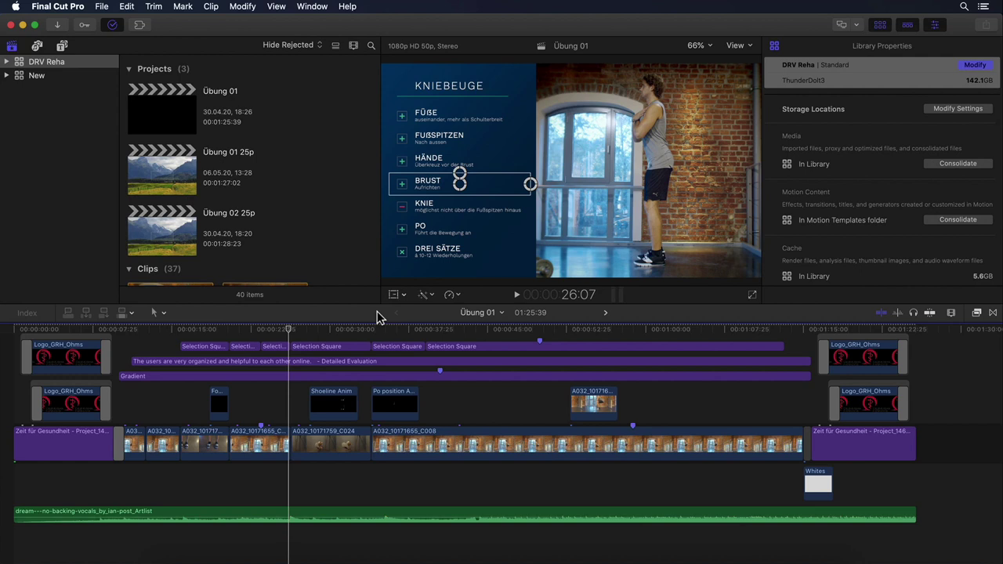
Try Proxy Only media playback on the Übung 01 timeline, and restore Proxy Preferred.
left_click(750, 48)
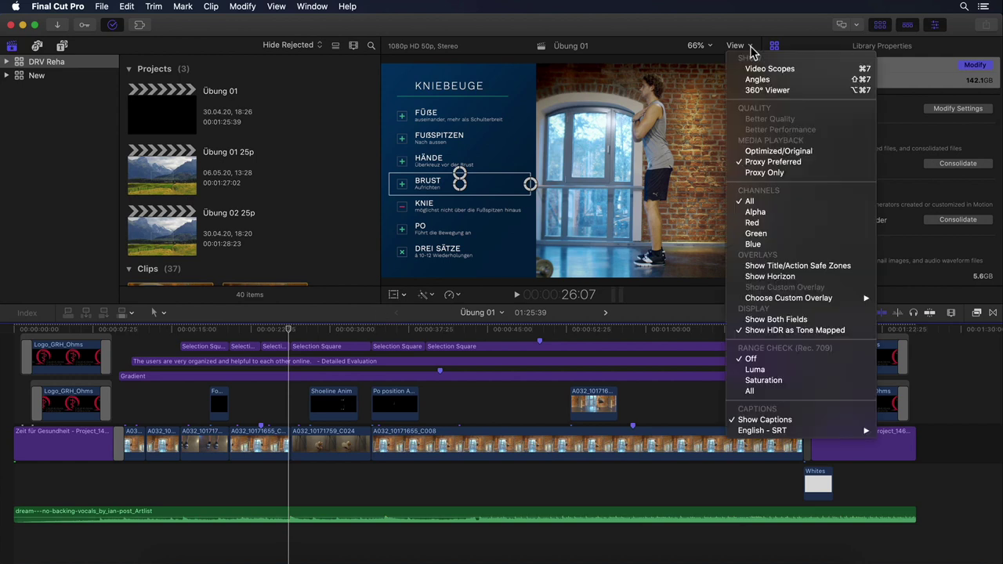
left_click(811, 179)
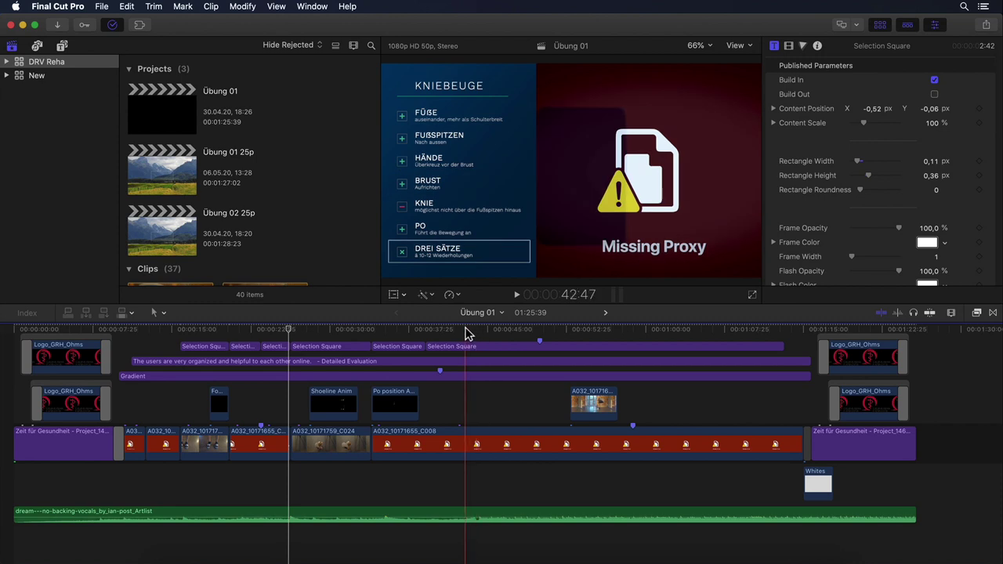
left_click(737, 47)
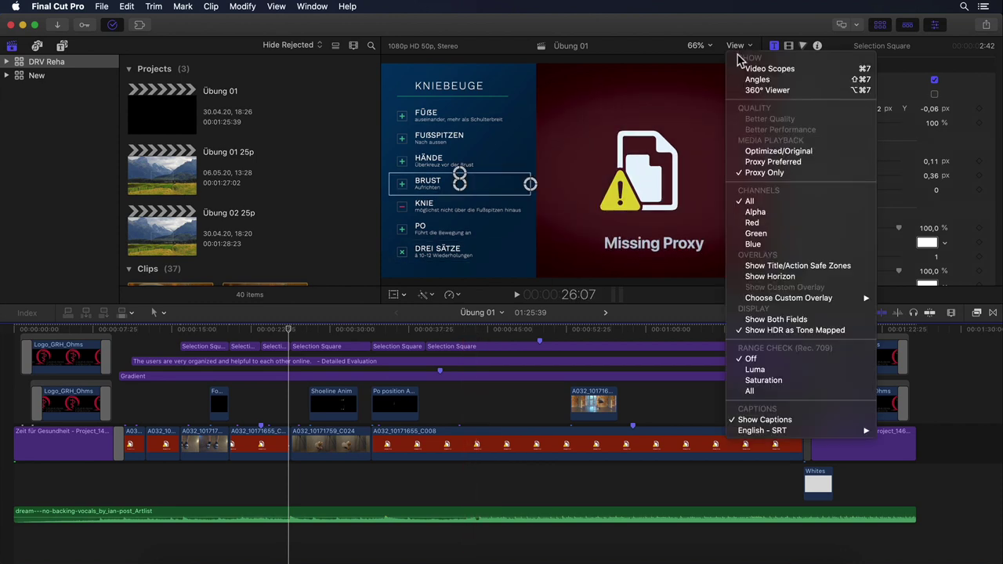
left_click(752, 162)
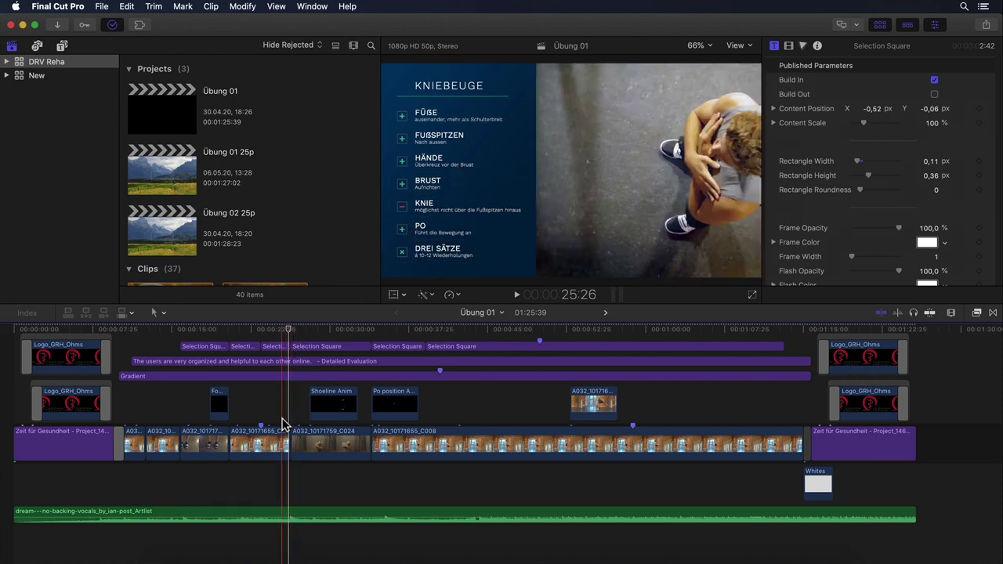
left_click(287, 434)
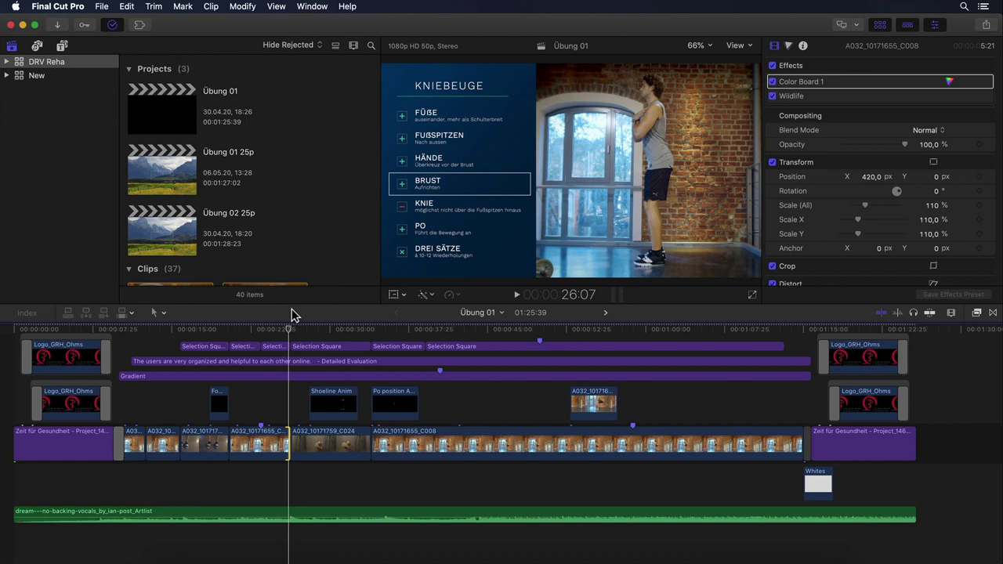
Check the viewer's proxy indicator for several DRV Reha browser clips, including C003, C004, C006 and C008, and deselect them.
left_click(130, 70)
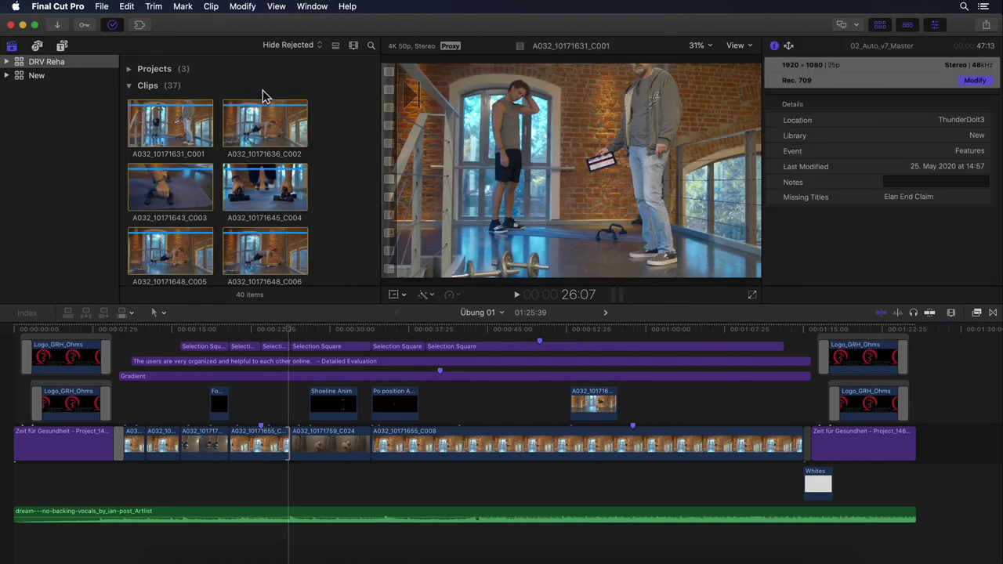
left_click(278, 186)
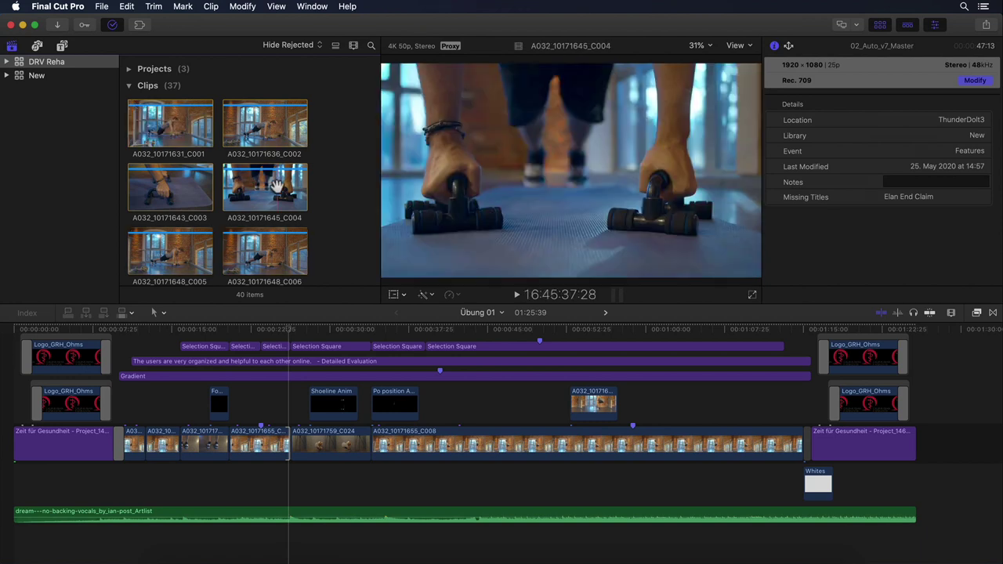
left_click(276, 185)
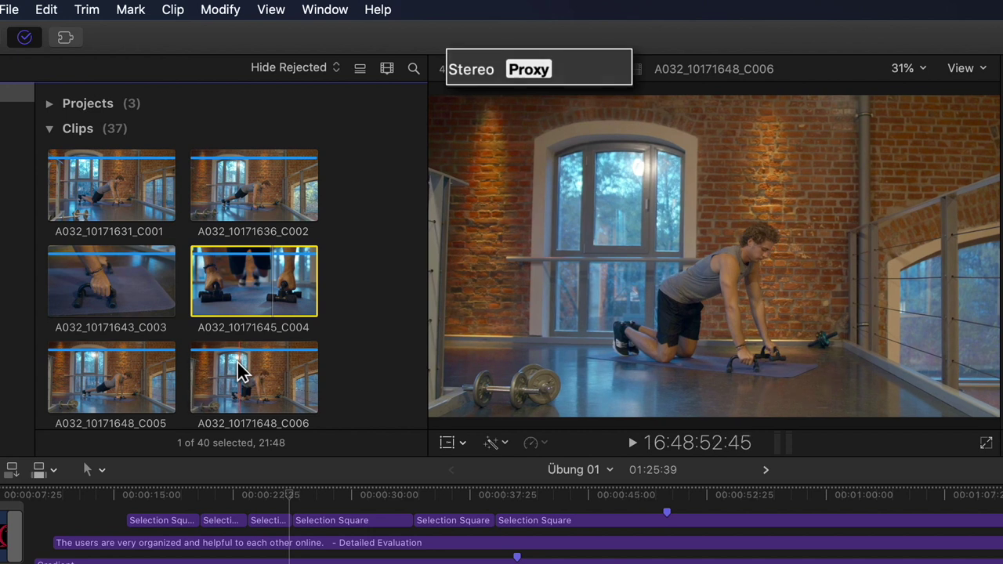
left_click(237, 360)
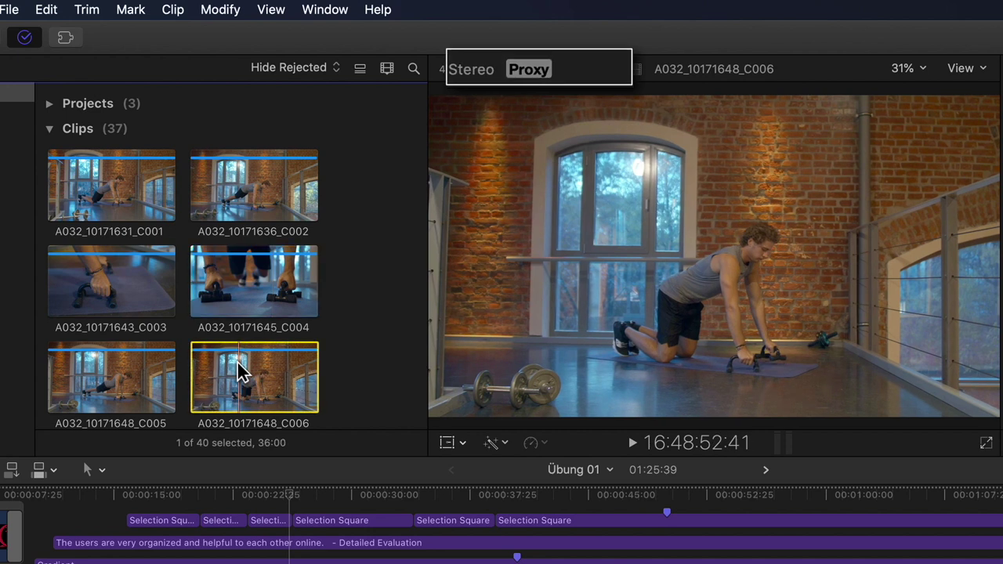
left_click(250, 283)
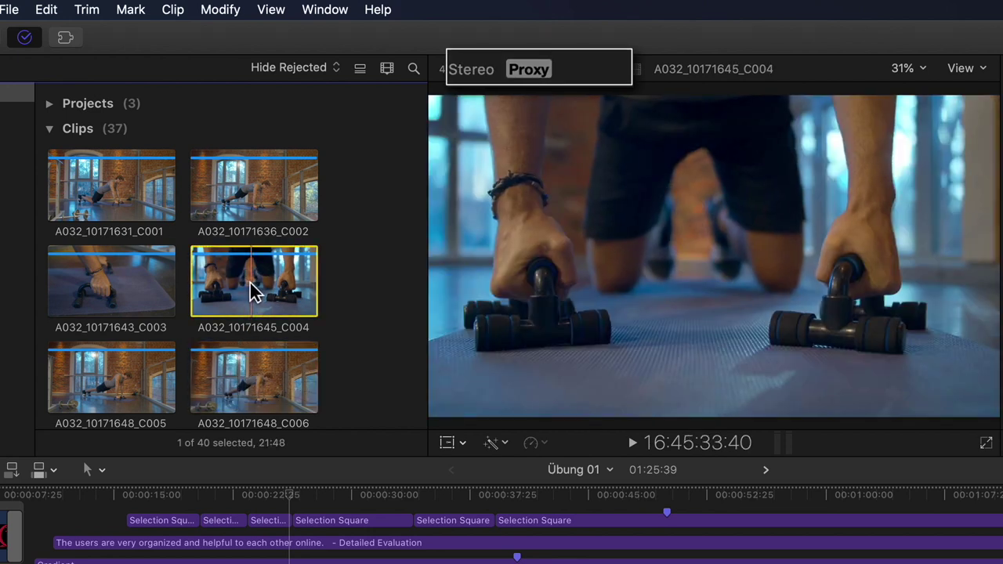
left_click(130, 287)
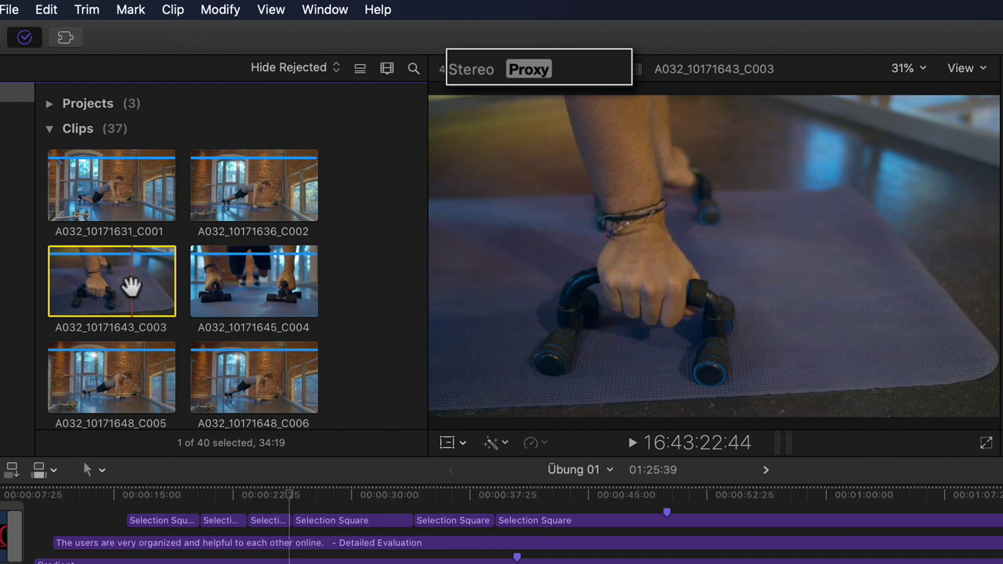
scroll(130, 285, "down", 4)
left_click(224, 325)
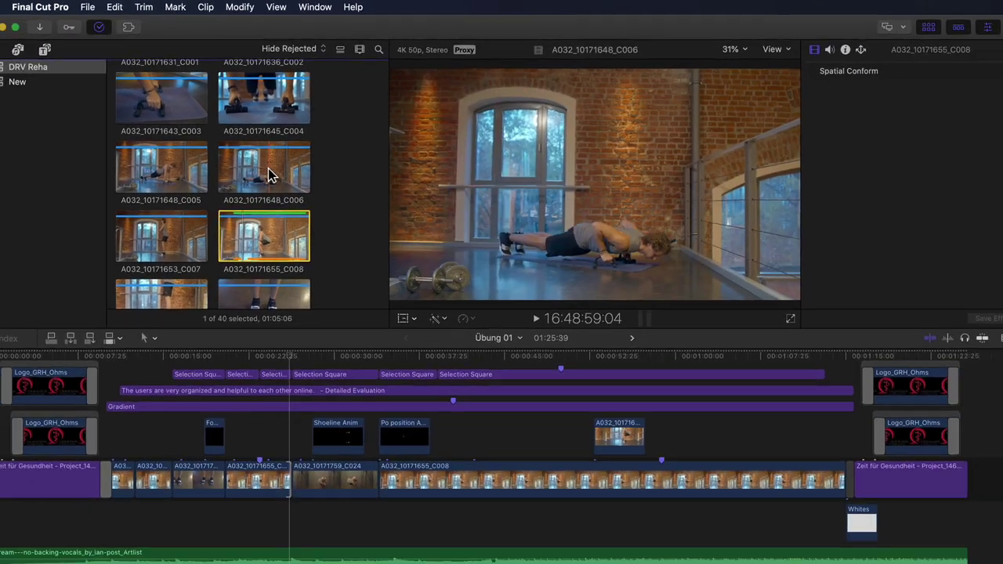
left_click(268, 174)
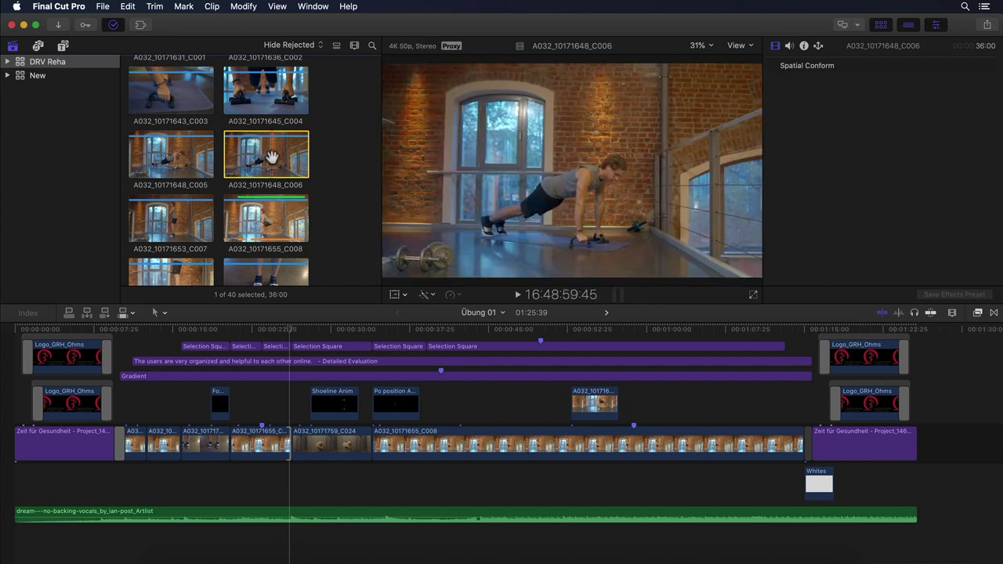
left_click(339, 155)
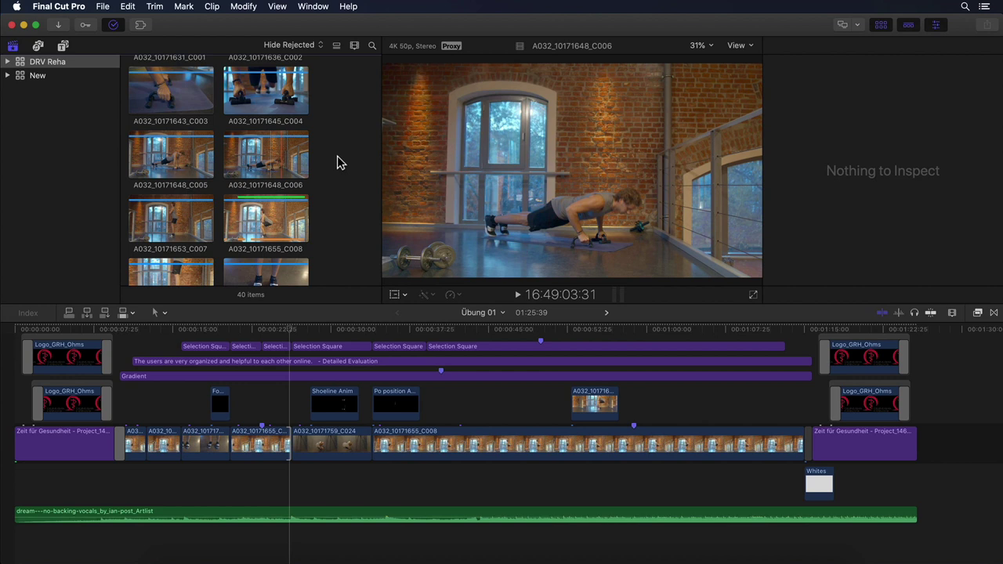
Open the media consolidation settings of the DRV Reha library, and try excluding and re-including Original Media and Proxy Media.
left_click(31, 63)
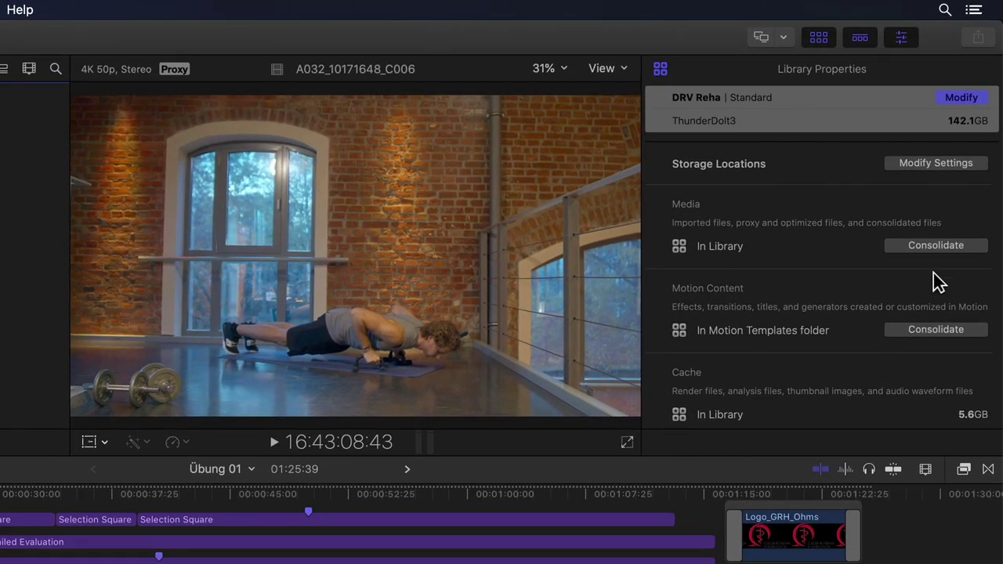
left_click(936, 249)
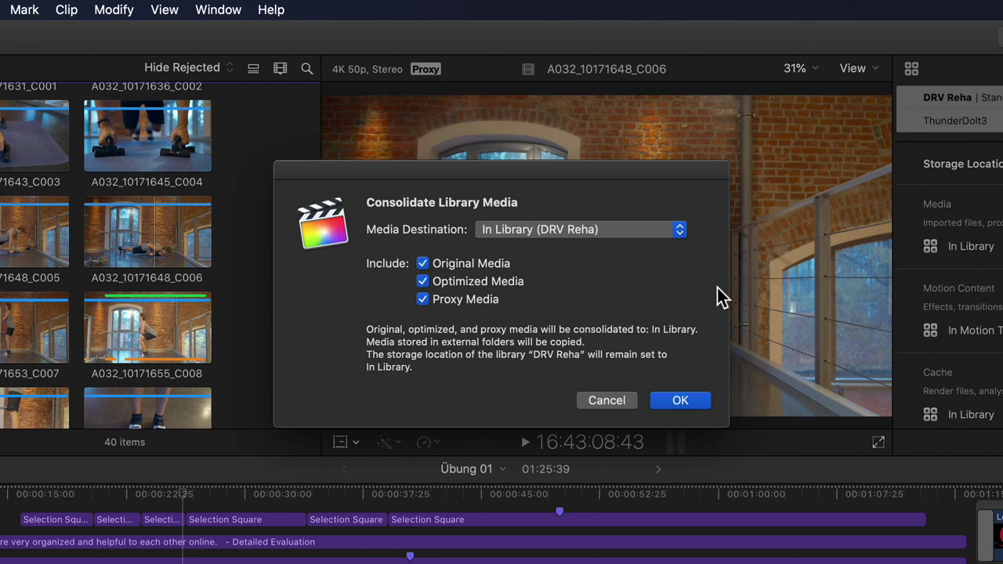
left_click(463, 263)
left_click(462, 263)
left_click(464, 298)
left_click(465, 300)
Create a folder named SERVER on ExternalSSD and choose it as the media destination for consolidation.
left_click(680, 230)
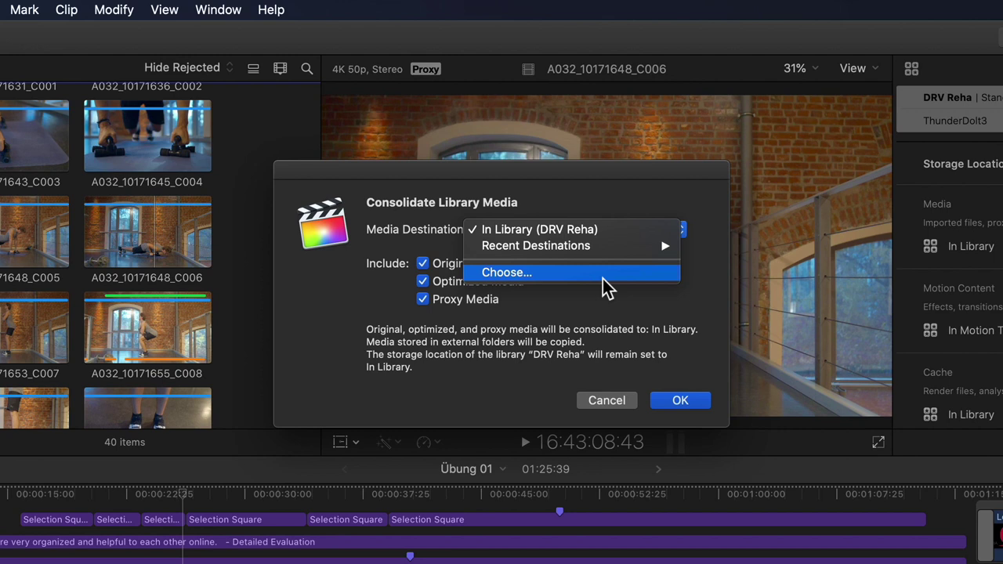
mouse_move(594, 249)
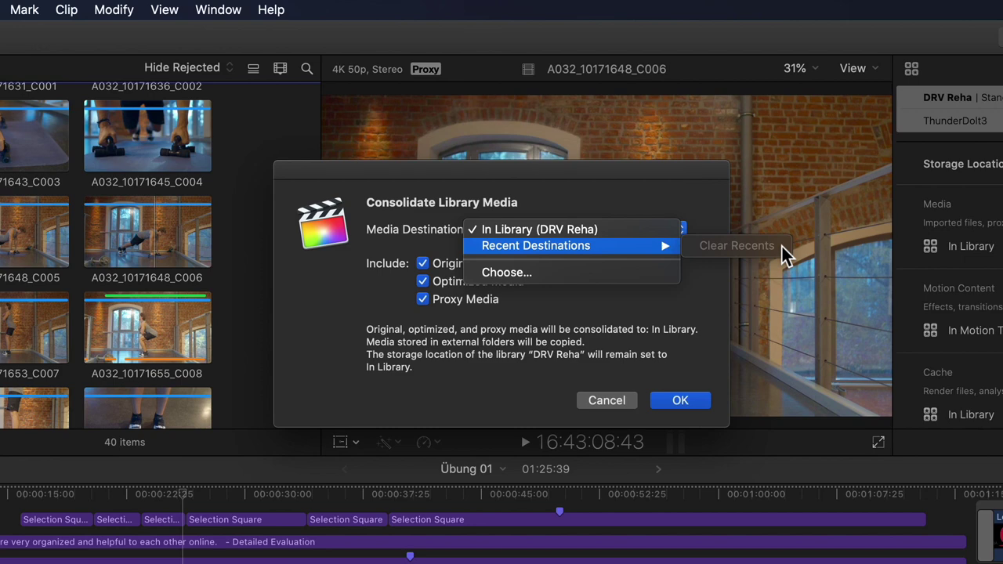
left_click(605, 276)
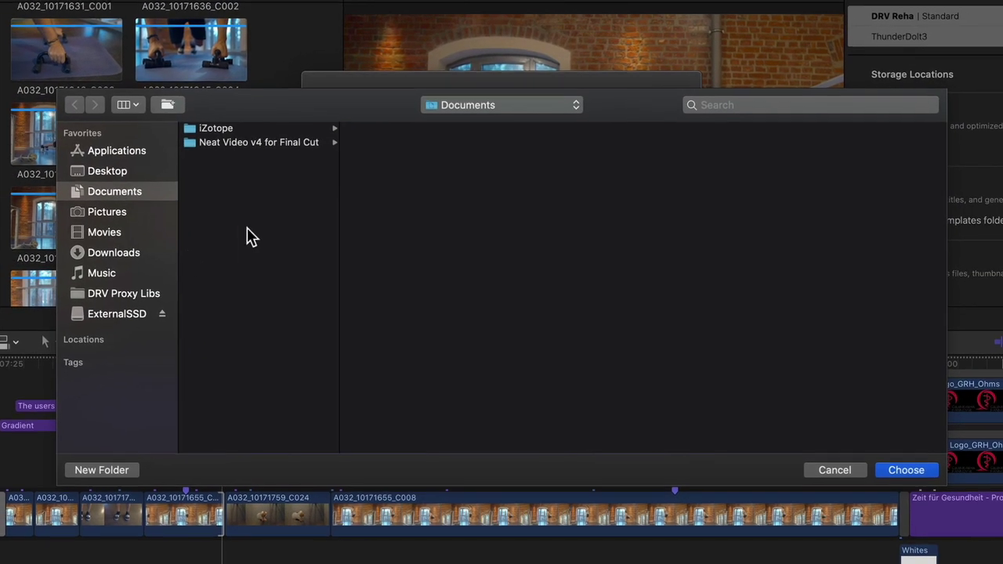
left_click(102, 348)
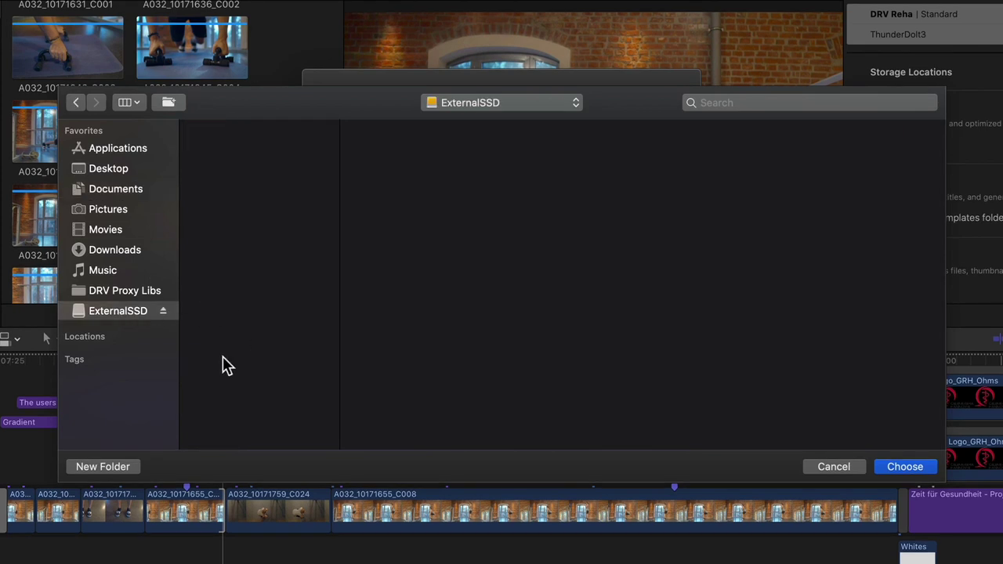
left_click(108, 466)
type("SERVER")
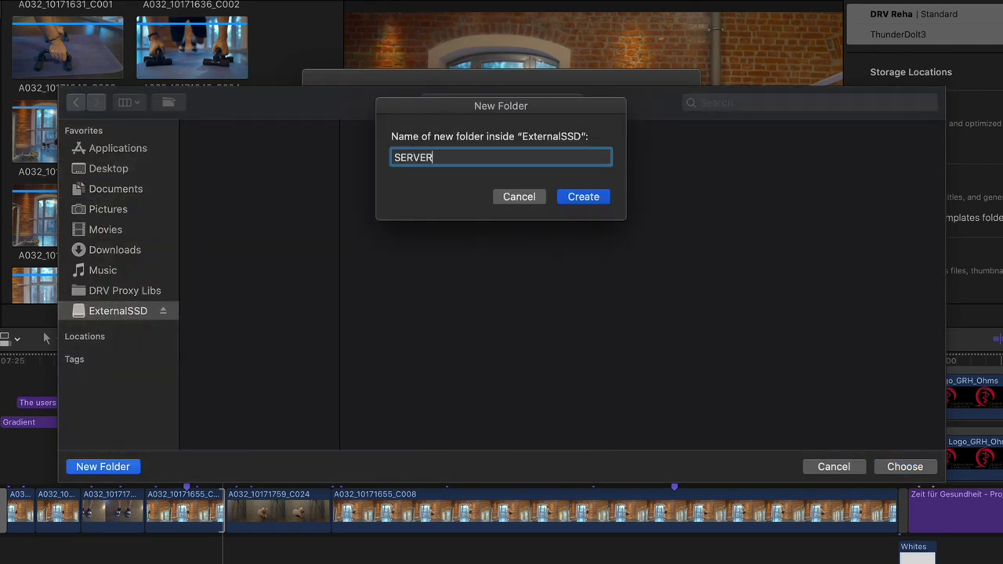
key("Return")
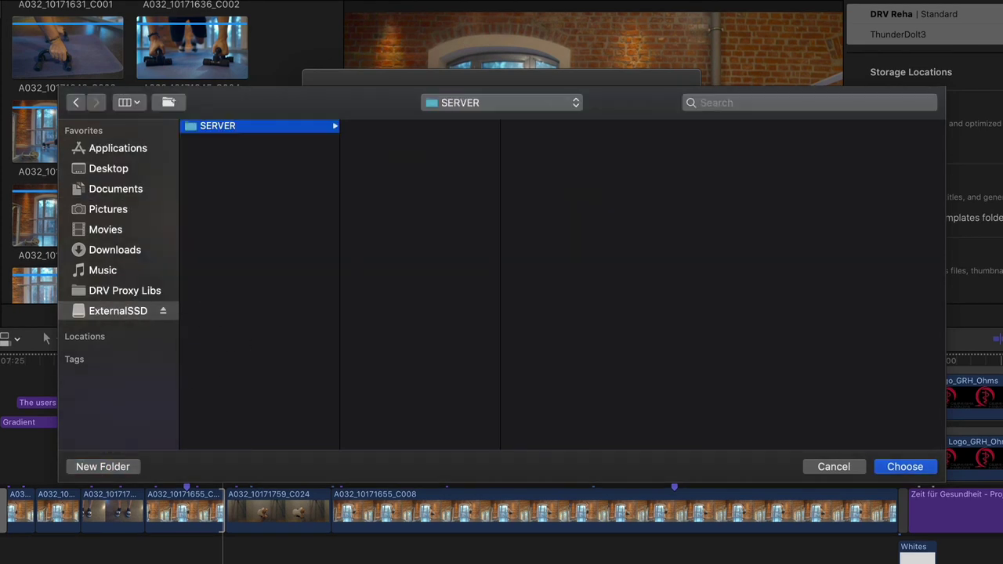
left_click(929, 472)
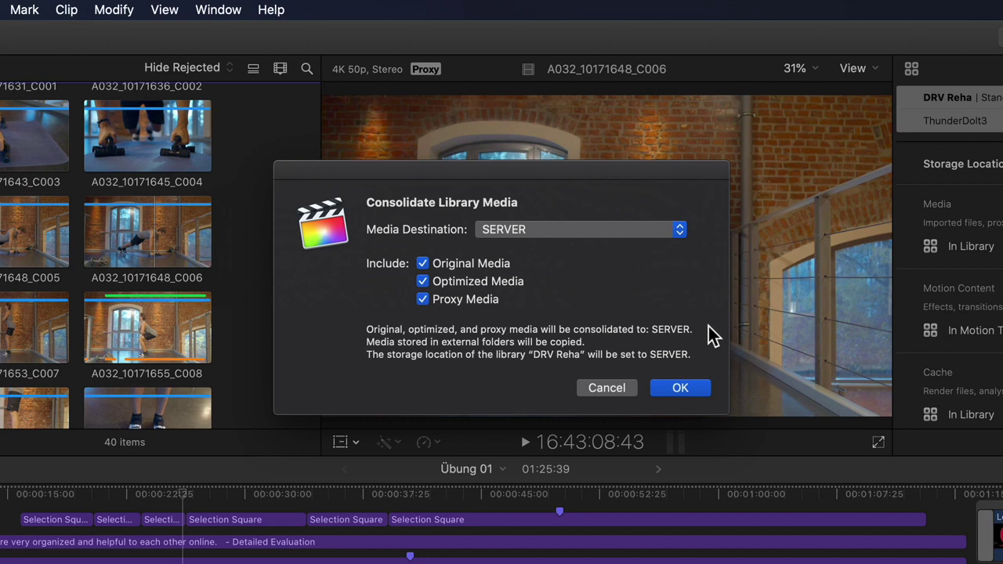
Exclude Proxy Media and consolidate only the original and optimized media to SERVER.
left_click(423, 300)
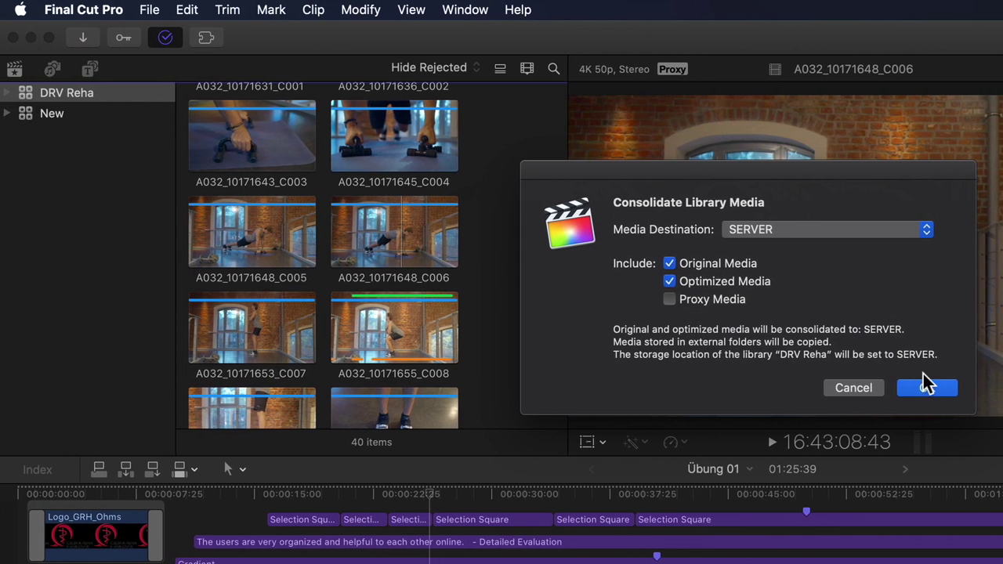
left_click(867, 390)
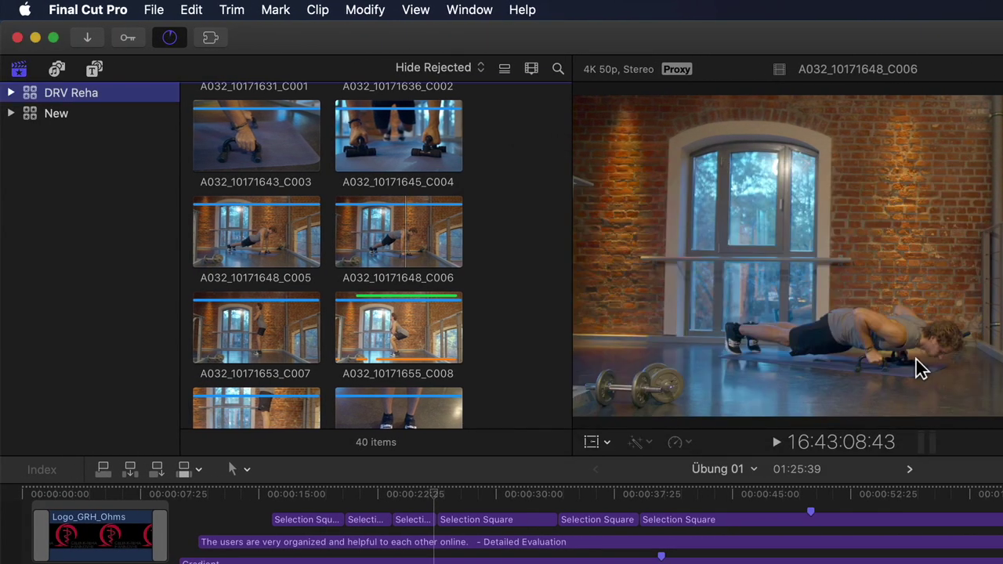
left_click(915, 354)
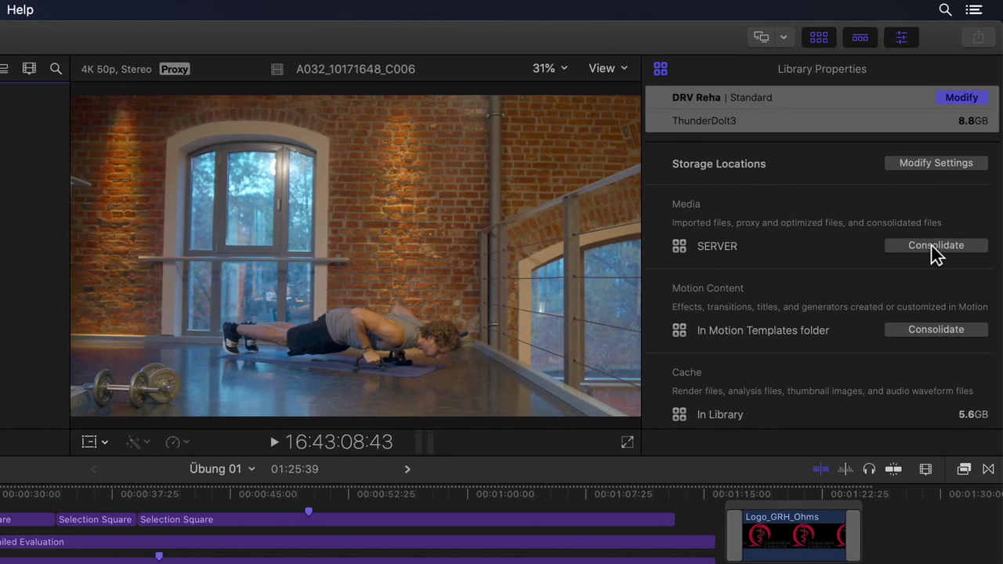
Consolidate only Proxy Media, with the destination In Library (DRV Reha), and start transcoding the clips' missing proxies.
left_click(940, 249)
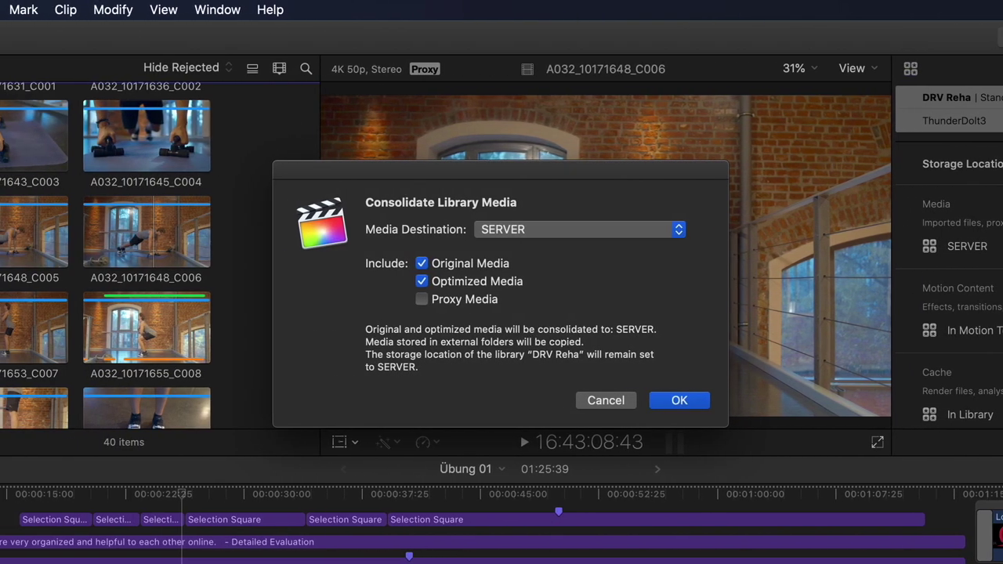
left_click(544, 227)
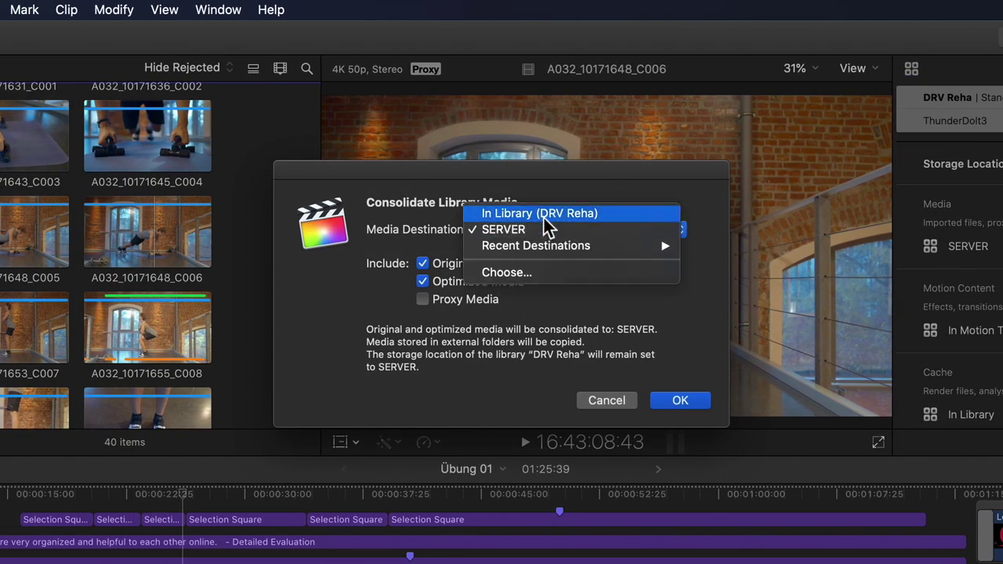
left_click(544, 217)
left_click(469, 262)
left_click(458, 282)
left_click(458, 298)
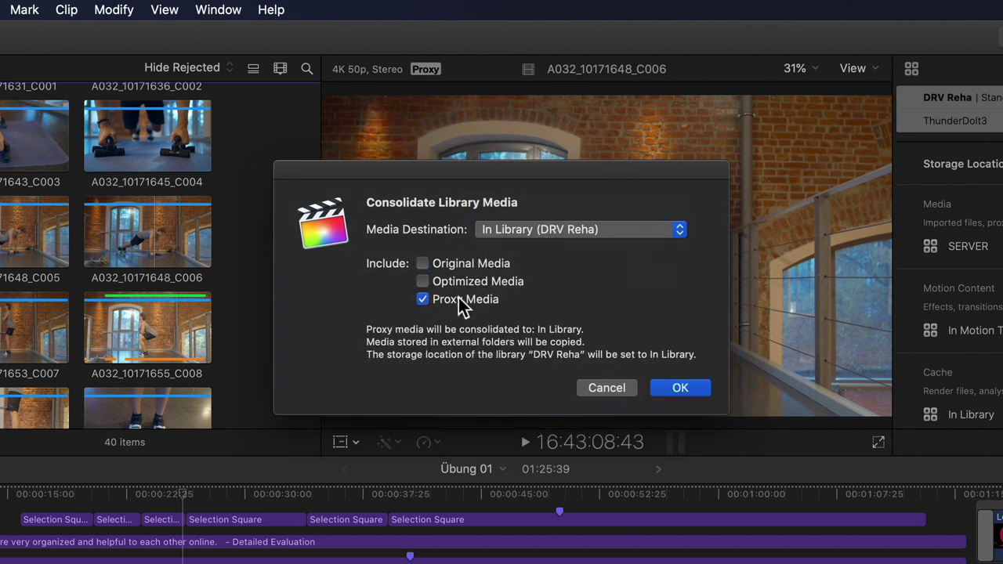
left_click(680, 388)
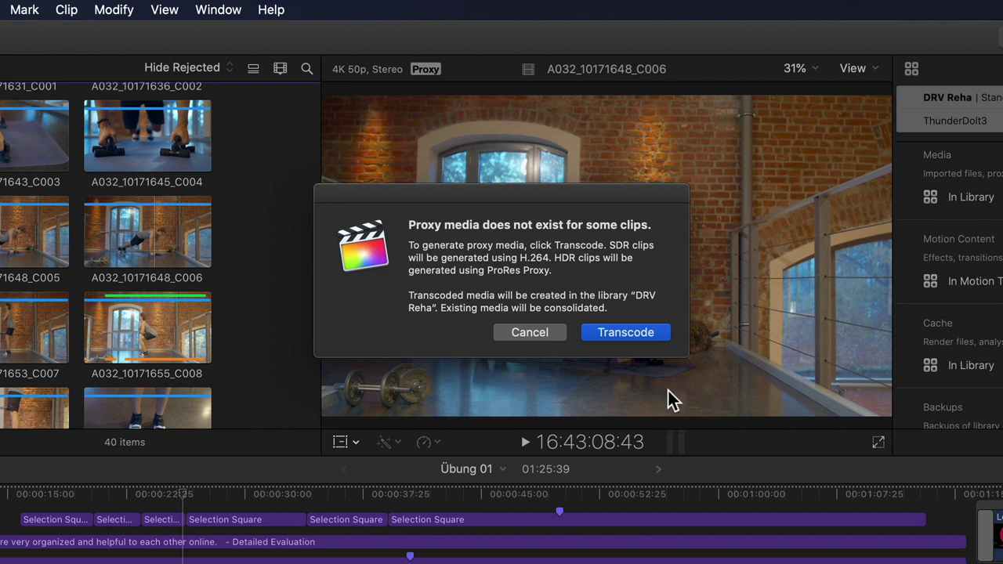
left_click(643, 334)
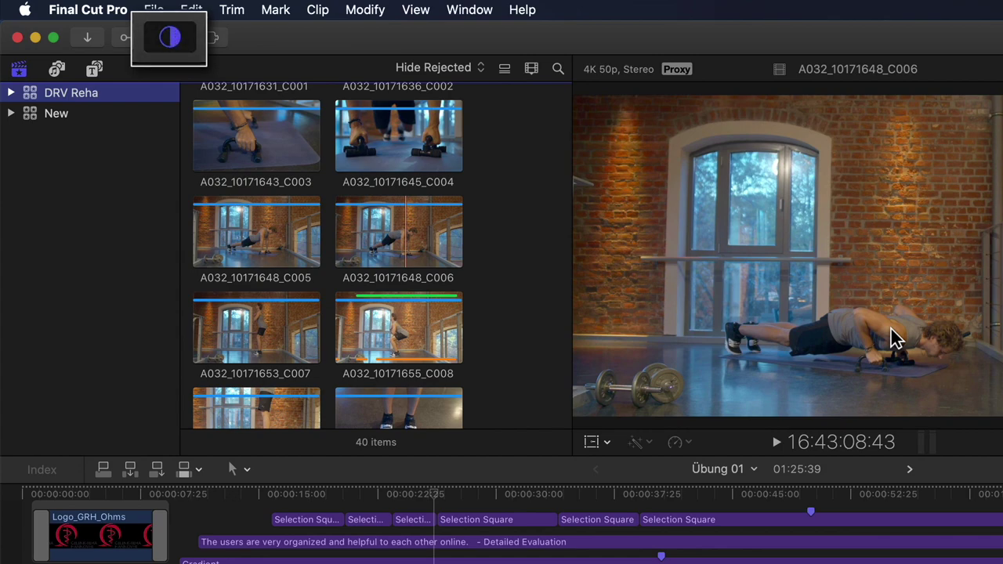
Quit Final Cut Pro and eject the ExternalSSD drive in Finder.
left_click(117, 11)
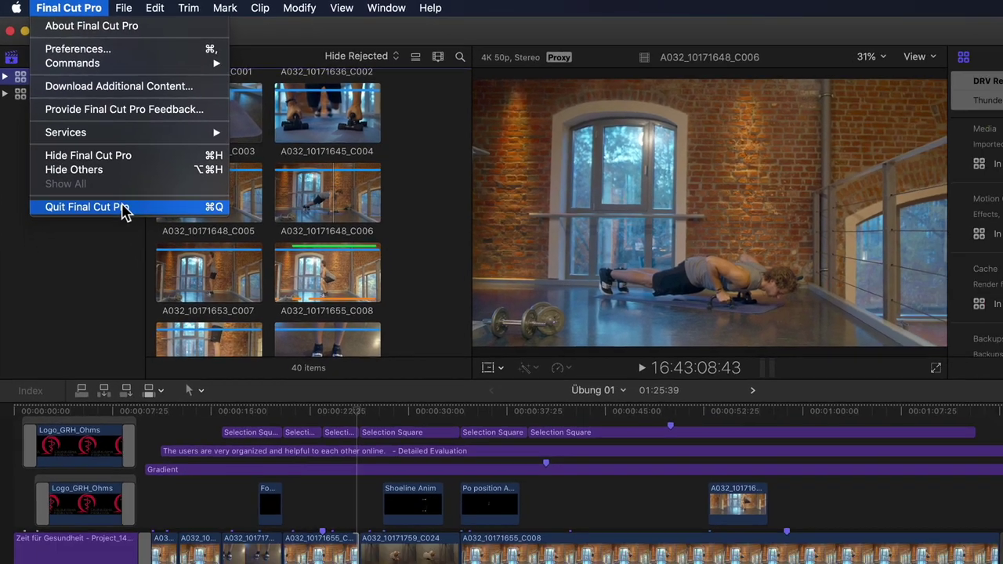
left_click(145, 248)
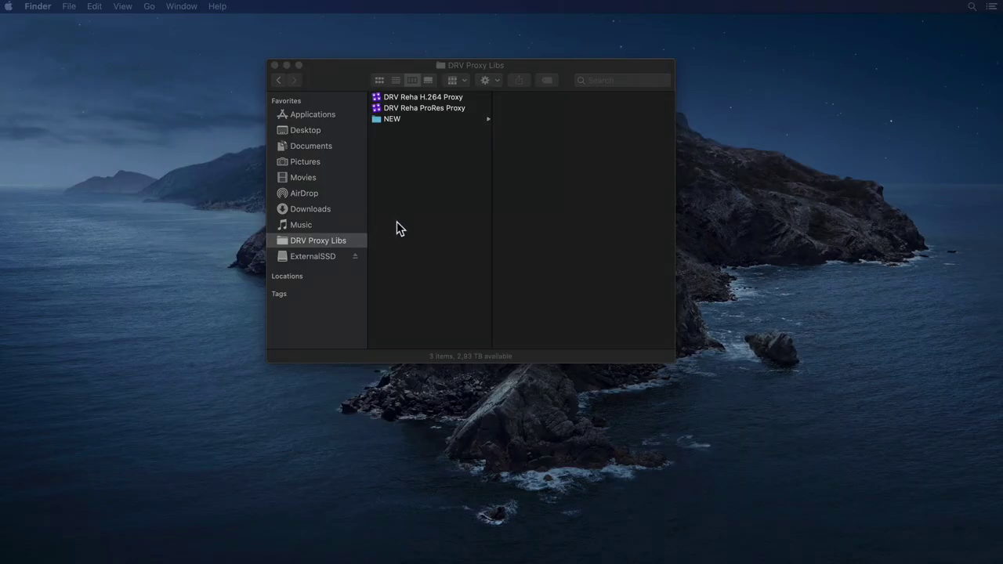
left_click(354, 256)
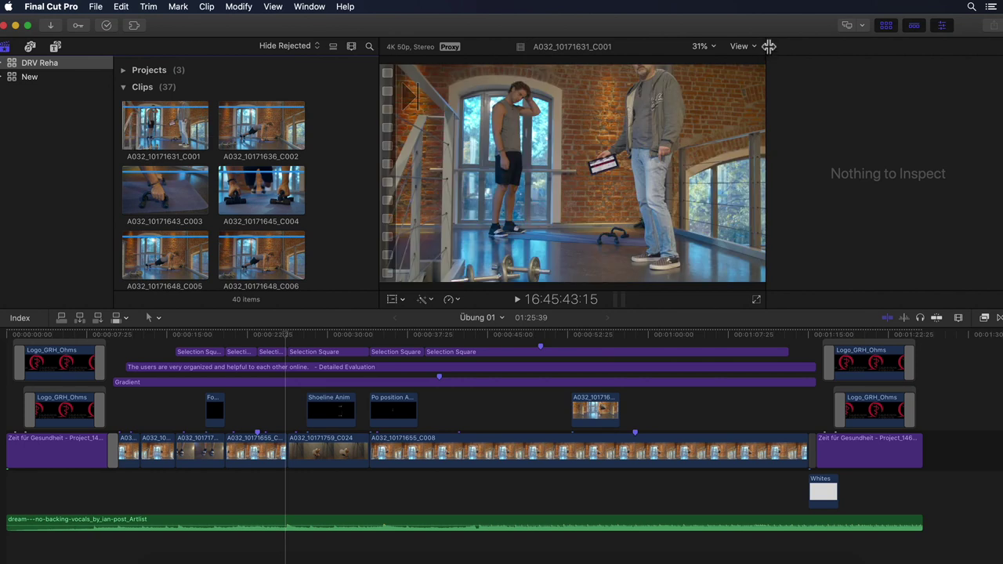
Set the viewer's media playback to Proxy Only and place the playhead at 35:45 in the Übung 01 timeline.
left_click(751, 48)
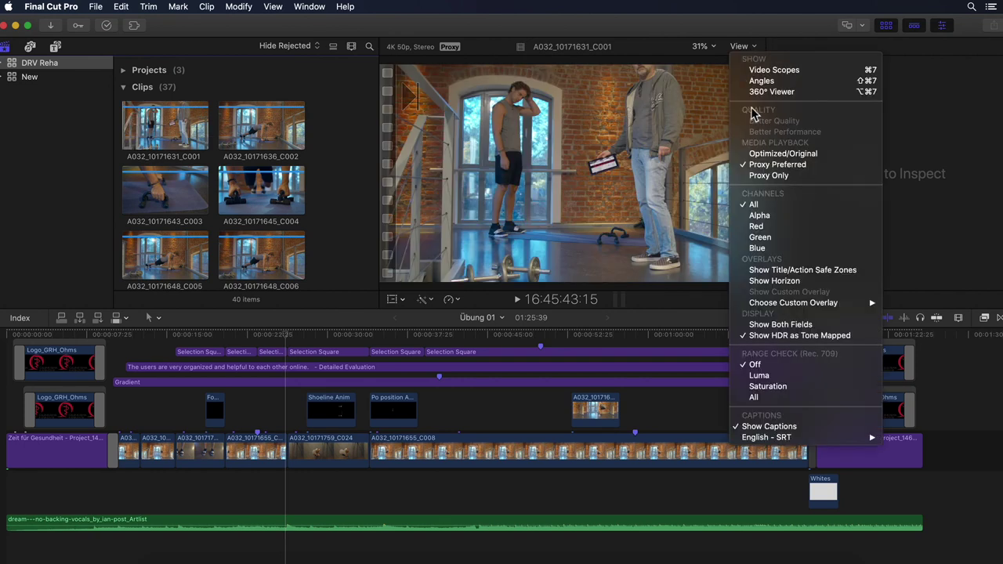
left_click(766, 173)
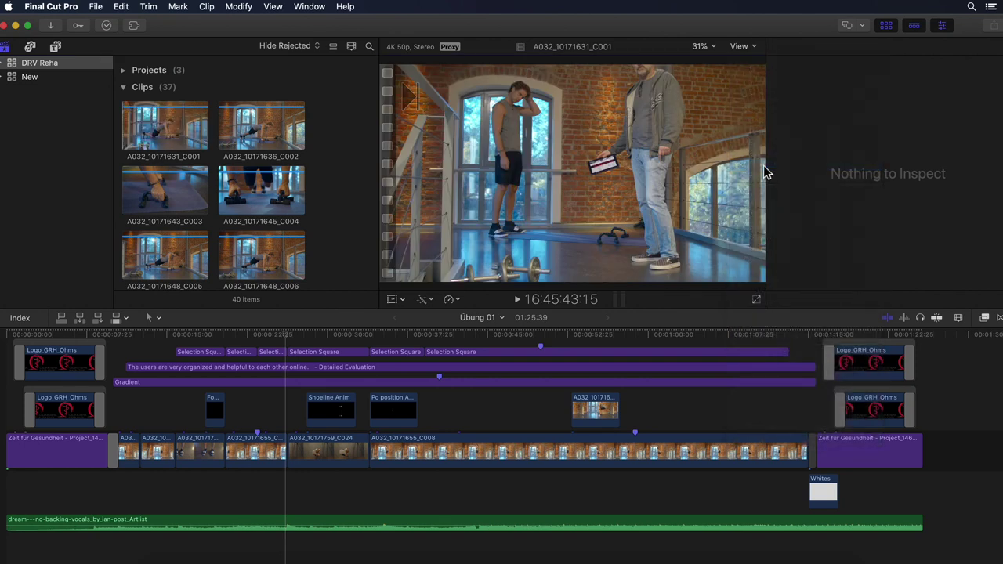
left_click(571, 353)
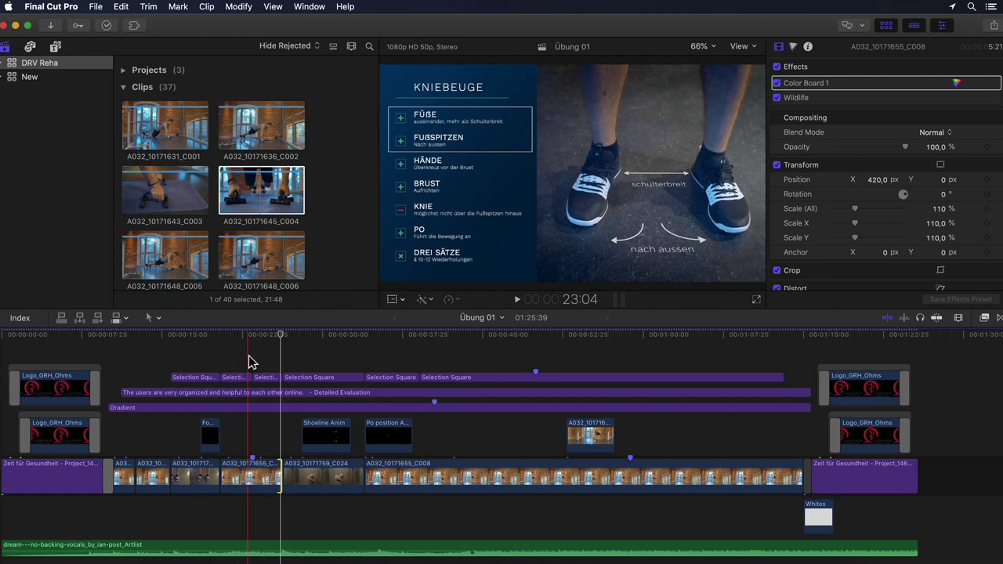
scroll(311, 337, "right", 1)
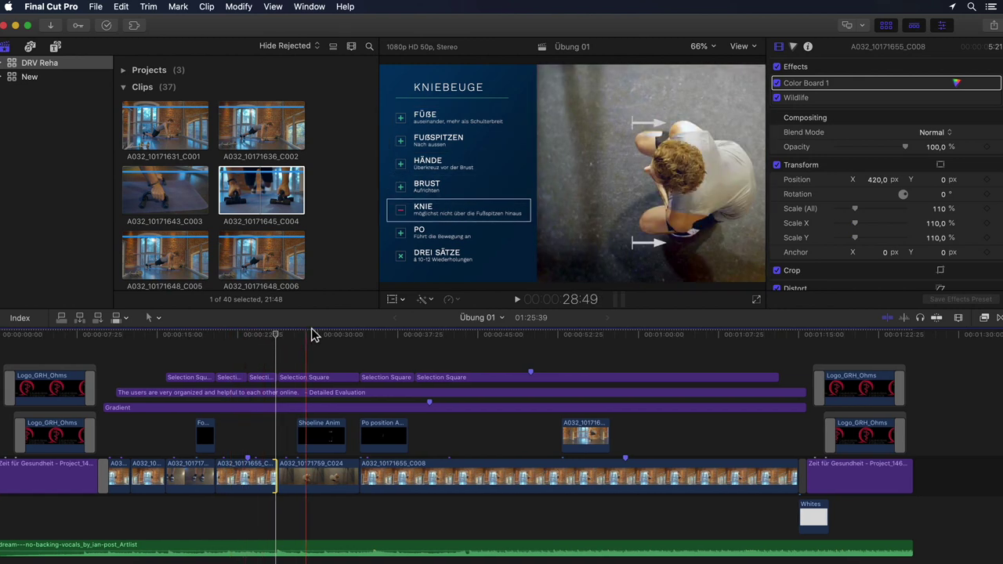
scroll(322, 335, "left", 2)
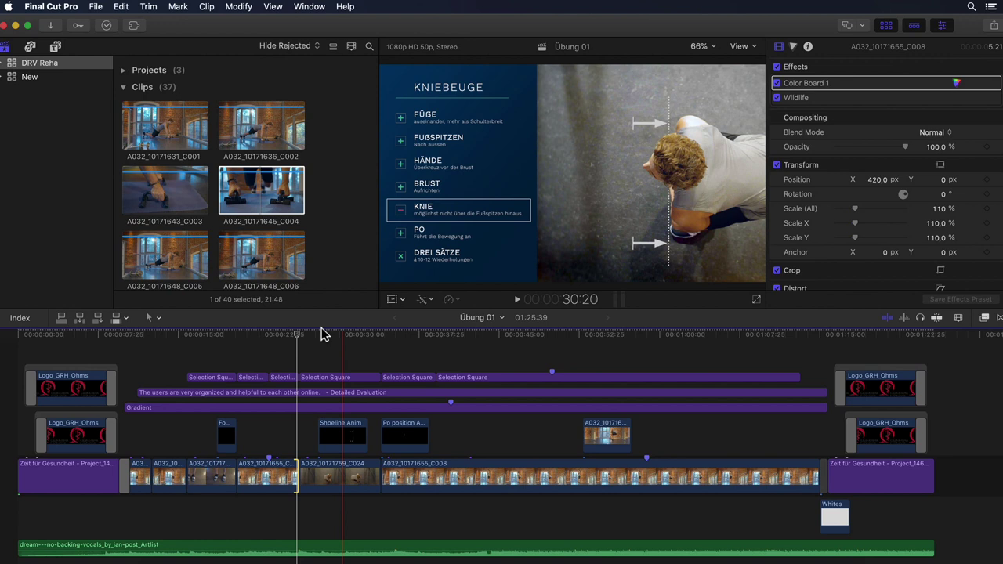
left_click(402, 335)
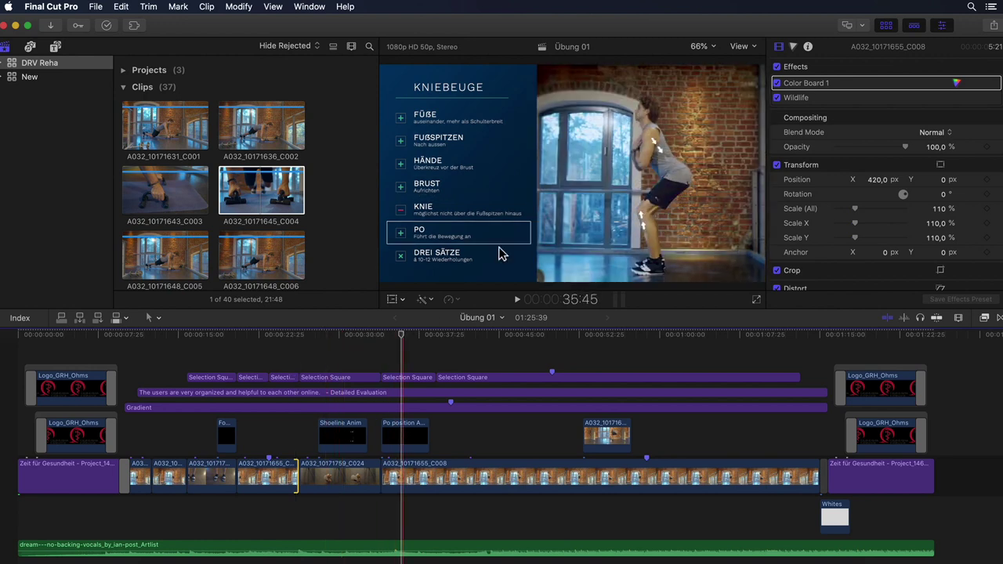
Switch the viewer's media playback to Optimized/Original and back to Proxy Only.
left_click(741, 47)
left_click(758, 153)
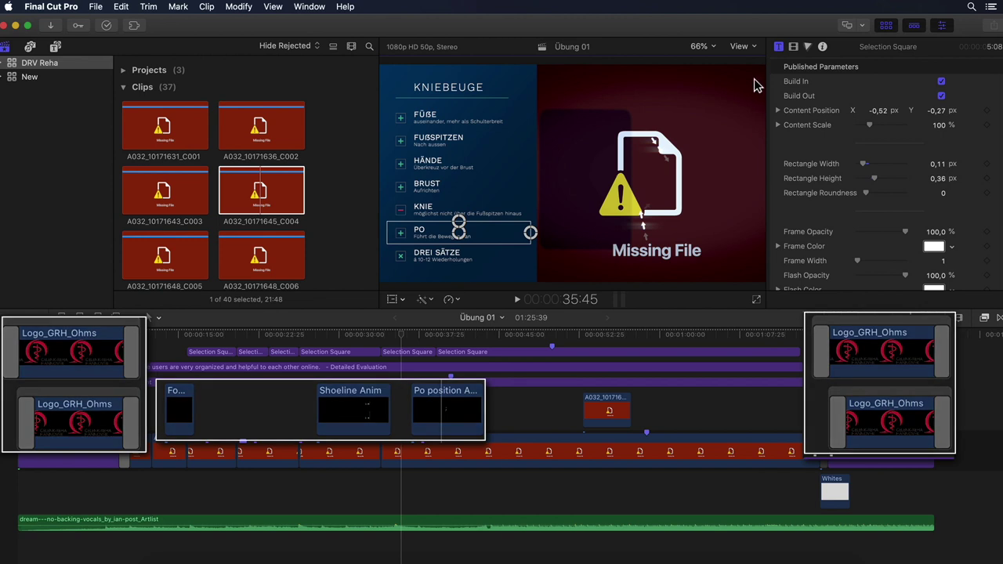
left_click(754, 47)
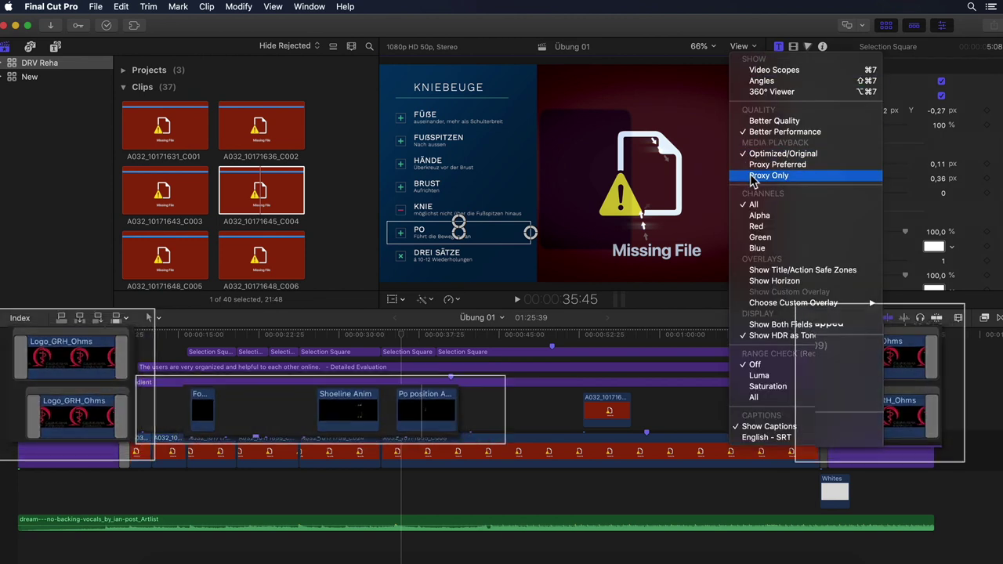
left_click(753, 177)
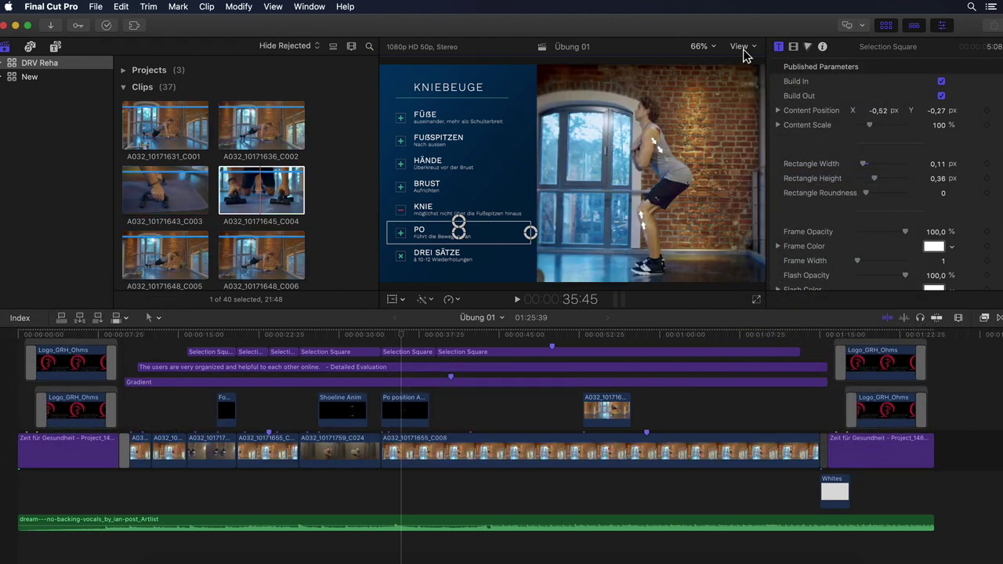
Set the viewer's media playback to Optimized/Original once more, and switch it to Proxy Preferred.
left_click(743, 47)
left_click(753, 154)
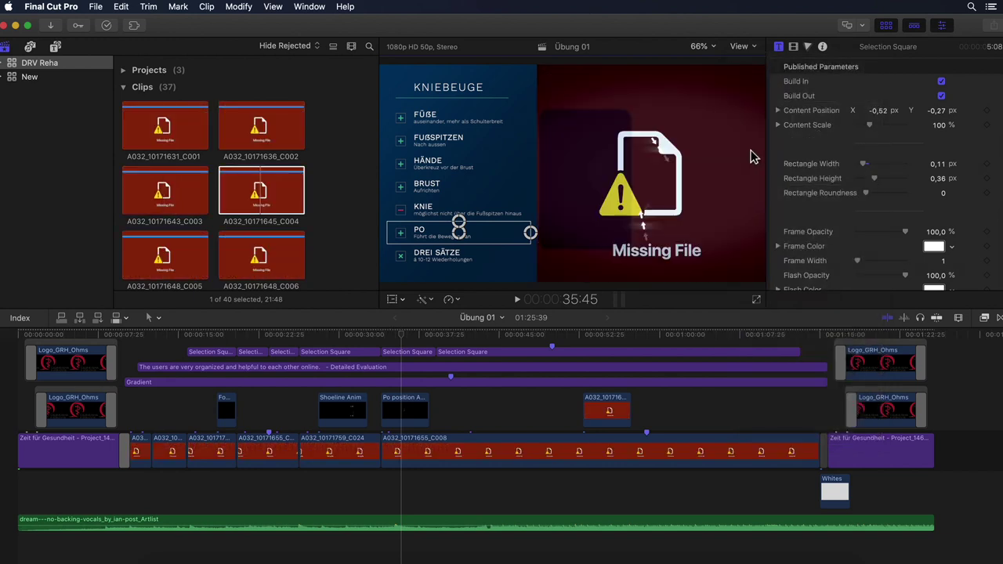
left_click(753, 48)
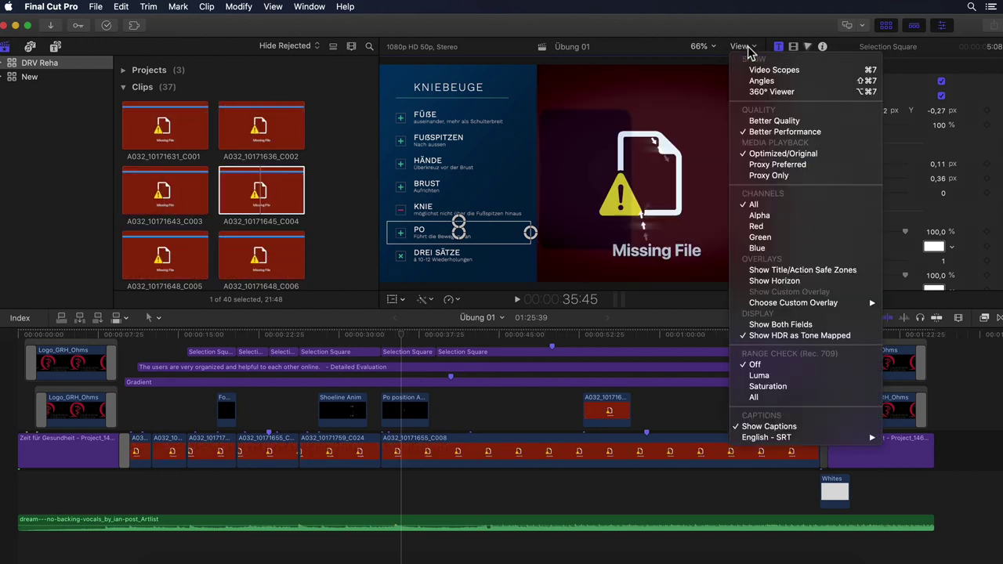
left_click(753, 165)
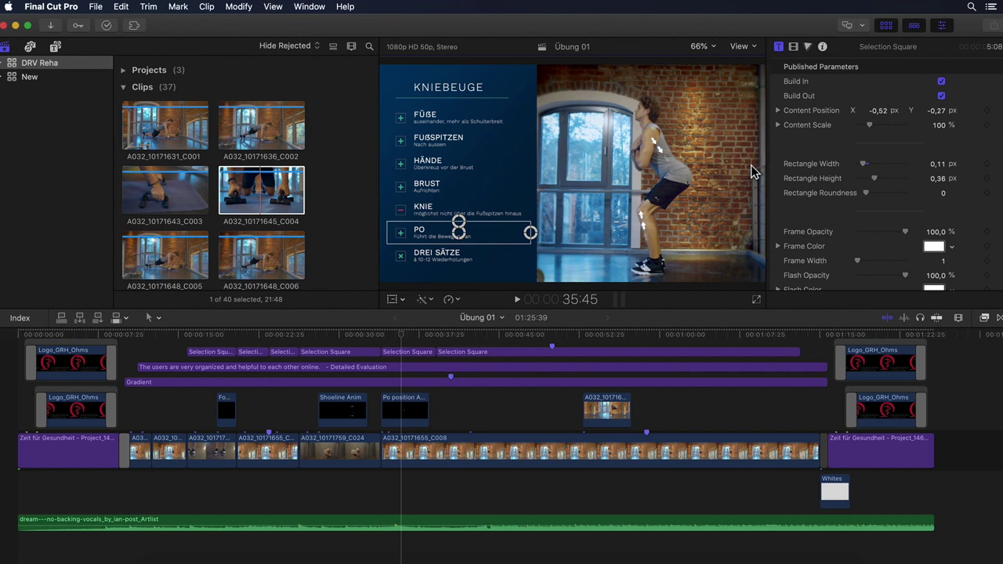
Compare the playback modes by switching twice to Proxy Only and back to Proxy Preferred.
left_click(741, 47)
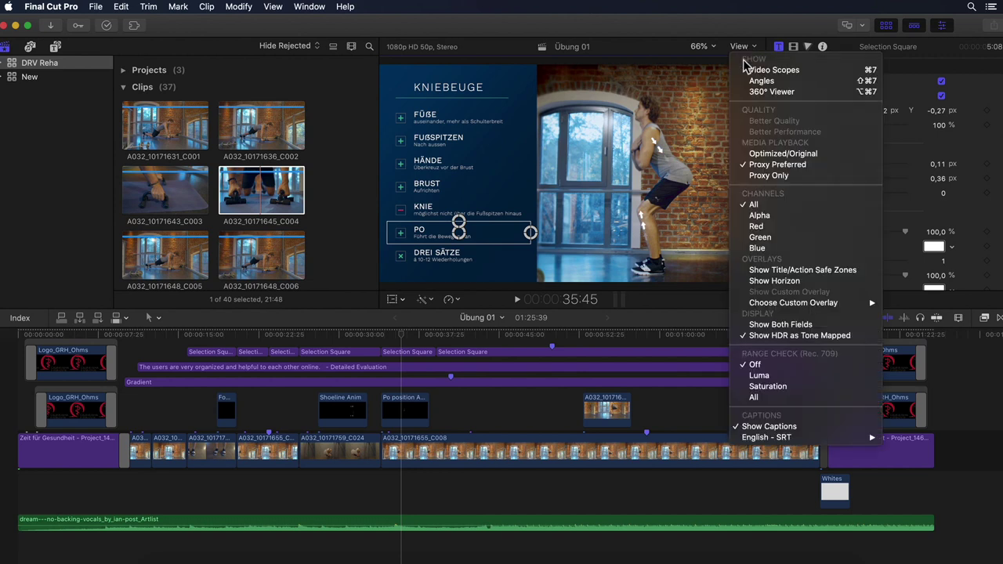
left_click(759, 177)
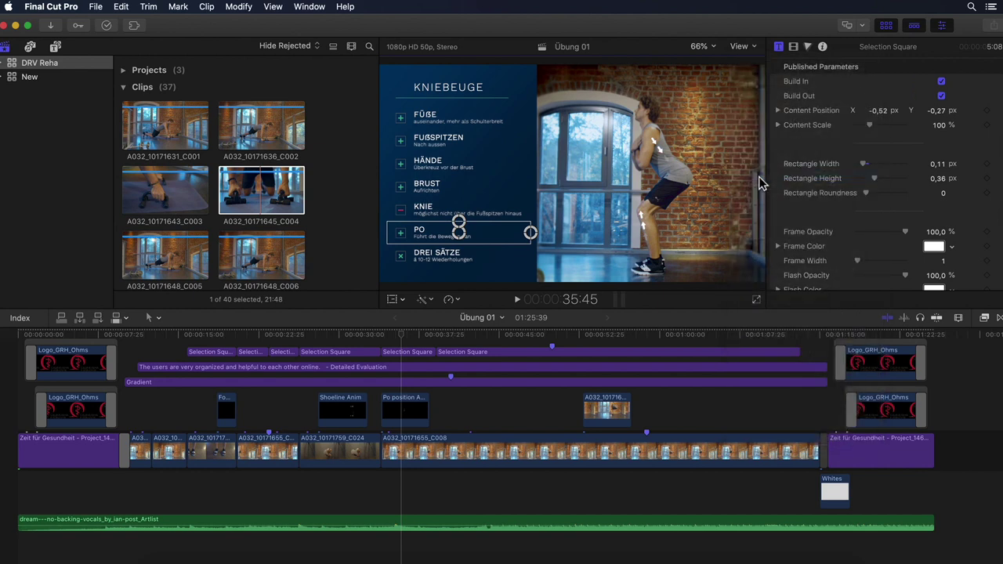
left_click(743, 49)
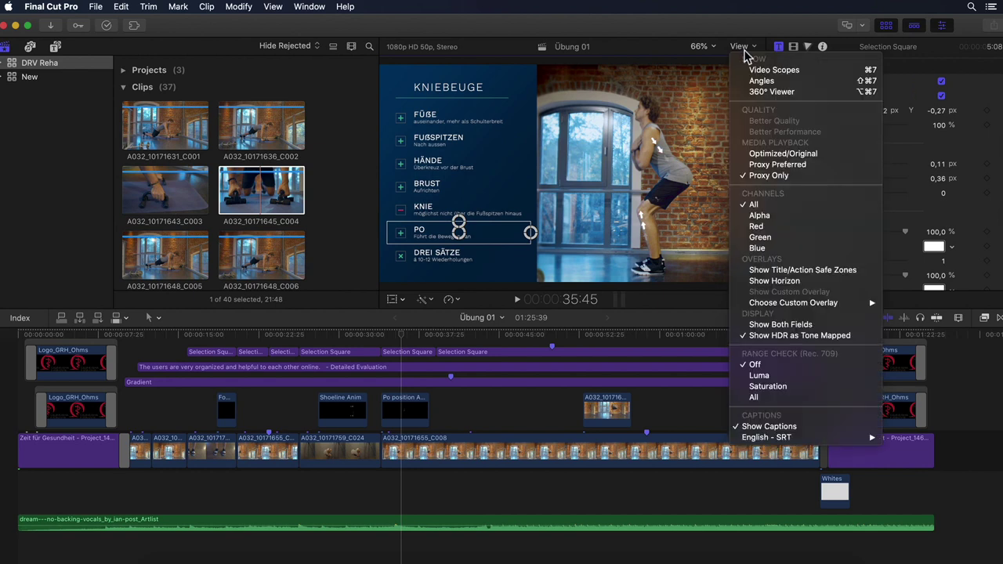
left_click(755, 169)
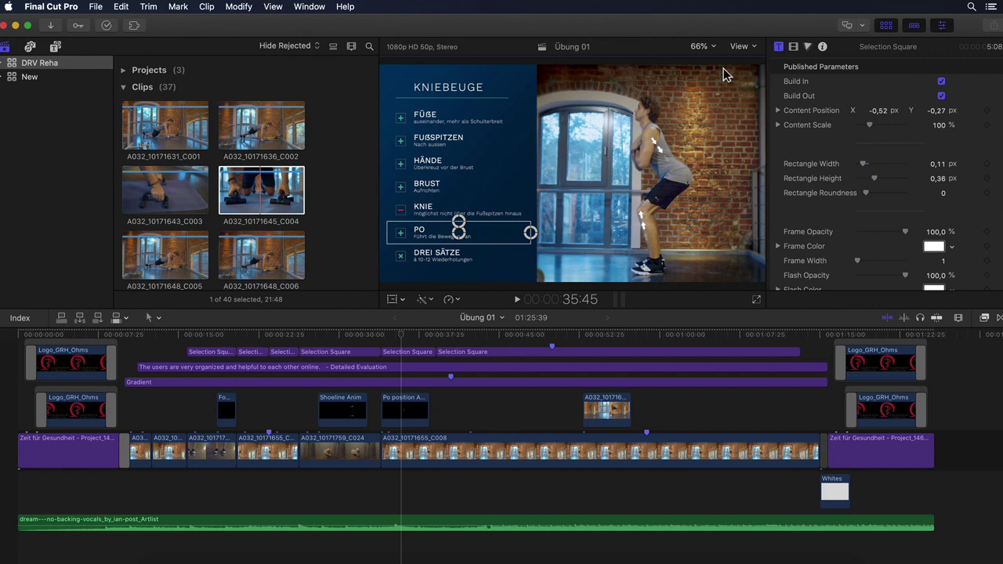
left_click(743, 49)
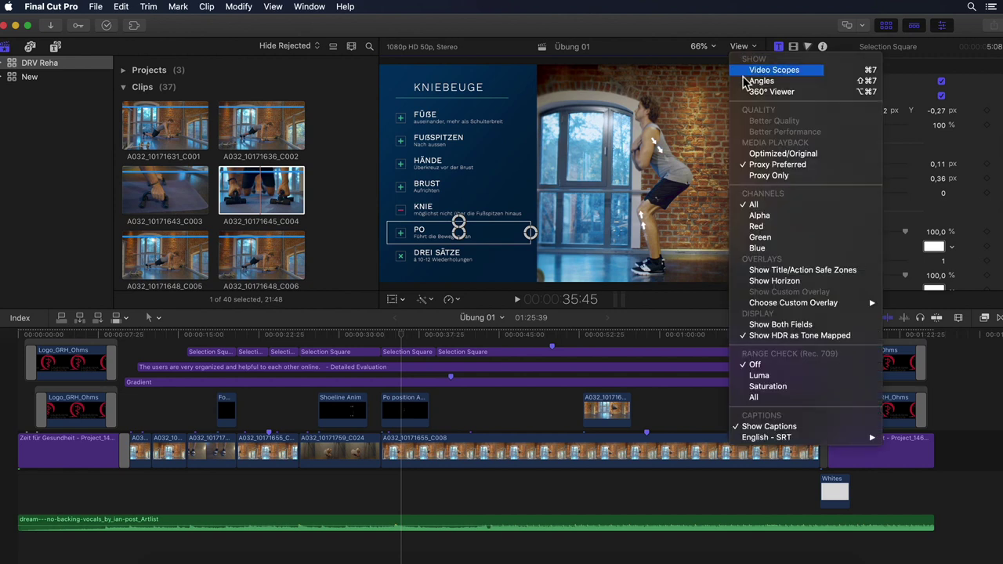
left_click(760, 181)
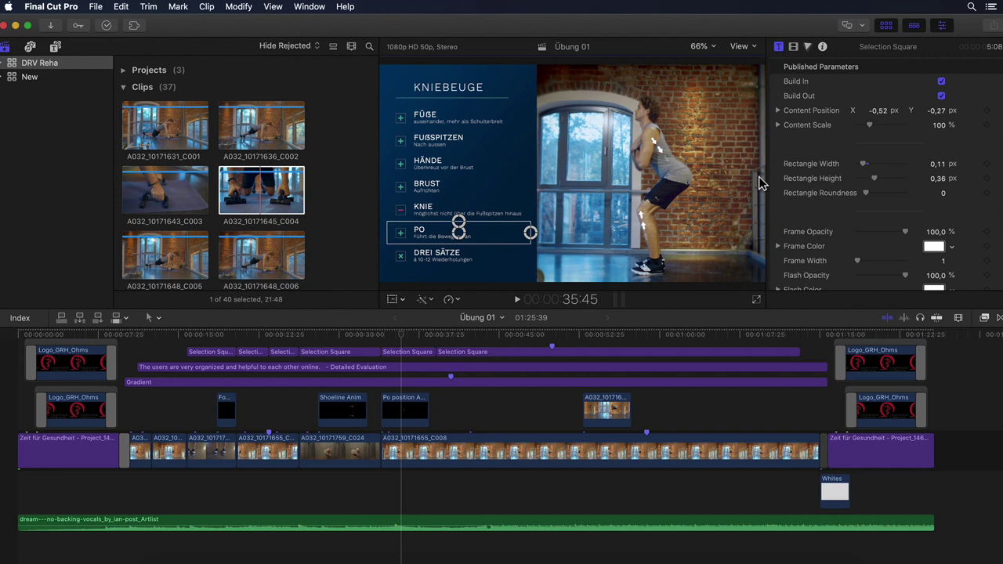
left_click(741, 49)
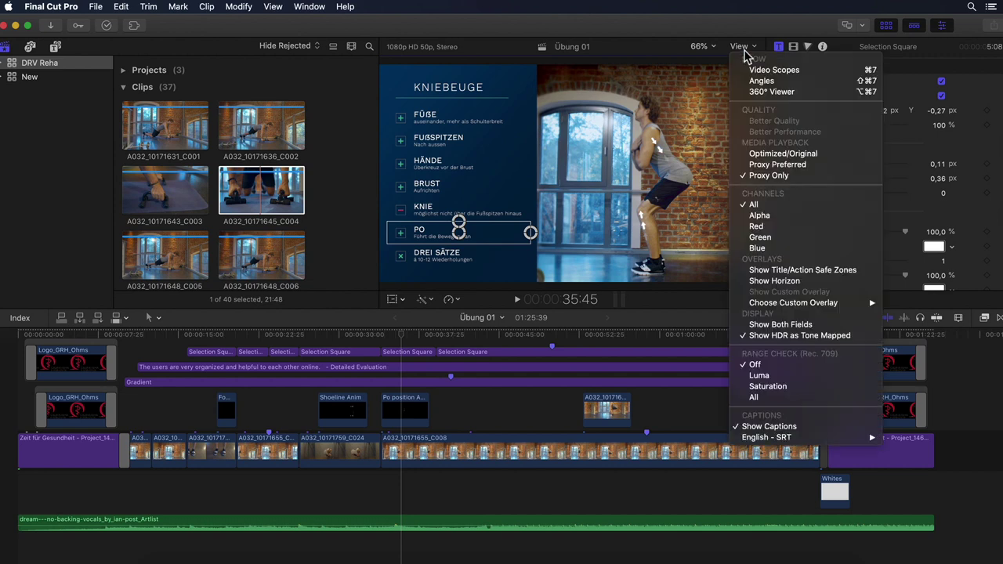
left_click(753, 166)
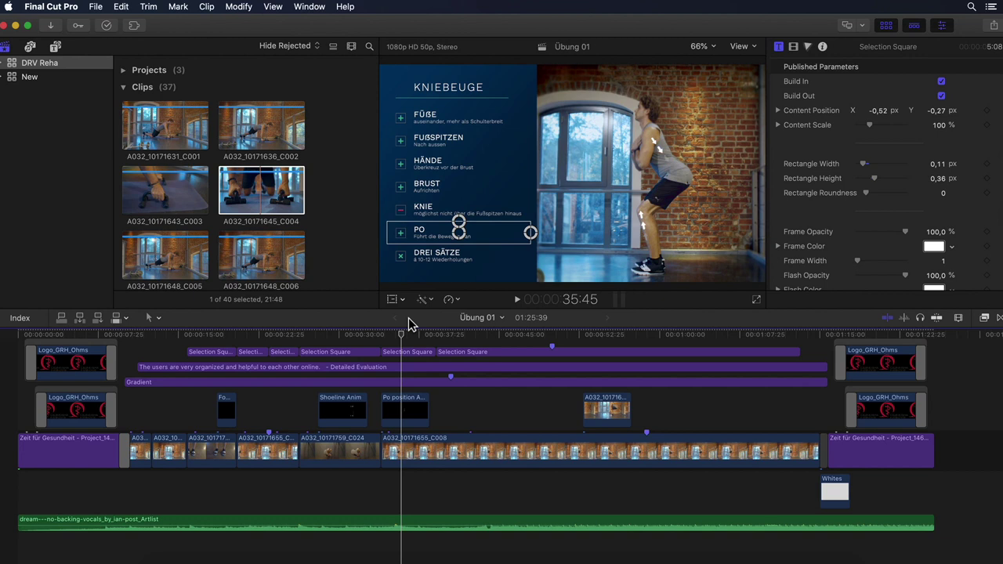
Select the A032_10171759_C024 clip in the Übung 01 timeline.
left_click(374, 443)
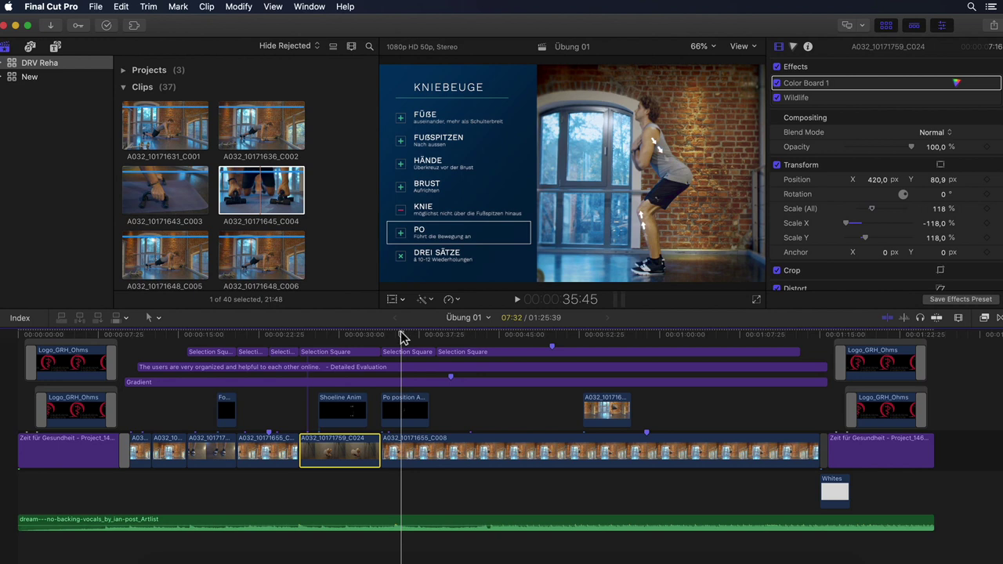
scroll(401, 335, "up", 2)
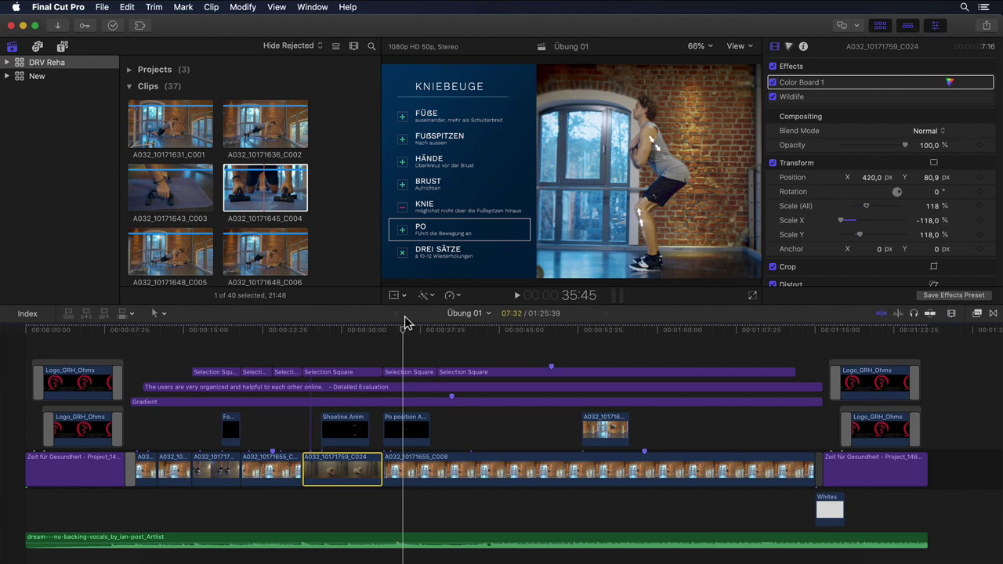
Open the media import window, review its proxy transcoding options and frame sizes, and close it without importing.
left_click(60, 27)
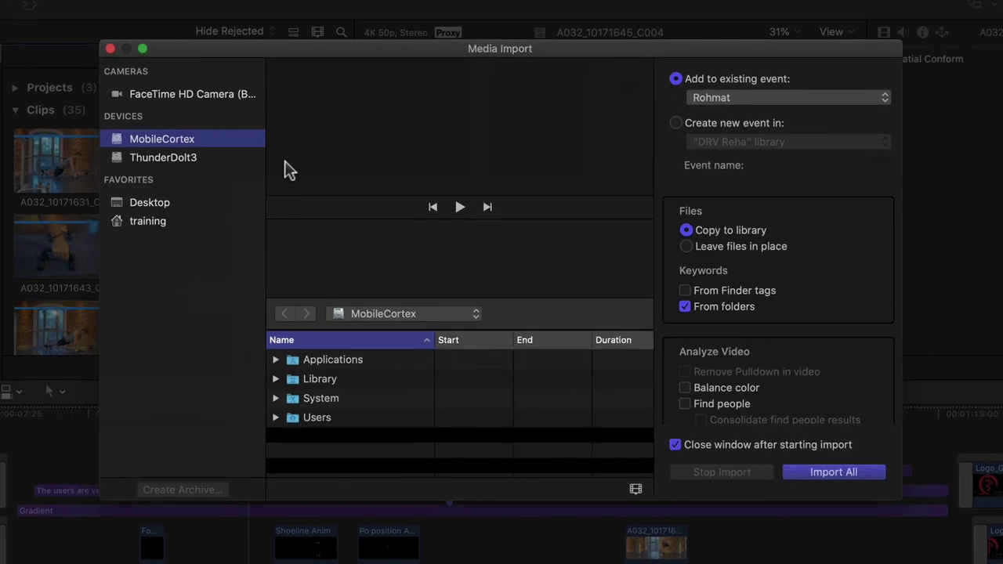
scroll(671, 348, "down", 3)
scroll(679, 357, "down", 5)
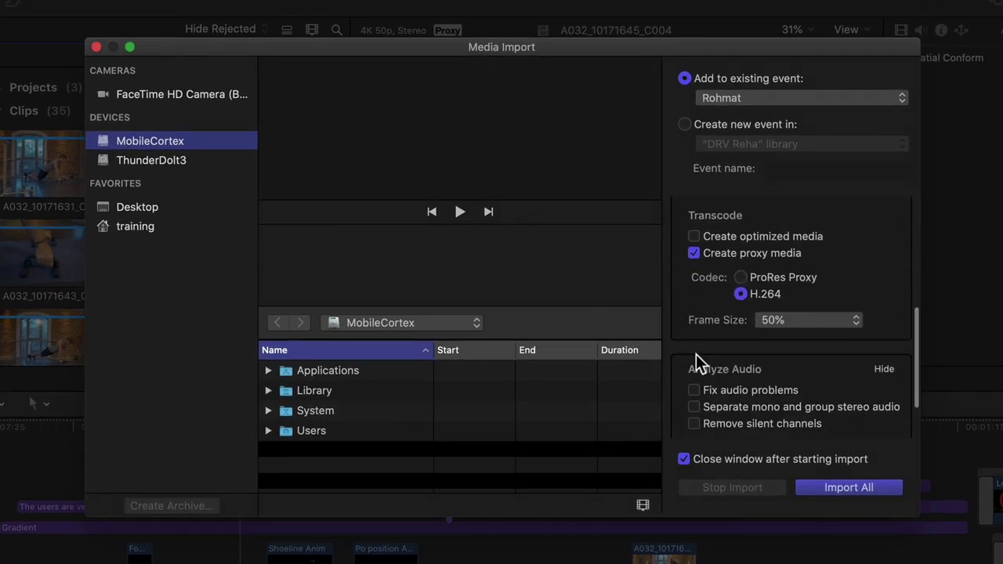
left_click(806, 326)
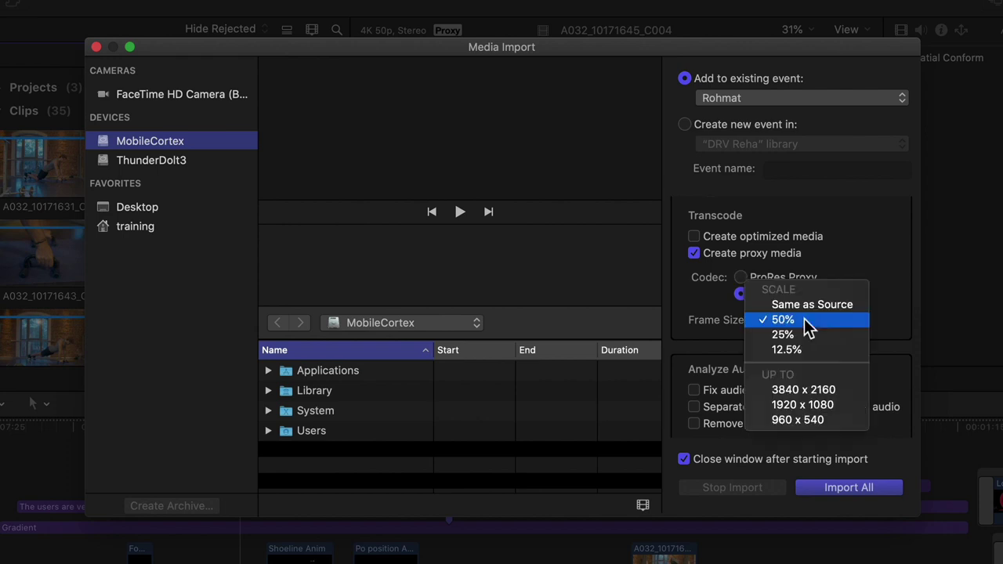
left_click(726, 344)
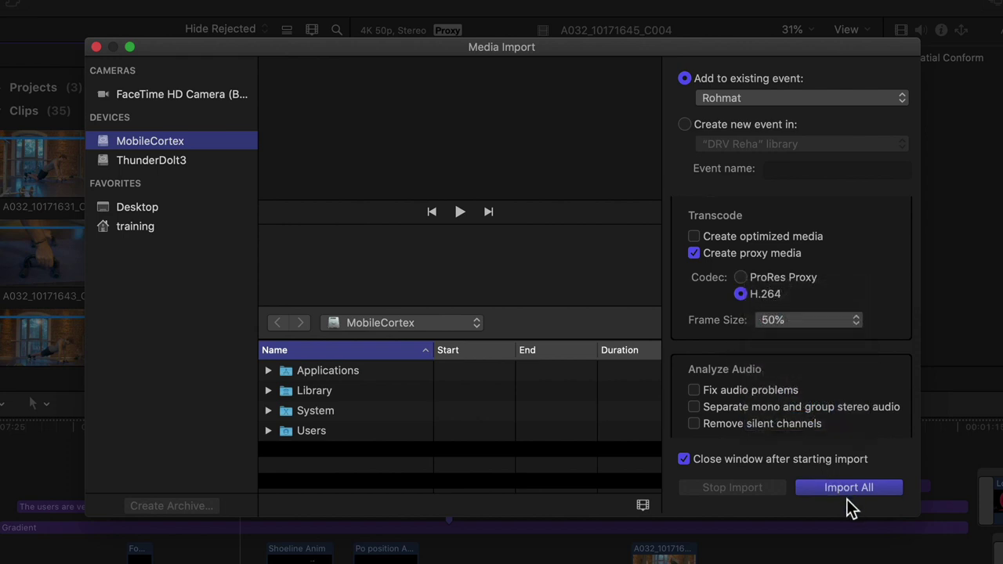
scroll(703, 390, "down", 3)
scroll(704, 390, "up", 5)
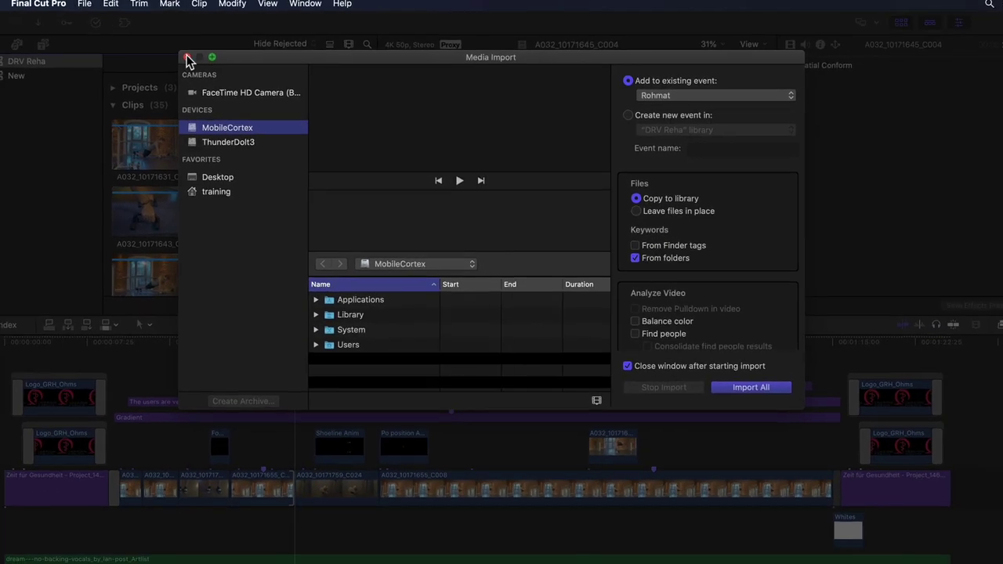
left_click(99, 48)
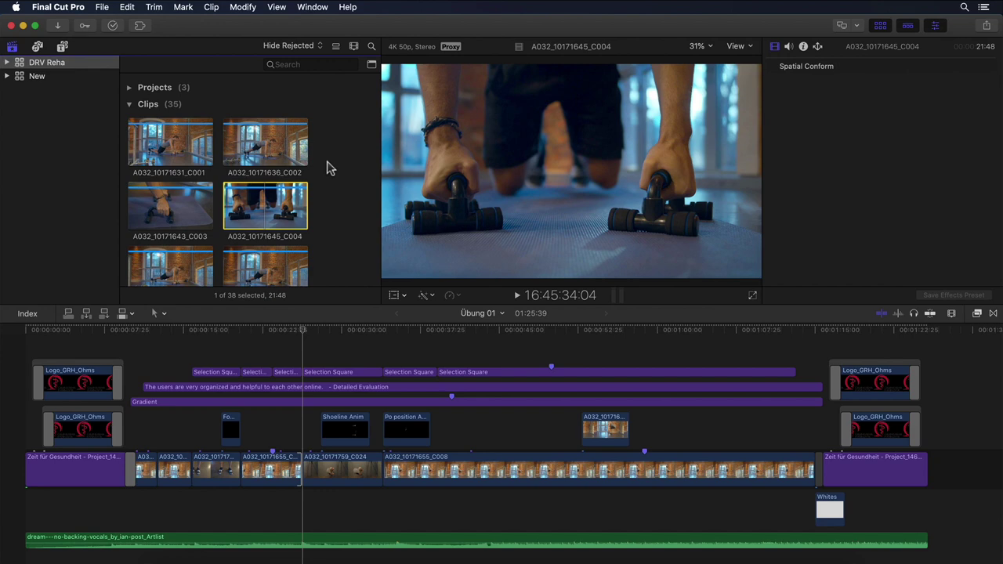
Relink all proxy files of the DRV Reha library to the movies in the HEVC Proxies KYNO folder.
left_click(20, 62)
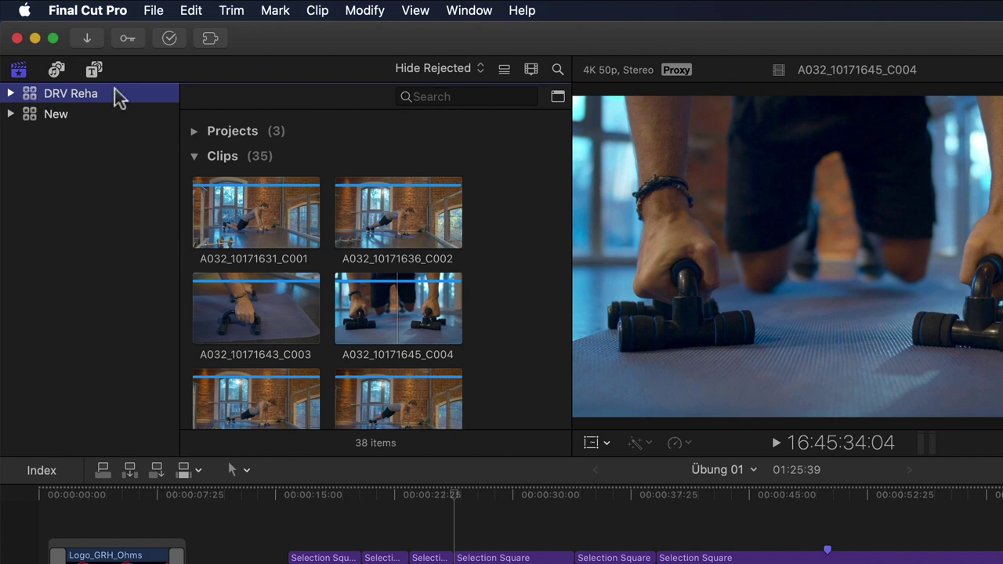
left_click(154, 10)
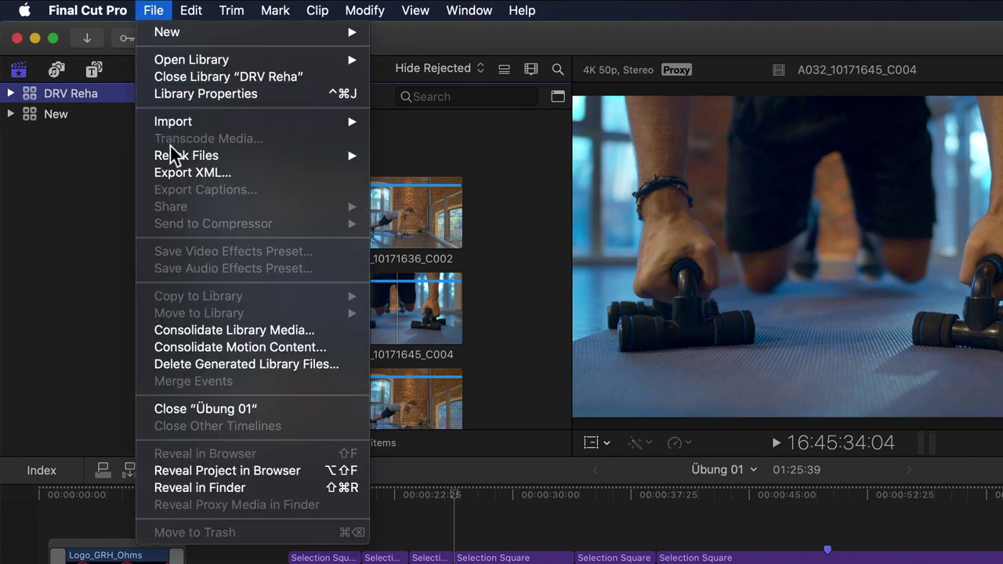
mouse_move(274, 156)
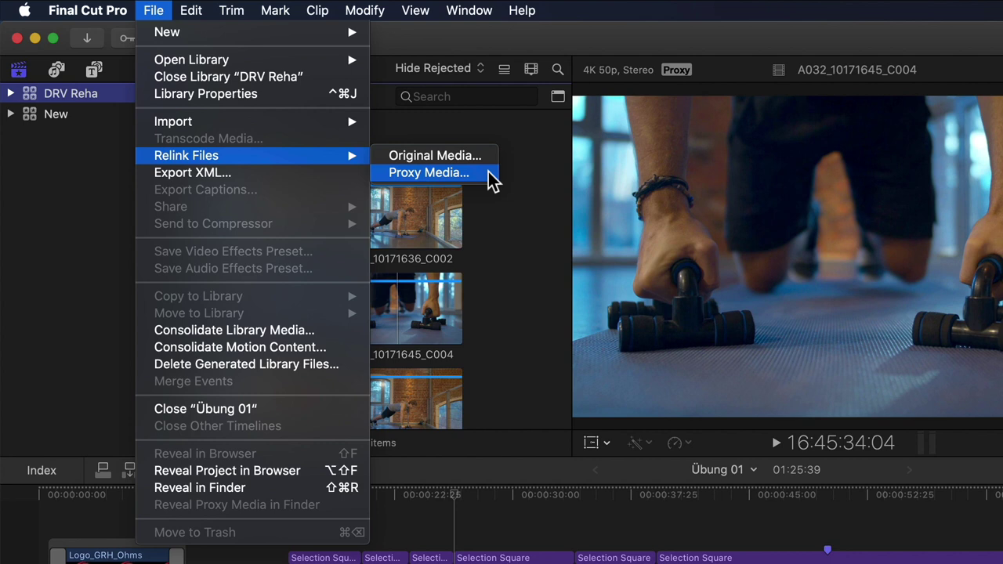
left_click(489, 173)
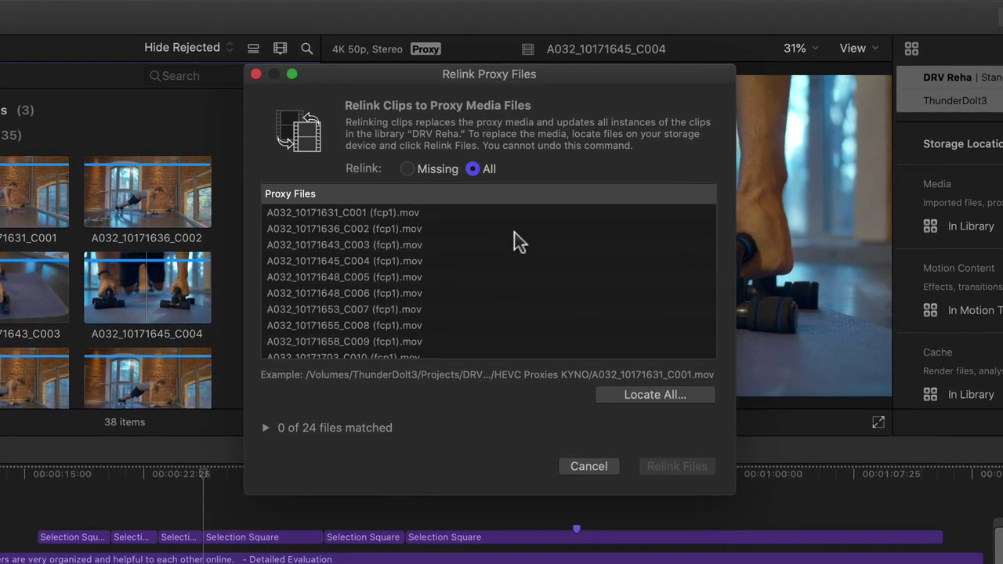
left_click(636, 392)
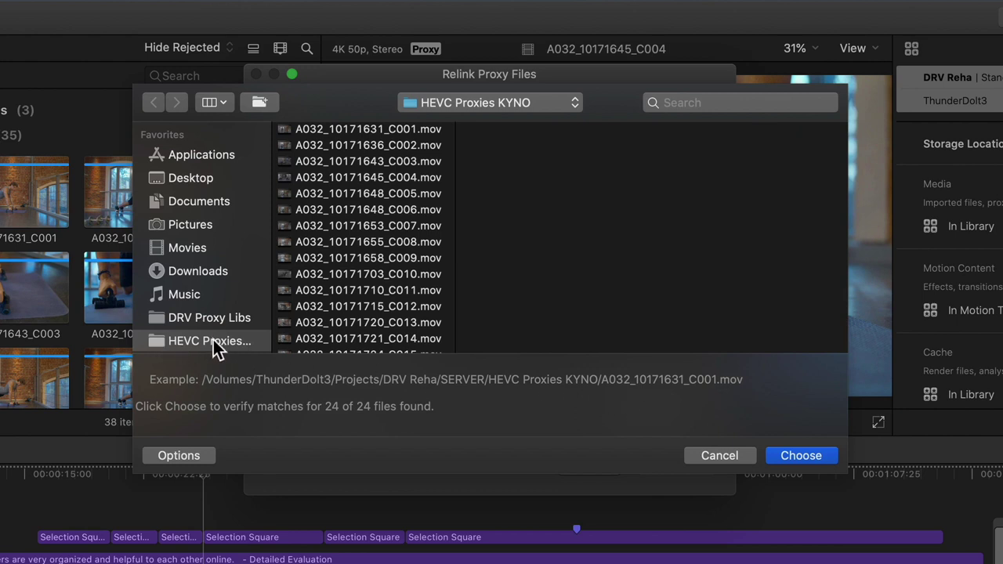
left_click(787, 463)
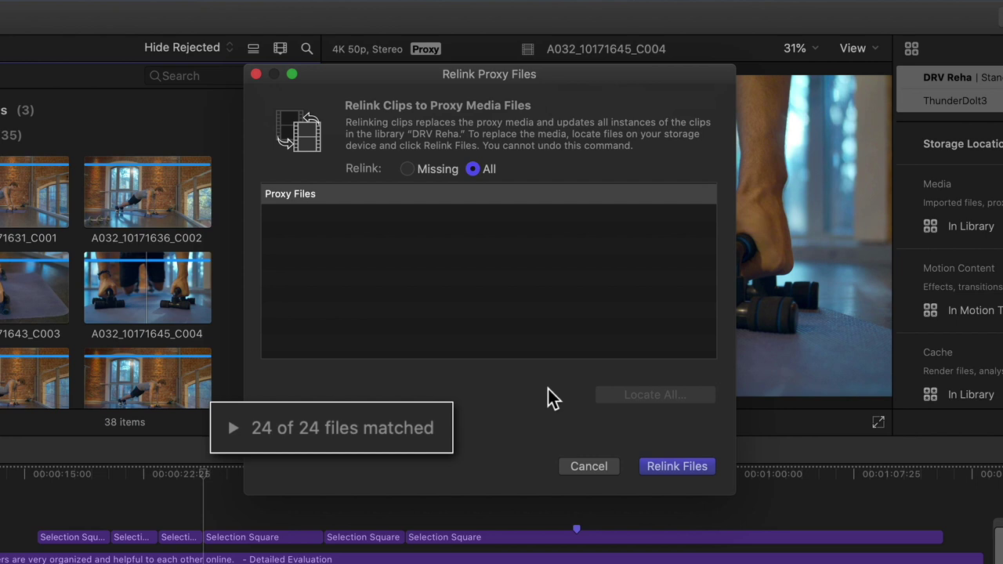
left_click(677, 466)
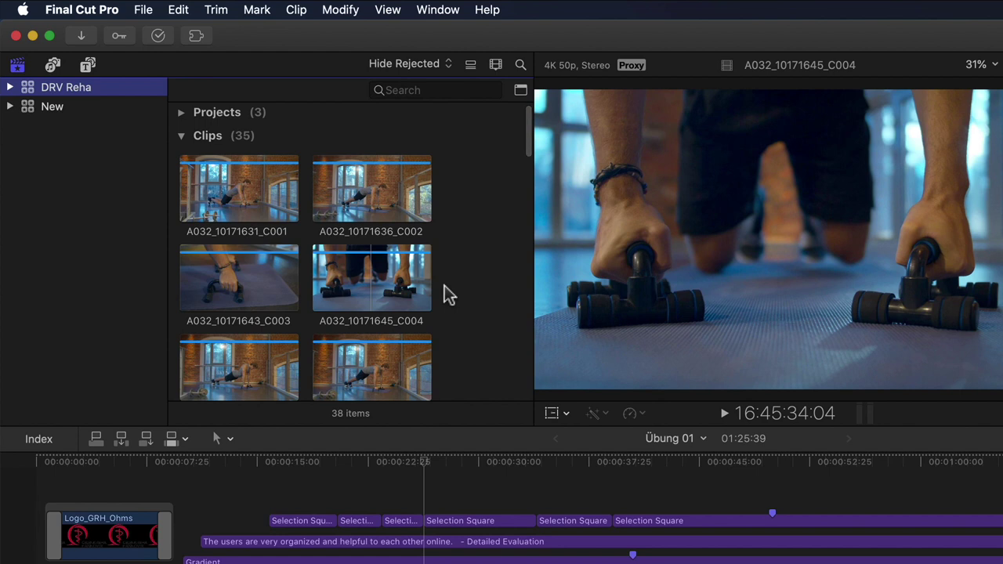
Reveal the proxy media of clip A032_10171645_C004 in Finder and look through the files in its folder.
scroll(444, 285, "down", 3)
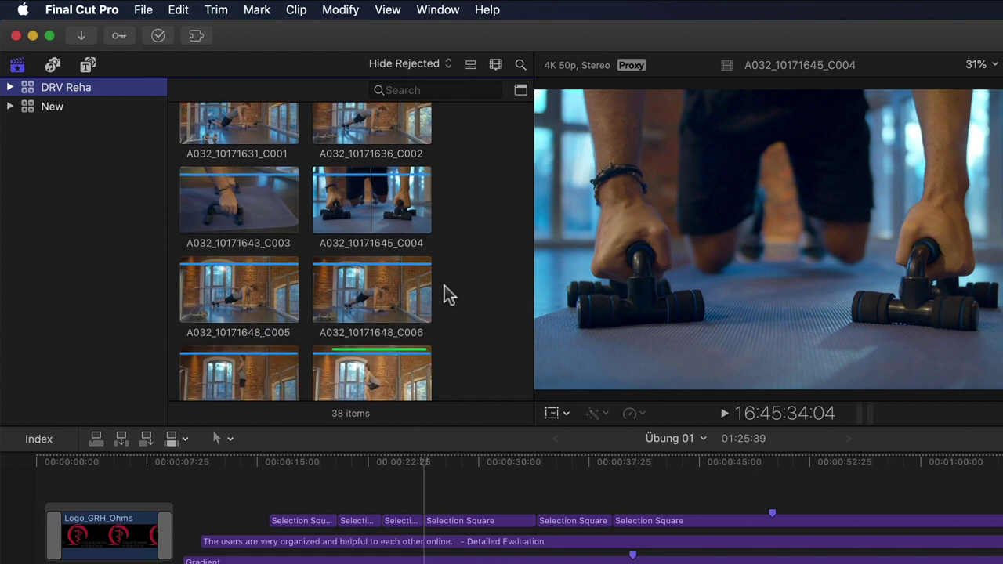
scroll(444, 287, "down", 1)
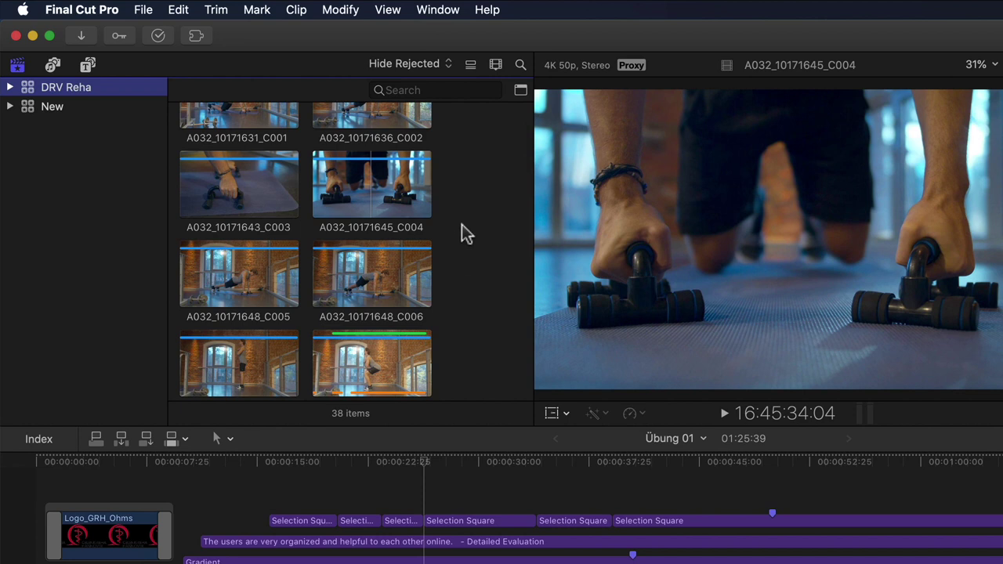
scroll(465, 231, "up", 1)
left_click(373, 203)
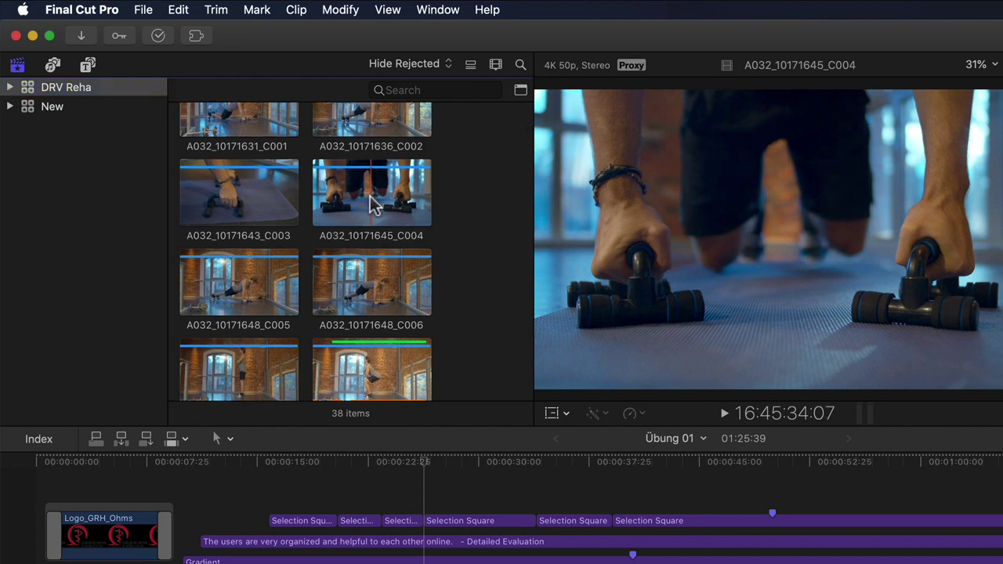
right_click(362, 198)
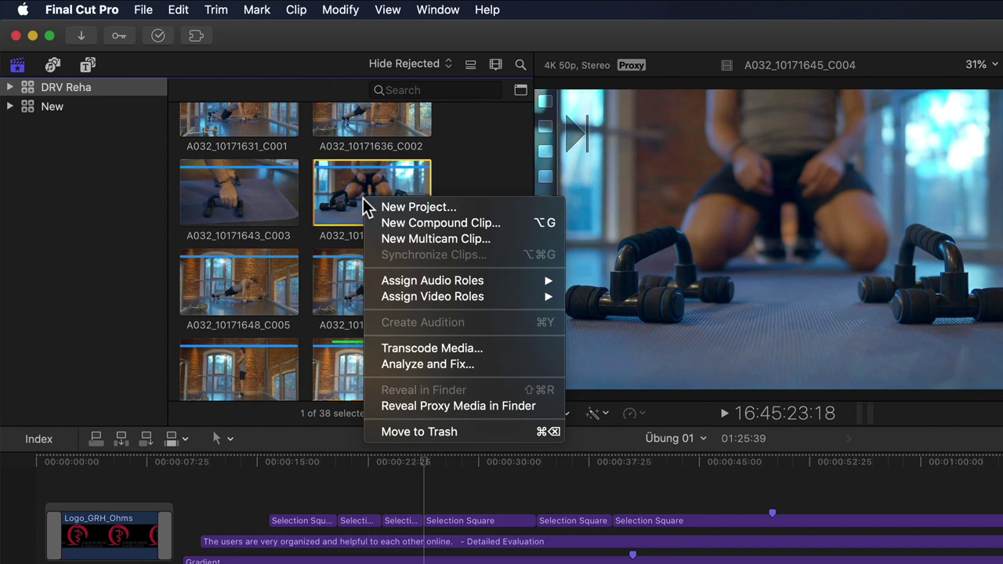
left_click(550, 407)
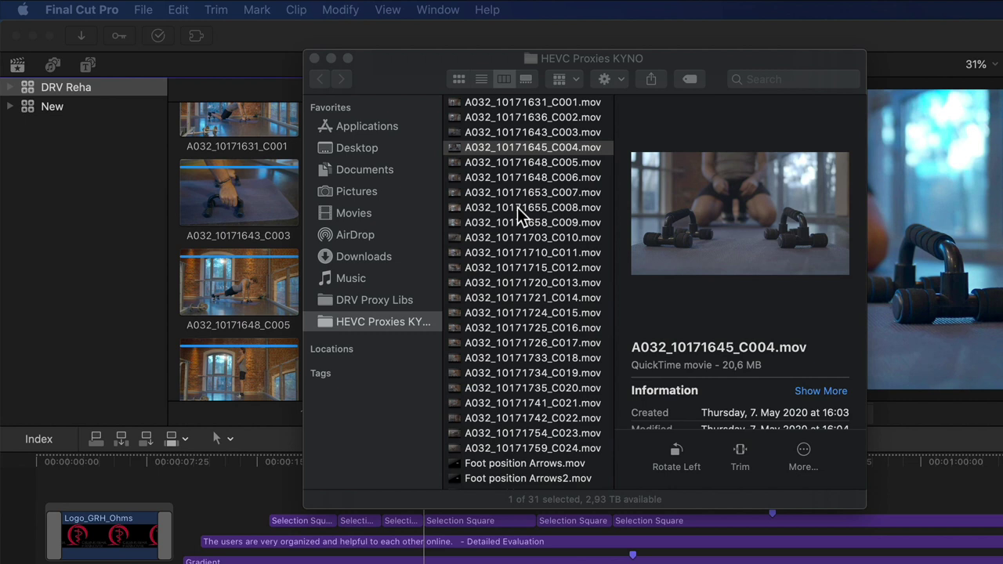
scroll(486, 279, "down", 5)
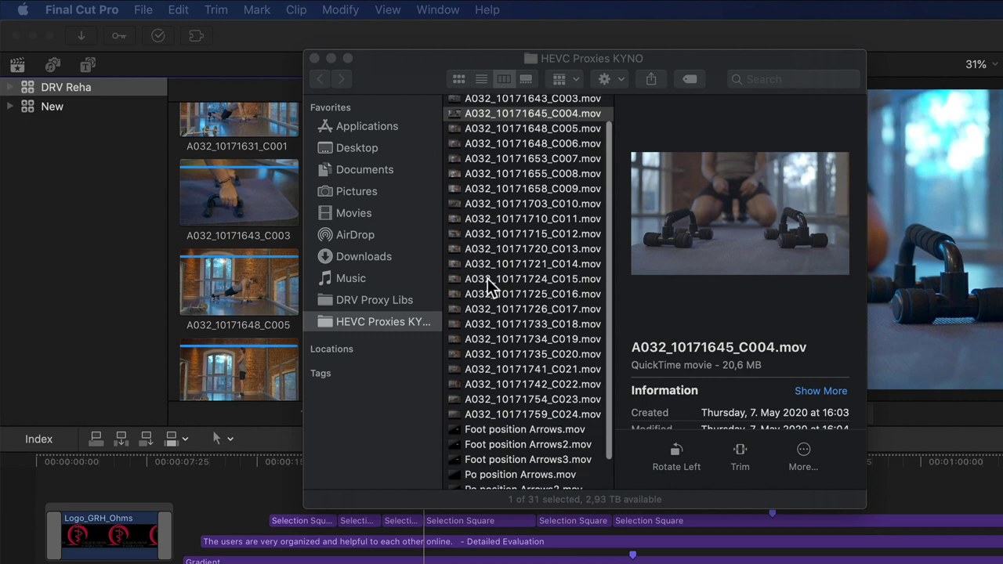
scroll(488, 278, "up", 5)
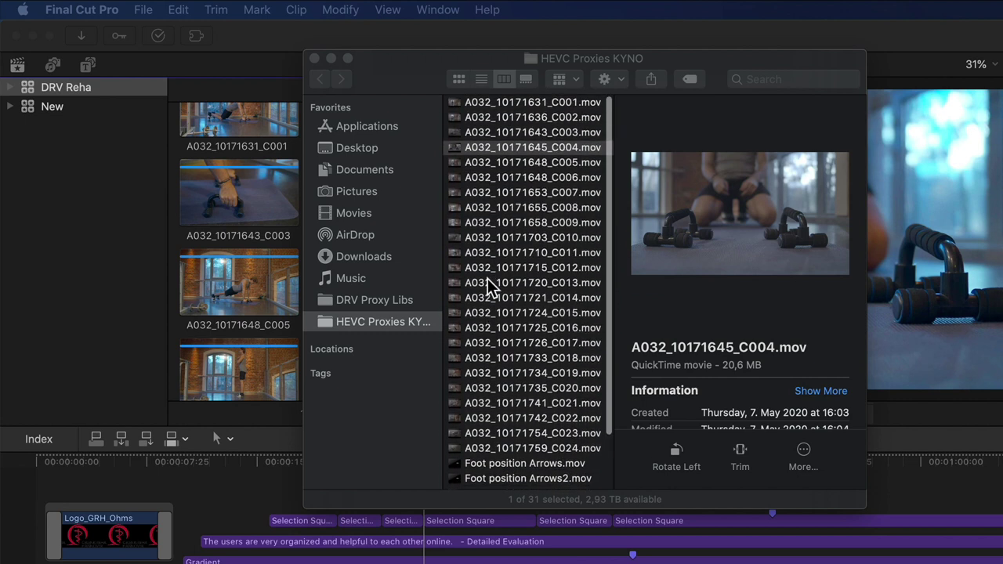
Switch to Finder and check the size of the DRV Reha HEVC Proxy library in the NEW folder of DRV Proxy Libs.
key("super+Tab")
left_click(373, 299)
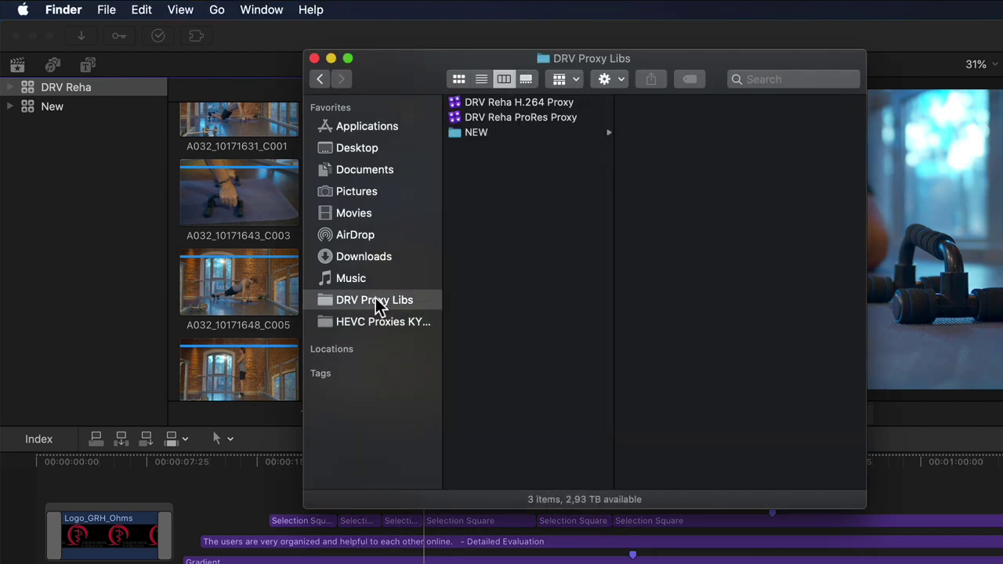
left_click(479, 131)
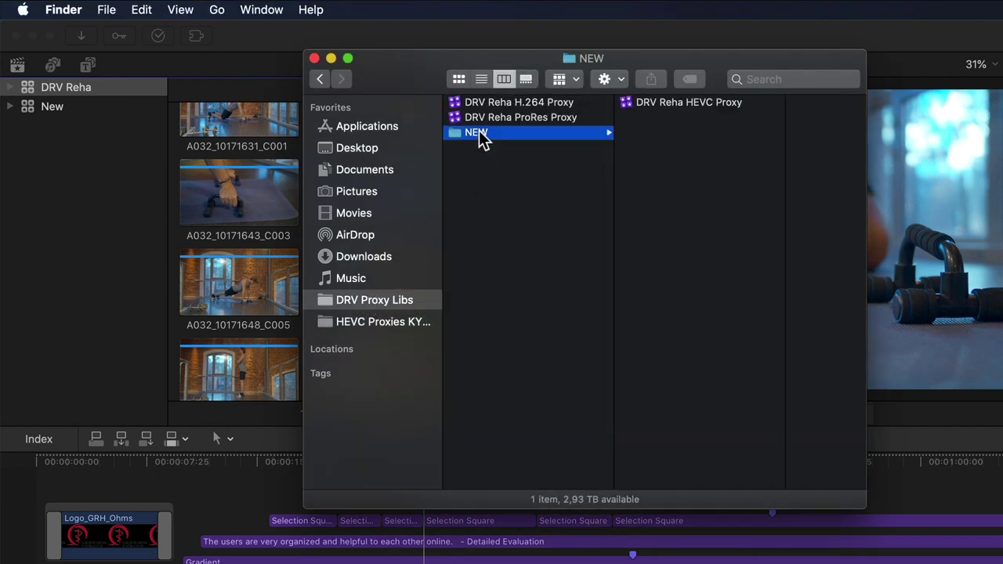
left_click(660, 104)
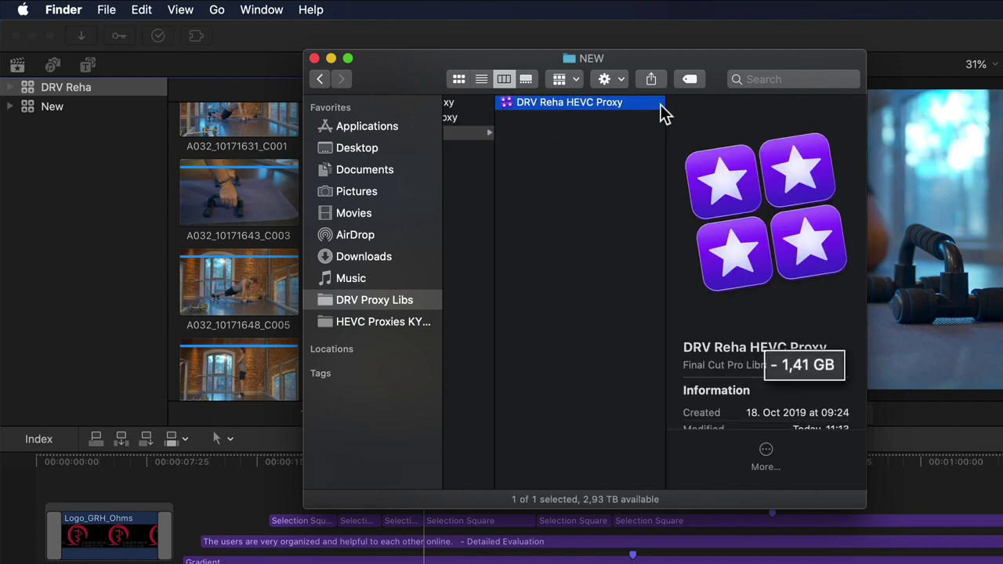
Examine the files in the HEVC Proxies KYNO folder, including Shoeline Anim.mov, and return to Final Cut Pro.
left_click(423, 328)
scroll(463, 338, "down", 5)
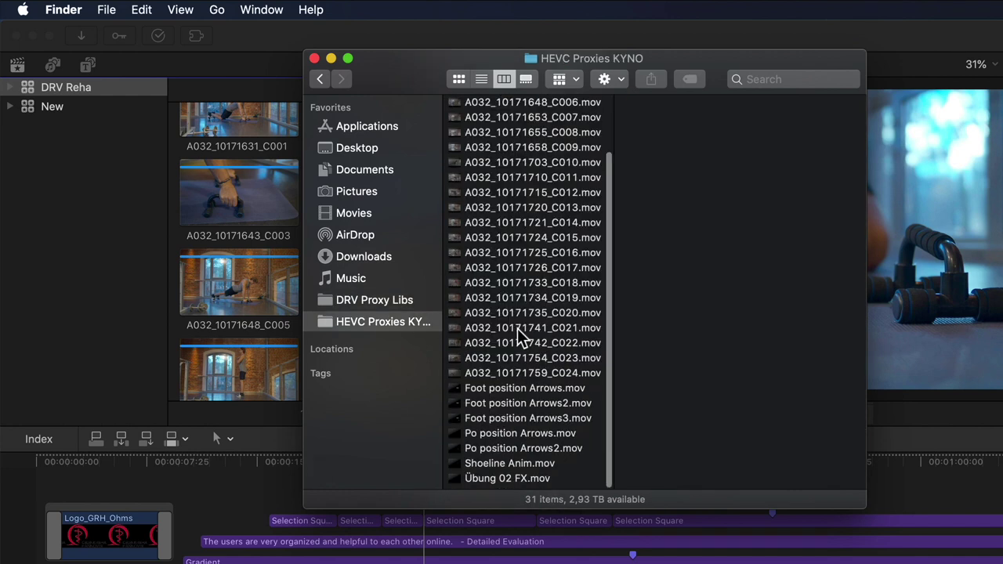
left_click(507, 467)
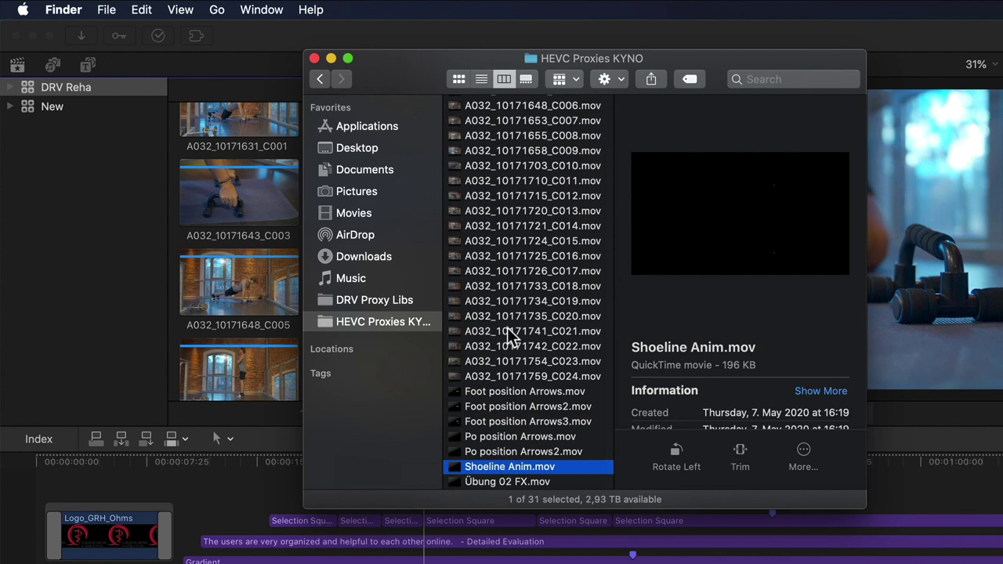
scroll(511, 289, "up", 5)
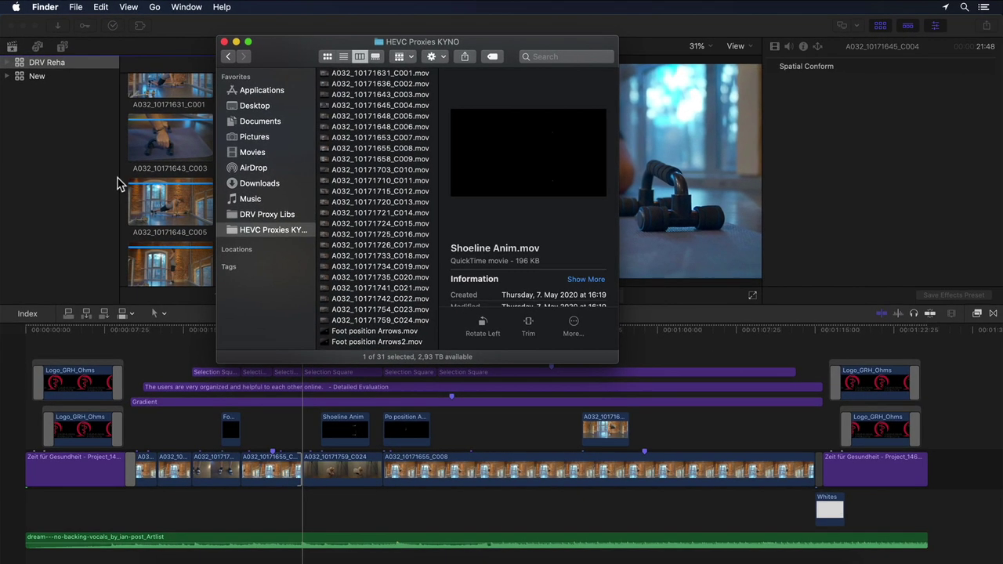
left_click(127, 189)
scroll(178, 197, "down", 6)
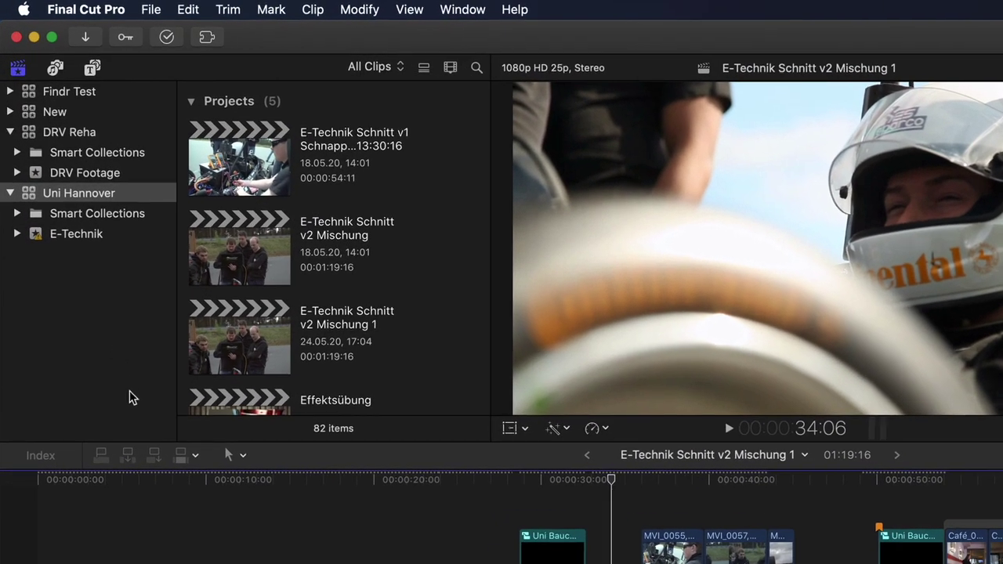
Start copying the DRV Reha library to the Uni Hannover library.
left_click(29, 138)
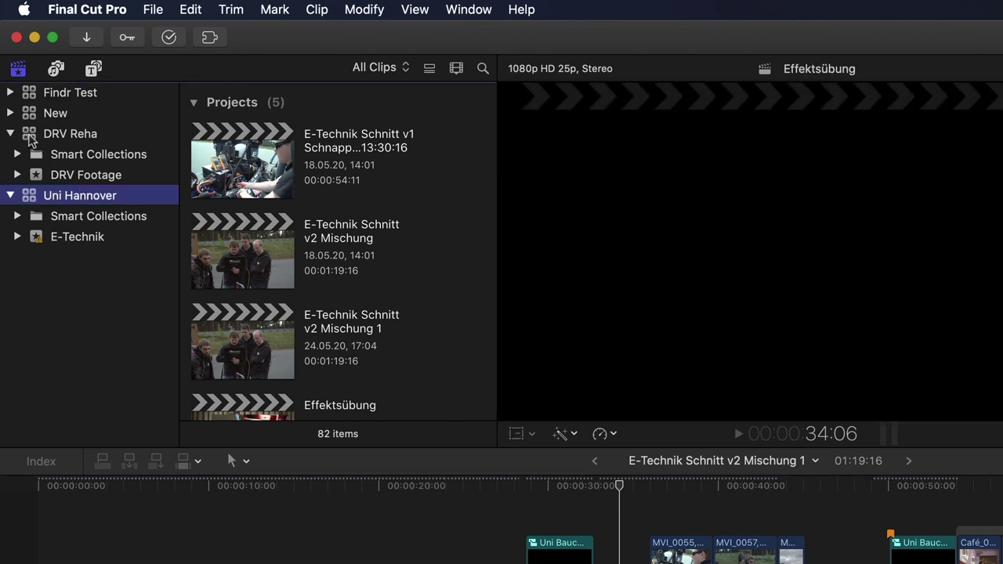
right_click(30, 139)
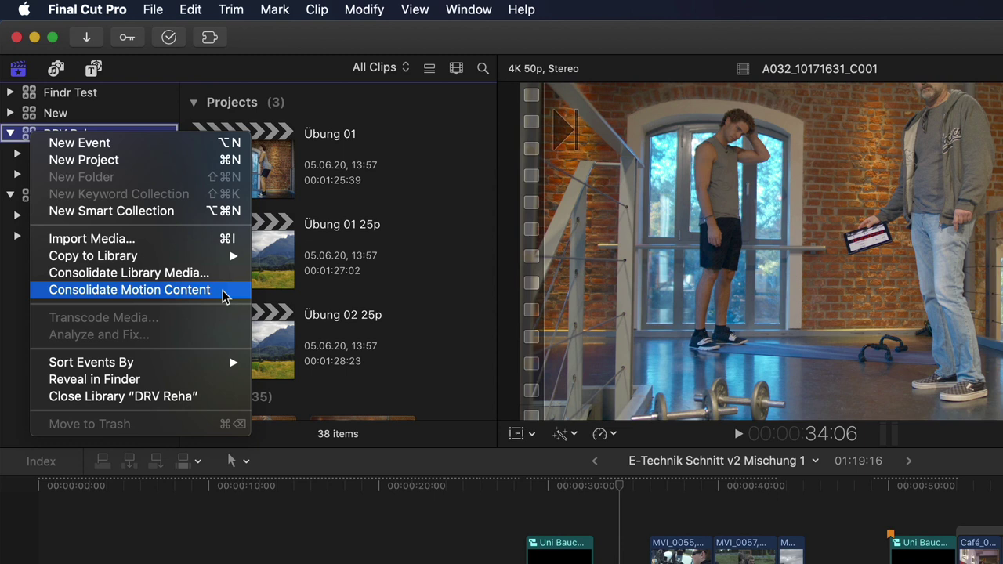
mouse_move(206, 258)
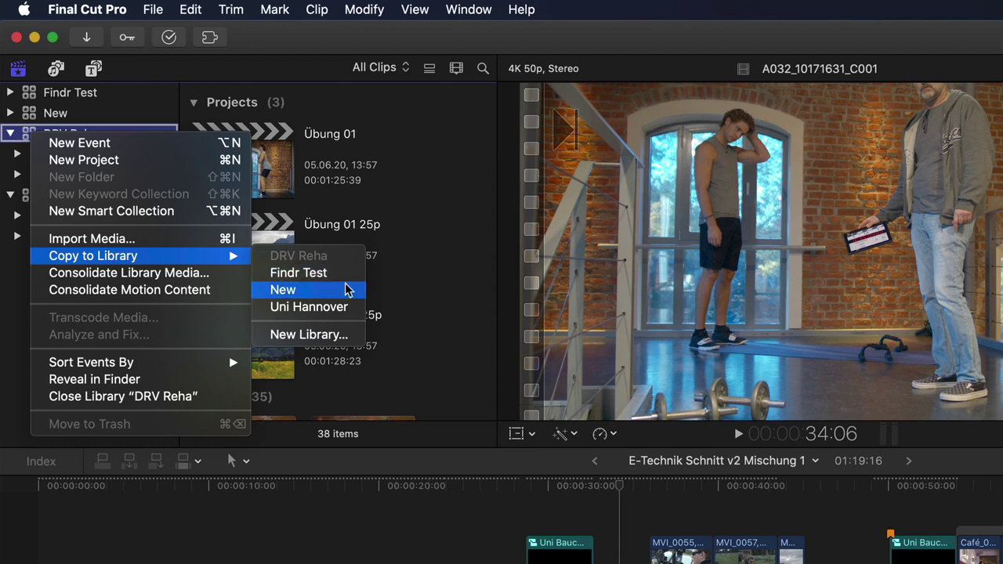
left_click(333, 307)
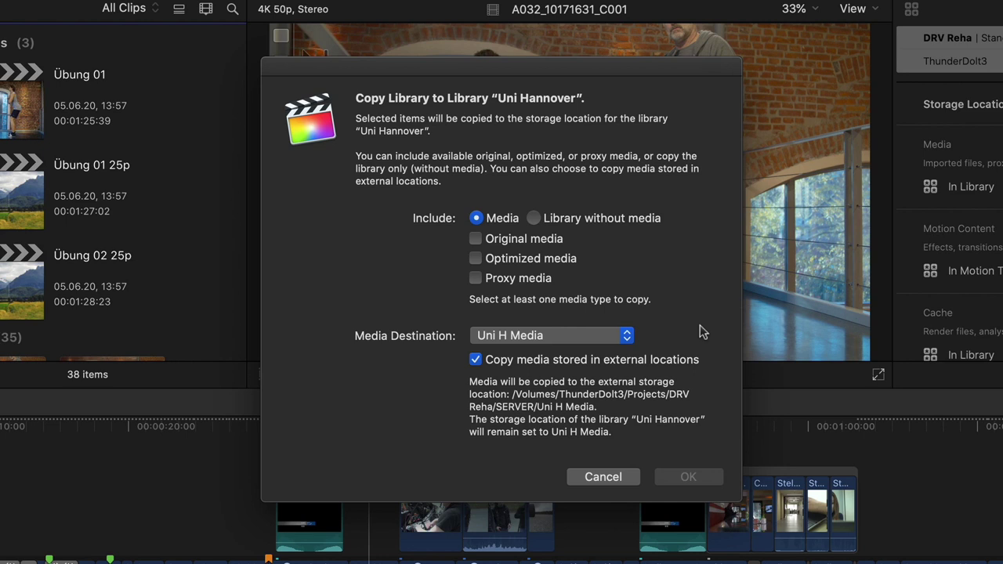
Include original, optimized and proxy media in the library copy and set the media destination to SERVER.
left_click(476, 238)
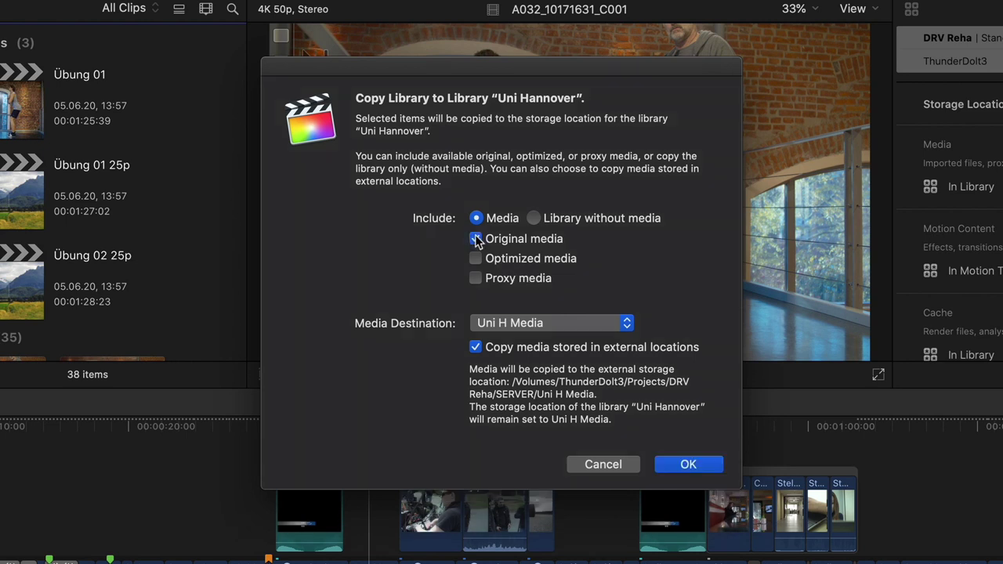
left_click(476, 259)
left_click(475, 279)
left_click(625, 325)
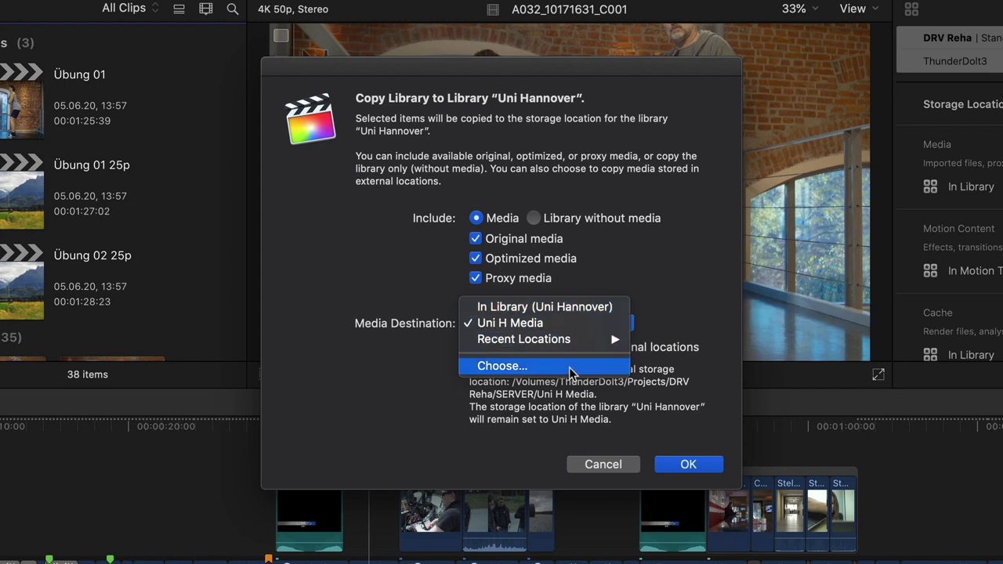
mouse_move(571, 349)
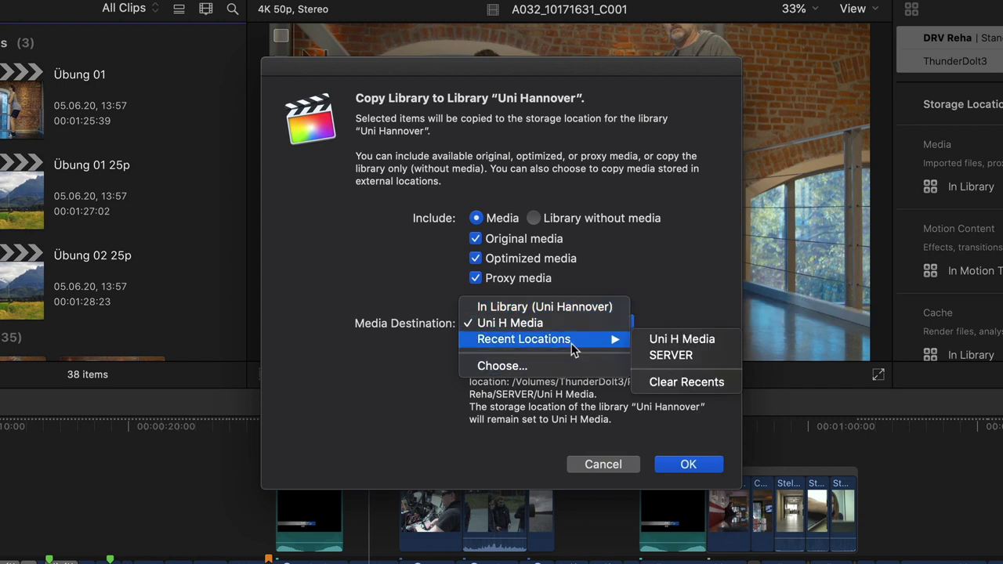
left_click(710, 356)
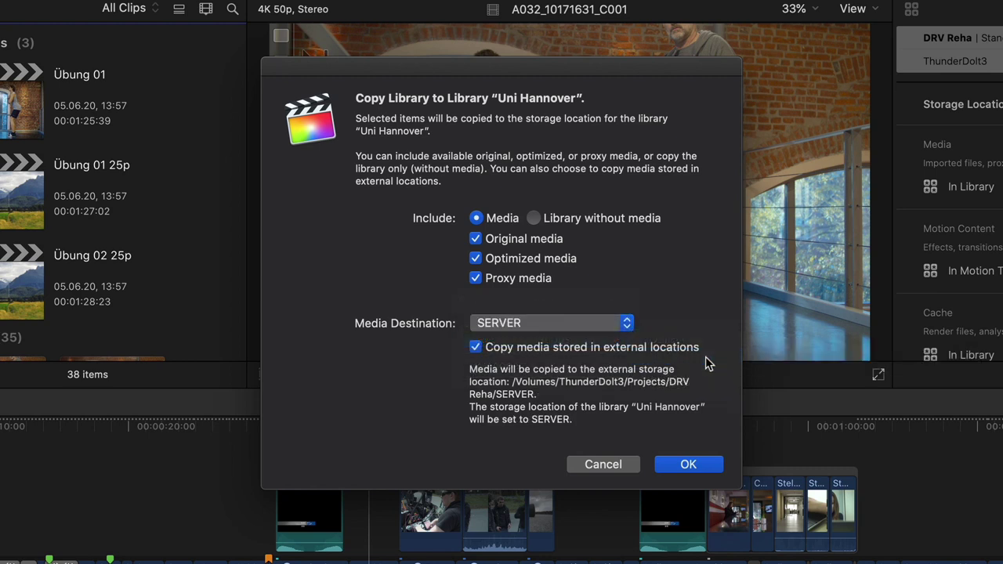
Compare the copy option for media stored in external locations by toggling it, leaving it turned off.
left_click(617, 347)
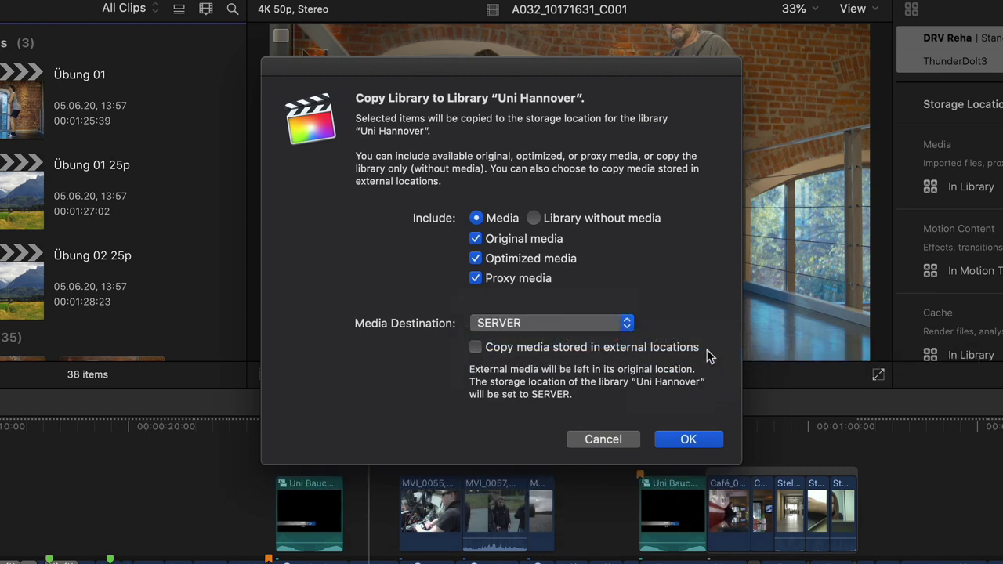
left_click(654, 347)
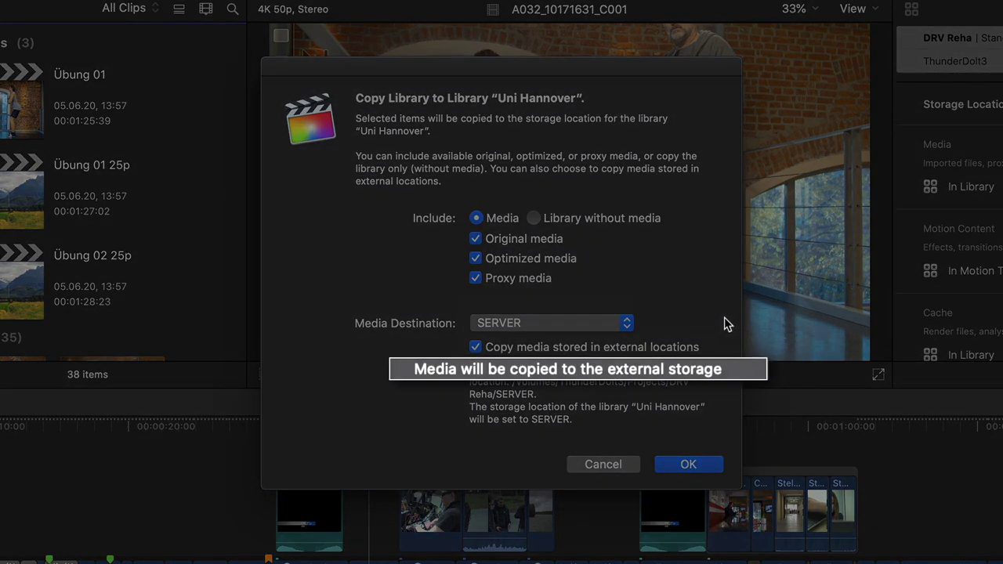
left_click(693, 347)
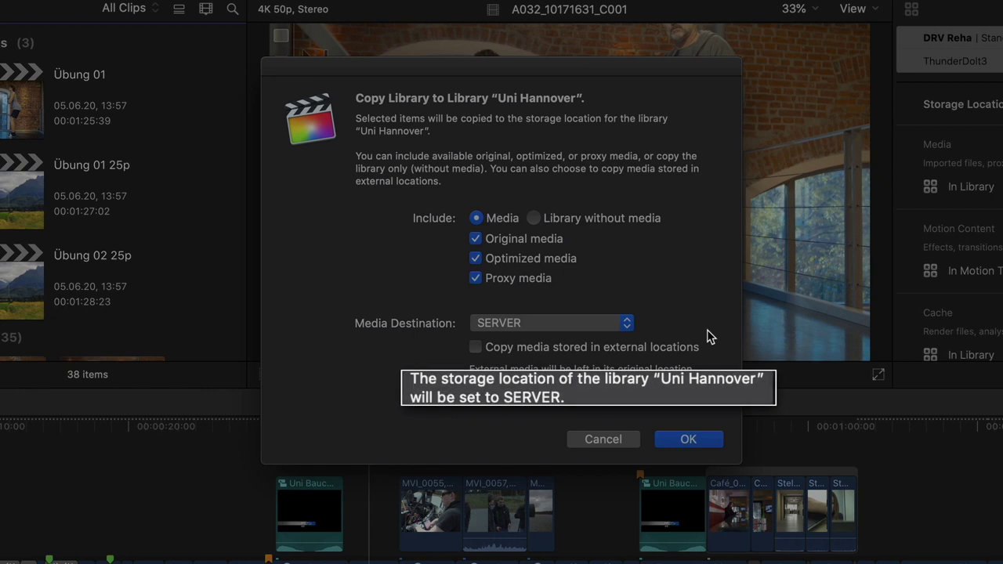
Copy the library without media and select the copied DRV Footage event in the Uni Hannover library.
left_click(592, 218)
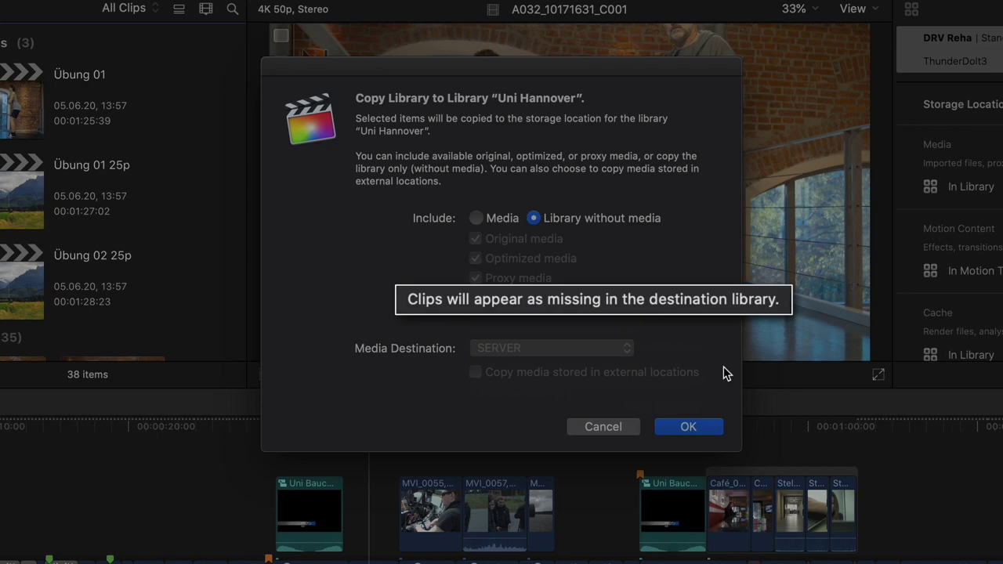
left_click(683, 426)
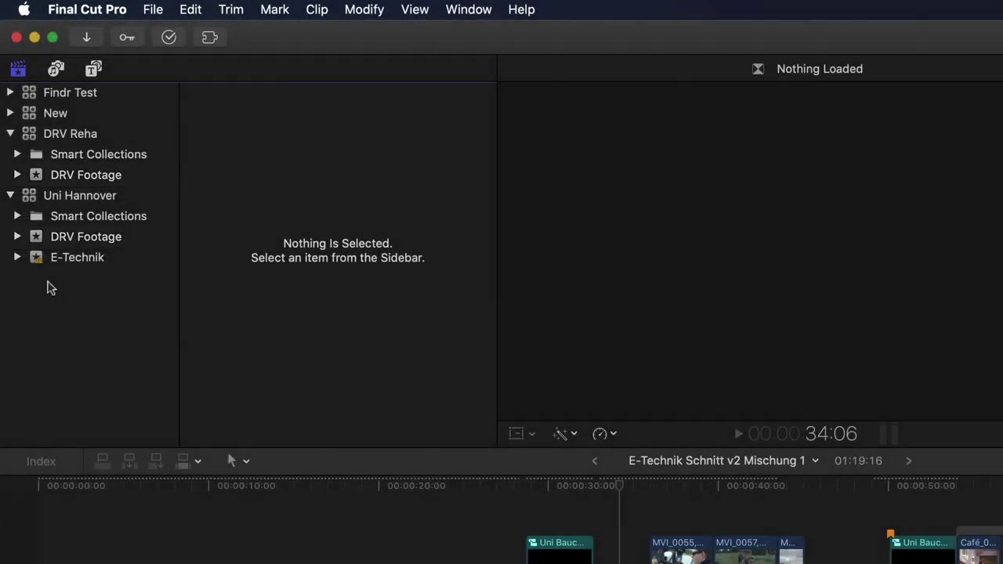
left_click(39, 238)
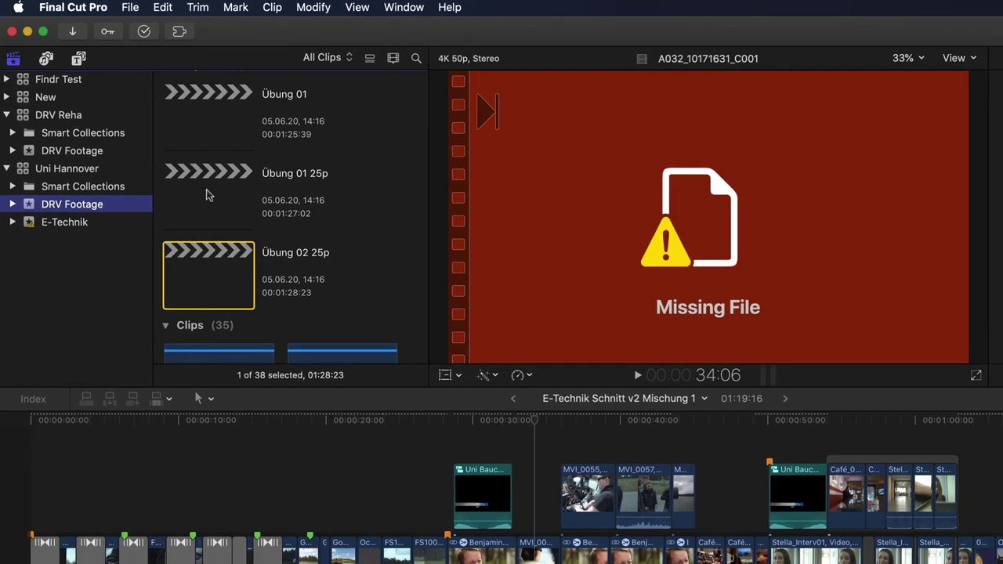
Look through the clips of the copied DRV Footage event in the Uni Hannover library for missing media.
scroll(207, 210, "down", 5)
scroll(202, 206, "down", 10)
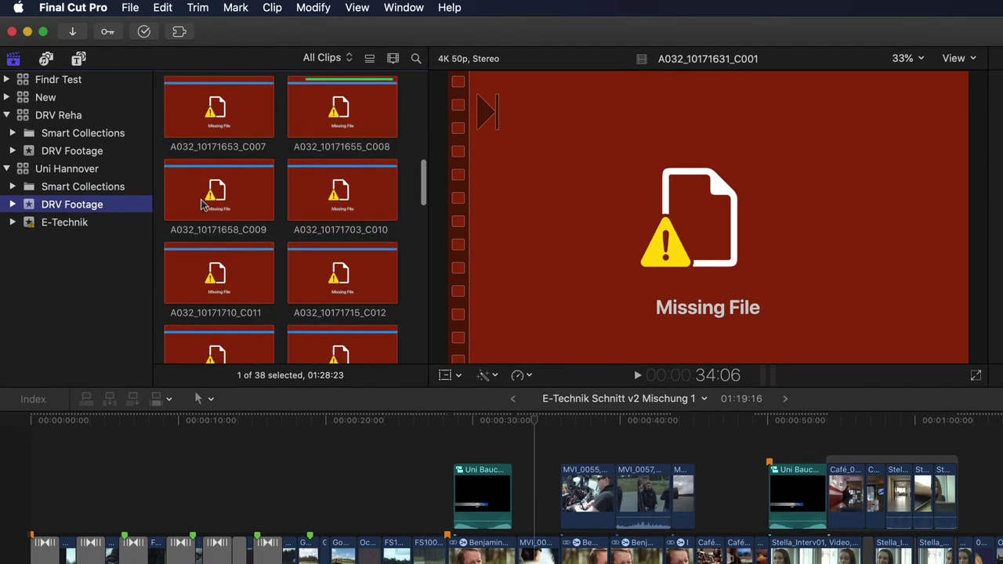
scroll(202, 206, "up", 10)
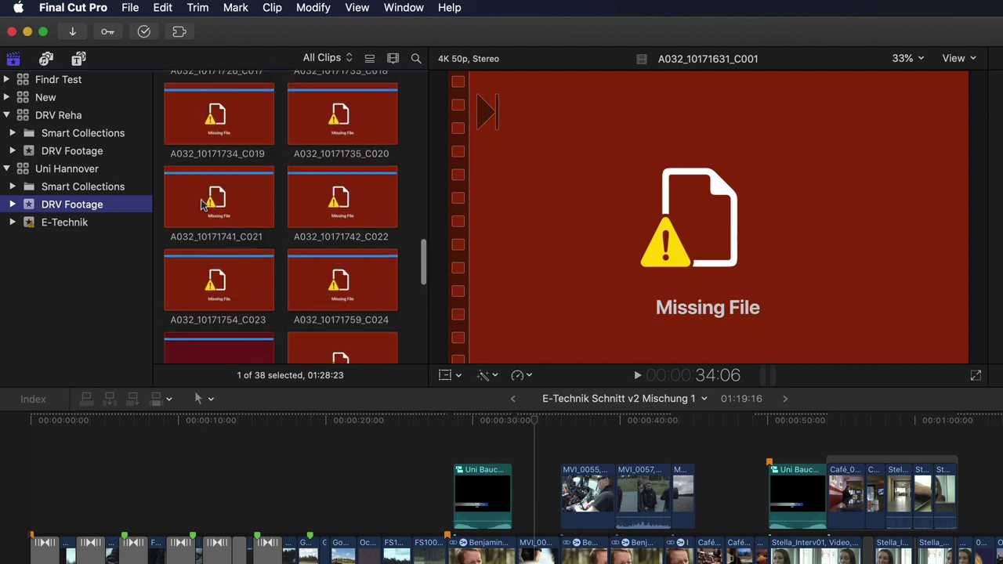
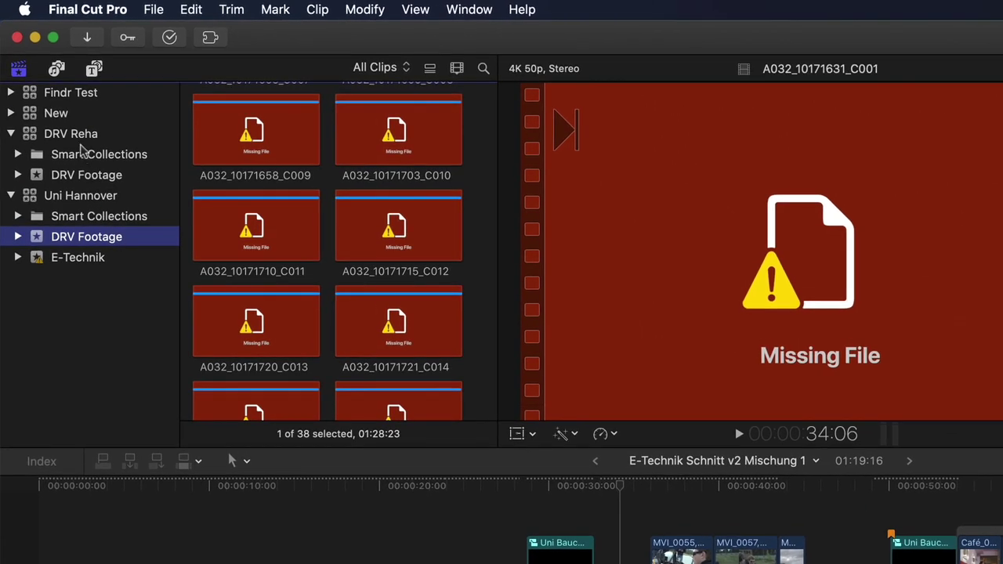
Start copying the DRV Reha library to a new library saved on the Desktop as DRV Archive.
right_click(82, 135)
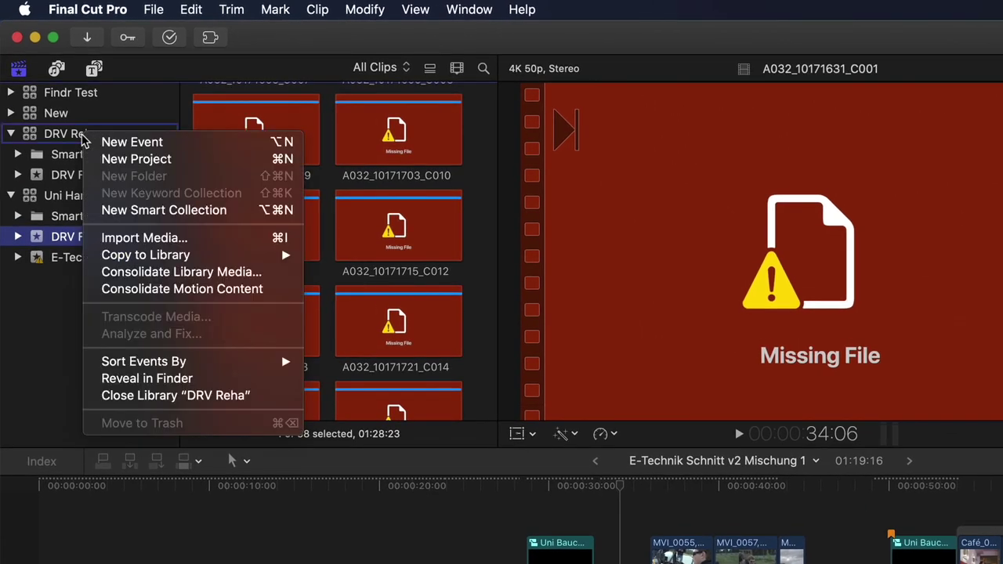
mouse_move(198, 259)
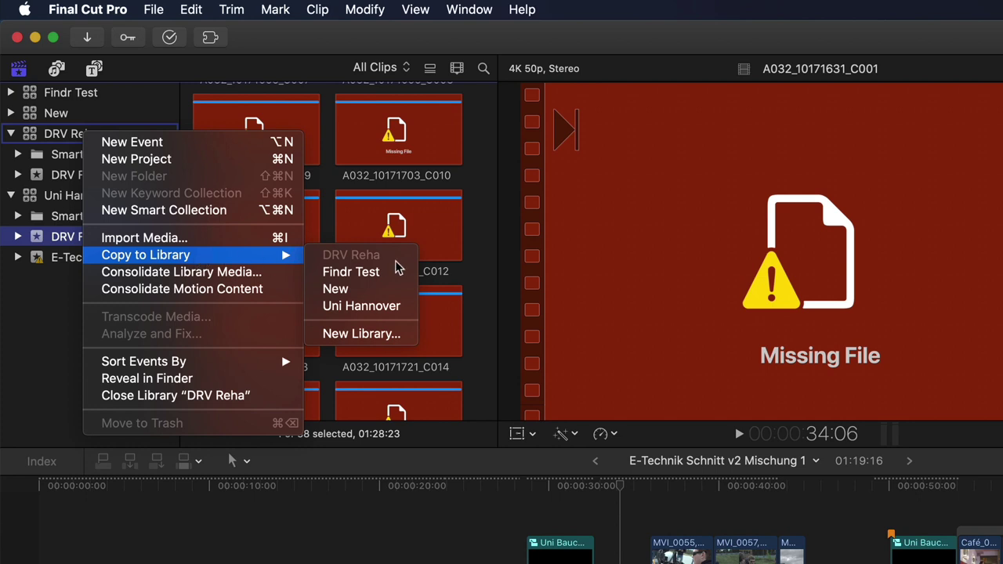
left_click(409, 343)
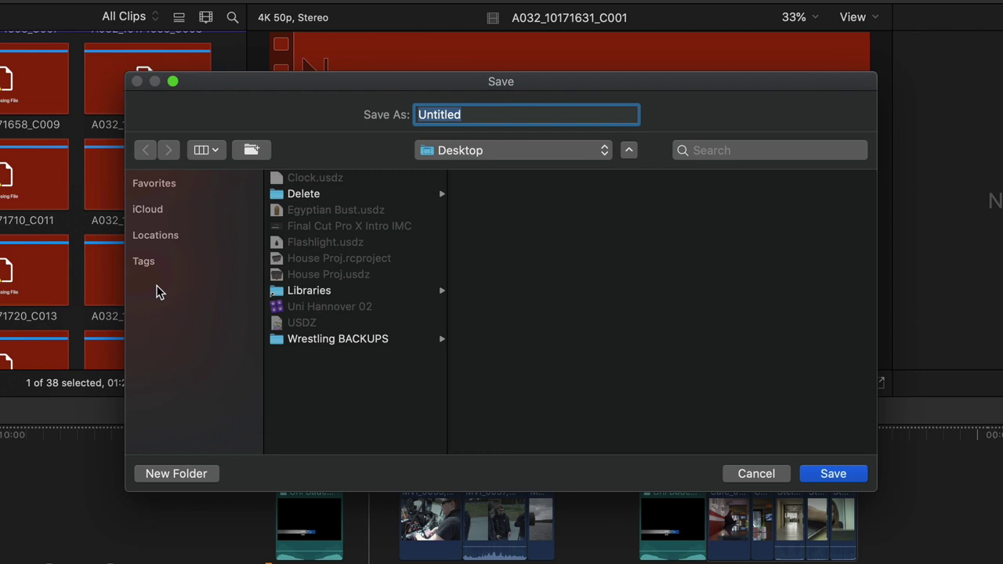
type("D")
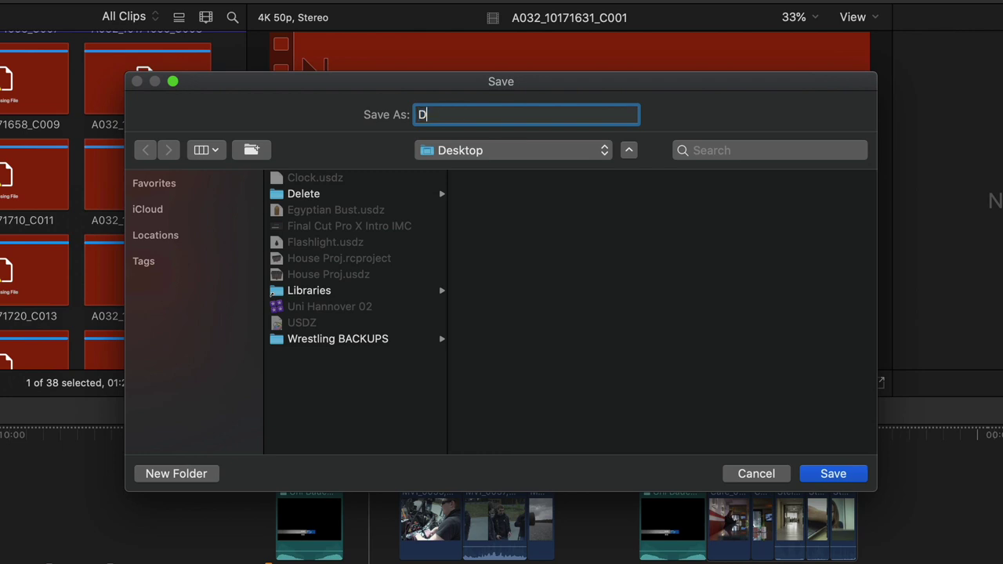
type("RV Archive")
left_click(834, 474)
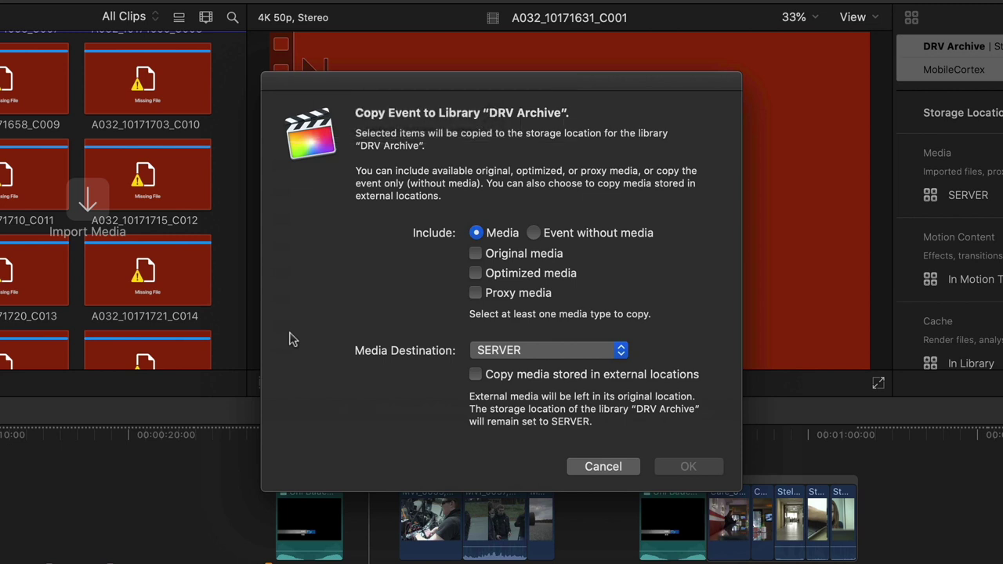
Compare including original media with including only proxy media in the copy to DRV Archive, and cancel the copy.
left_click(492, 256)
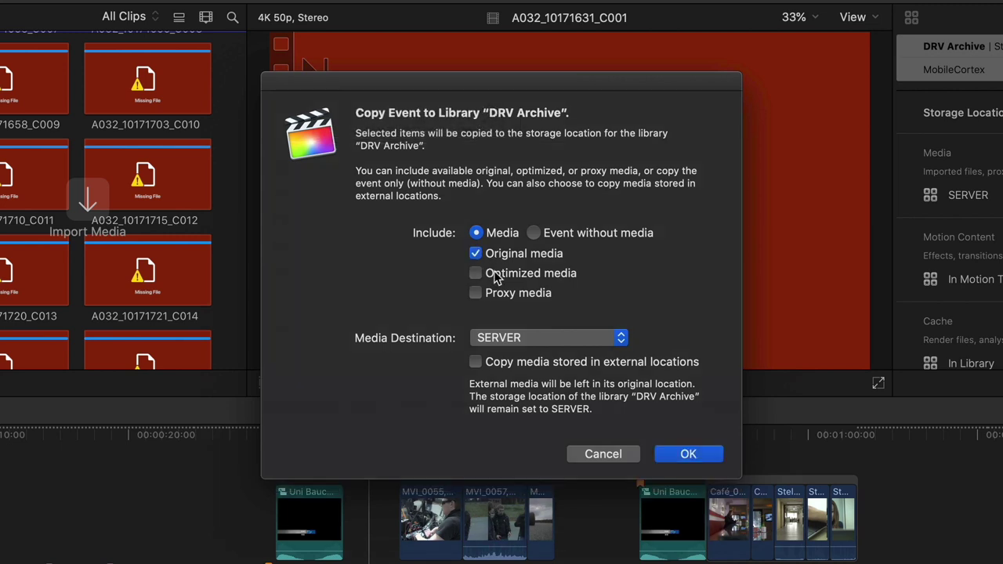
left_click(493, 257)
left_click(492, 294)
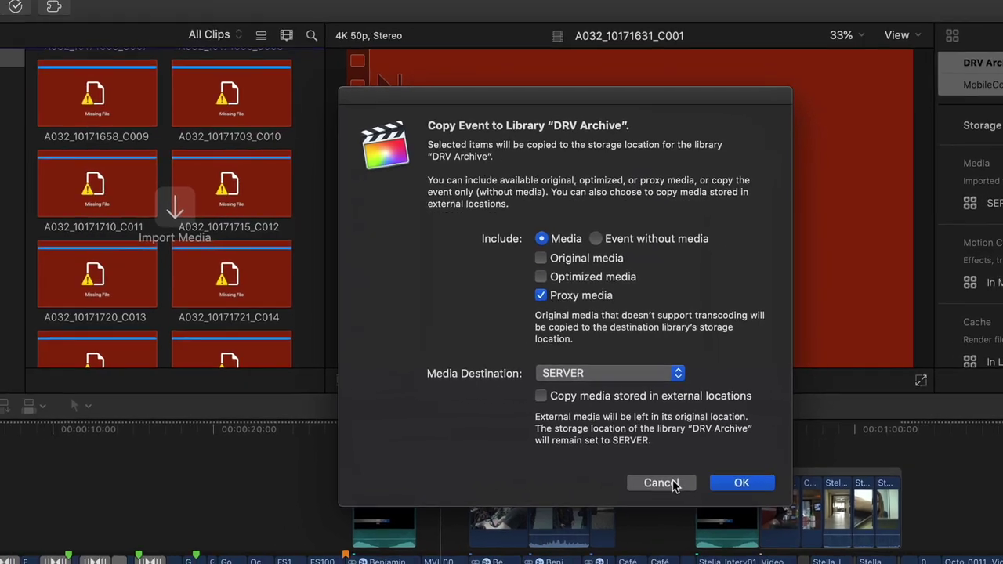
left_click(614, 493)
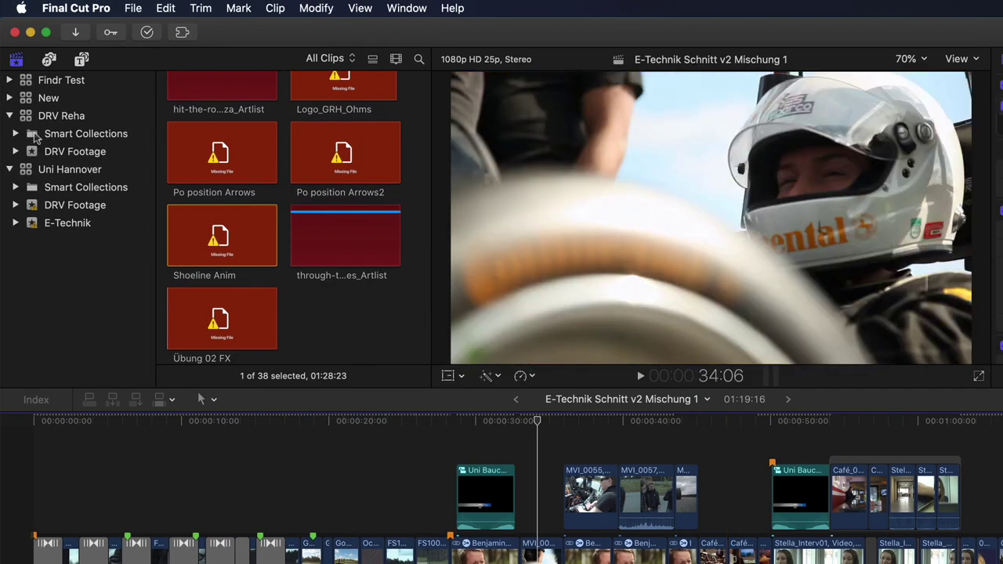
Start a copy of the whole DRV Reha library to the Uni Hannover library and cancel it.
left_click_drag(34, 138, 27, 167)
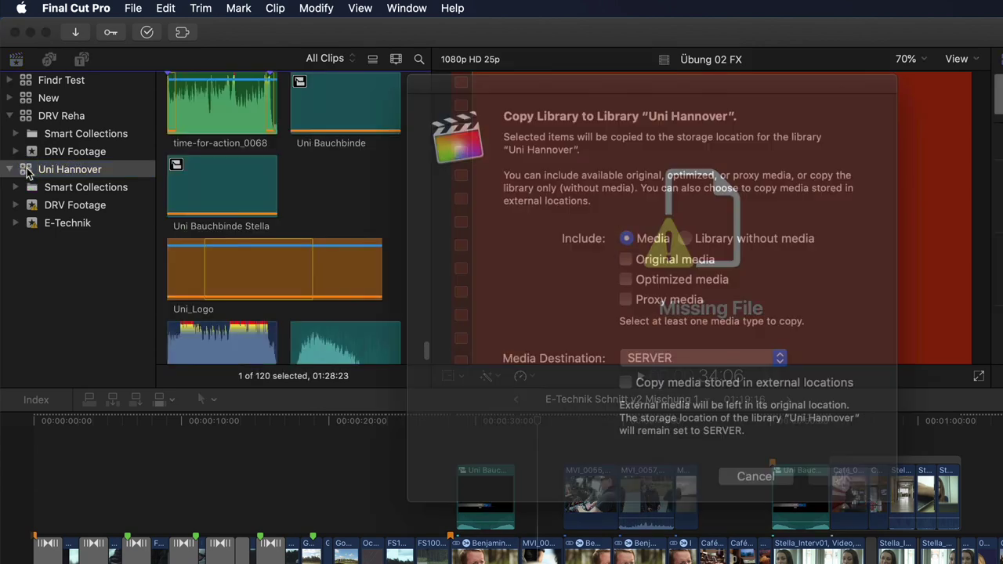
left_click(740, 449)
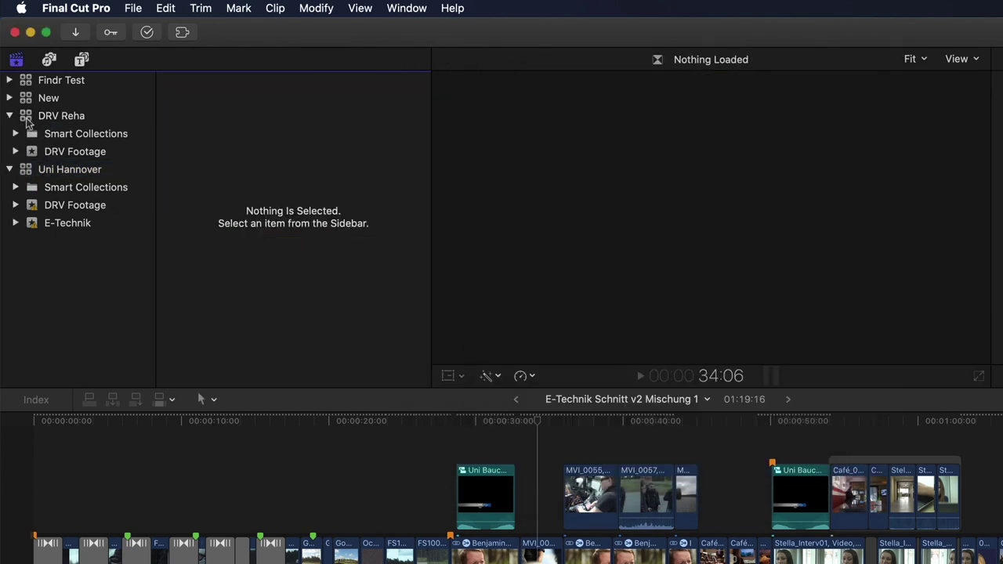
Start copying the Übung 02 25p project from DRV Reha to the E-Technik event in Uni Hannover, including original media.
left_click(26, 118)
scroll(191, 164, "up", 5)
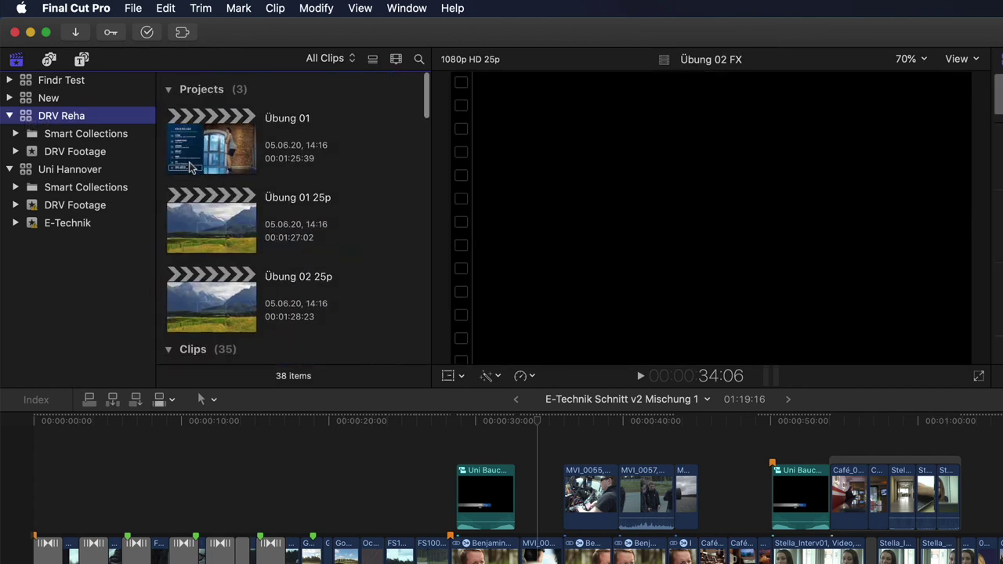
left_click_drag(218, 298, 68, 228)
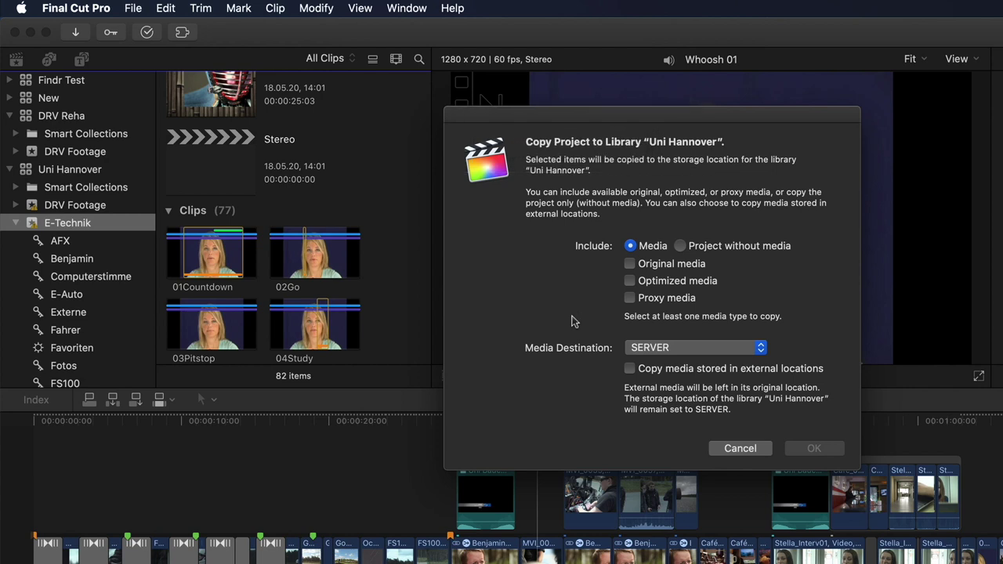
left_click(654, 270)
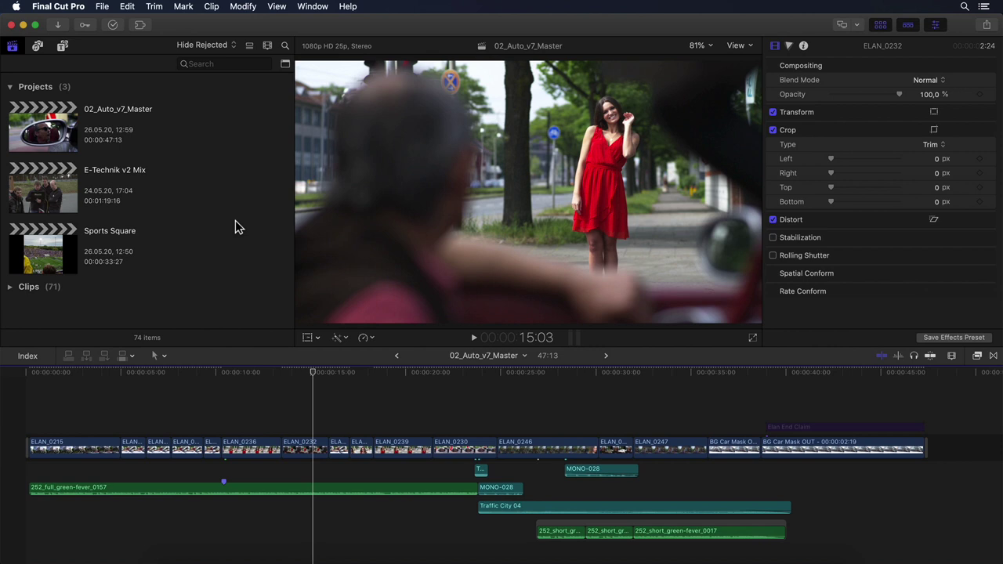
Start a new project with custom settings, set its video format to Vertical, and review the available resolutions.
key("super+n")
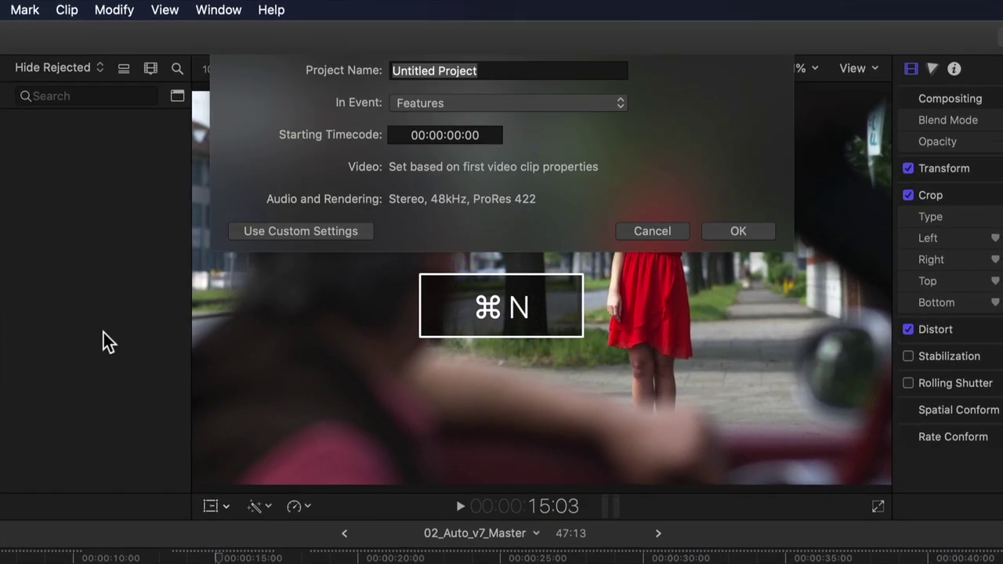
left_click(339, 234)
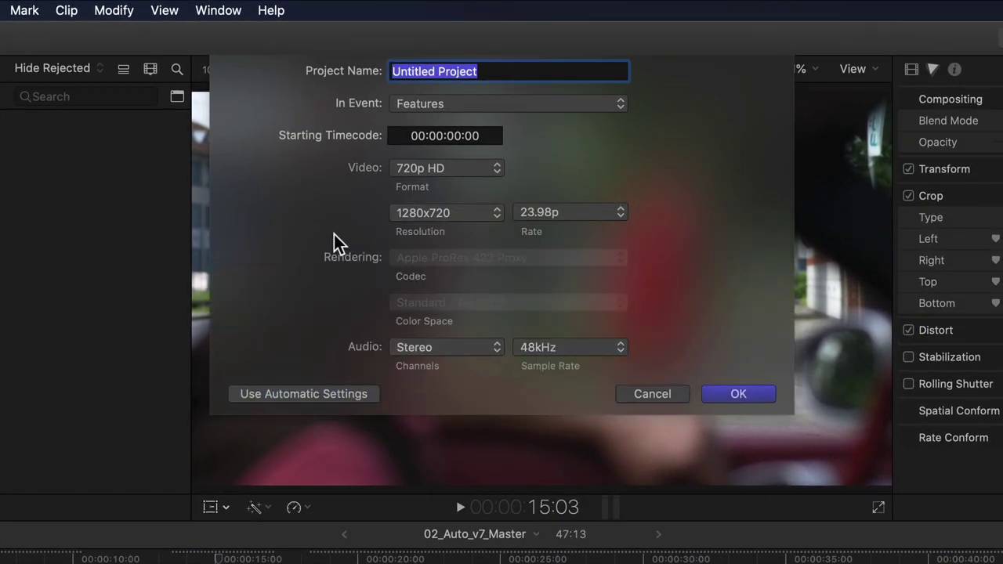
left_click(497, 168)
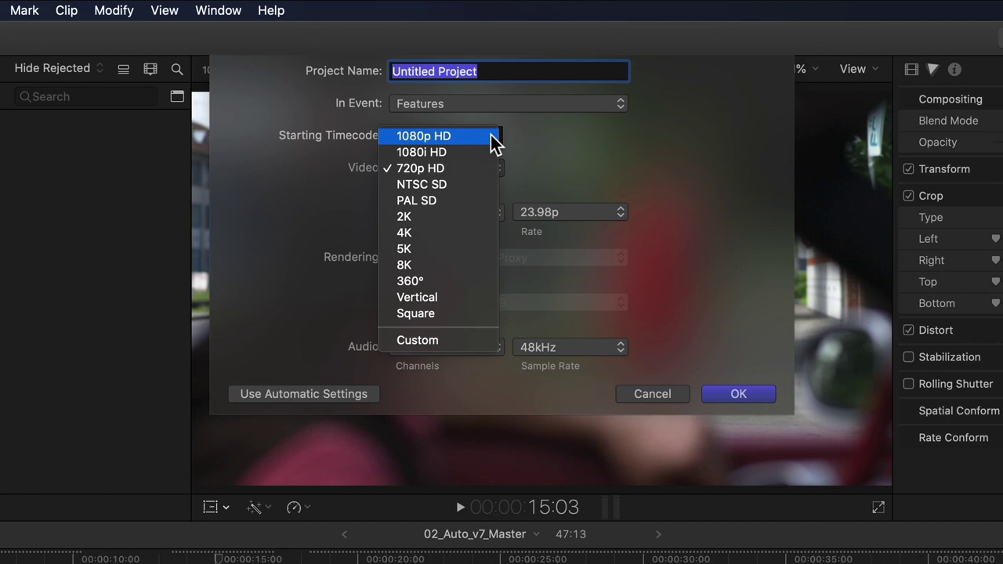
left_click(481, 303)
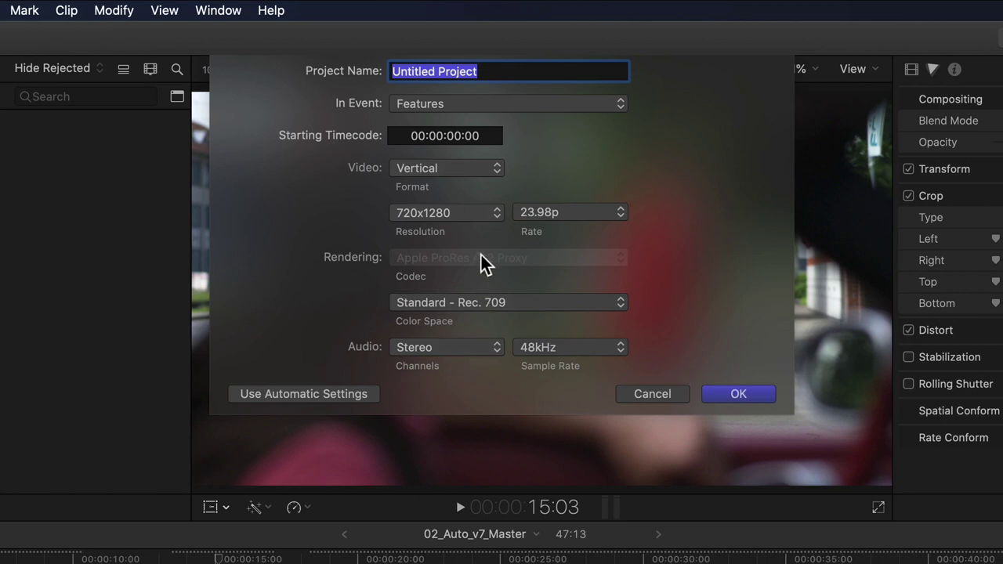
left_click(495, 220)
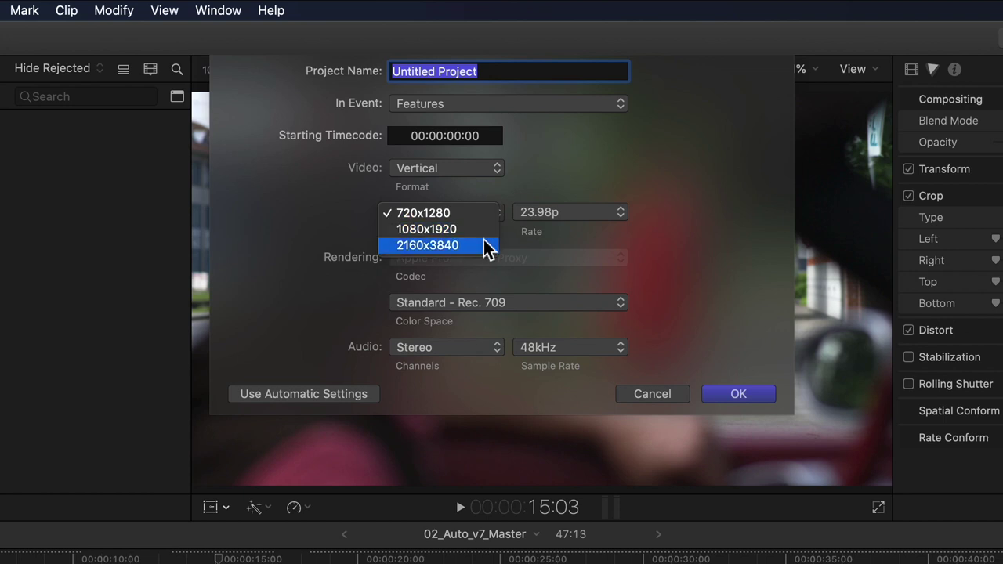
left_click(530, 246)
Switch the new project's format to Square, review its resolution and frame rate options, and cancel the project.
left_click(490, 174)
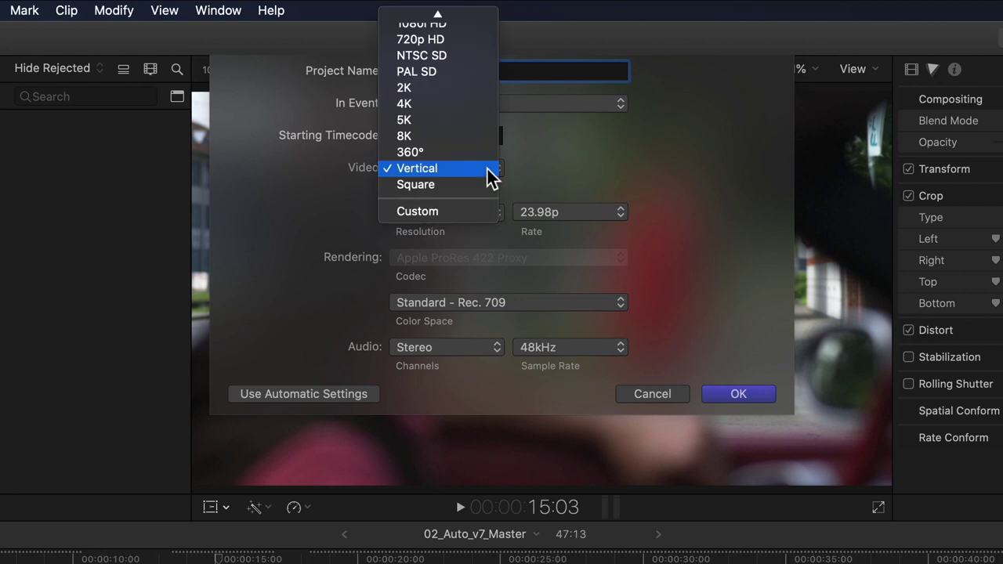
left_click(482, 185)
left_click(494, 218)
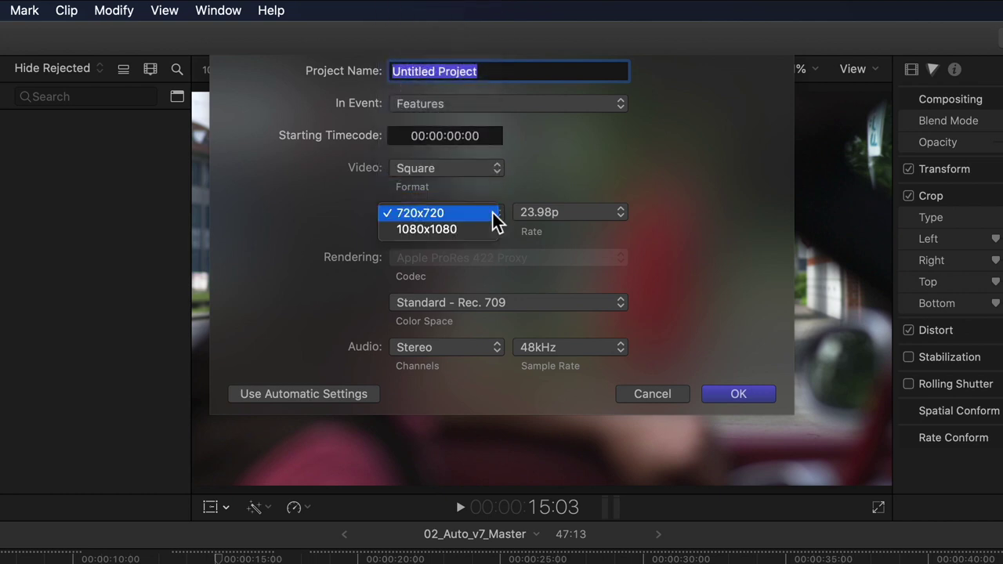
left_click(539, 246)
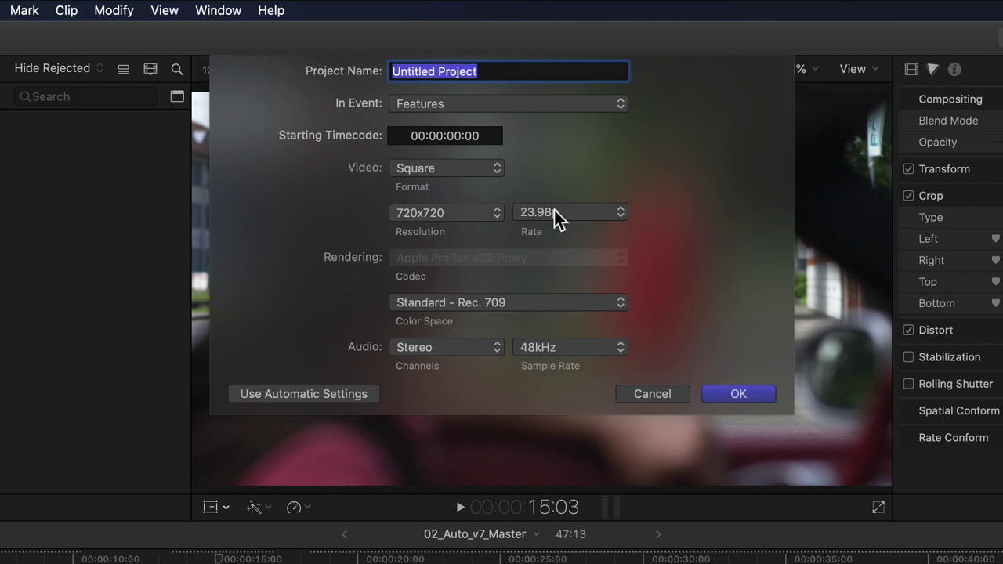
left_click(557, 216)
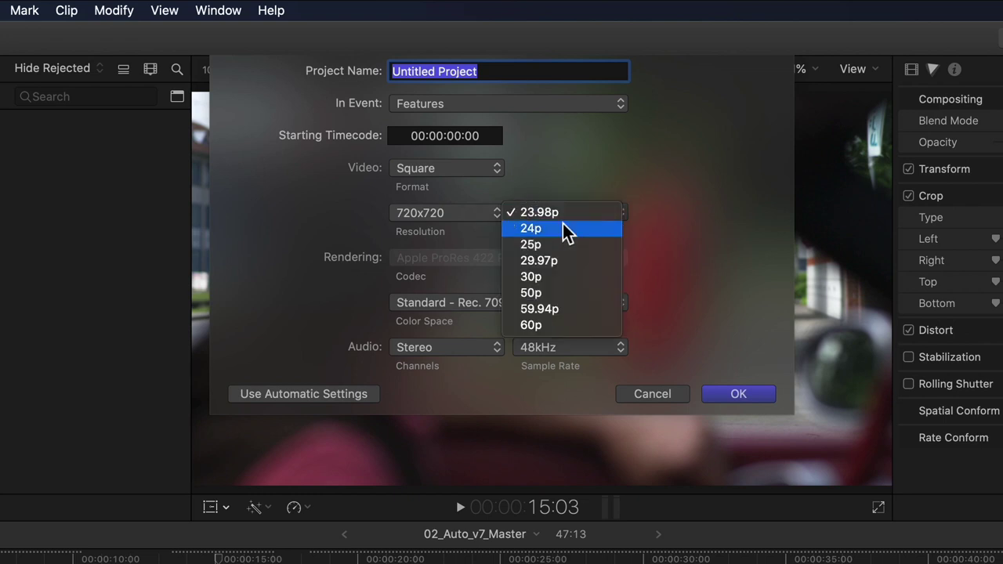
left_click(662, 226)
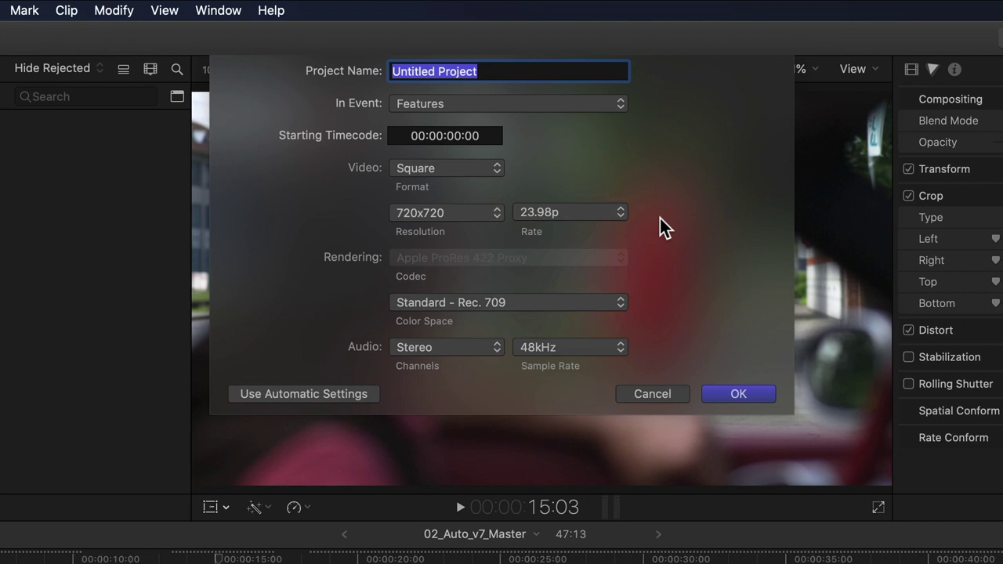
left_click(646, 392)
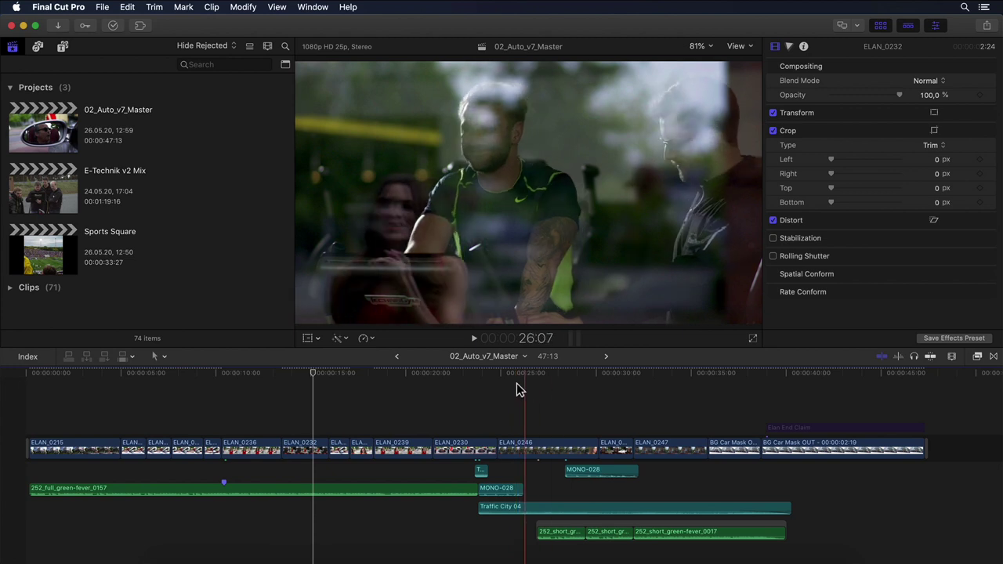
Duplicate the 02_Auto_v7_Master project in the browser.
left_click(311, 390)
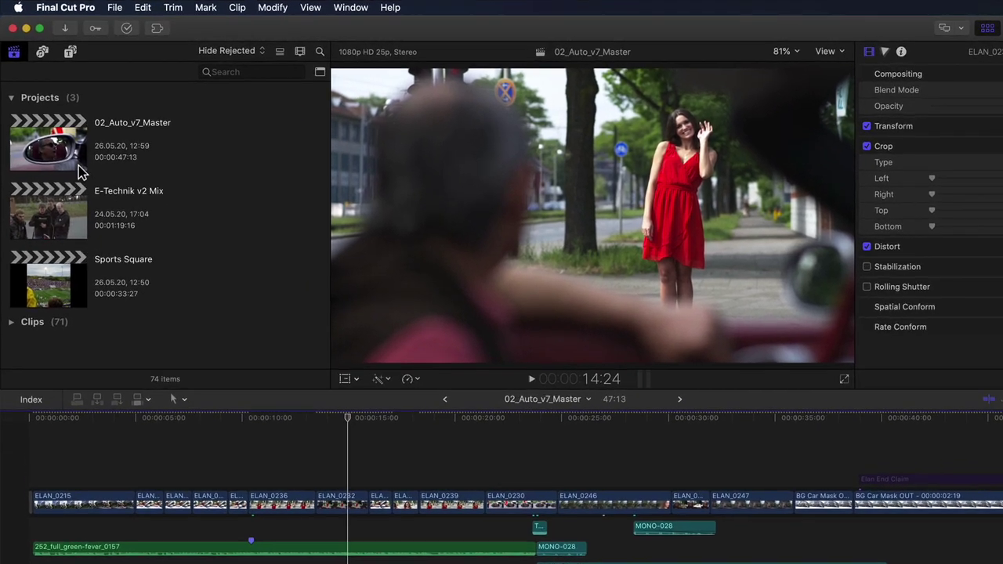
key("super+d")
left_click(73, 185)
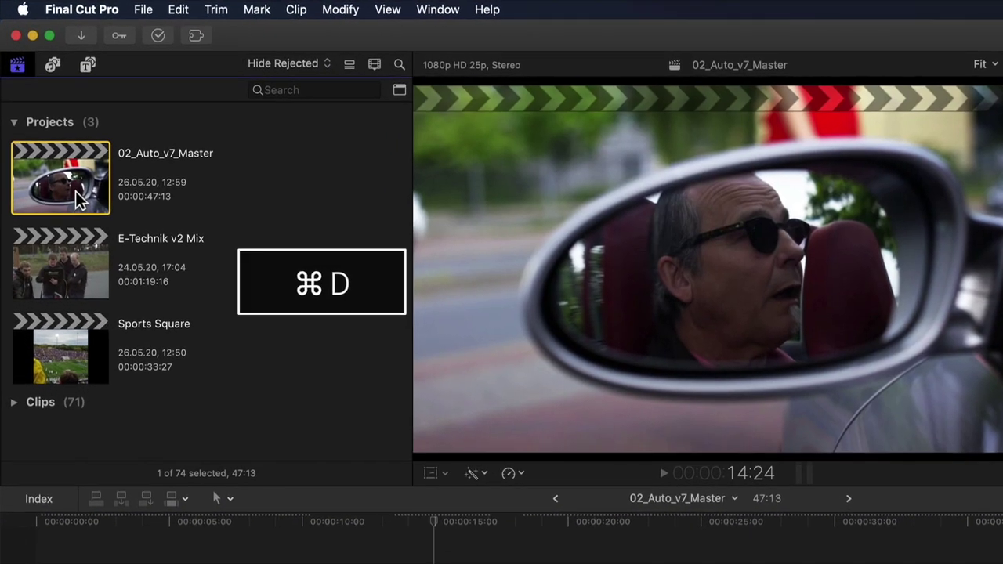
Set the duplicated project's video format to Square at 720x720 and open it in the timeline.
key("super+j")
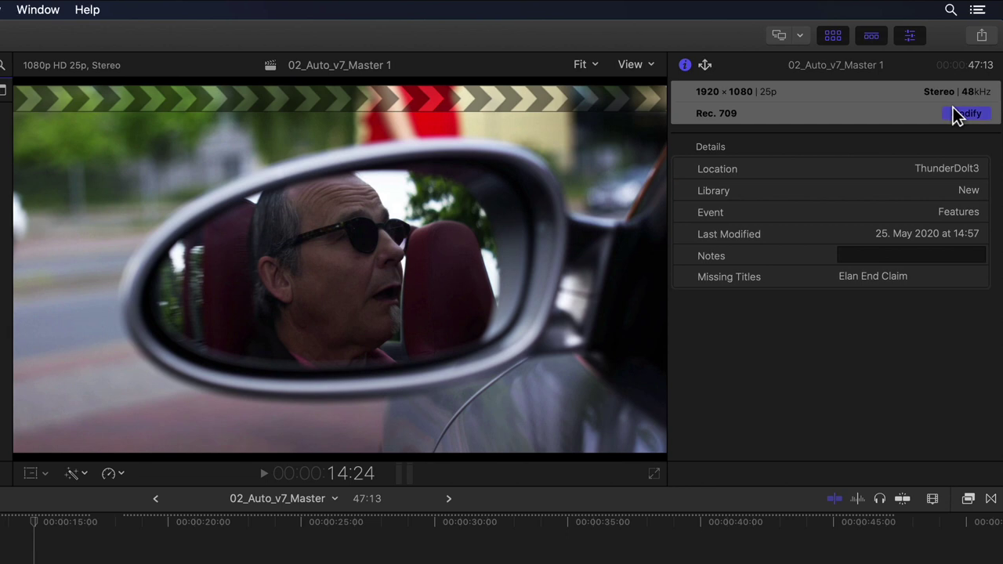
left_click(983, 113)
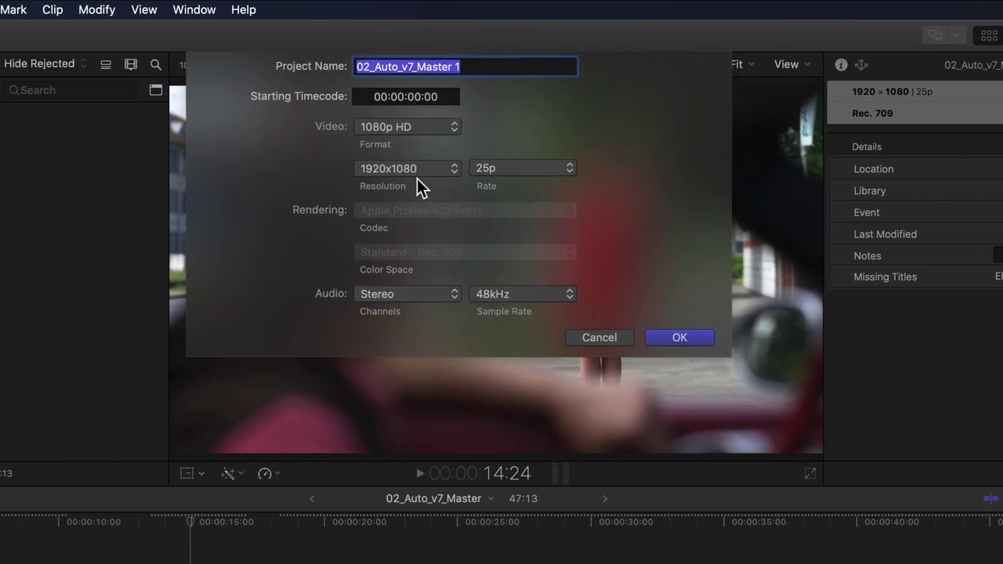
left_click(416, 128)
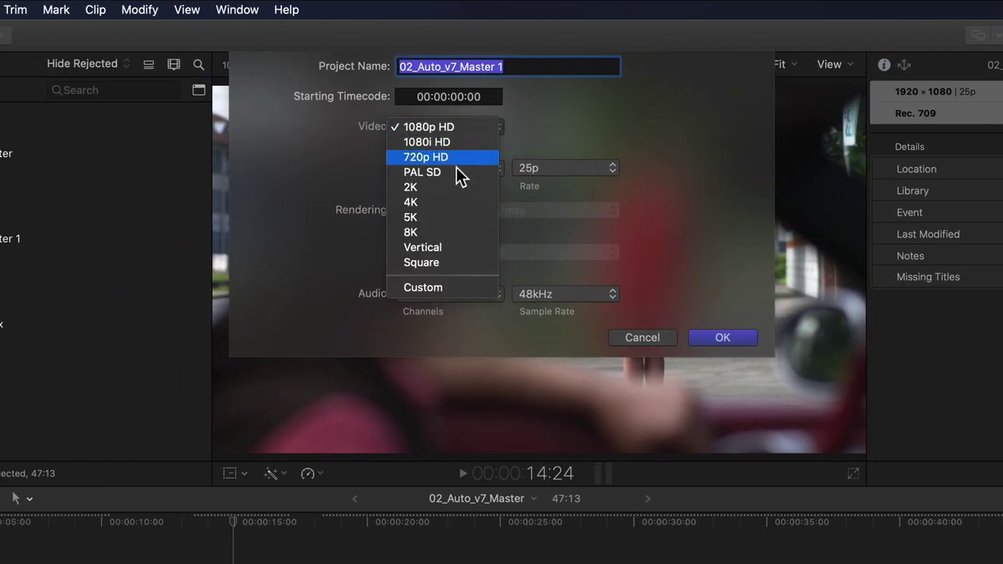
left_click(441, 260)
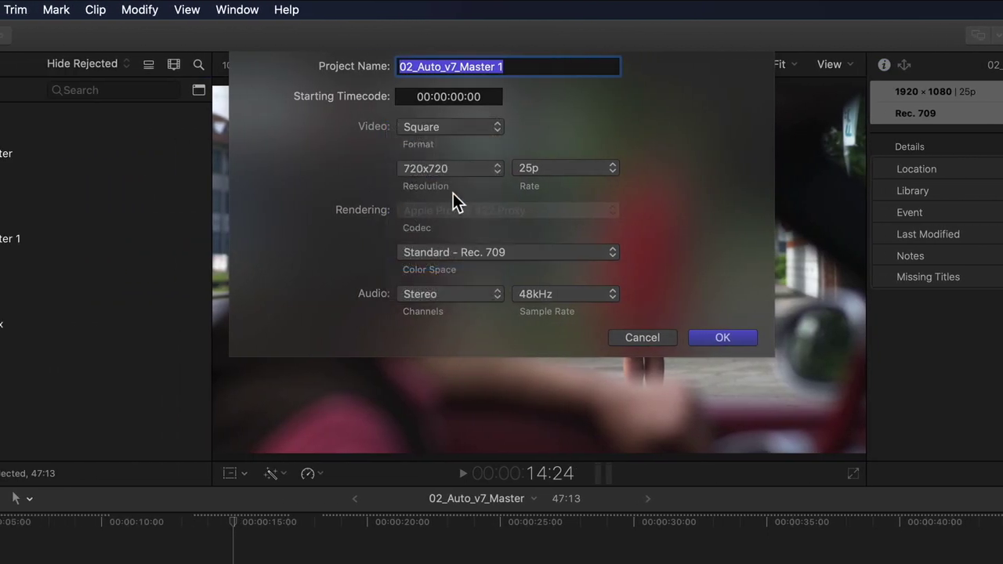
left_click(717, 338)
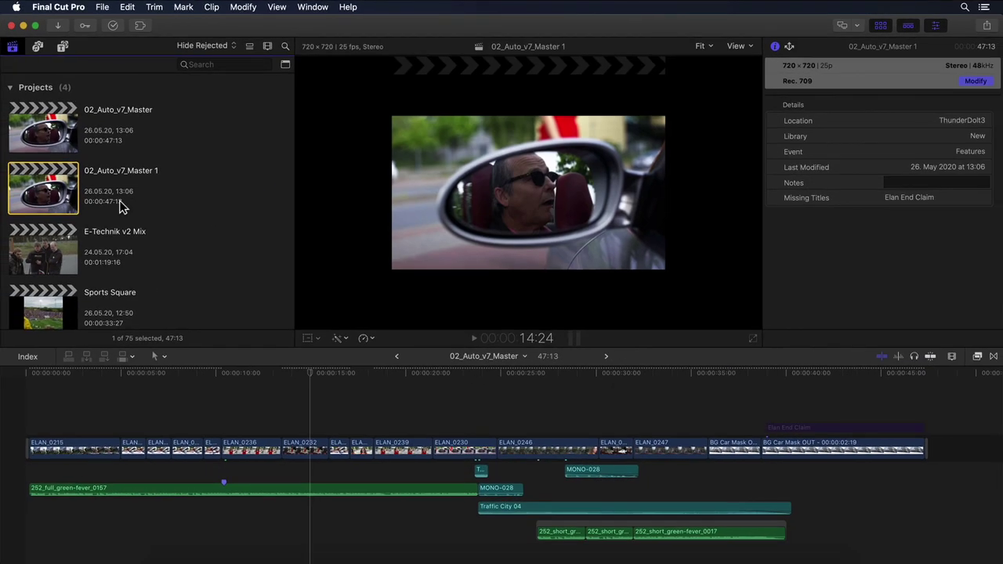
double_click(59, 188)
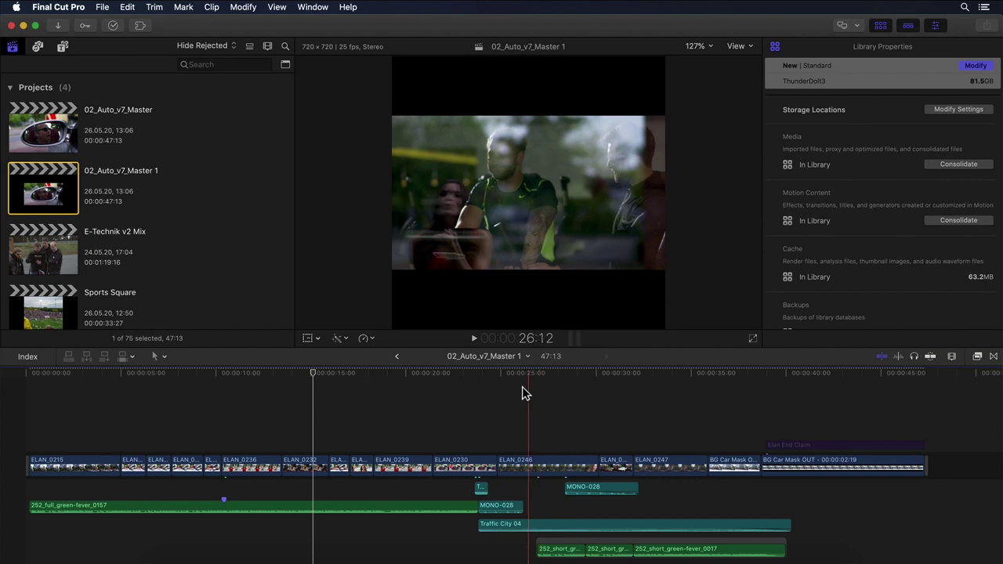
Apply Smart Conform to the ELAN_0232 clip in the square project and check its reframing in the viewer.
left_click(312, 390)
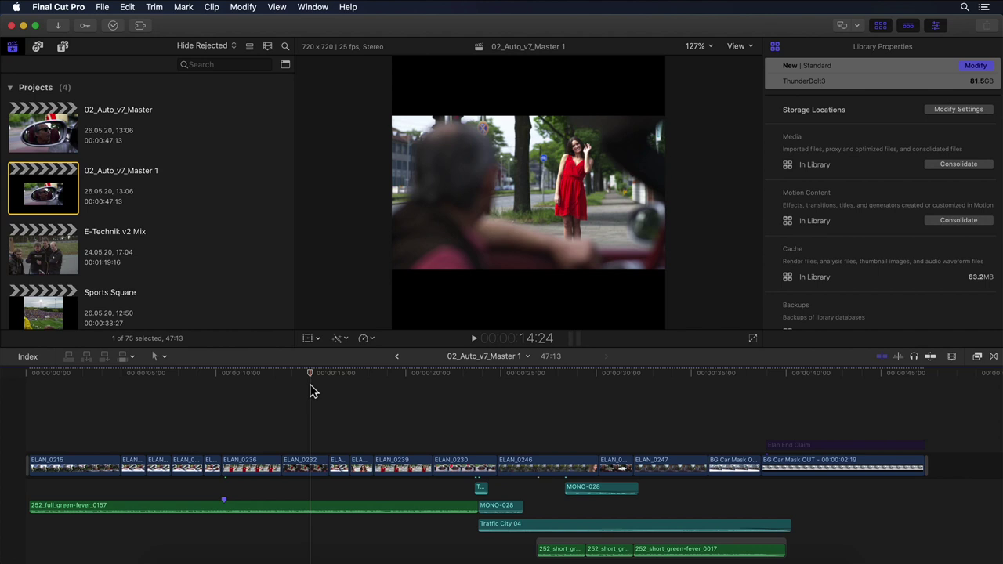
left_click(304, 464)
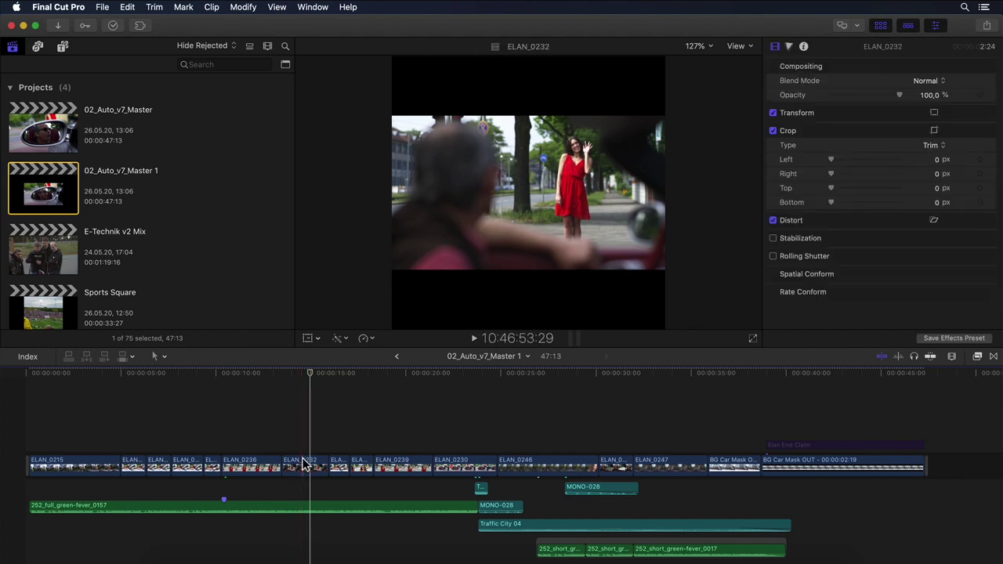
left_click(304, 464)
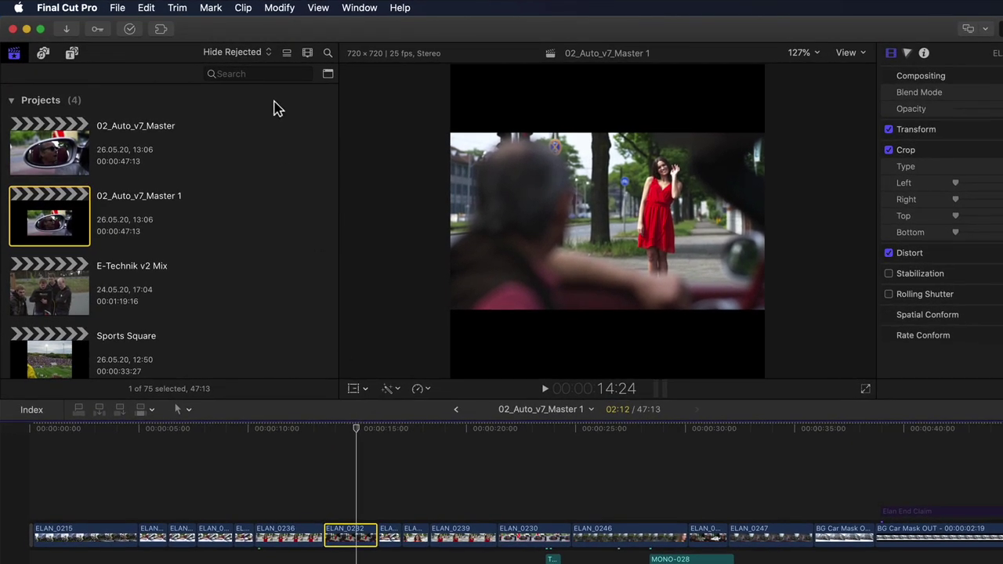
left_click(282, 8)
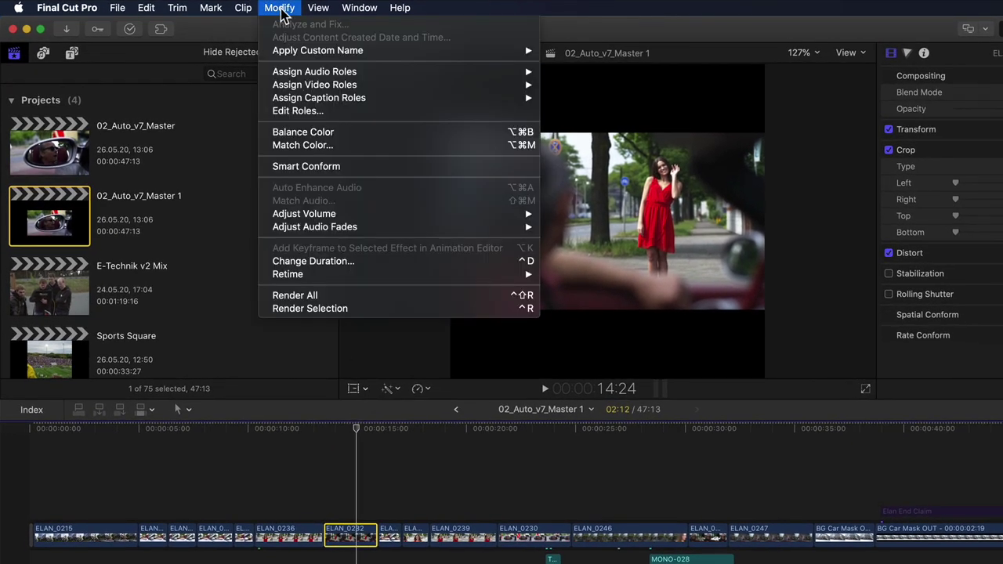
left_click(418, 172)
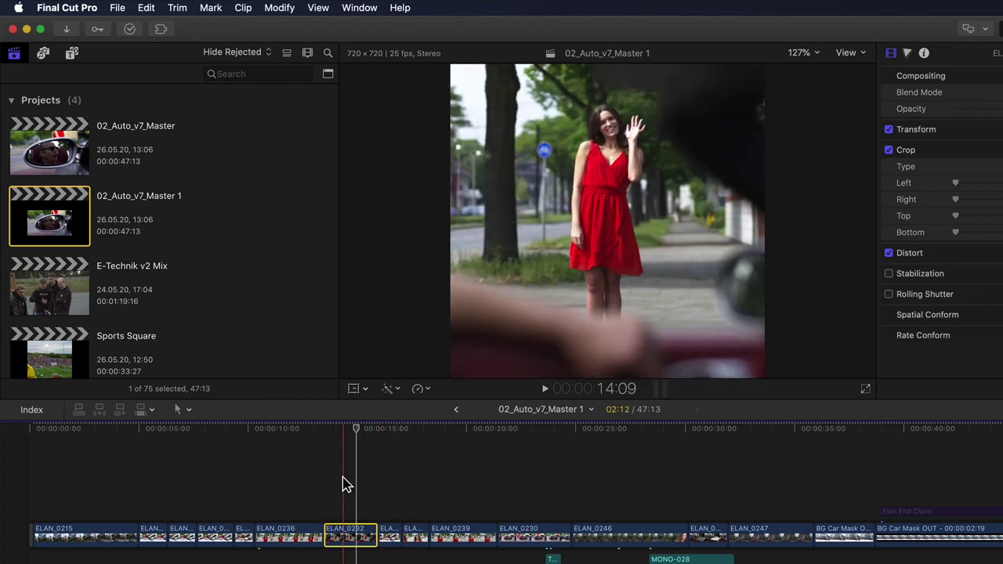
left_click(355, 432)
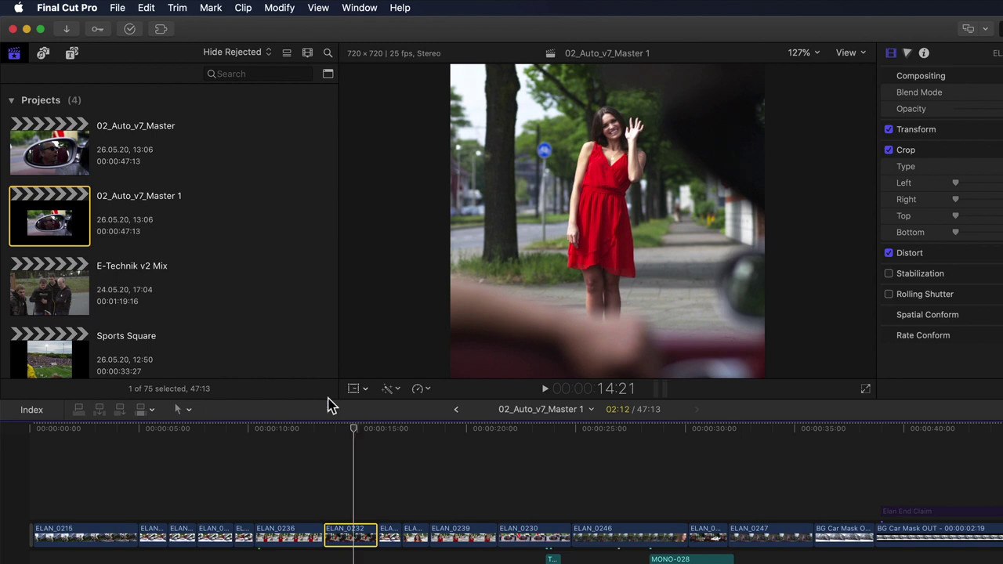
Move the duplicated 02_Auto_v7_Master 1 project to the trash.
left_click(54, 217)
key("super+BackSpace")
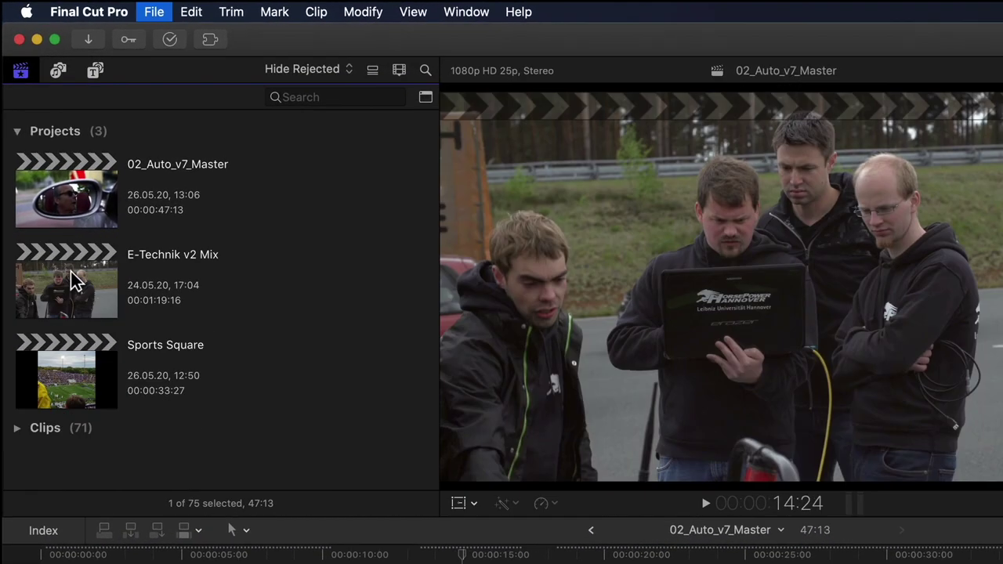
Duplicate the 02_Auto_v7_Master project with custom settings and name the copy 02_Auto_v7_Master SQUARE 720.
right_click(88, 202)
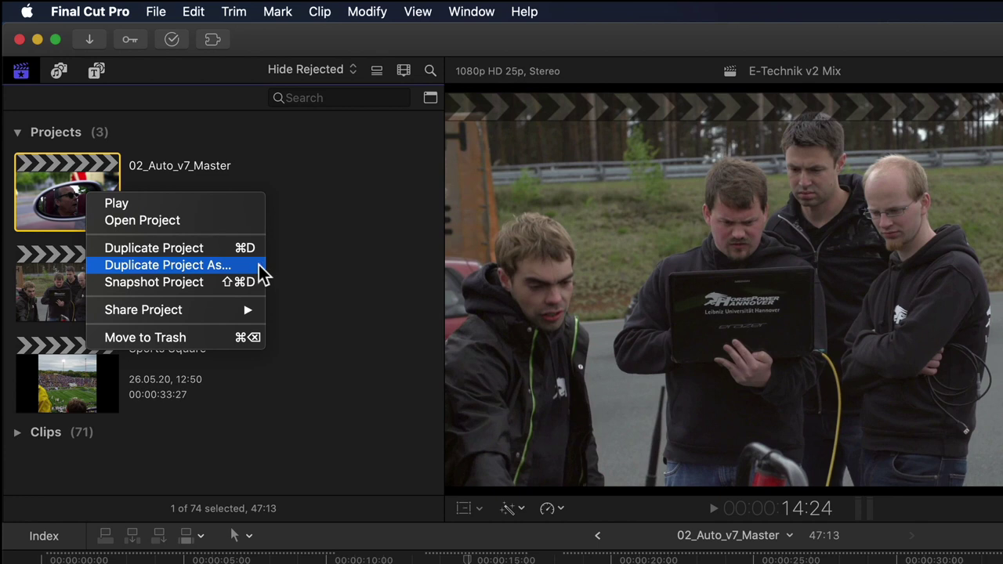
left_click(260, 268)
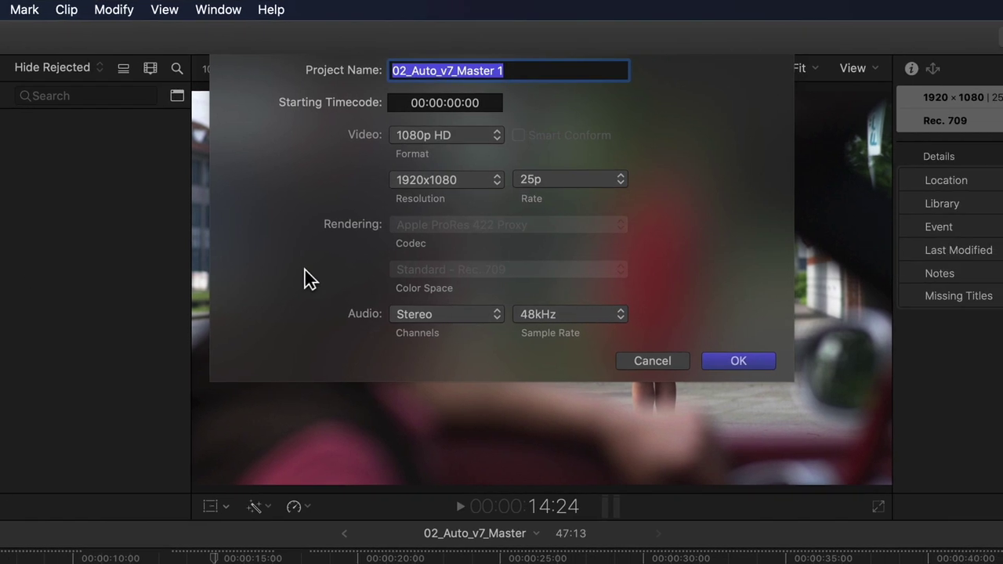
left_click(538, 72)
key("BackSpace")
type("SQU")
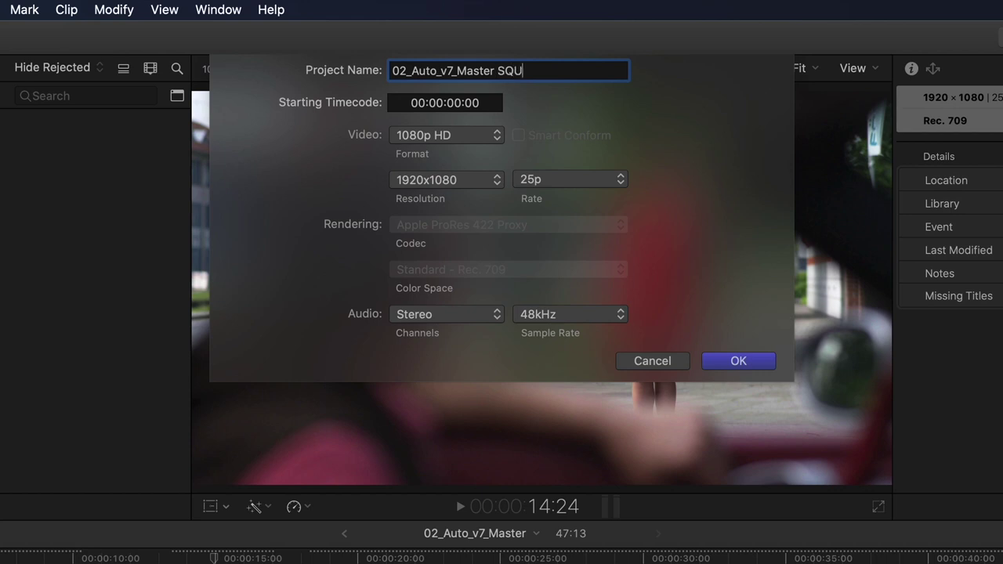
type("ARE 720")
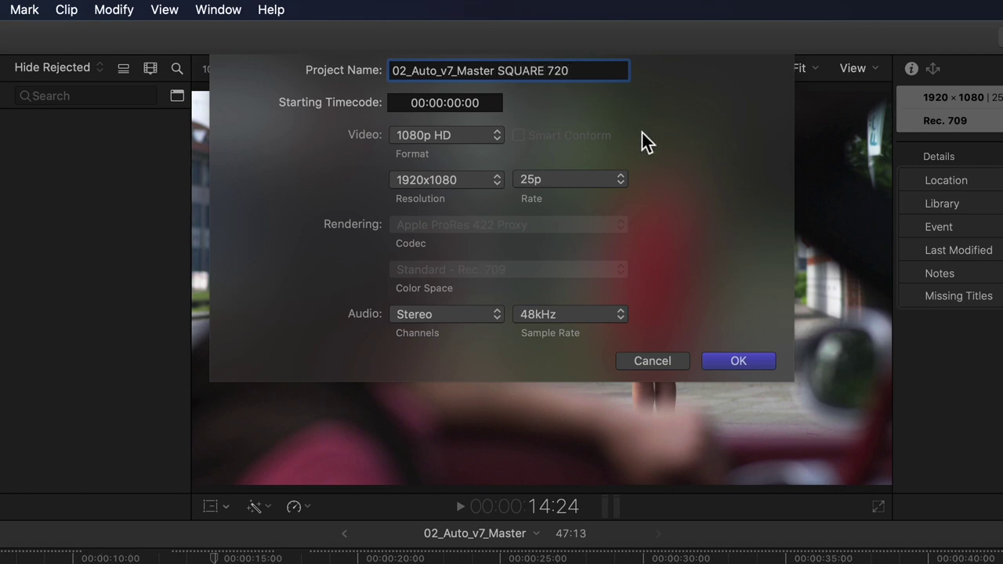
Set the duplicate's video format to Square at 720x720 and enable Smart Conform.
left_click(497, 136)
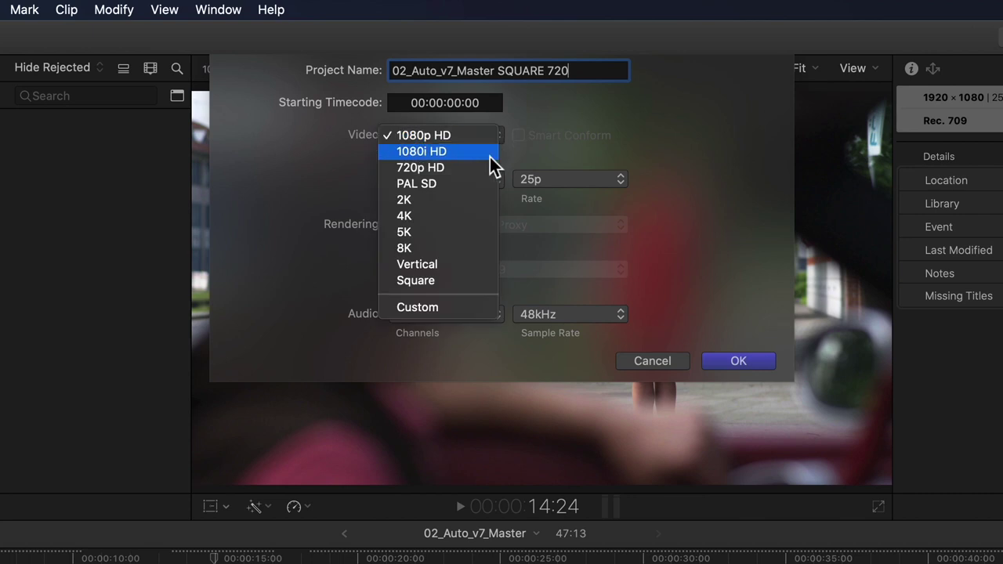
left_click(463, 282)
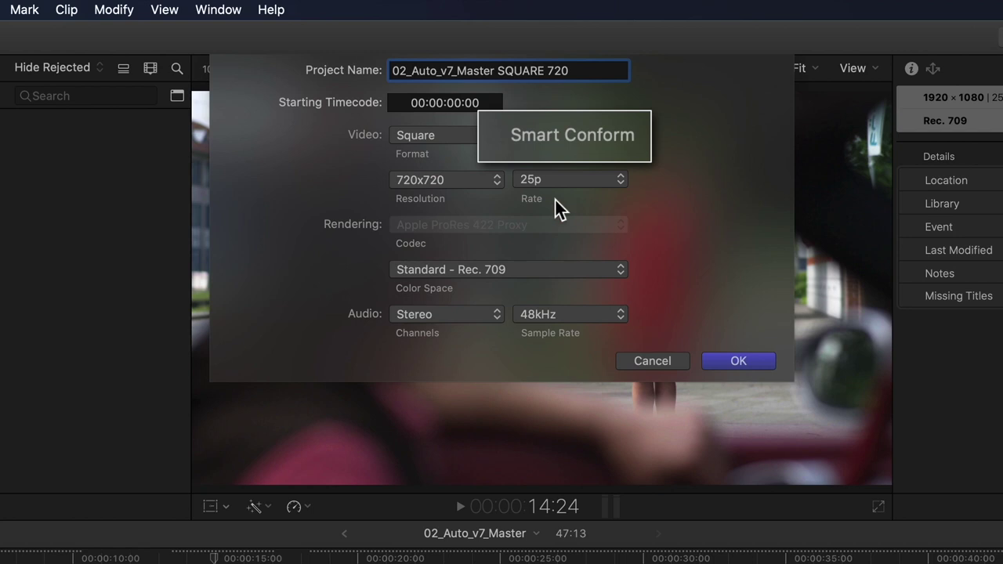
left_click(518, 135)
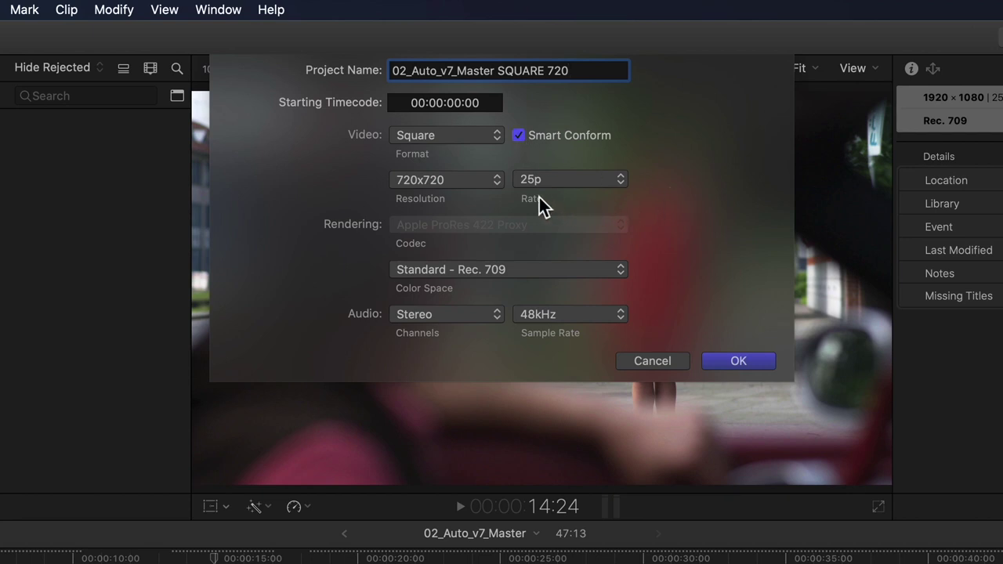
Try the 720p HD, 4K, 5K and Vertical formats to compare Smart Conform availability, and return the format to Square.
left_click(485, 137)
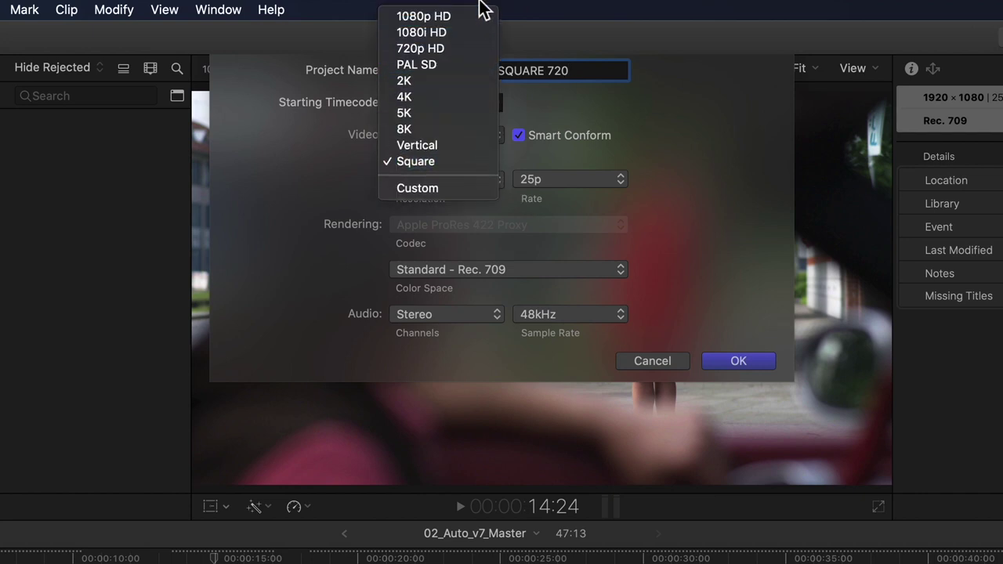
left_click(461, 48)
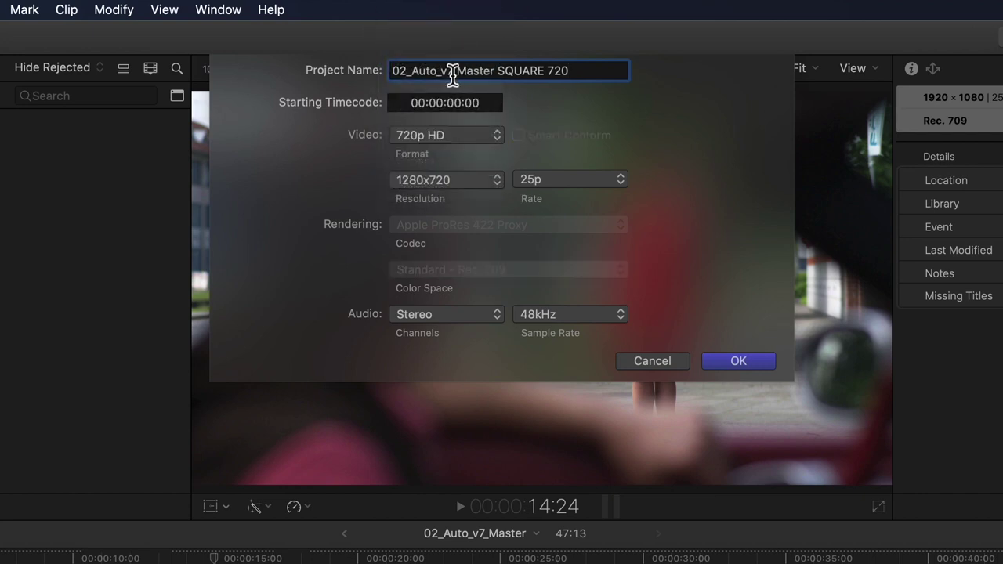
left_click(447, 137)
left_click(443, 183)
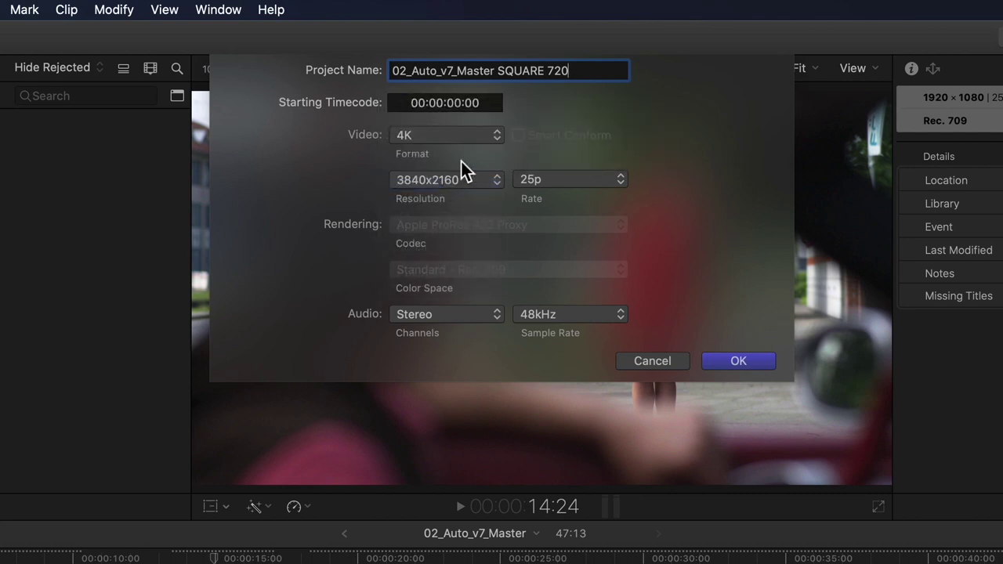
left_click(459, 156)
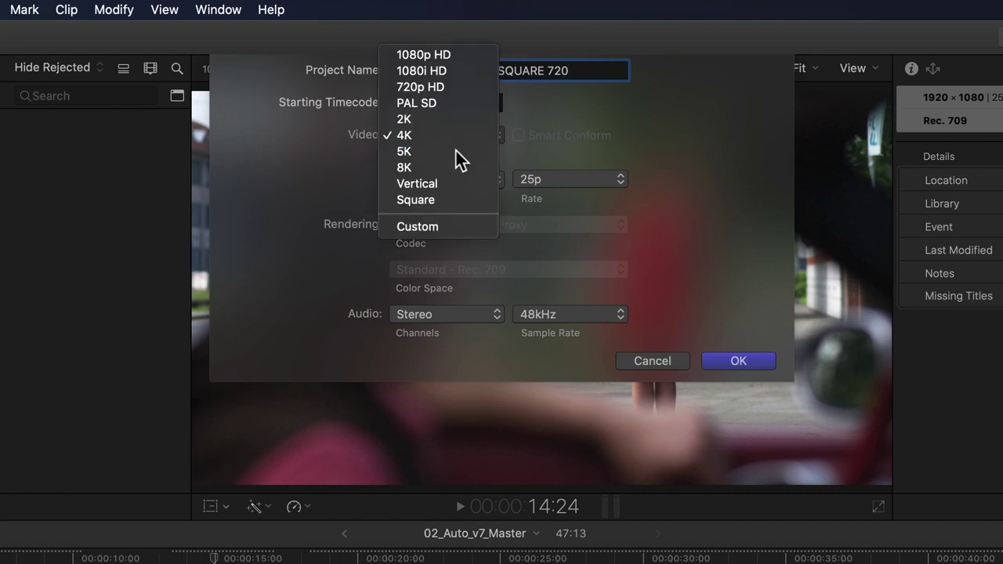
left_click(456, 151)
left_click(456, 136)
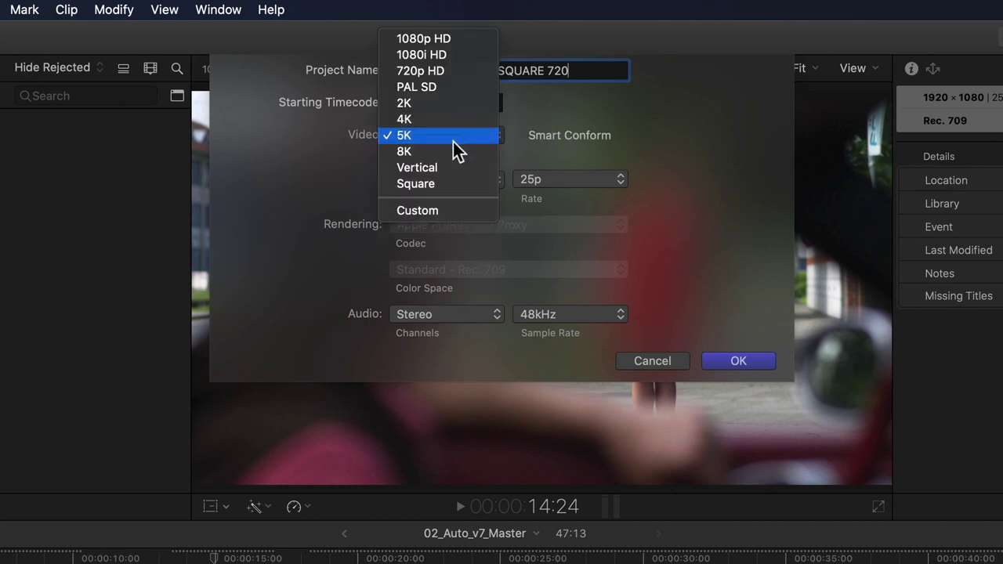
left_click(451, 169)
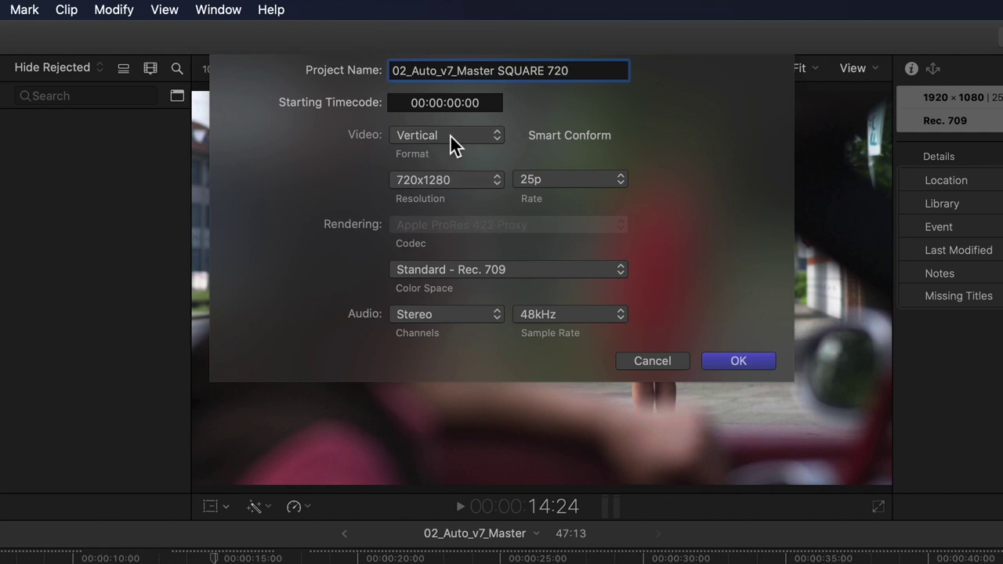
left_click(451, 136)
left_click(447, 153)
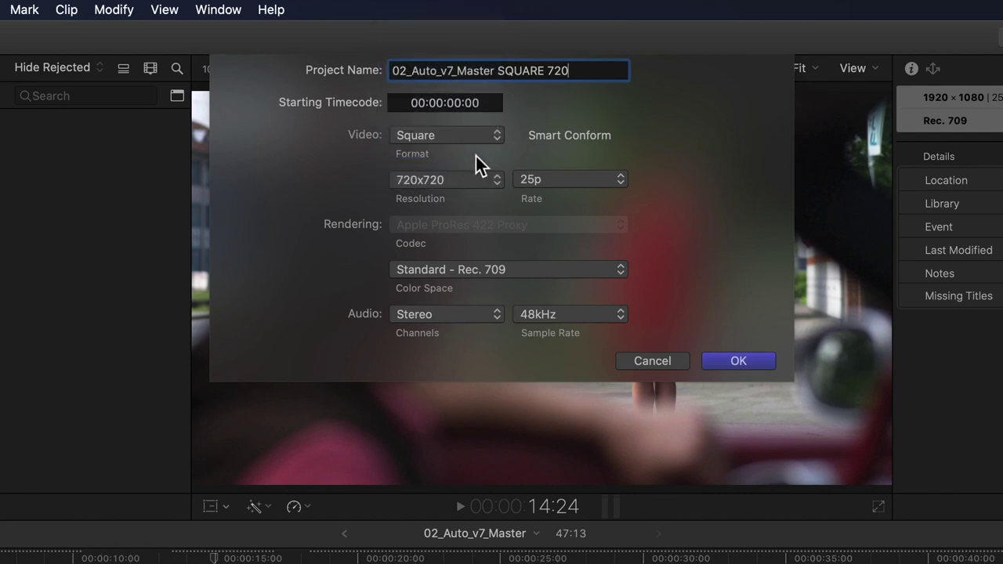
Create the square duplicate project with these settings and dismiss the Smart Conform alert.
left_click(726, 357)
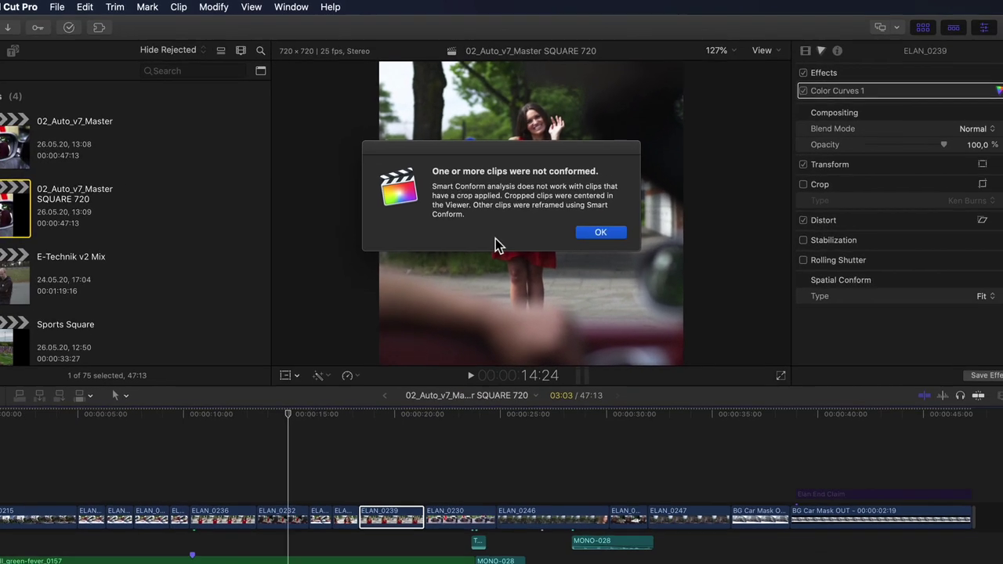
left_click(636, 313)
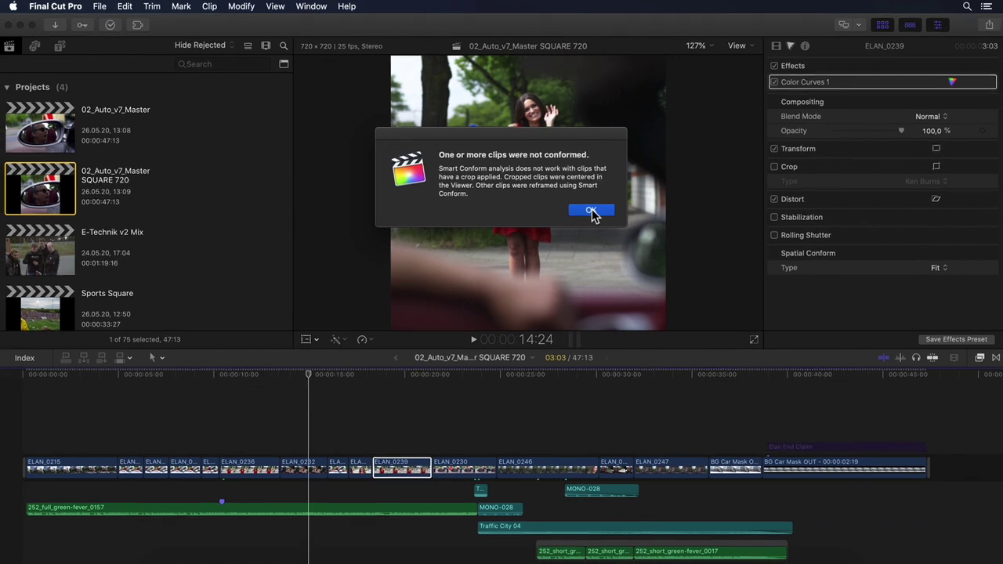
Review the reframed ELAN_0232 clip in the square timeline, and enable the Ken Burns crop on the ELAN_0239 clip.
left_click(289, 380)
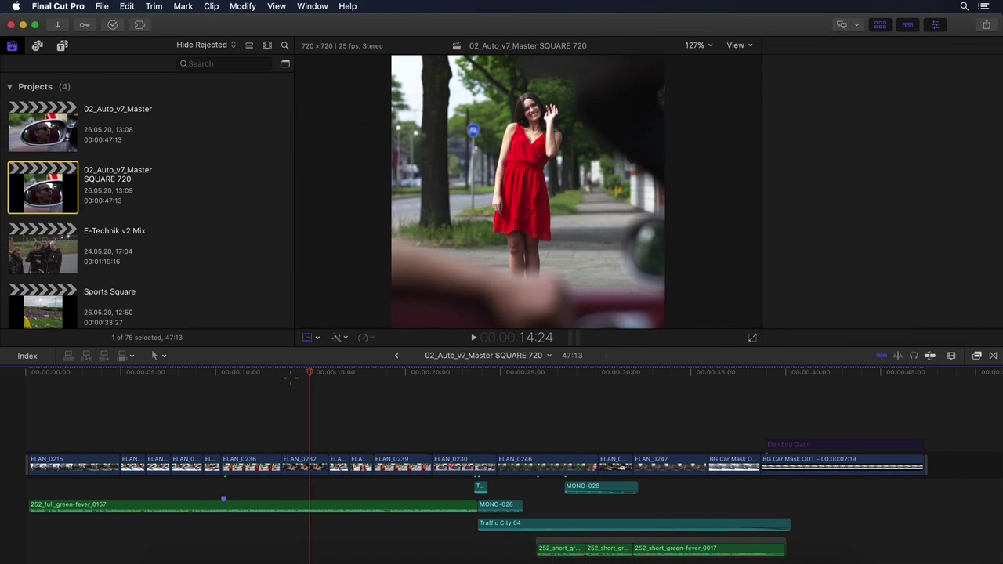
left_click(290, 380)
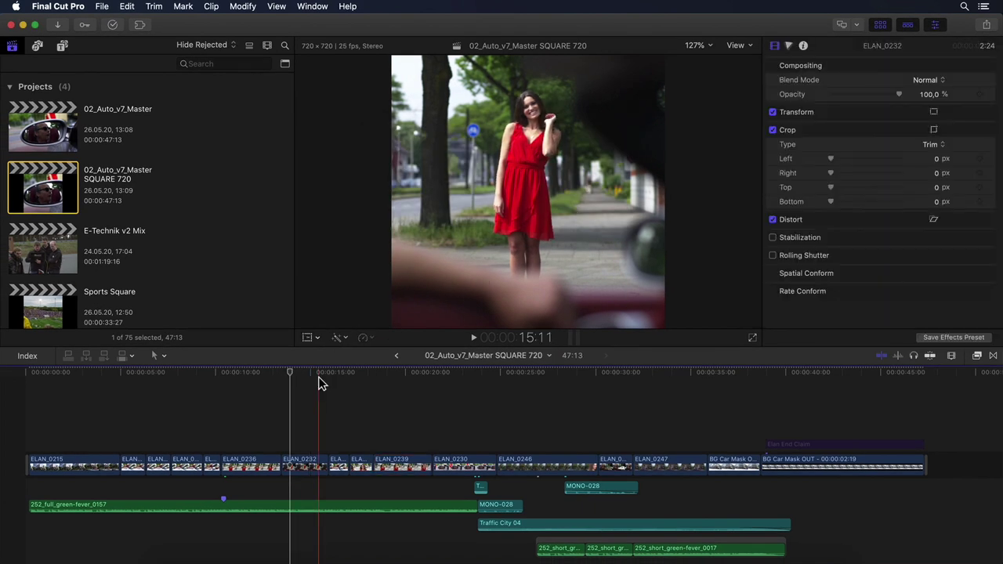
left_click(405, 379)
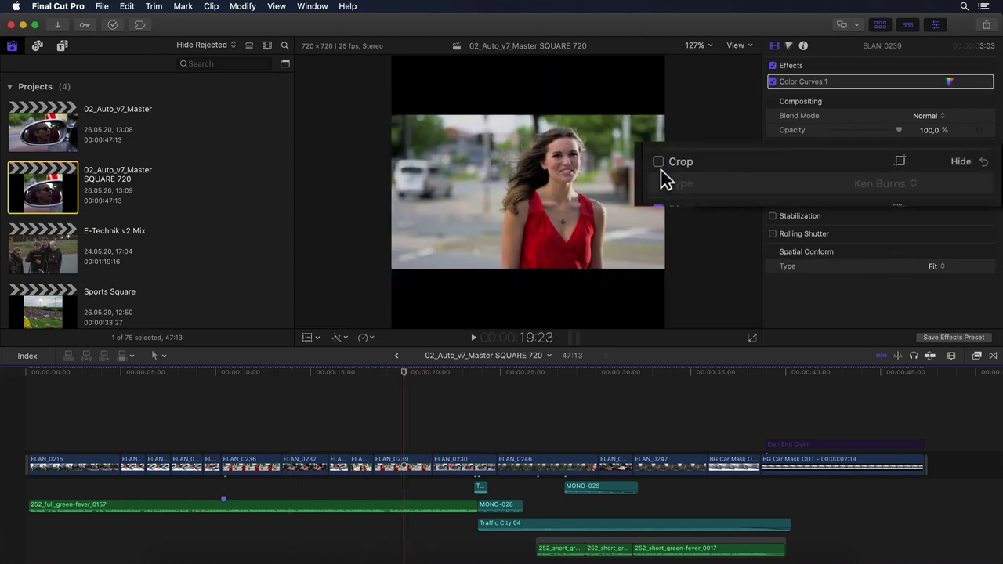
left_click(657, 162)
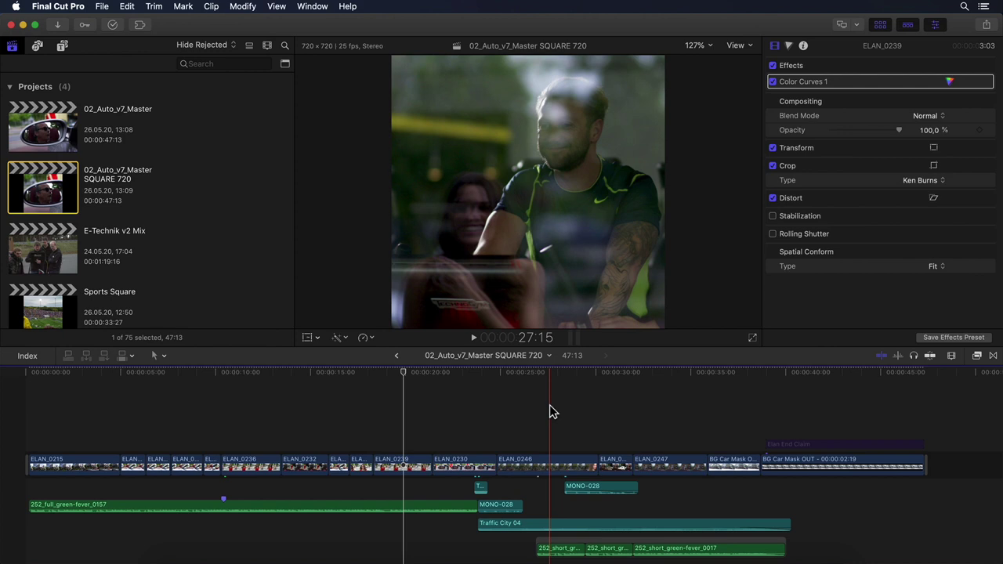
Check the reframing of ELAN_0246, and turn on the onscreen Transform controls for the ELAN_0232 clip.
left_click(551, 411)
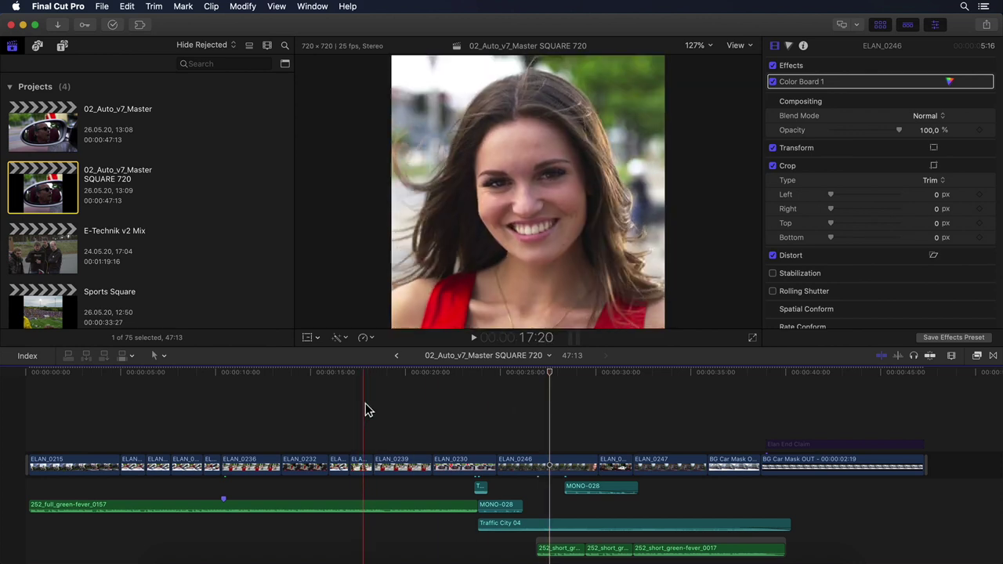
left_click(299, 407)
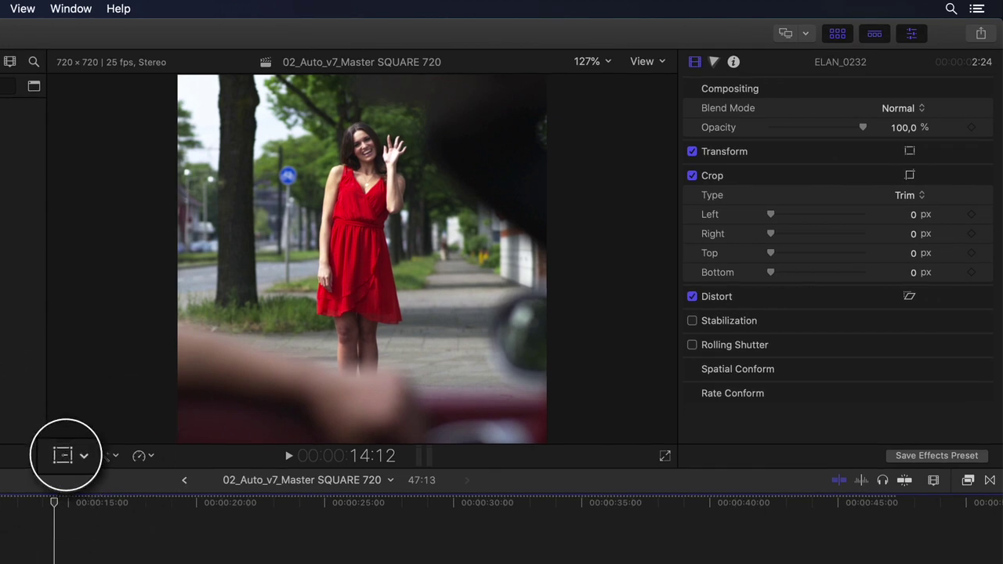
right_click(392, 312)
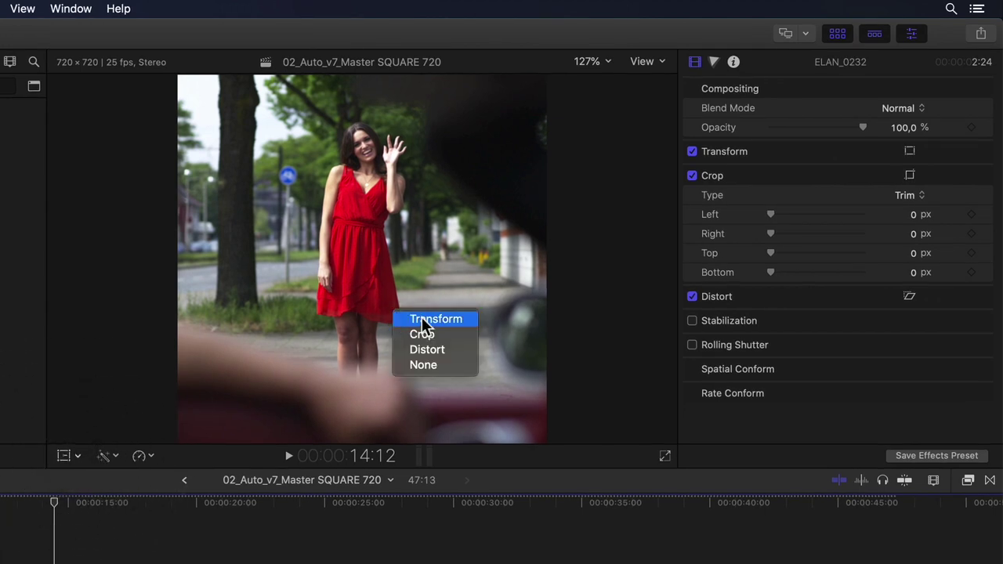
key("Escape")
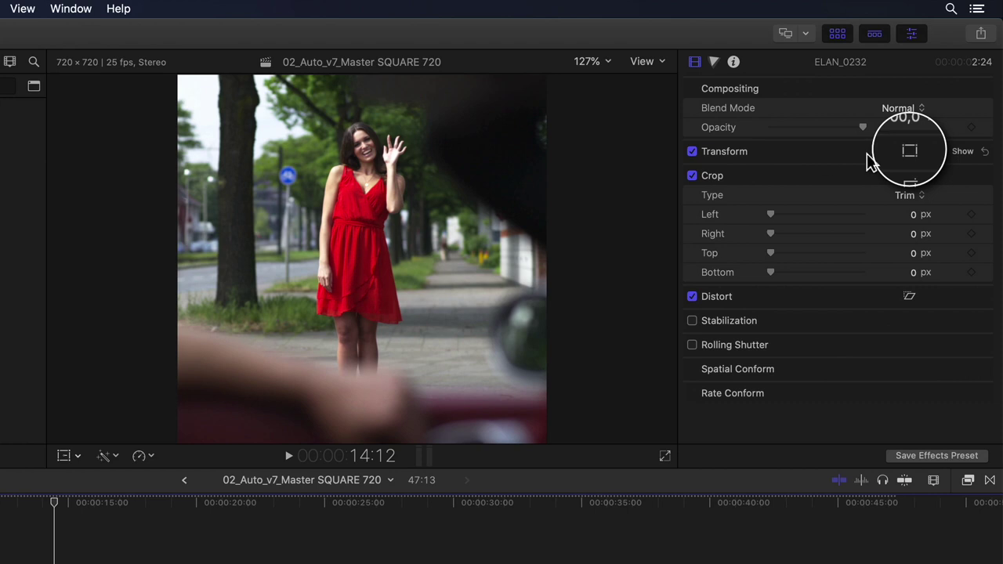
key("shift+t")
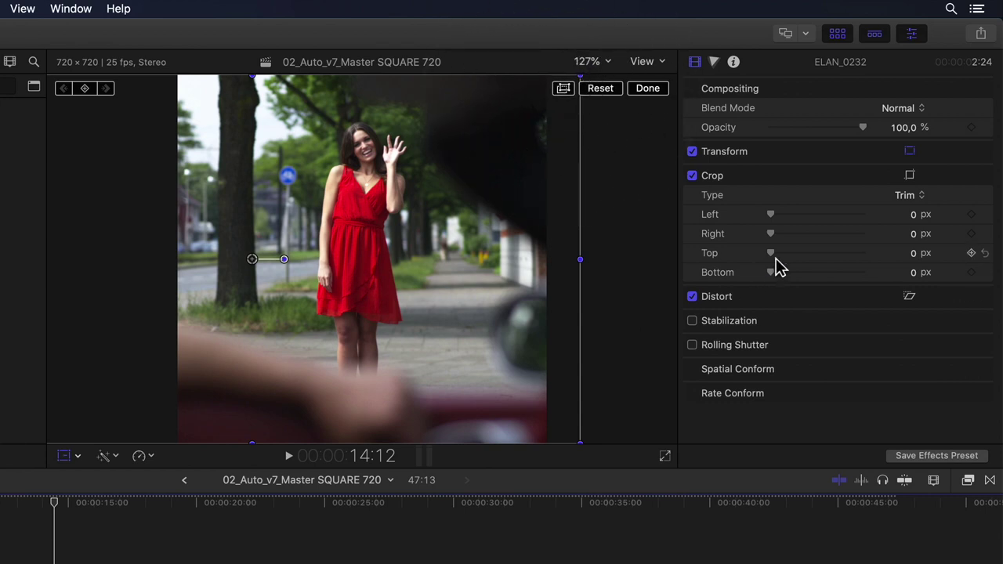
Scale the ELAN_0232 clip to 74% and reset its position, with the image area outside the frame displayed.
left_click(962, 151)
mouse_move(906, 210)
left_mouse_down()
mouse_move(929, 210)
mouse_move(900, 210)
left_mouse_up()
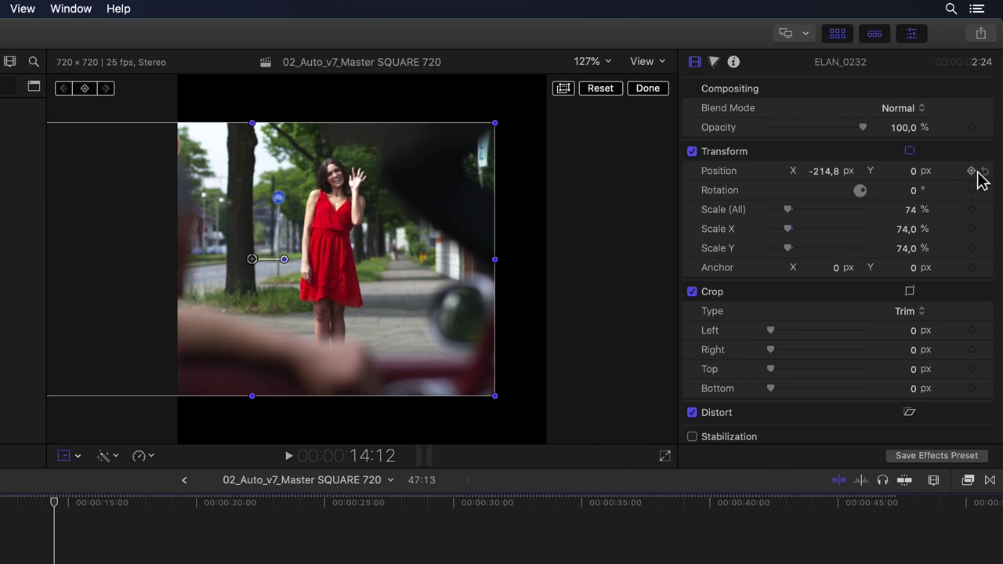
left_click(985, 174)
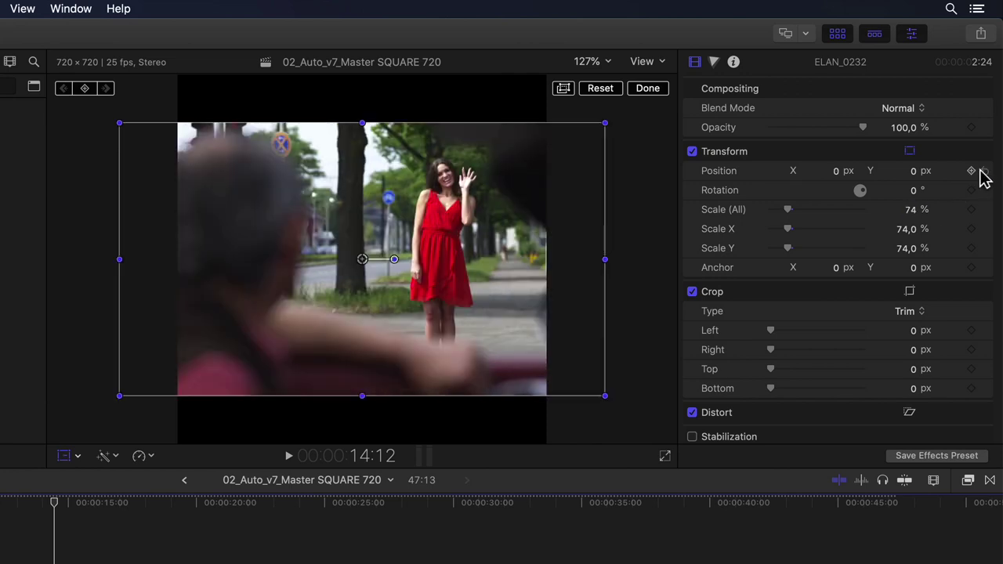
left_click(563, 89)
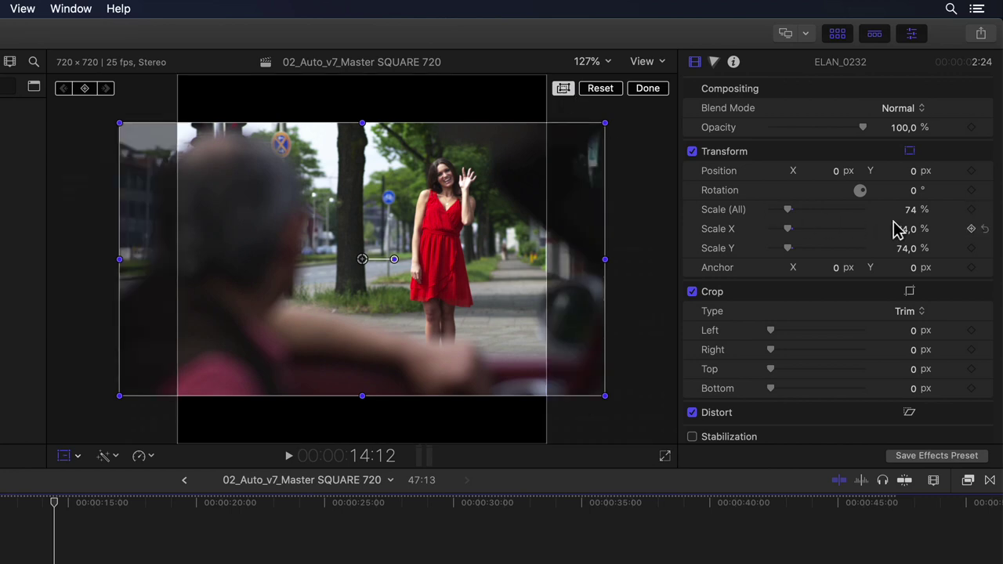
Scale the ELAN_0232 clip to 102% and reposition it to X 19.1 px, Y -1.8 px within the square frame.
mouse_move(912, 209)
left_mouse_down()
mouse_move(925, 201)
mouse_move(911, 210)
left_mouse_up()
mouse_move(428, 229)
left_mouse_down()
mouse_move(348, 237)
mouse_move(479, 232)
mouse_move(440, 229)
left_mouse_up()
left_click_drag(916, 218, 949, 210)
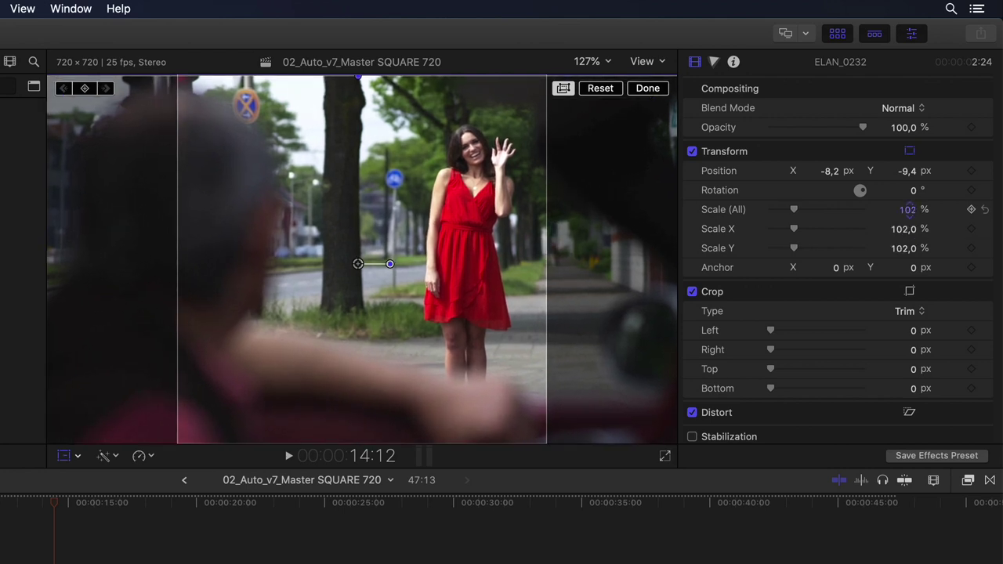
left_click_drag(601, 270, 615, 267)
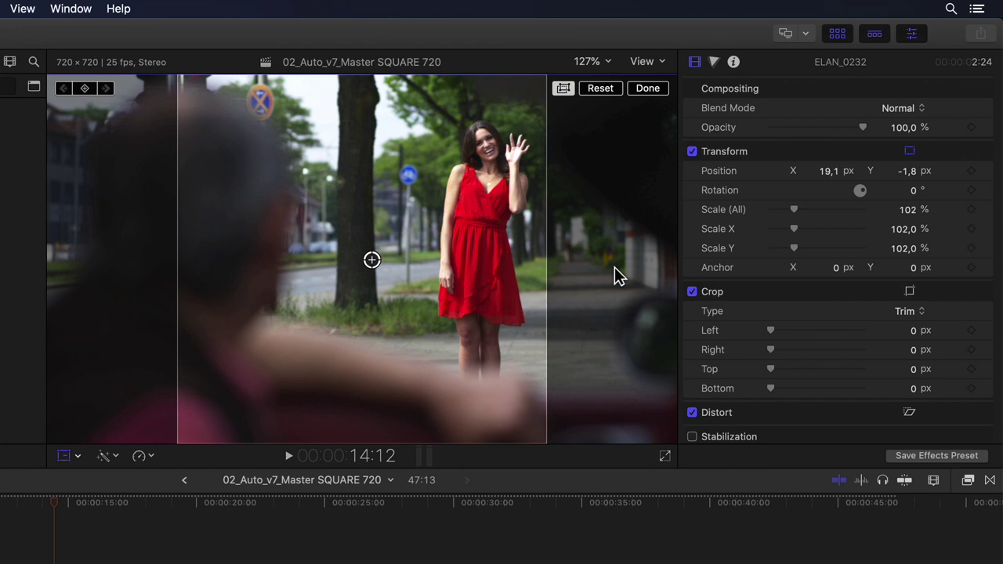
Review the reframed clips across the square timeline from about 18 seconds to 26:10.
key("super+minus")
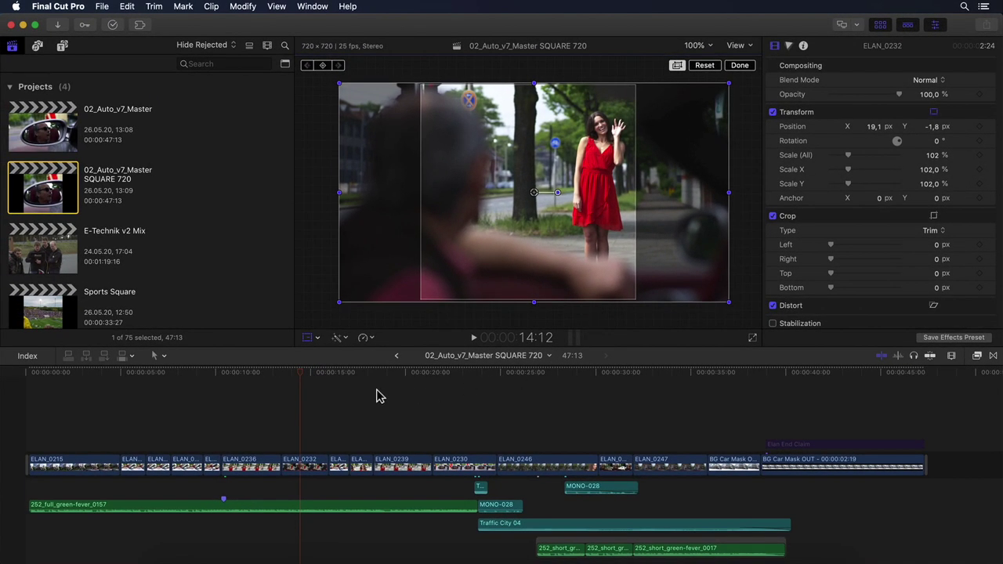
left_click(373, 373)
left_click_drag(376, 379, 529, 386)
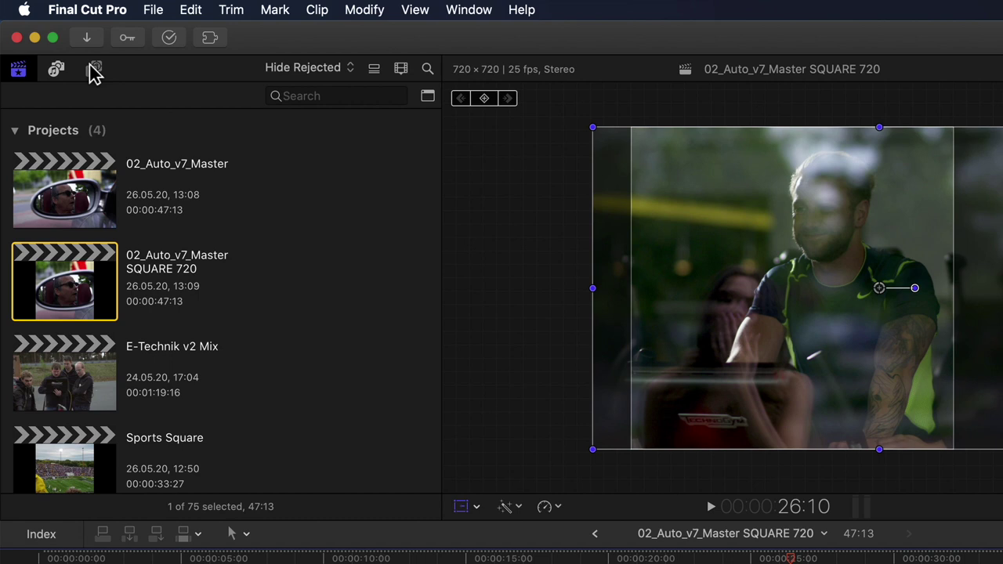
Browse the Social titles category and examine its Bump and Lower Third templates.
left_click(93, 69)
left_click(9, 93)
scroll(52, 261, "down", 1)
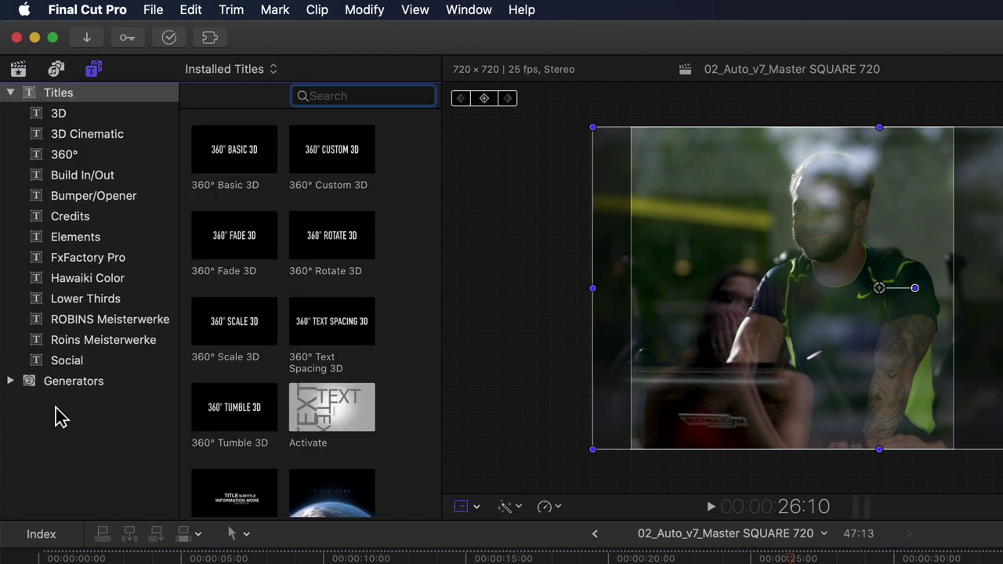
left_click(111, 360)
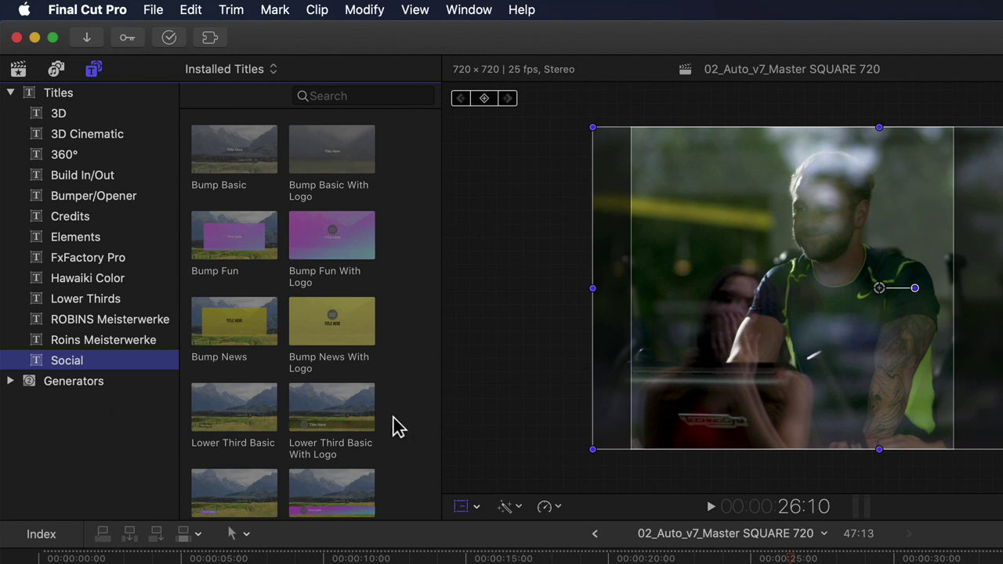
scroll(394, 427, "down", 3)
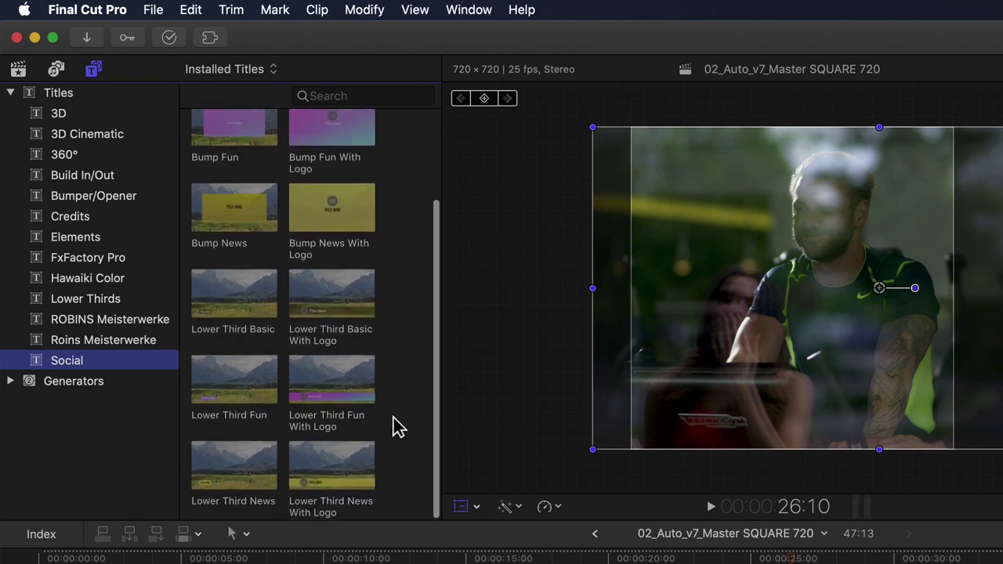
scroll(395, 427, "up", 3)
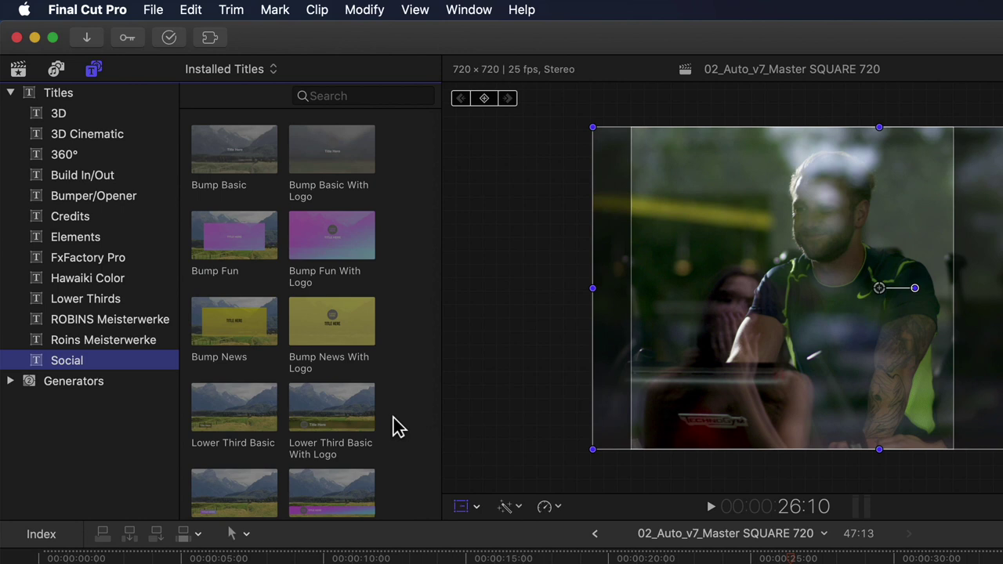
scroll(396, 427, "down", 5)
scroll(396, 427, "up", 5)
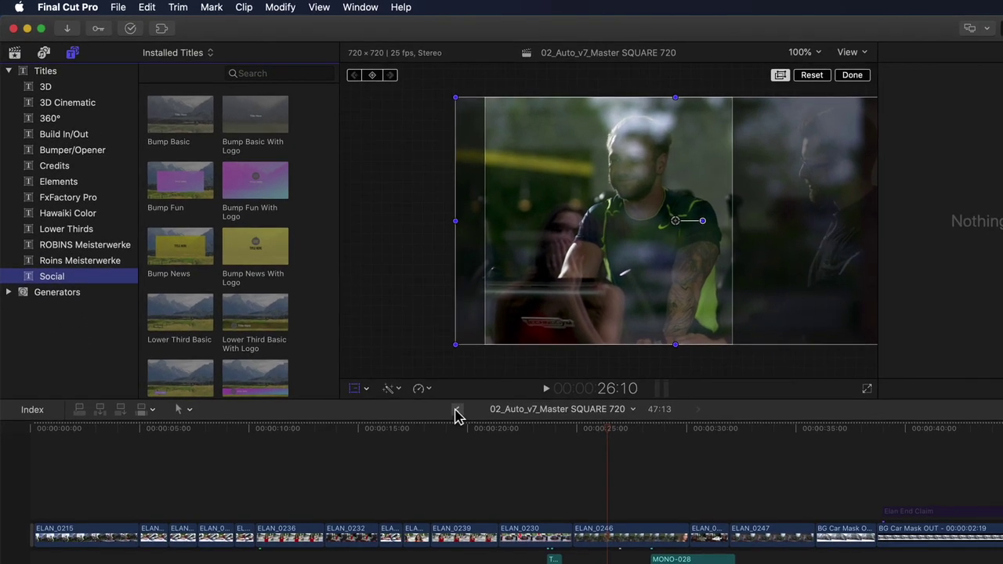
Return to the 02_Auto_v7_Master timeline and connect a Lower Third News title at 12:07.
left_click(458, 411)
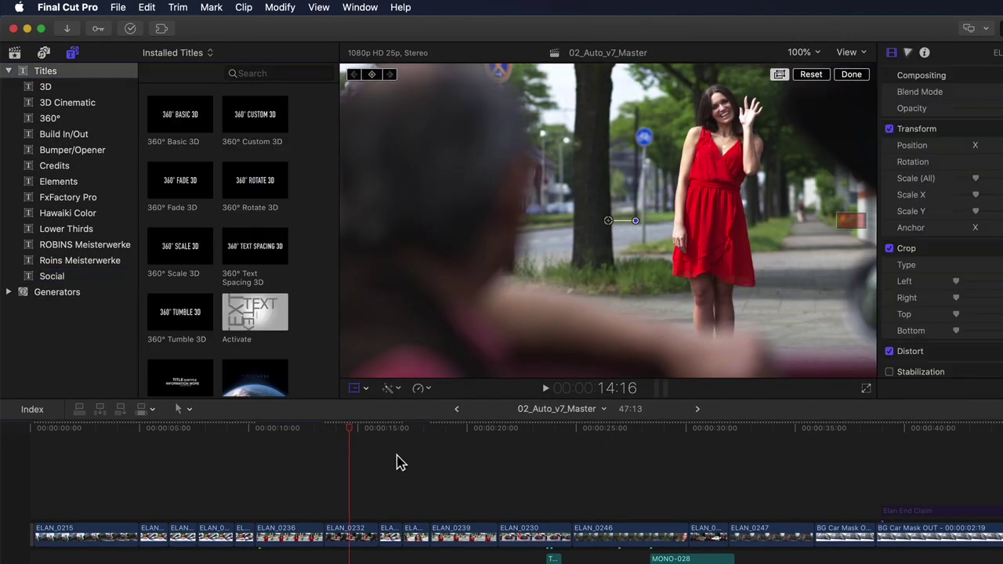
left_click(299, 456)
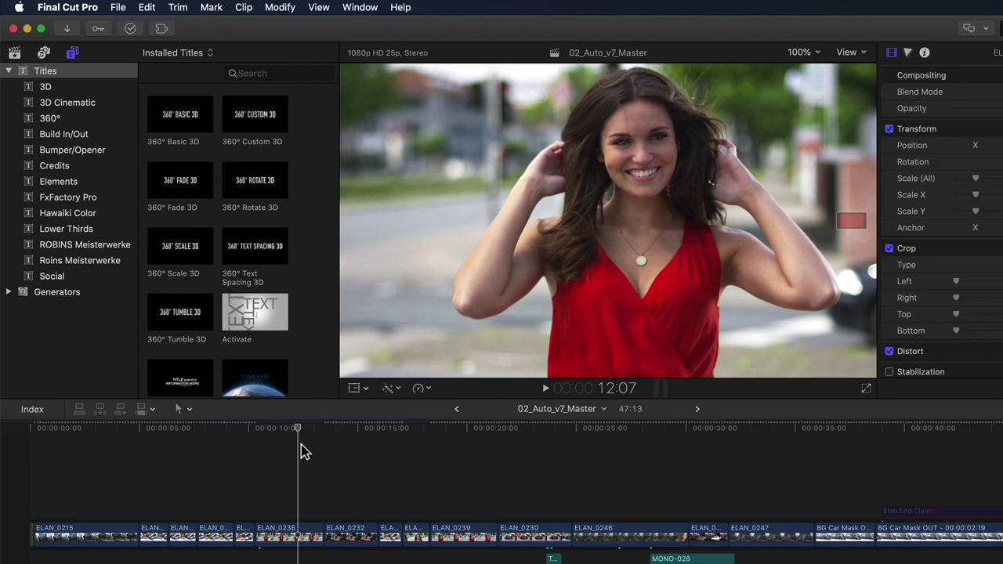
left_click(52, 276)
scroll(258, 291, "down", 3)
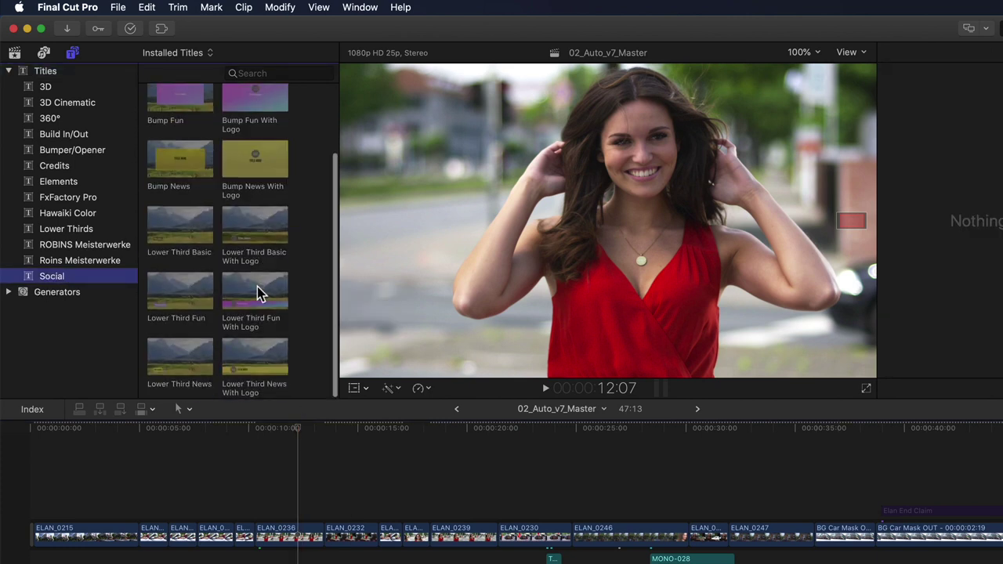
left_click(181, 362)
key("q")
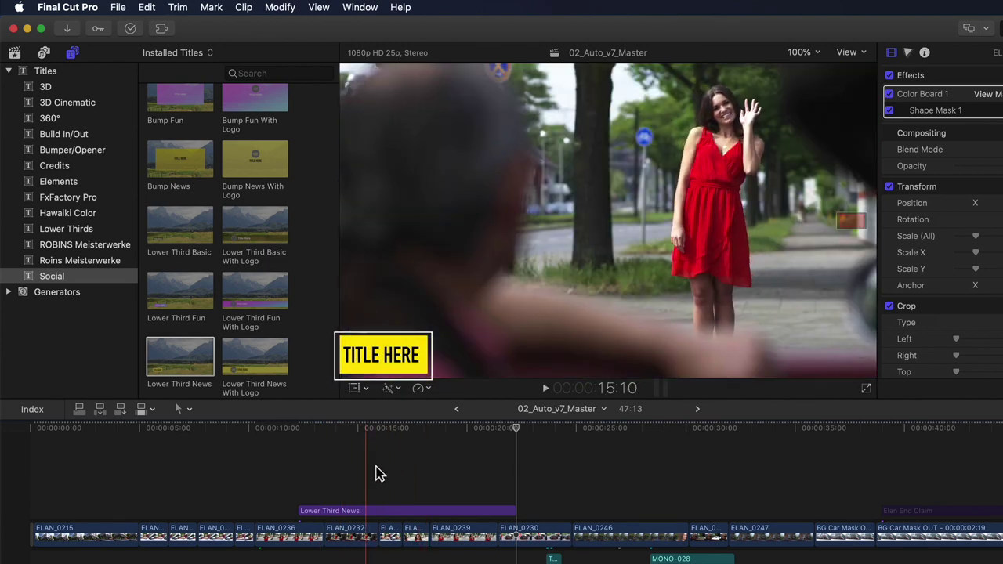
Connect a Lower Third News title at 13:16 in the 02_Auto_v7_Master SQUARE 720 timeline and check its placement.
left_click(697, 409)
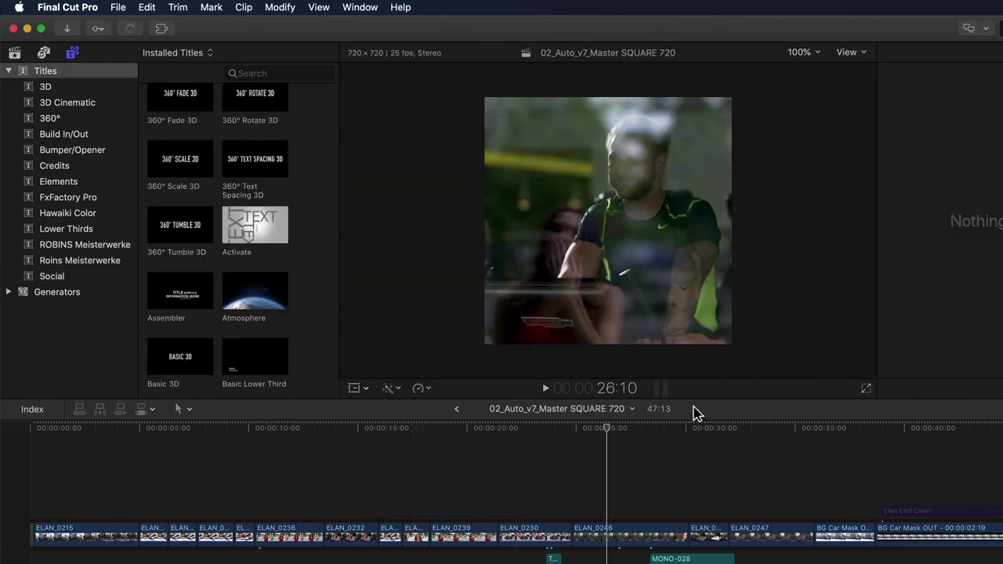
left_click(329, 447)
left_click(52, 276)
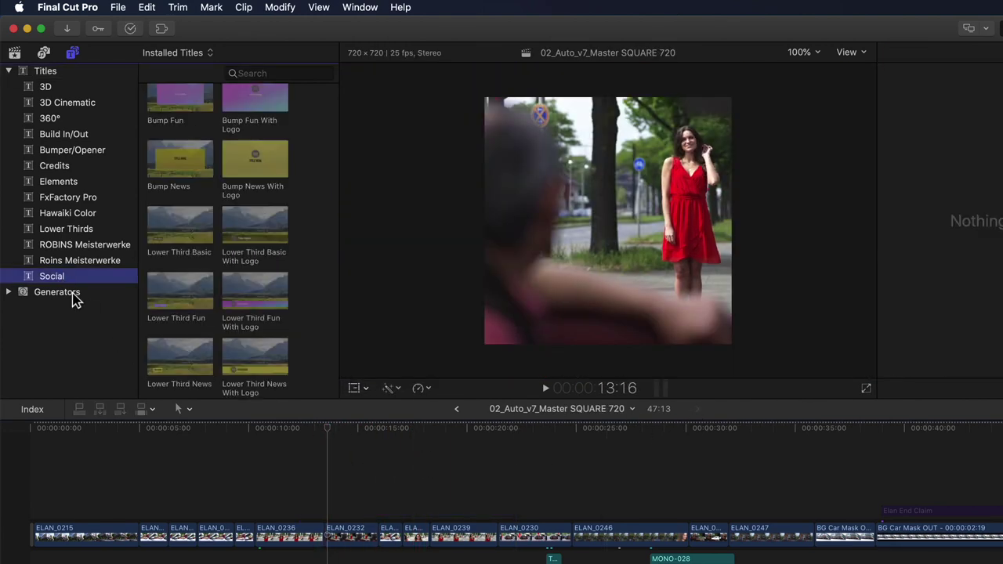
left_click(181, 358)
key("q")
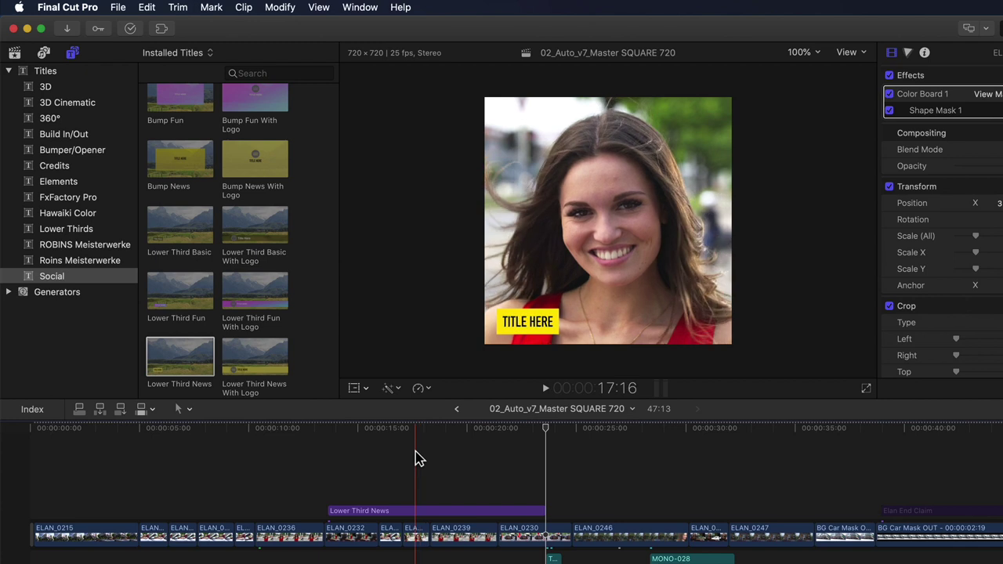
left_click(355, 458)
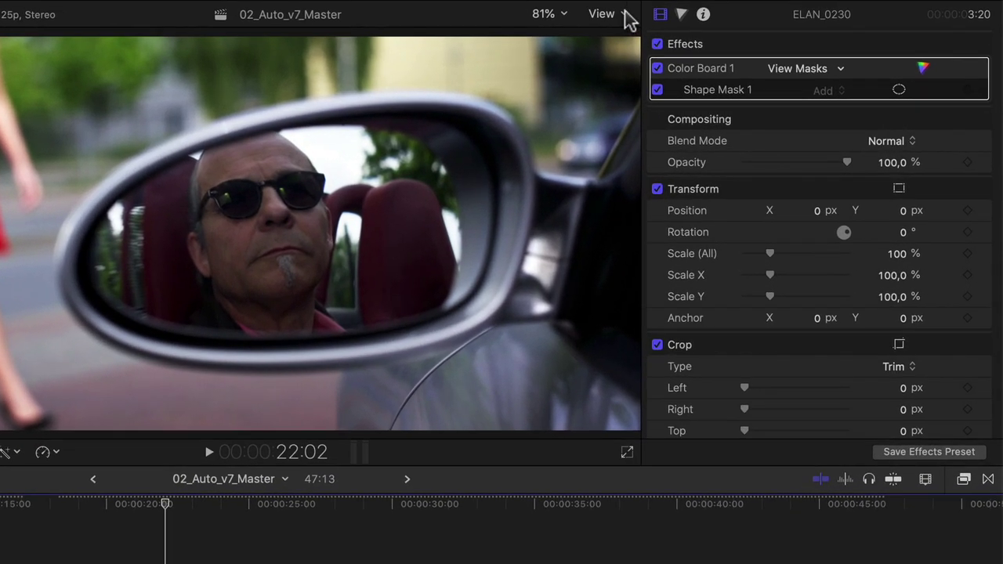
Open the file chooser for adding a custom viewer overlay and preview the aspect-ratio images in the AR Overlays folder.
left_click(739, 44)
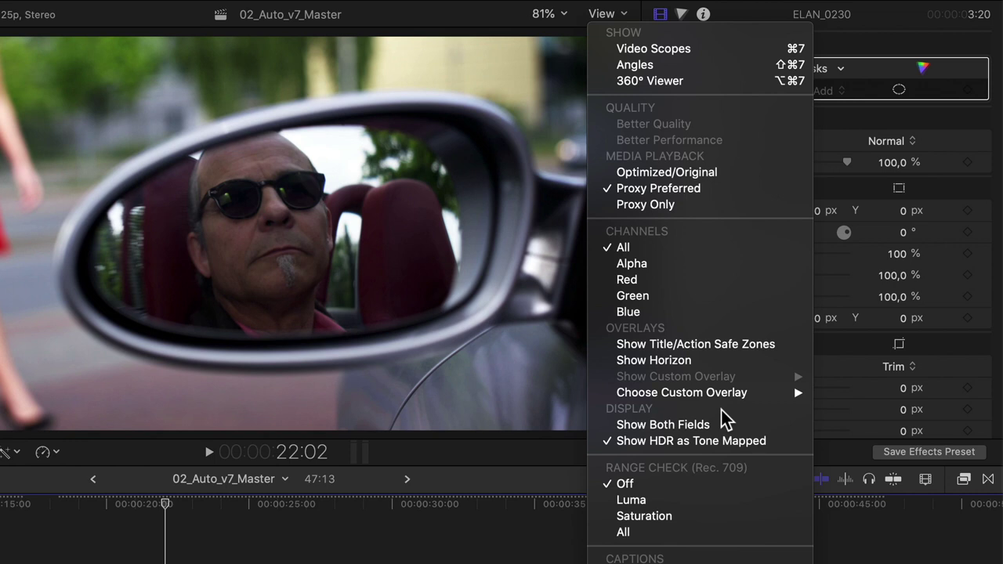
mouse_move(750, 398)
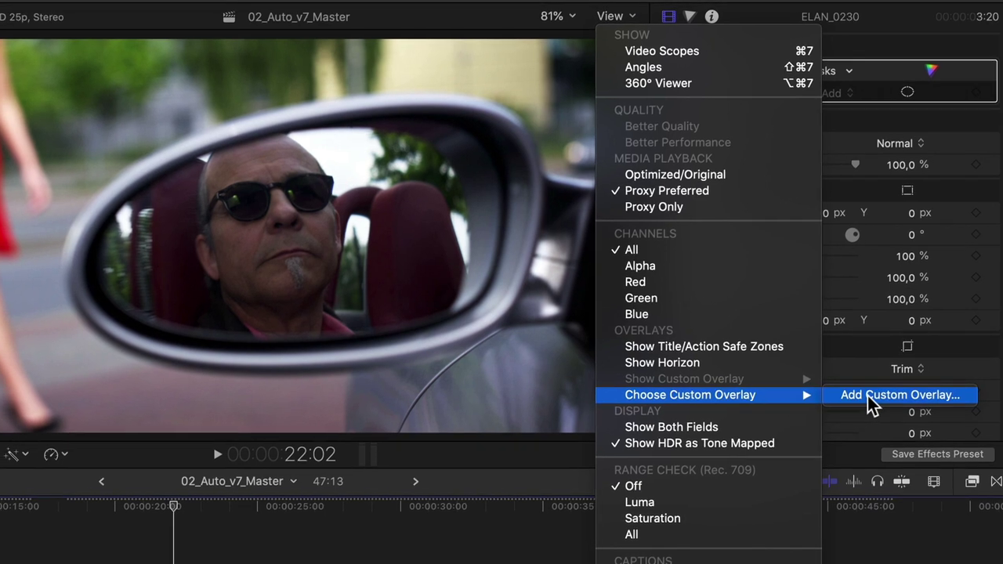
left_click(861, 395)
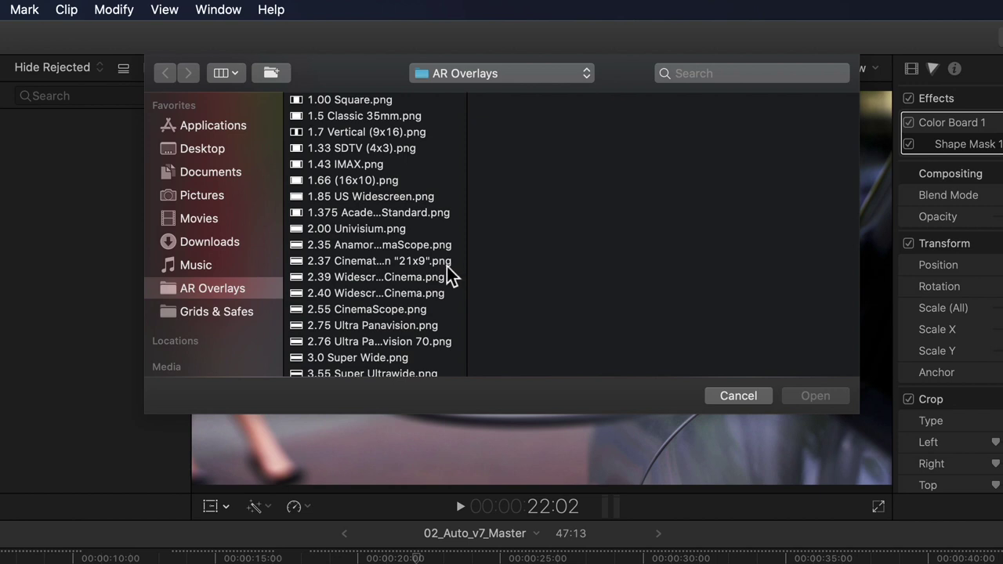
left_click(354, 101)
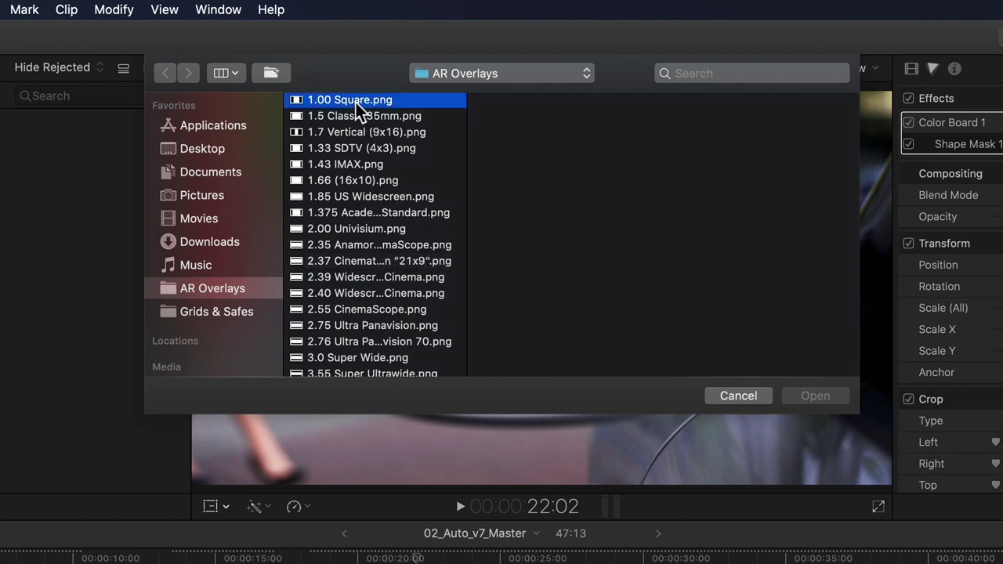
left_click(345, 149)
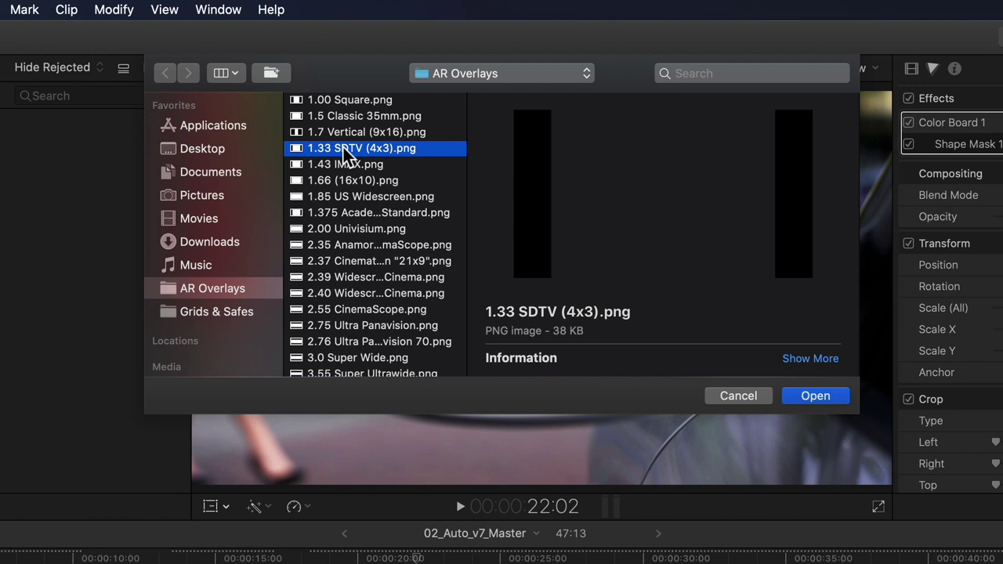
left_click(347, 182)
left_click(345, 229)
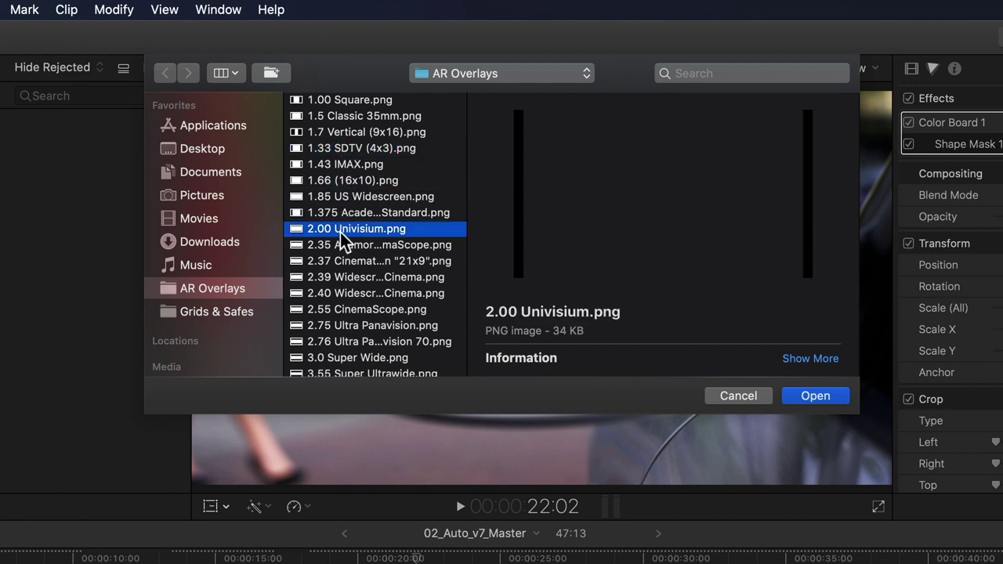
left_click(347, 277)
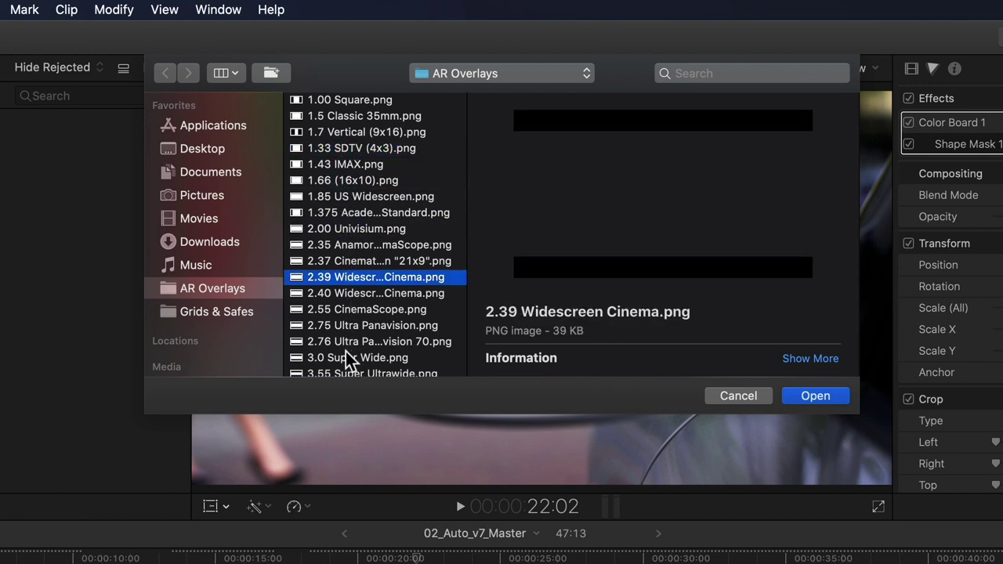
left_click(347, 358)
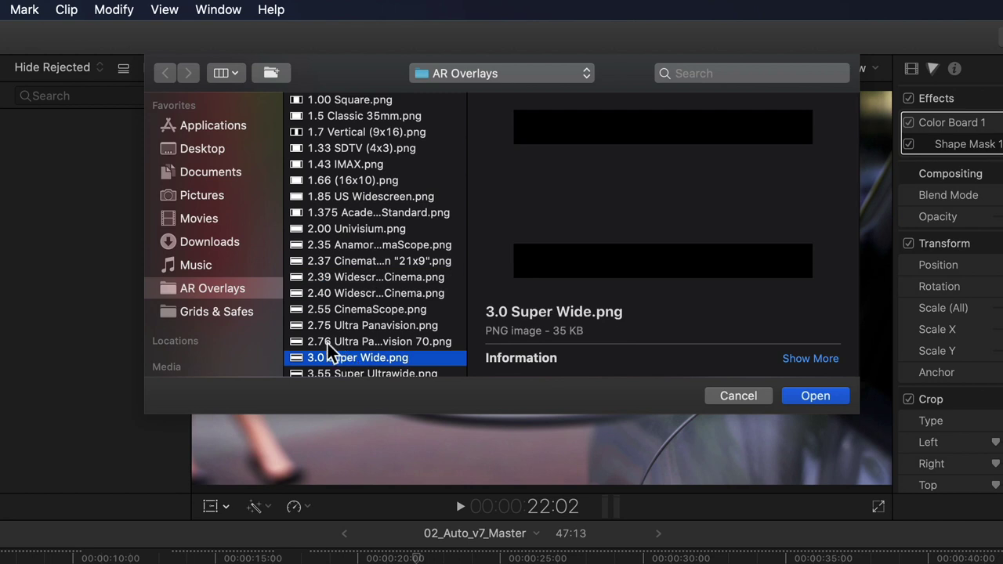
Preview the crop guide and grid images in the Grids & Safes folder.
left_click(236, 313)
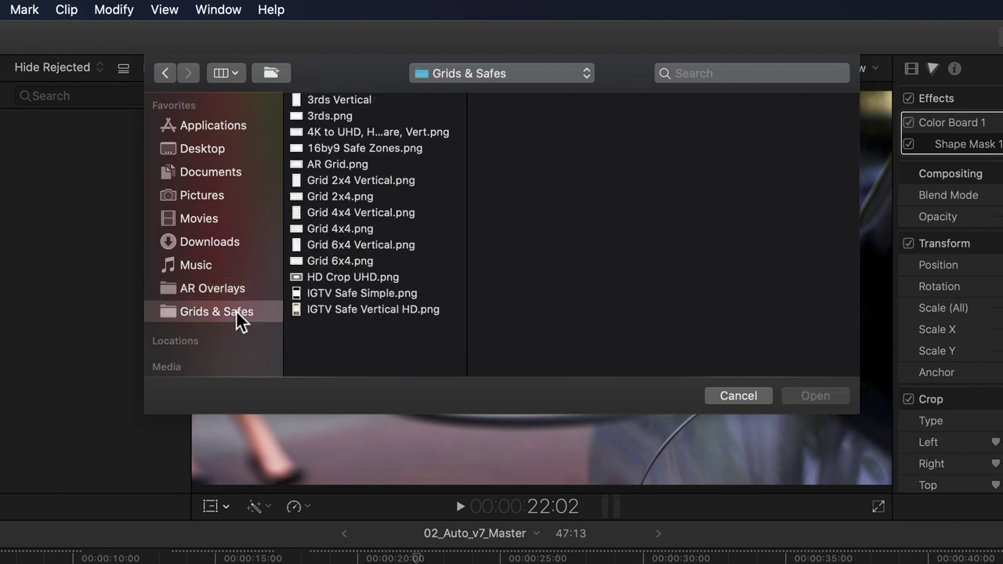
left_click(345, 101)
left_click(340, 134)
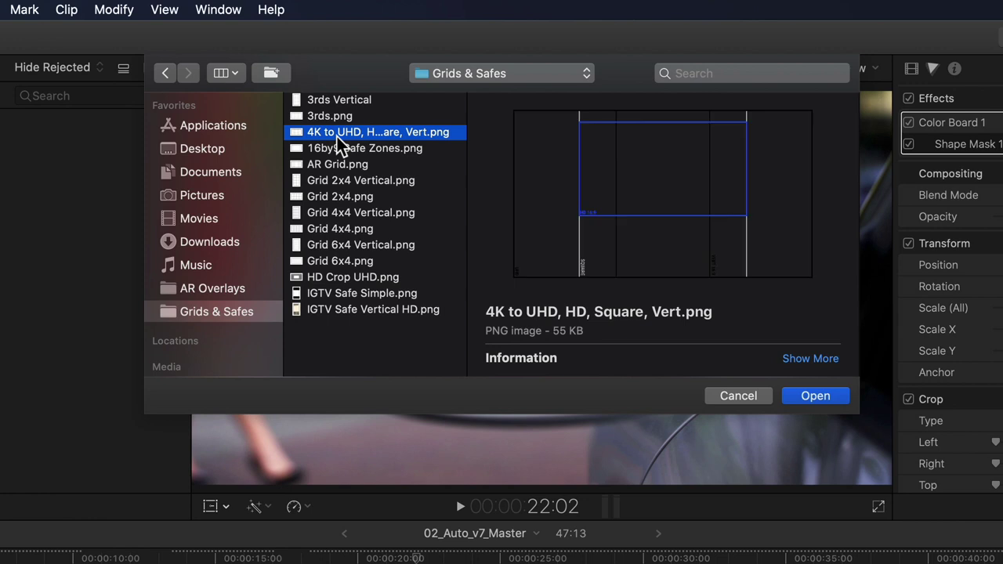
left_click(345, 197)
left_click(345, 245)
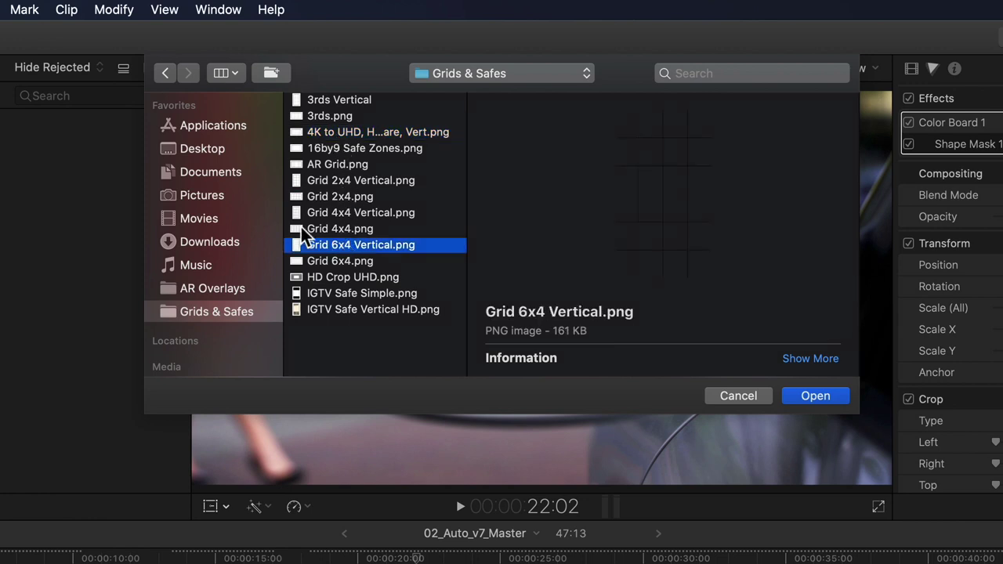
Load 1.00 Square.png from the AR Overlays folder as the custom viewer overlay.
left_click(228, 289)
left_click(351, 101)
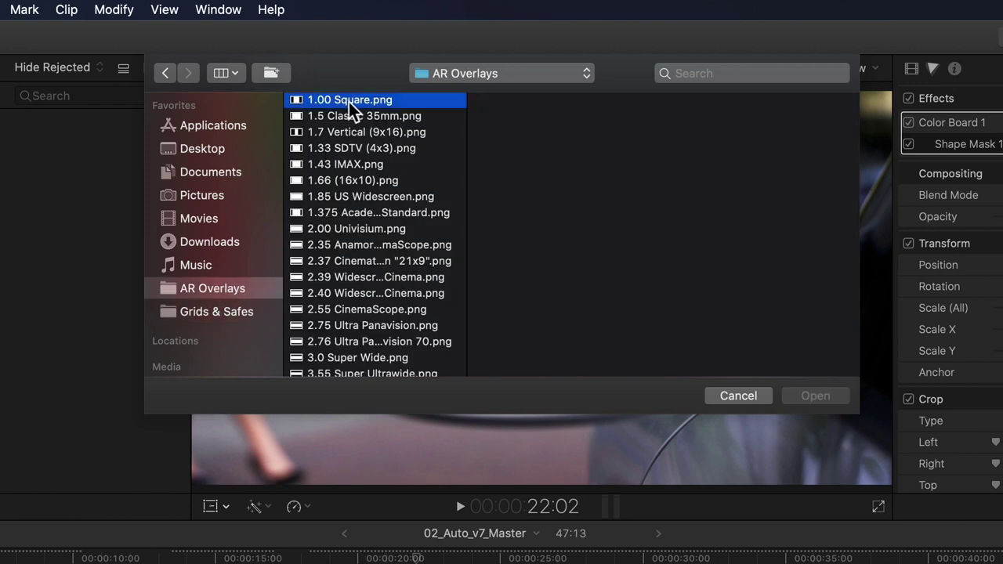
left_click(815, 397)
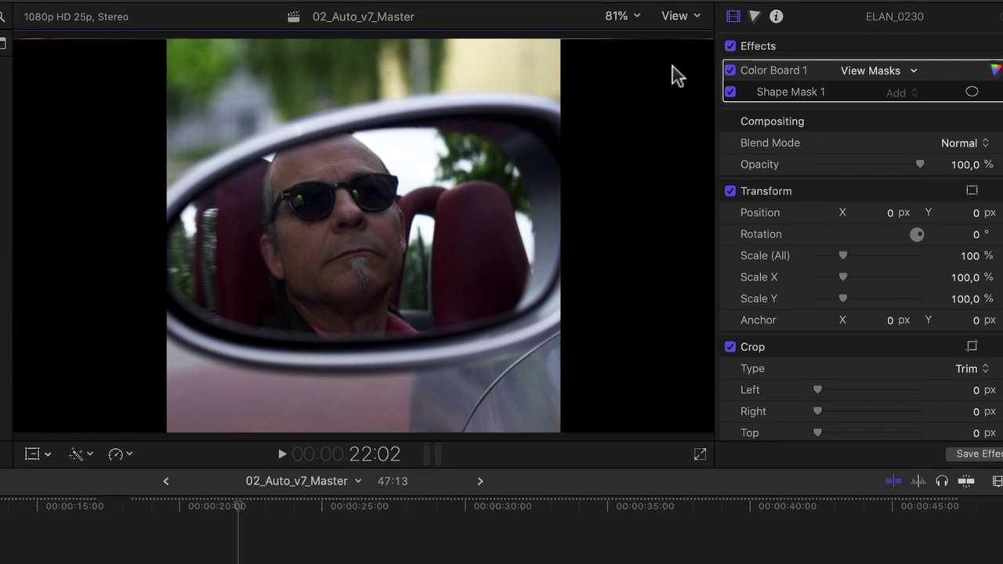
Try the custom overlay in the 02_Auto_v7_Master viewer at 75% and 50% opacity, and restore it to 100%.
left_click(720, 25)
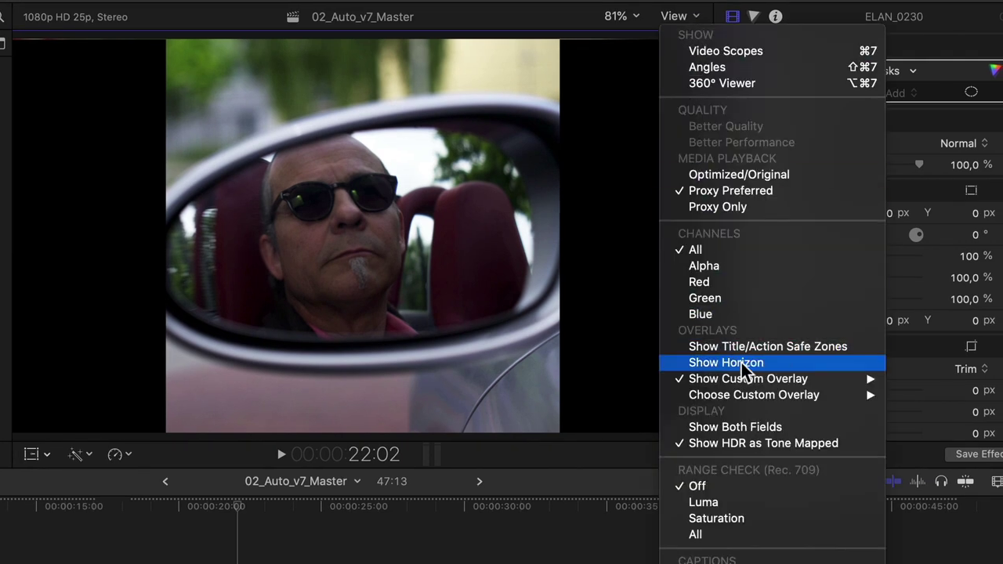
mouse_move(757, 383)
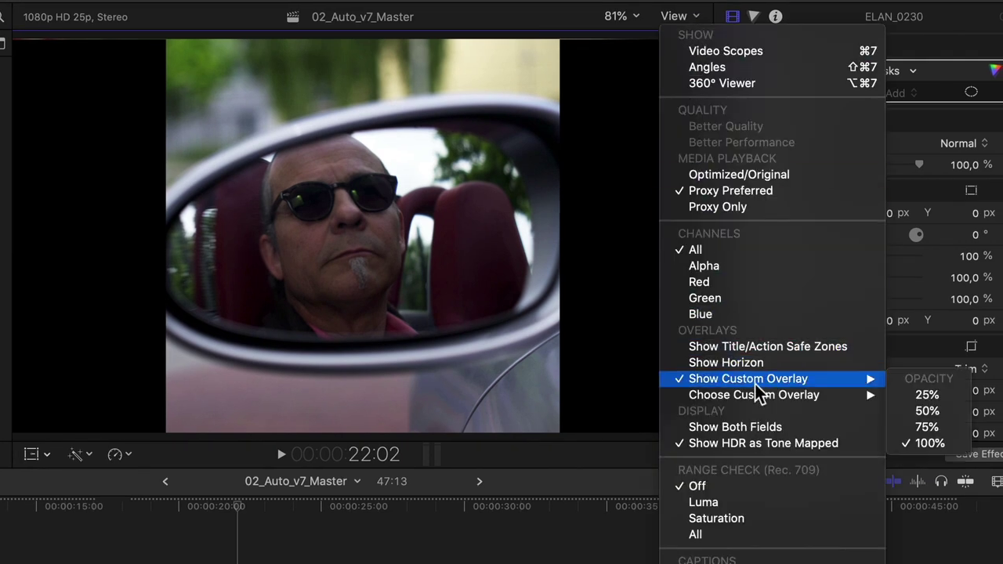
left_click(941, 427)
left_click(679, 19)
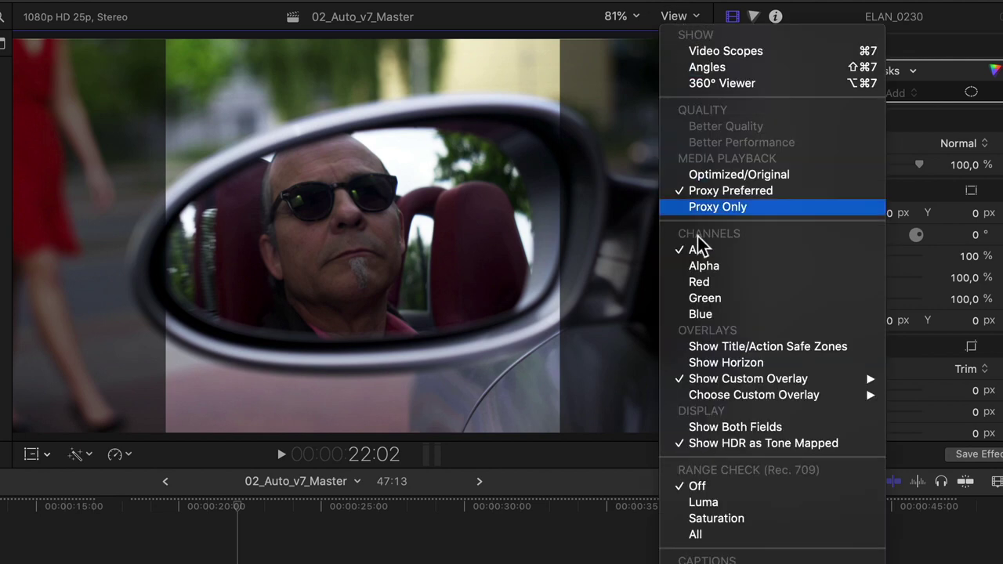
mouse_move(866, 381)
left_click(913, 414)
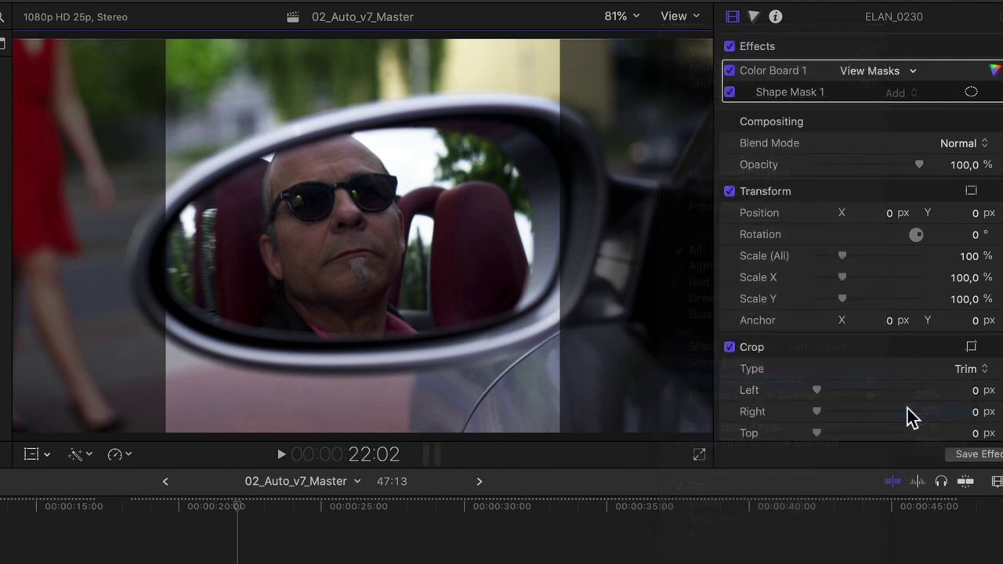
left_click(679, 19)
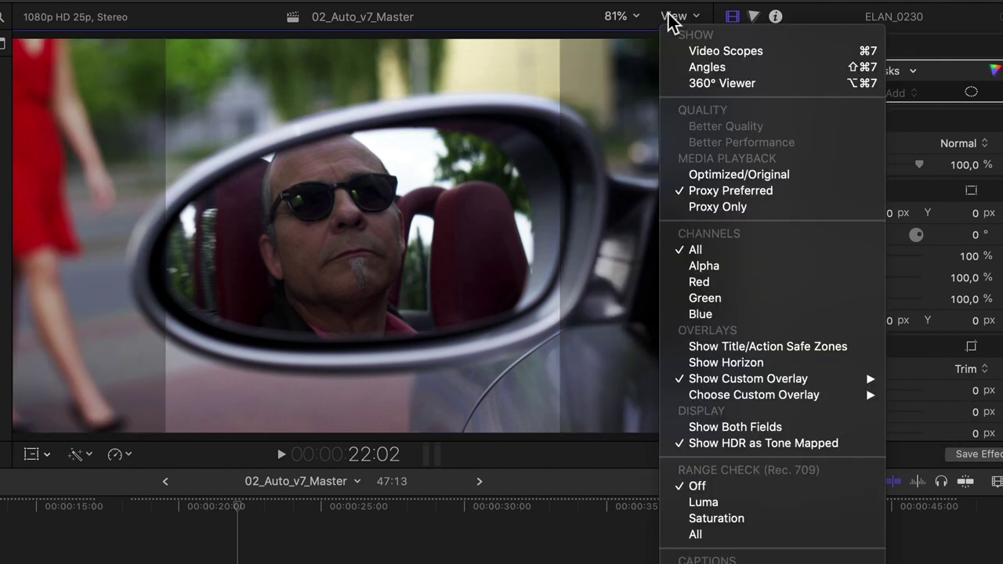
mouse_move(767, 380)
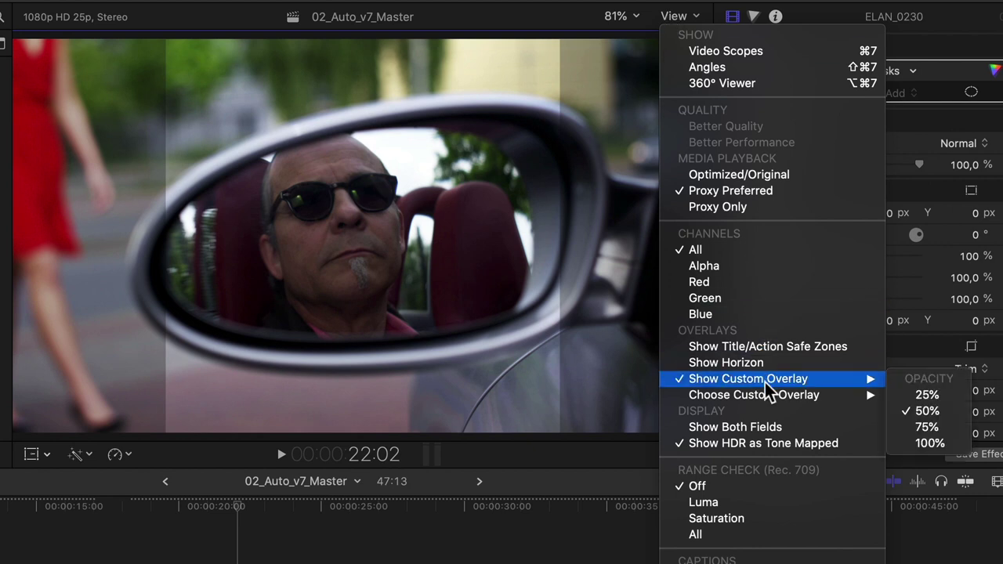
left_click(957, 443)
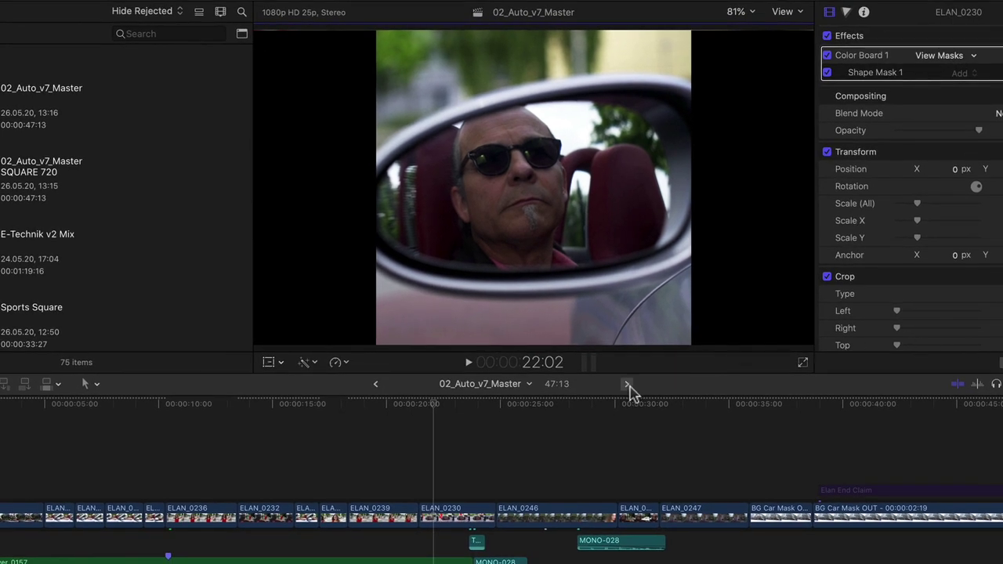
Reveal the custom overlay file in Finder and examine where the Custom Overlays folder sits in the folder hierarchy.
left_click(626, 385)
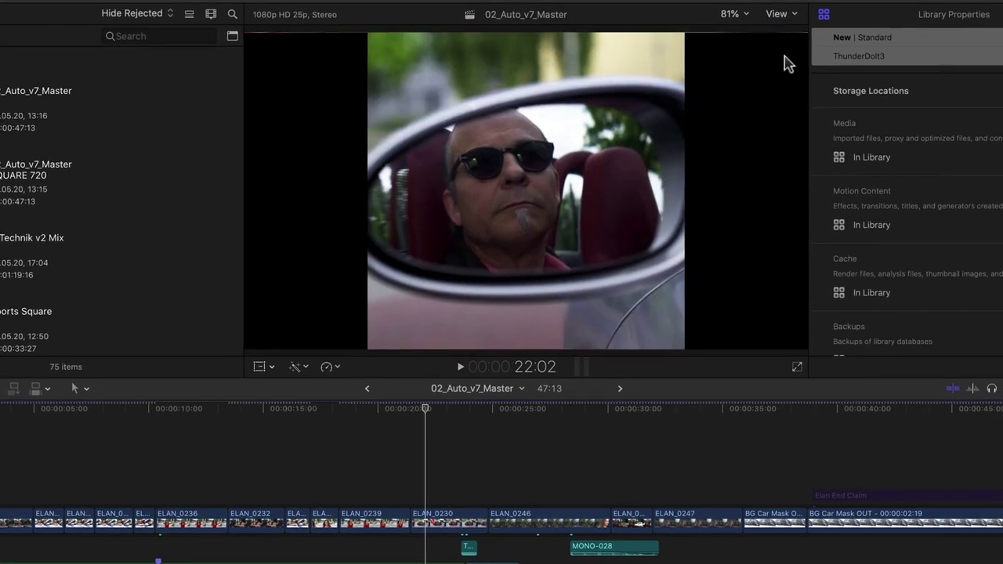
left_click(776, 12)
mouse_move(831, 282)
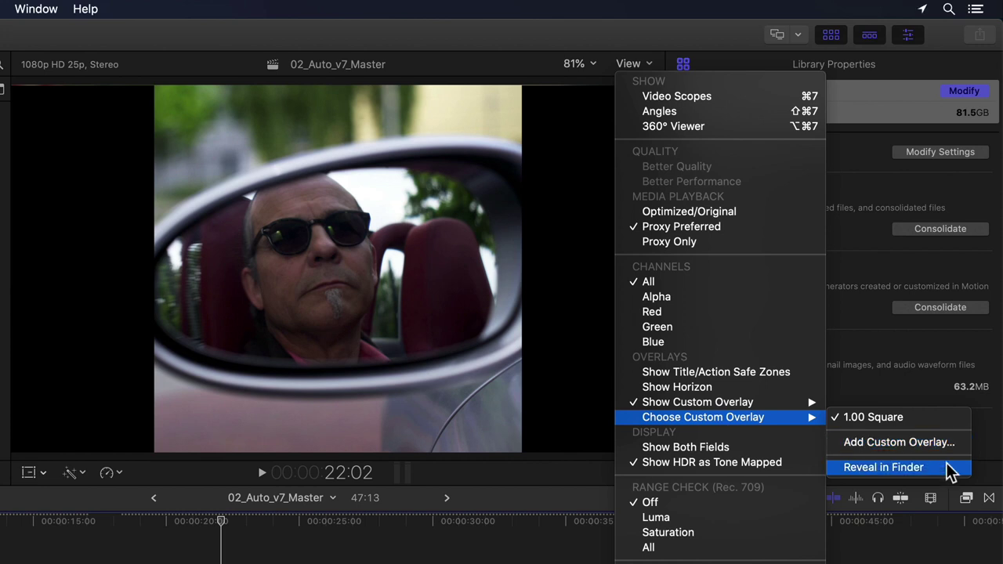
left_click(946, 467)
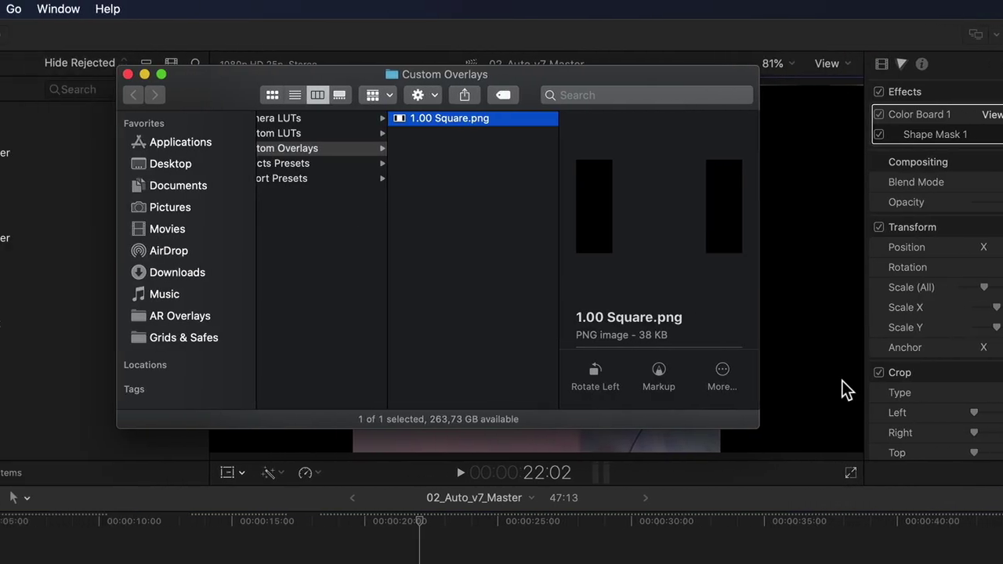
scroll(482, 289, "left", 5)
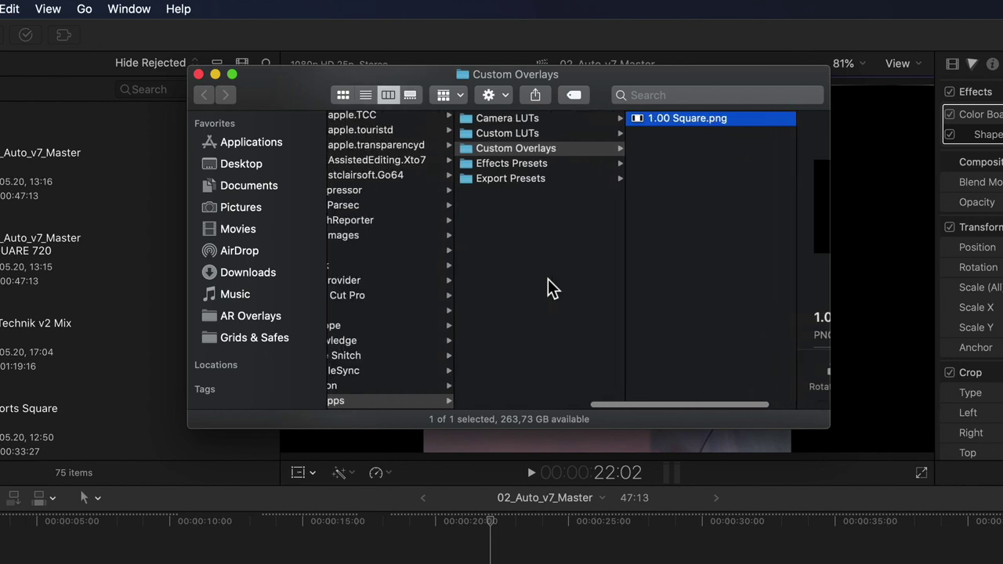
scroll(549, 287, "left", 10)
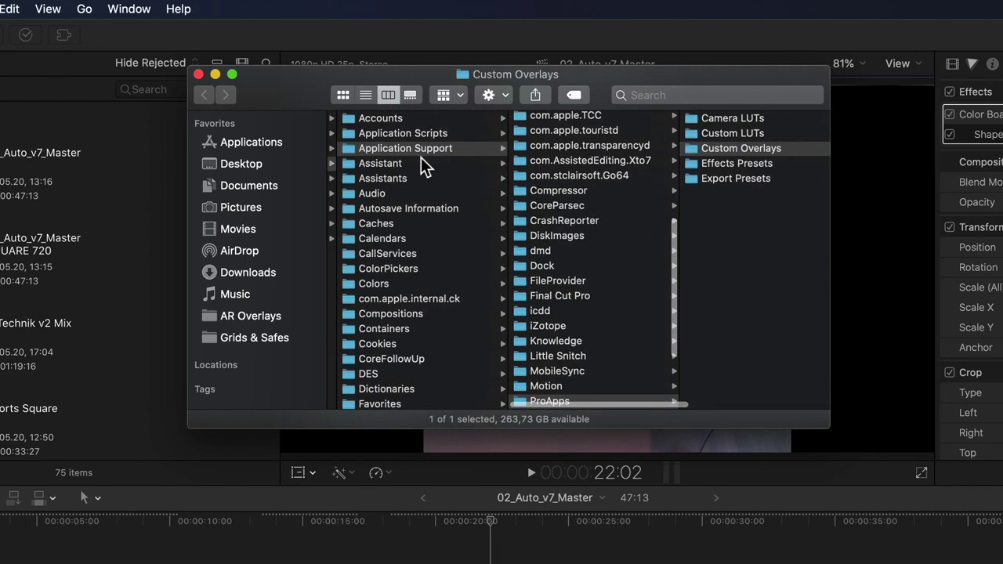
scroll(562, 359, "down", 3)
scroll(562, 359, "right", 8)
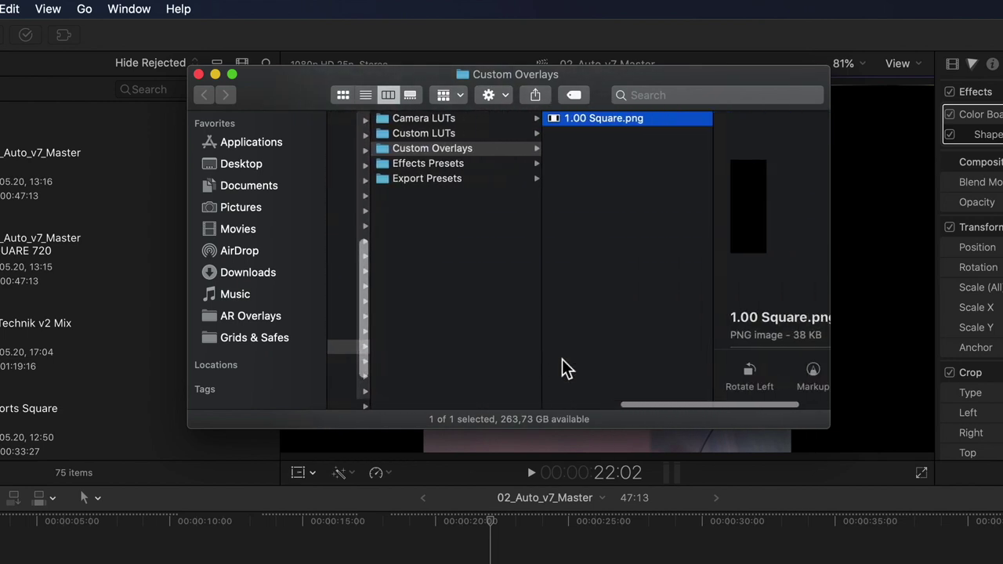
scroll(562, 359, "right", 2)
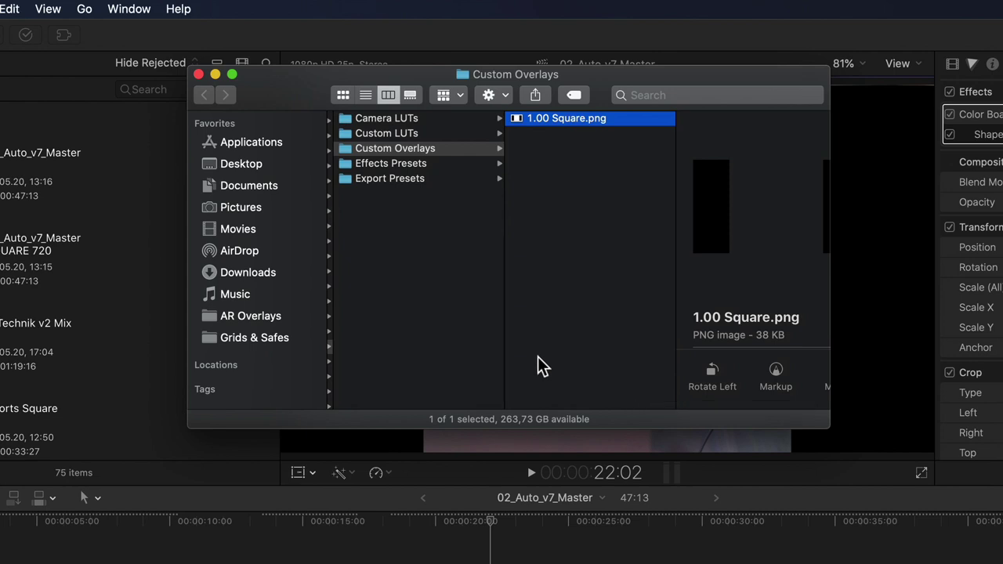
Copy all images from the Grids & Safes folder into the Custom Overlays folder and return to Final Cut Pro.
left_click(257, 338, "super")
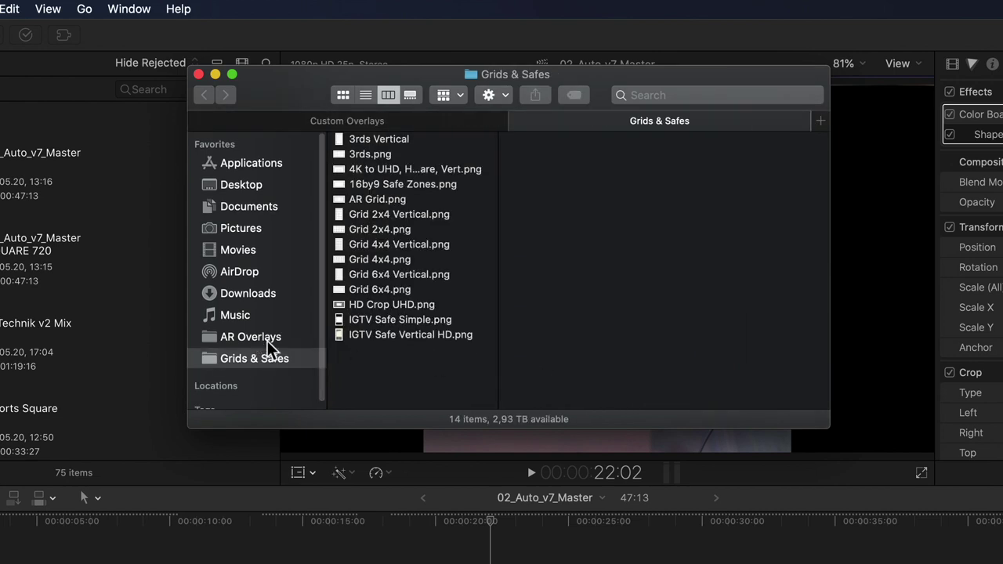
left_click_drag(392, 369, 612, 208)
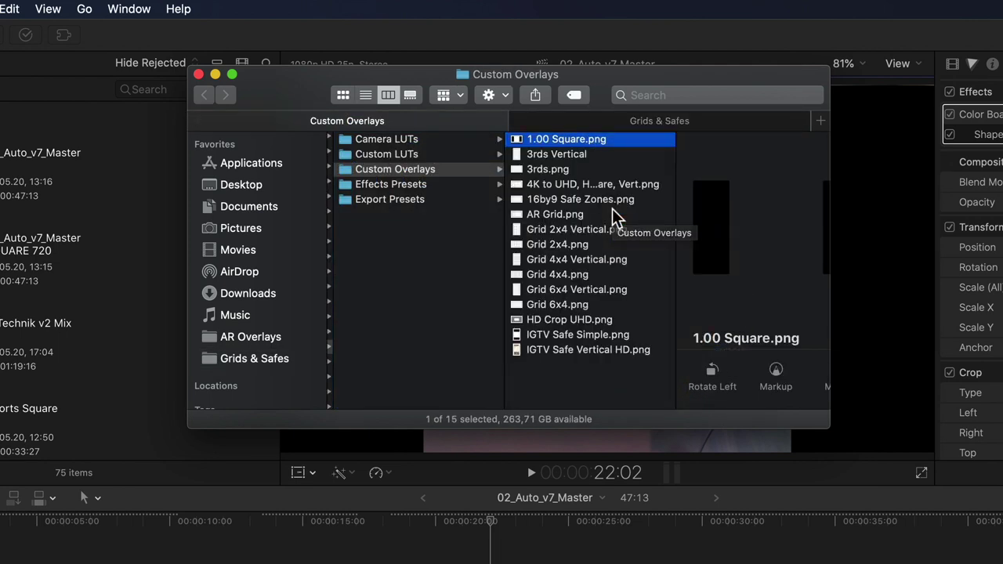
left_click(755, 498)
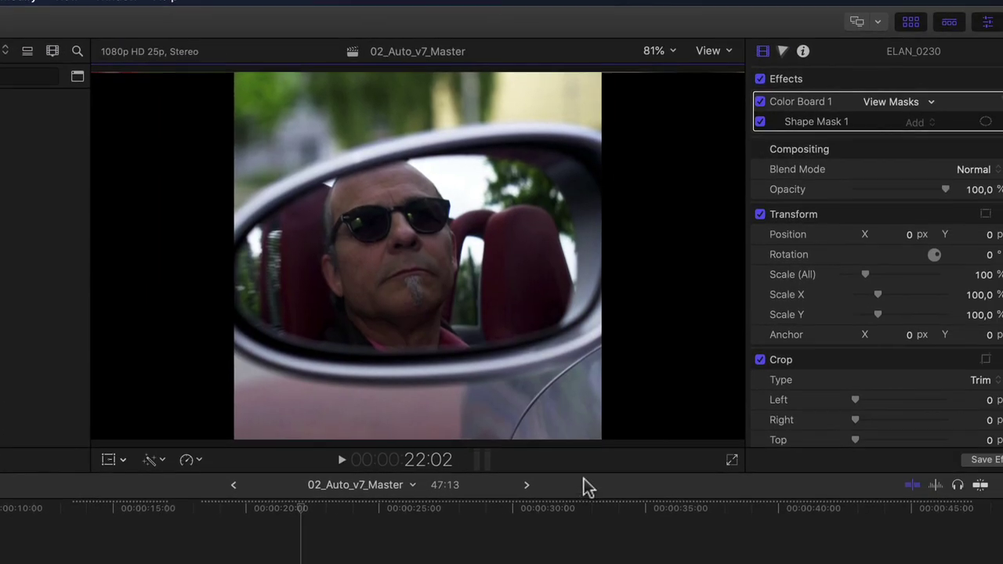
Show the AR Grid custom overlay in the 02_Auto_v7_Master viewer and switch to the IGTV Safe Vertical HD overlay.
left_click(708, 51)
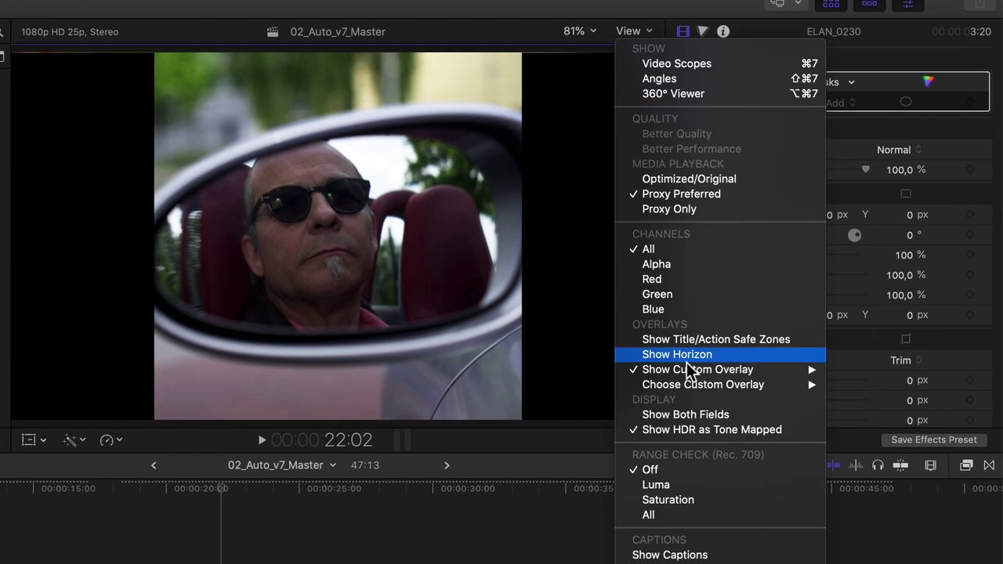
mouse_move(690, 384)
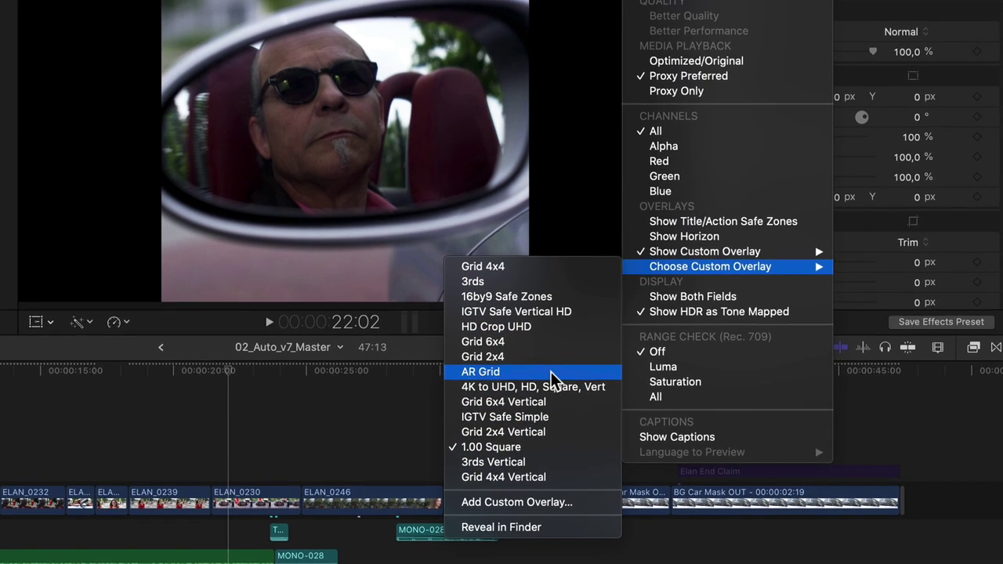
left_click(546, 374)
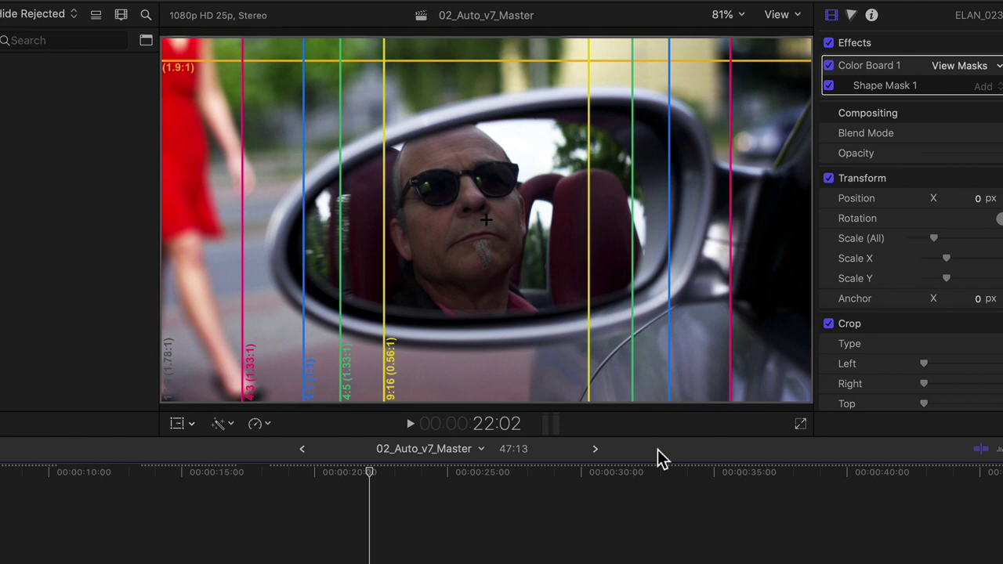
left_click(800, 19)
mouse_move(818, 370)
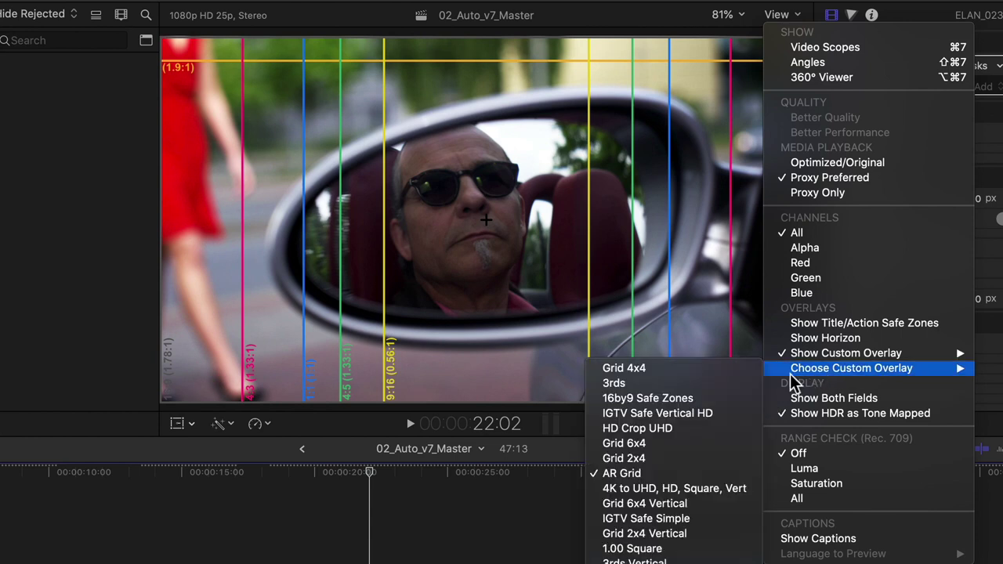
left_click(716, 416)
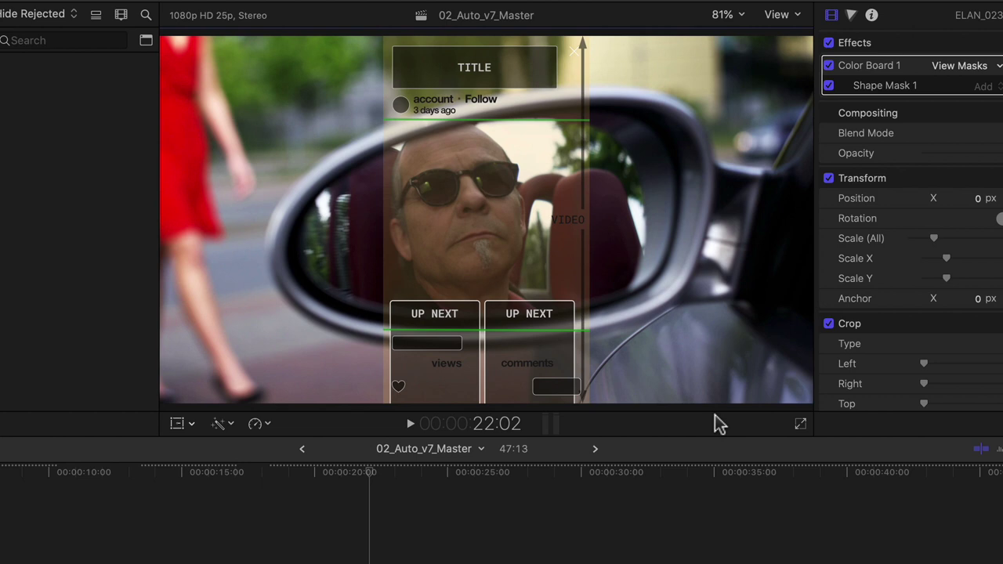
Go to the 02_Auto_v7_Master SQUARE 720 timeline and choose Grid 2x4 Vertical as the custom overlay.
left_click(595, 449)
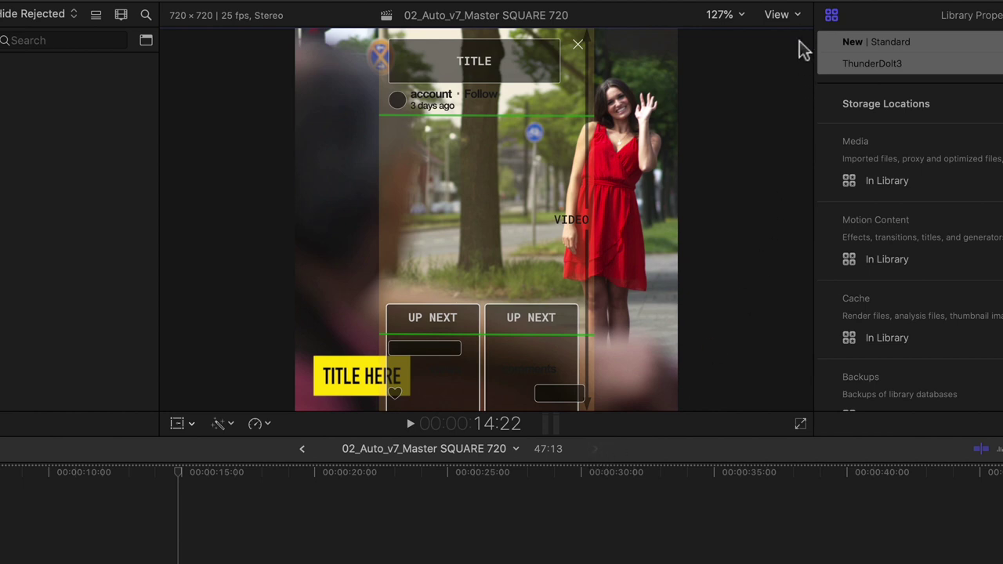
left_click(797, 15)
mouse_move(825, 375)
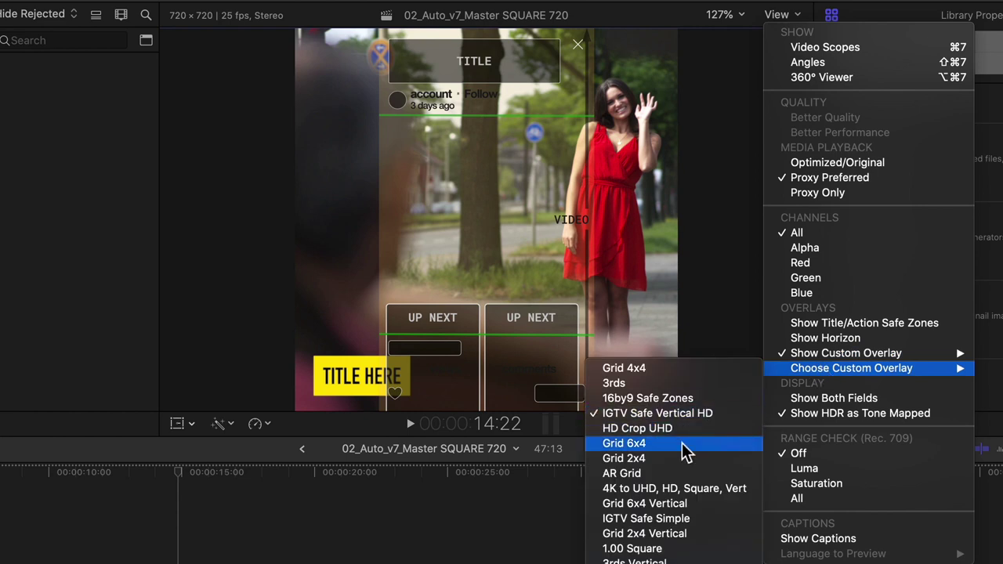
left_click(679, 534)
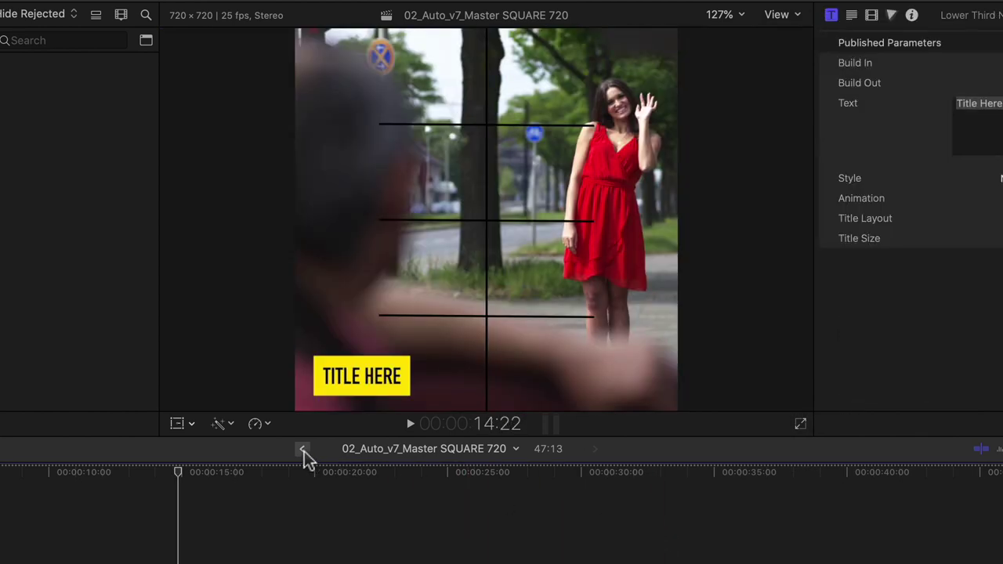
Return to the 02_Auto_v7_Master timeline and choose Grid 6x4 as the custom overlay.
left_click(303, 453)
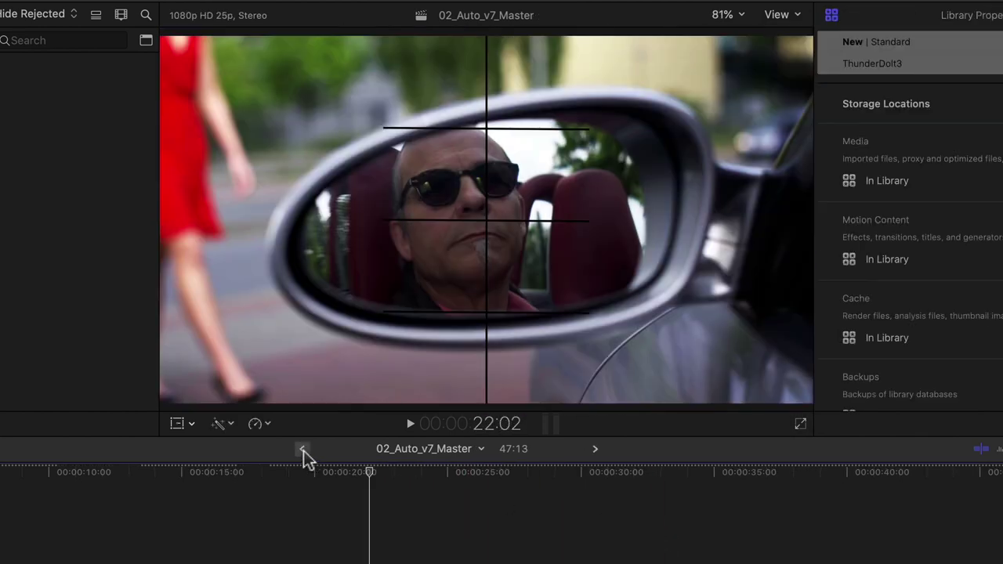
left_click(793, 16)
mouse_move(828, 371)
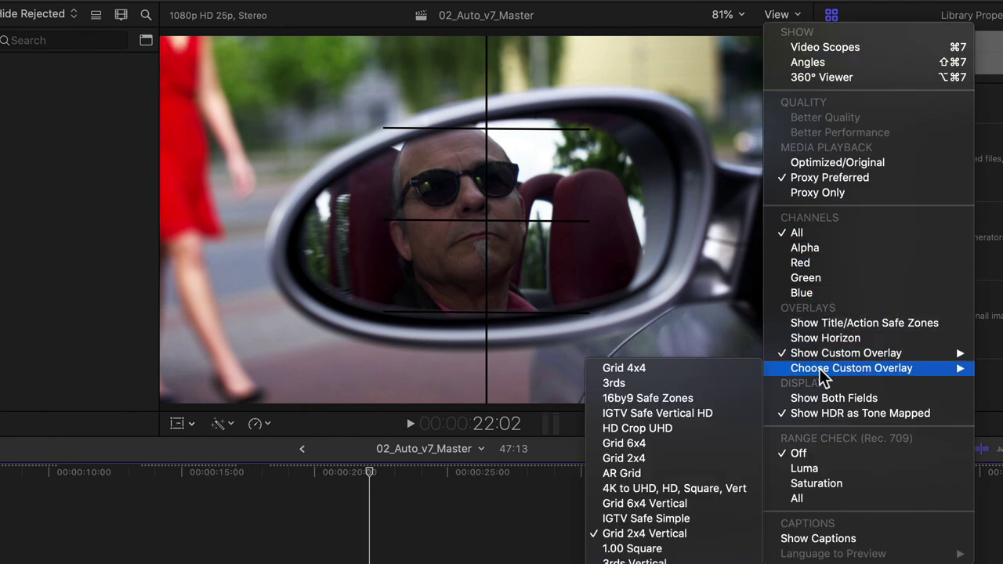
left_click(718, 444)
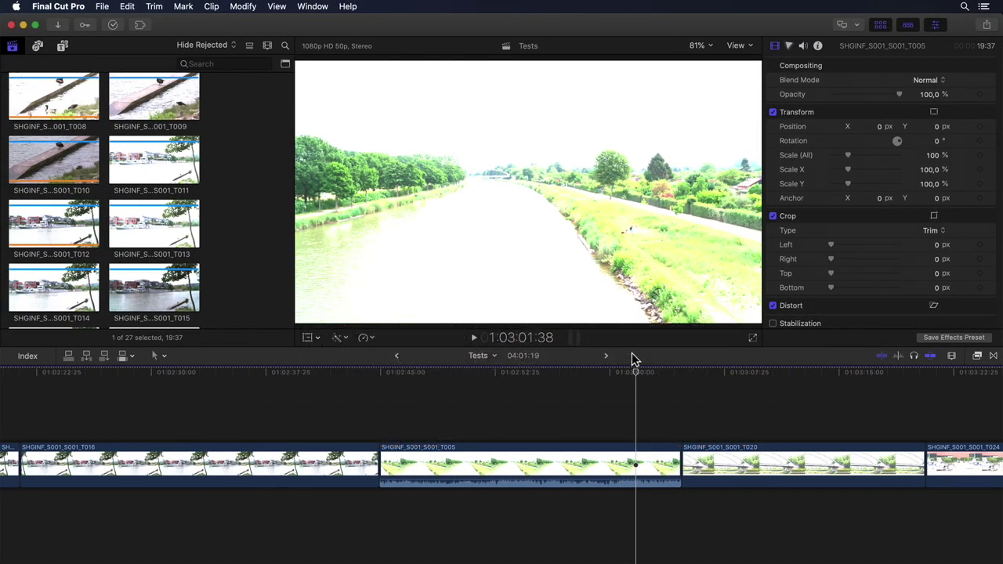
scroll(651, 374, "right", 5)
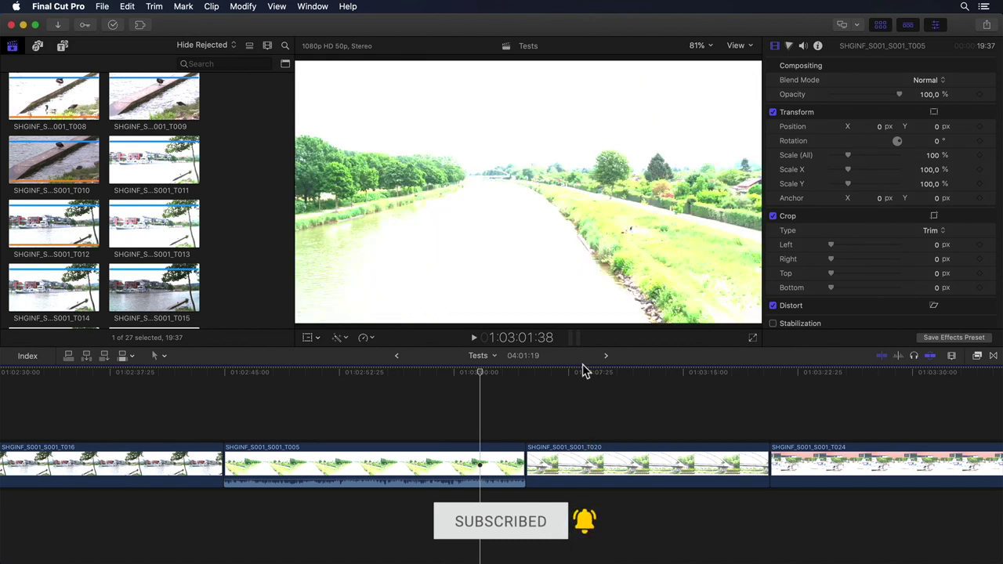
scroll(582, 374, "left", 5)
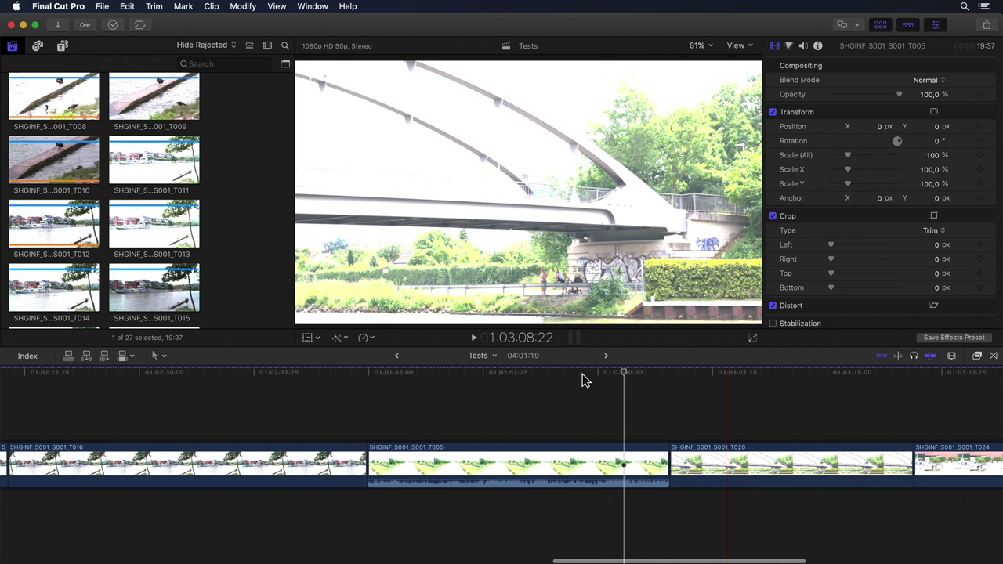
scroll(582, 374, "left", 1)
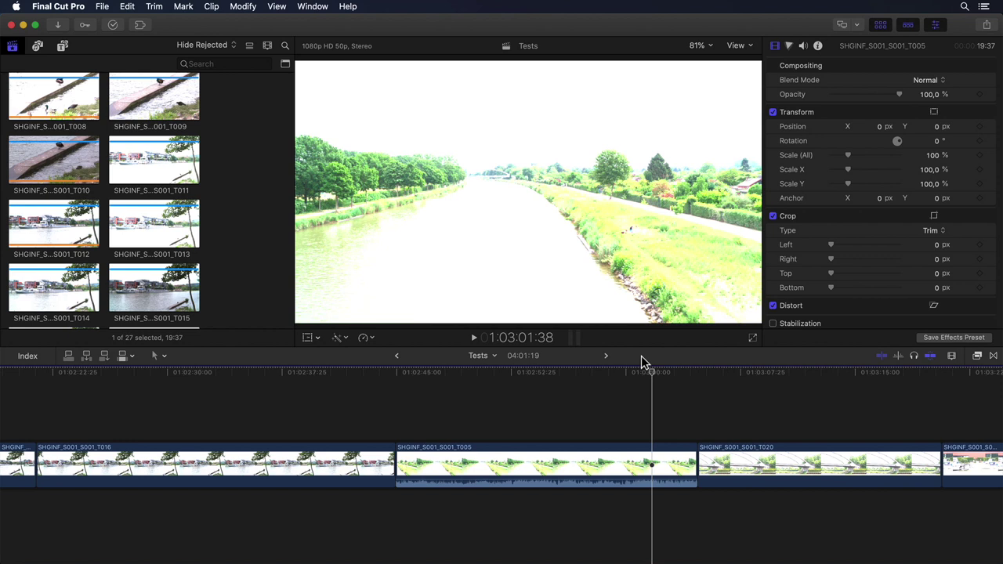
left_click(151, 232)
left_click(668, 431)
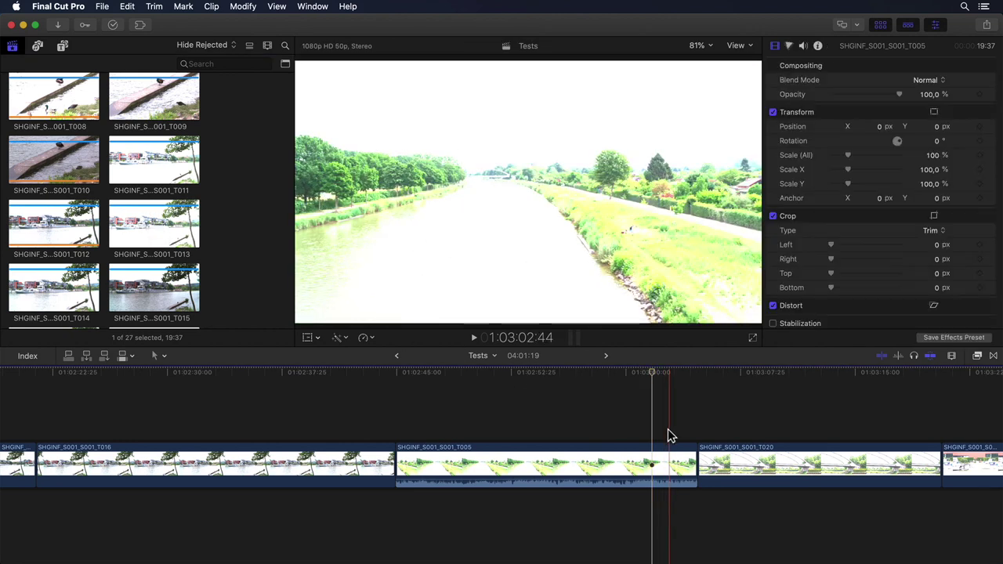
Show the Settings metadata view for clip SHGINF_S001_S001_T005 and keep Sony S-Log3/S-Gamut3 as its RAW to Log Conversion.
left_click(656, 455)
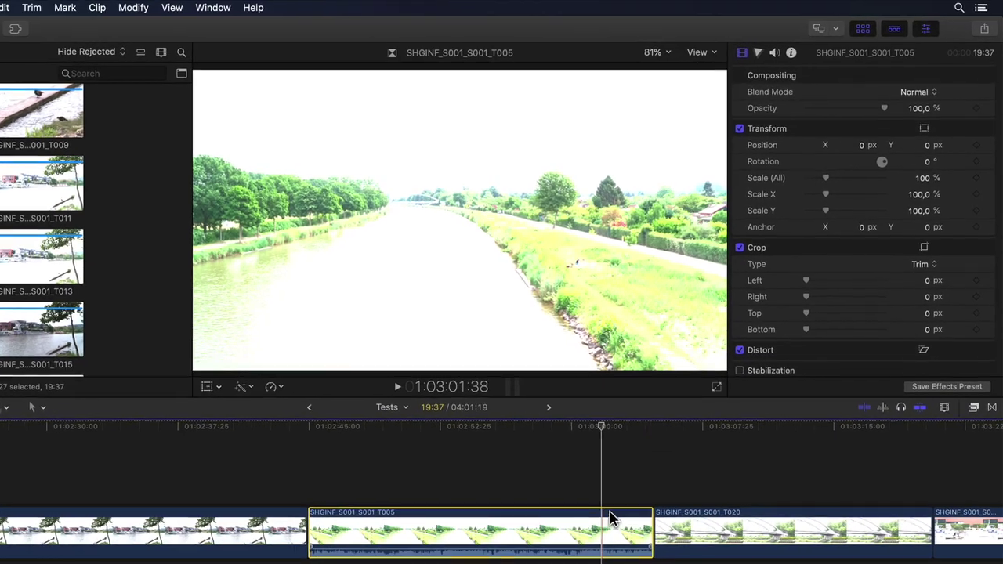
left_click(788, 54)
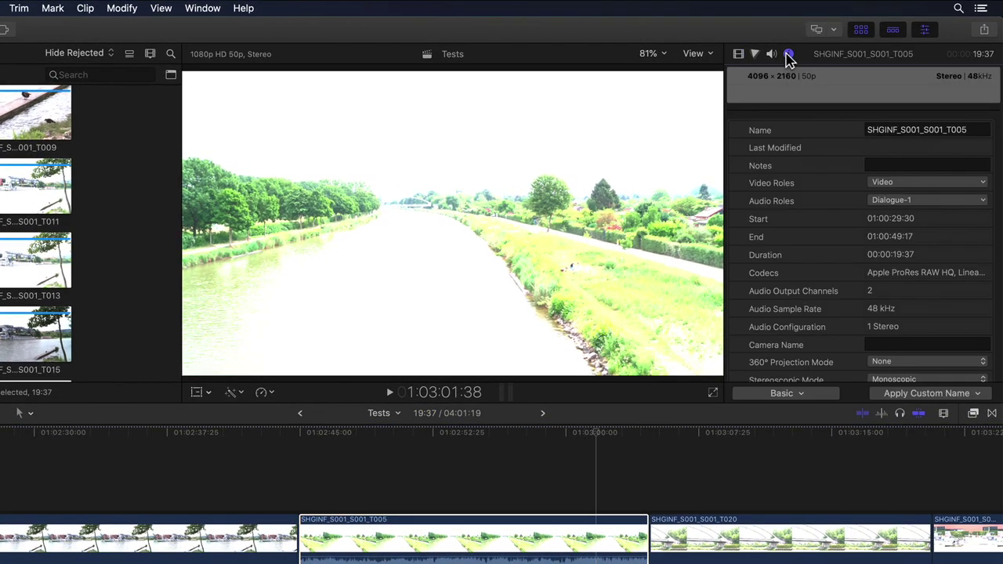
left_click(802, 394)
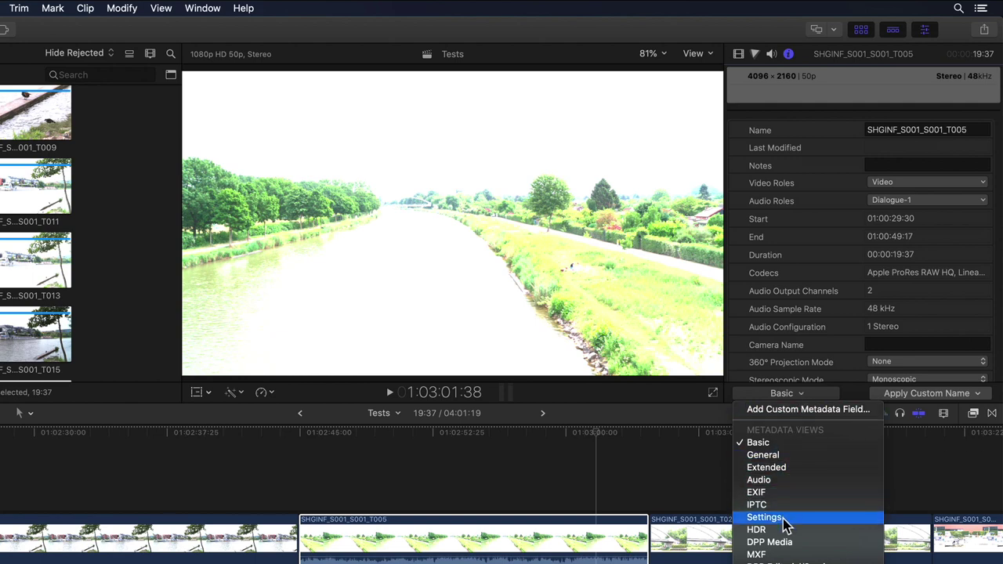
left_click(836, 521)
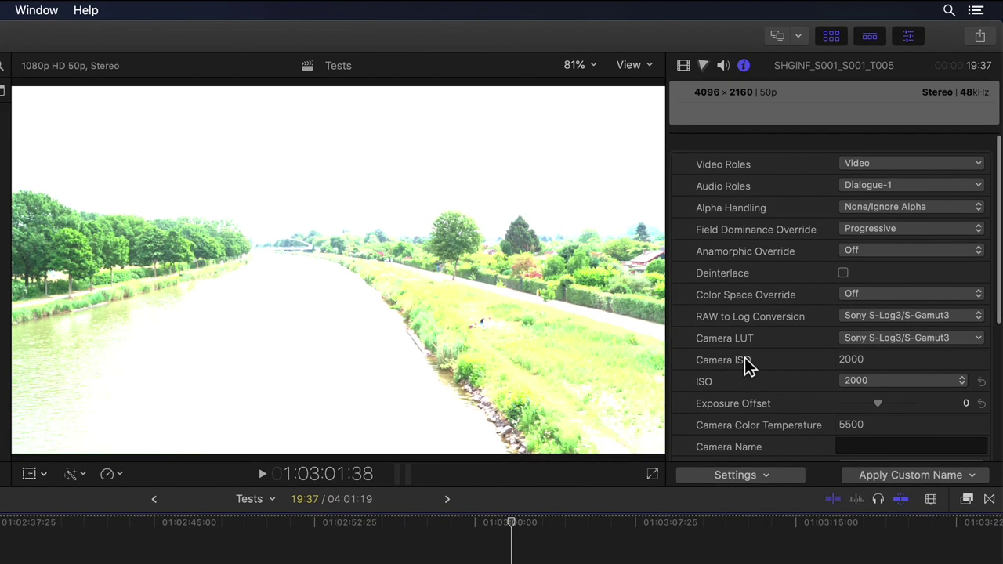
scroll(745, 361, "down", 3)
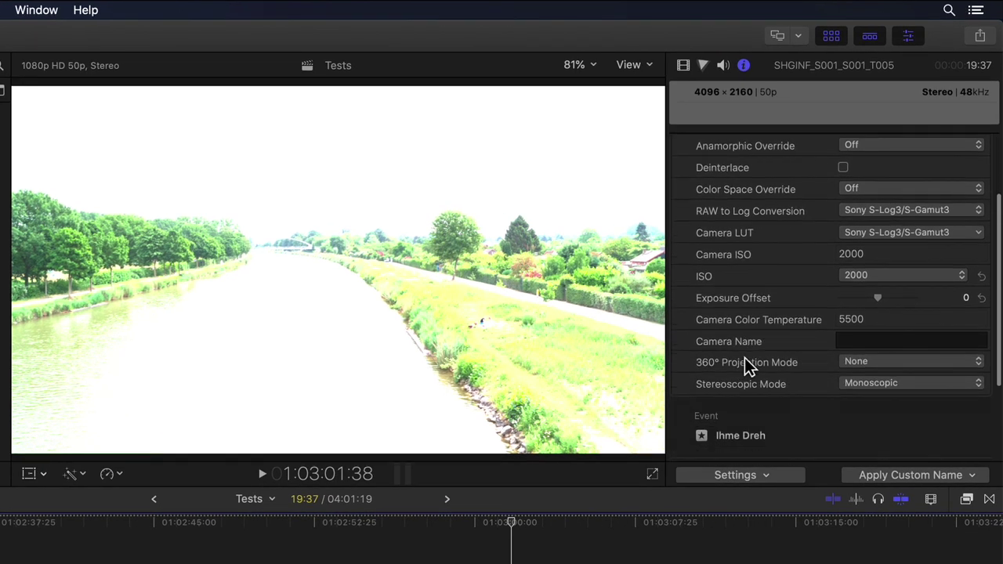
left_click(975, 211)
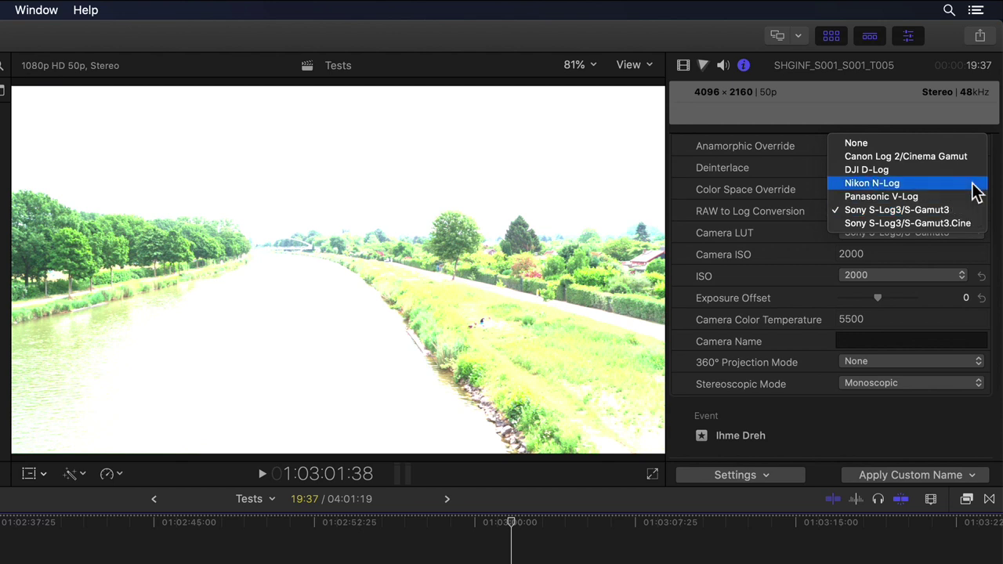
left_click(863, 210)
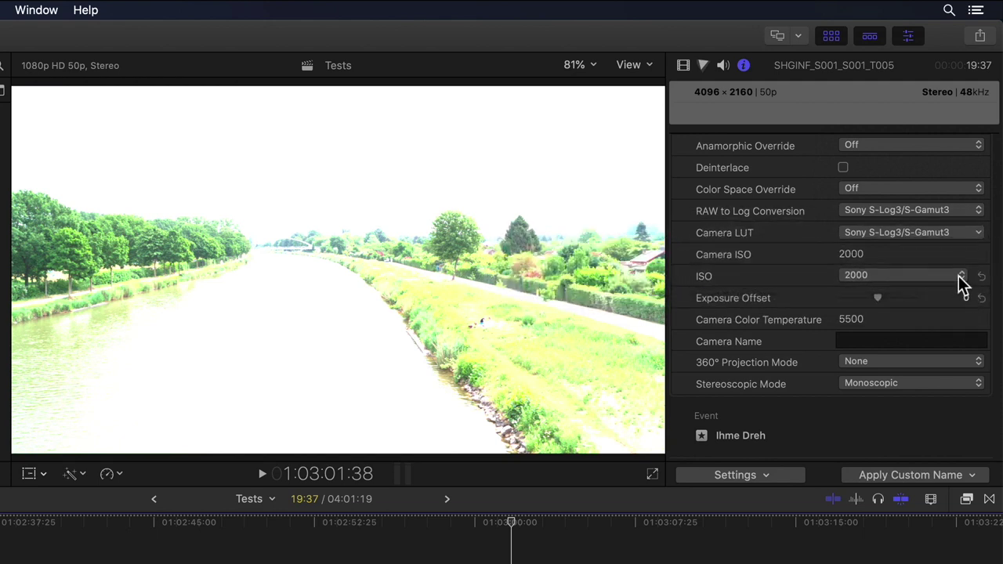
Lower the ISO of clip SHGINF_S001_S001_T005 to 800 and on to 200, and try out its Exposure Offset.
left_click(957, 277)
left_click(934, 223)
left_click(915, 278)
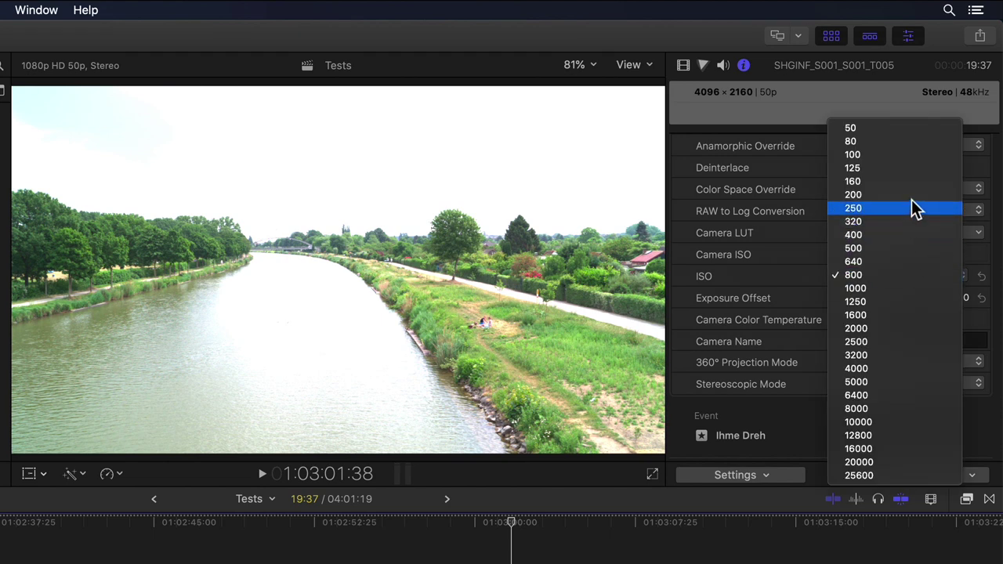
left_click(912, 195)
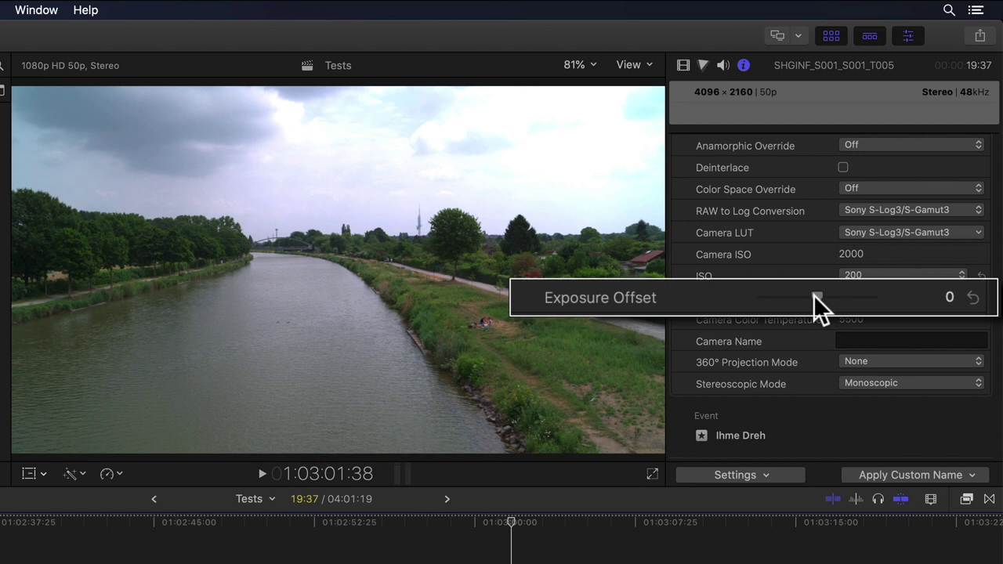
left_click_drag(840, 298, 878, 305)
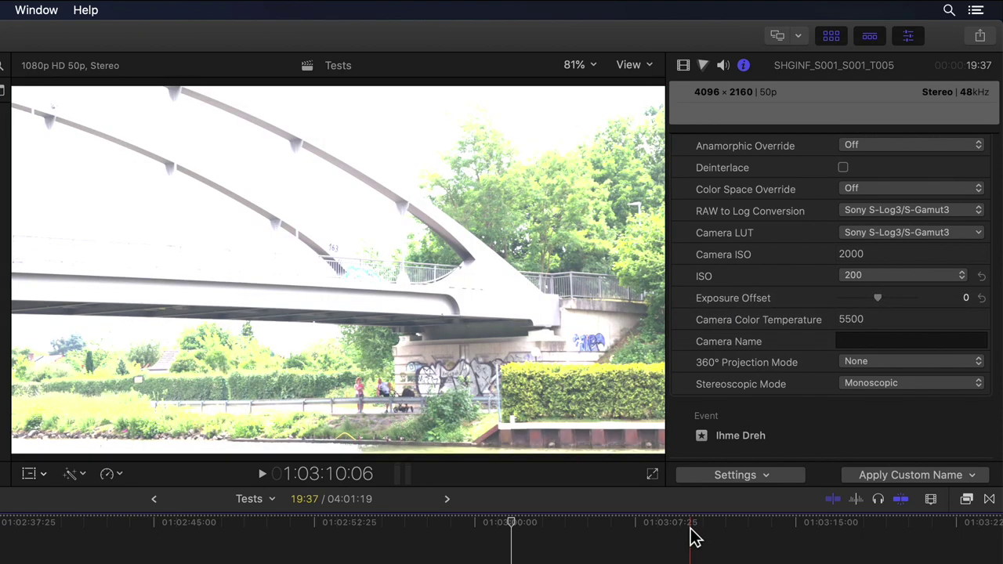
Go to the bridge clip SHGINF_S001_S001_T020, lower its ISO to 400 and on to 200, and try and reset its Exposure Offset.
left_click(691, 536)
left_click(690, 532)
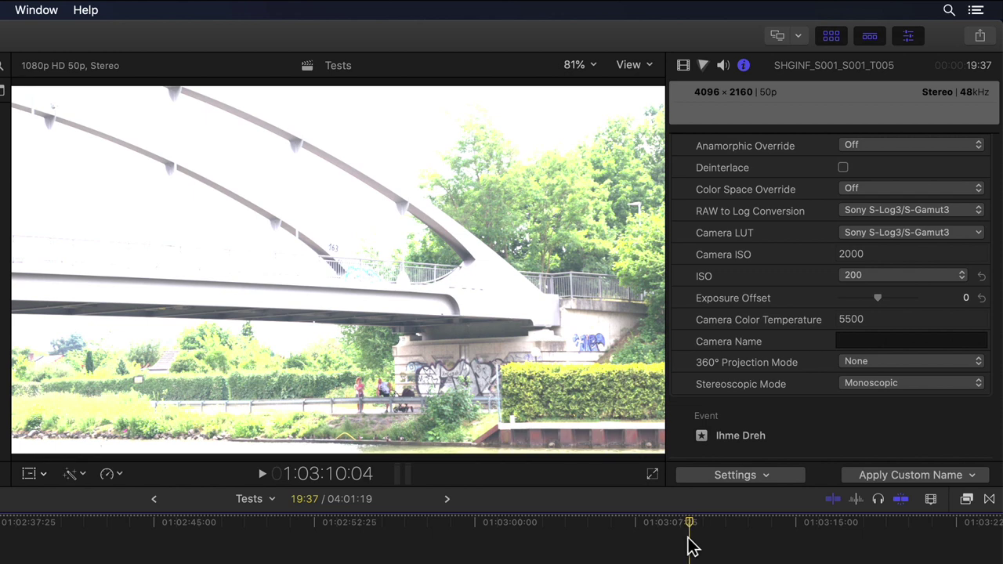
left_click(869, 284)
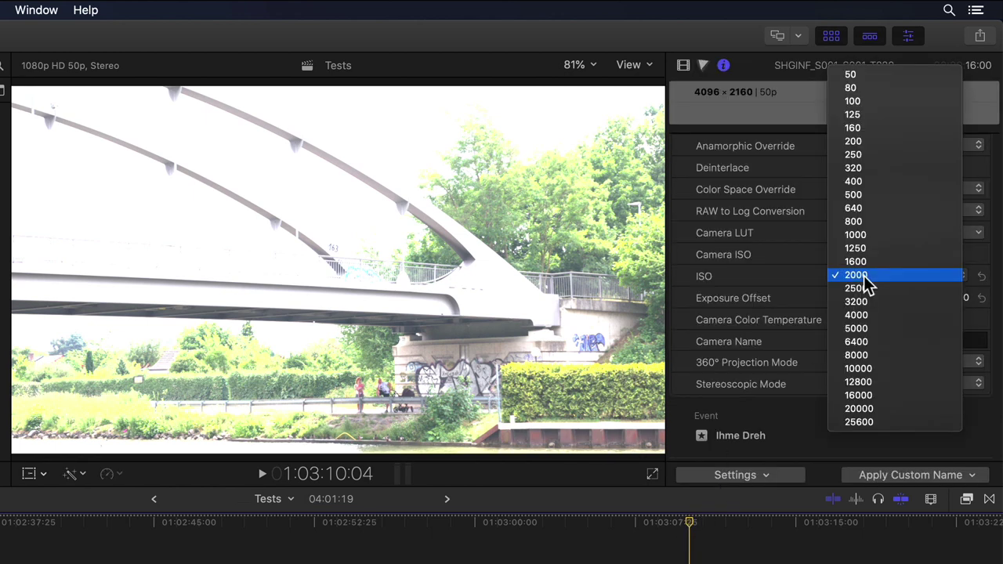
left_click(878, 182)
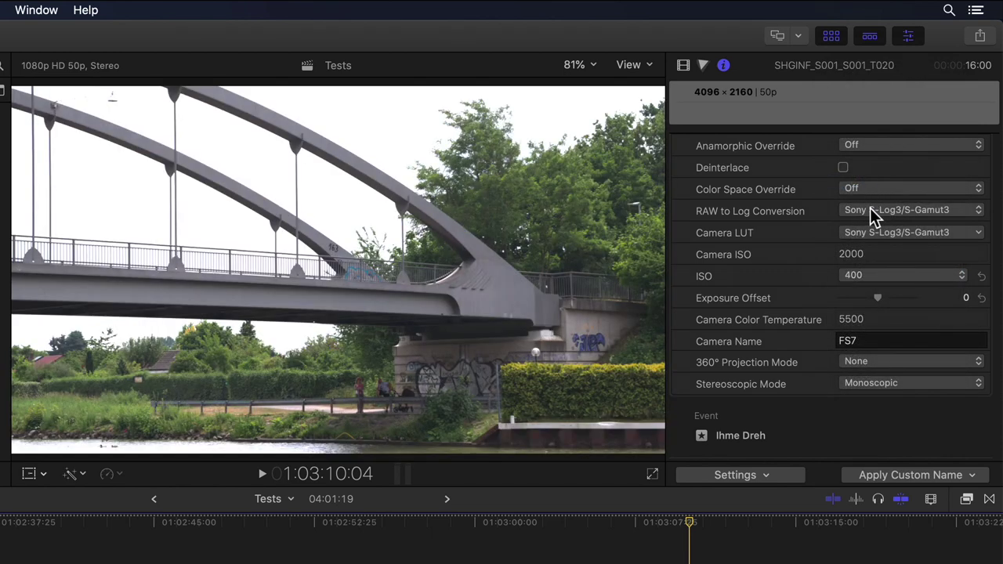
left_click(862, 275)
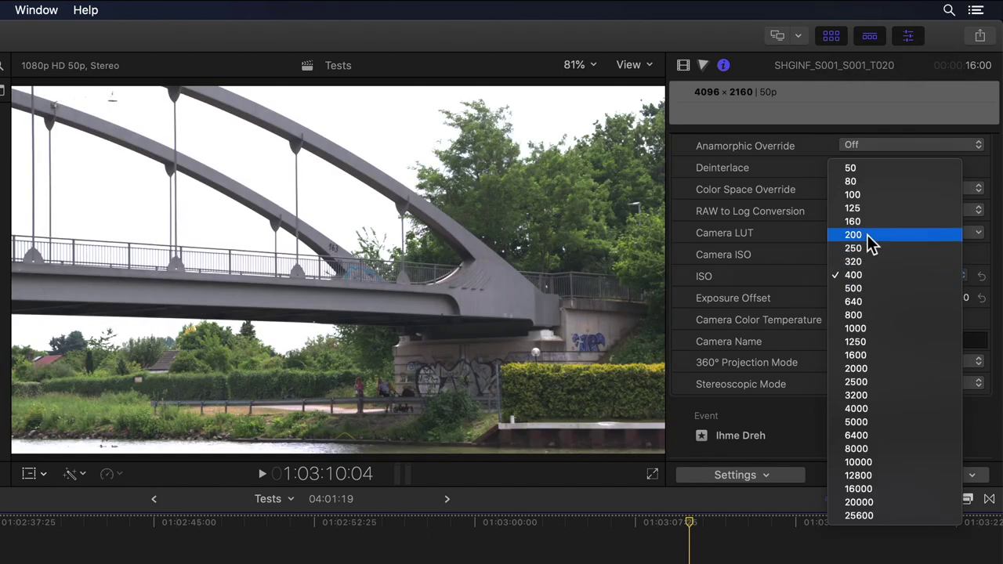
left_click(870, 242)
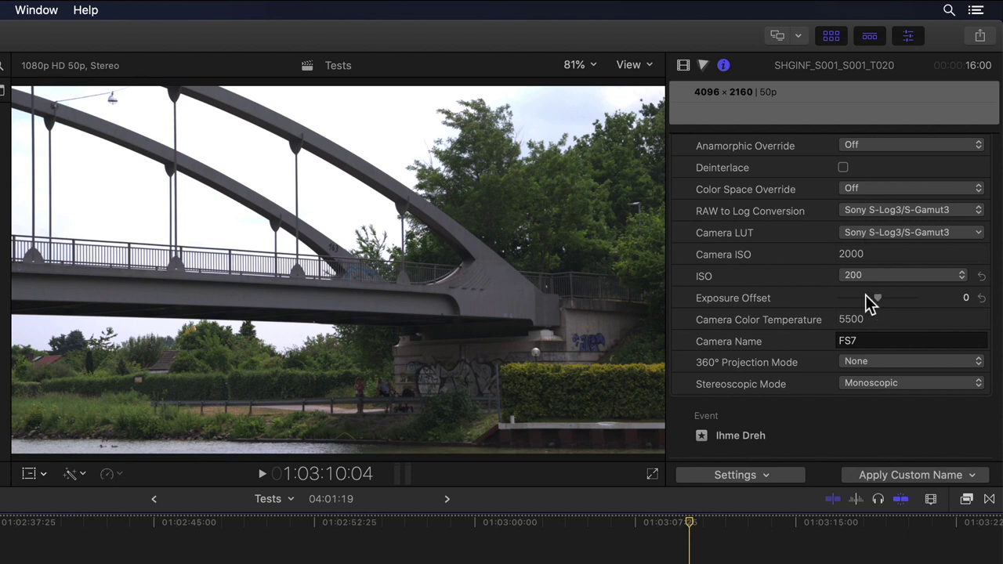
mouse_move(876, 298)
left_mouse_down()
mouse_move(862, 298)
mouse_move(873, 298)
left_mouse_up()
left_click(981, 298)
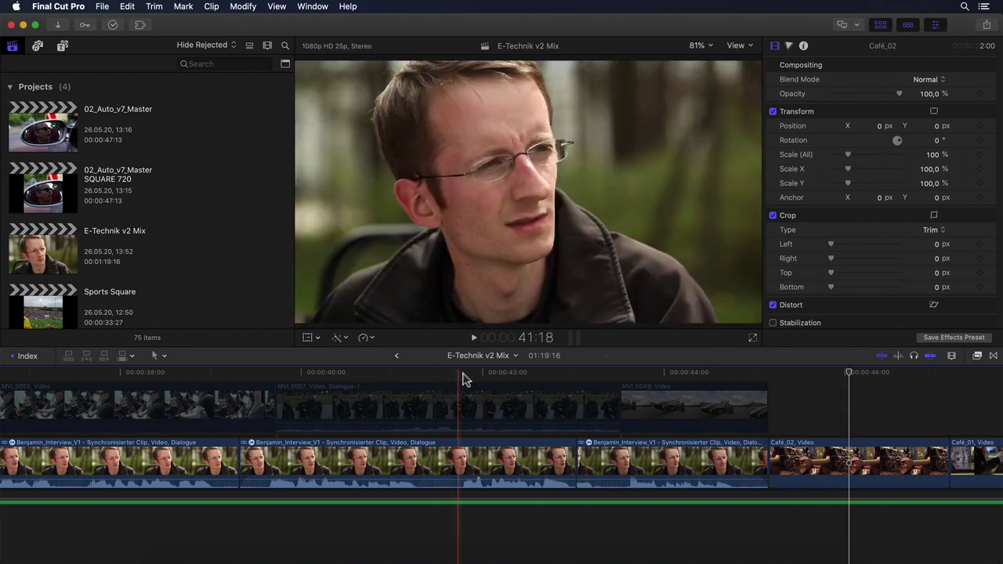
Place the playhead at 00:00:42:19 in the E-Technik v2 Mix timeline, just before the cut between the last two interview clips.
scroll(581, 379, "up", 2)
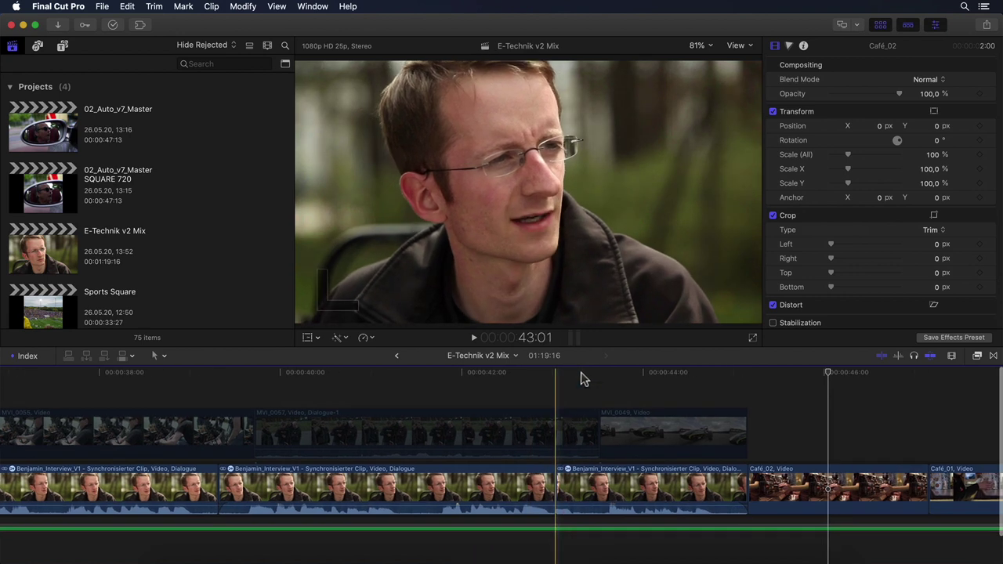
scroll(581, 379, "left", 2)
scroll(581, 379, "left", 2)
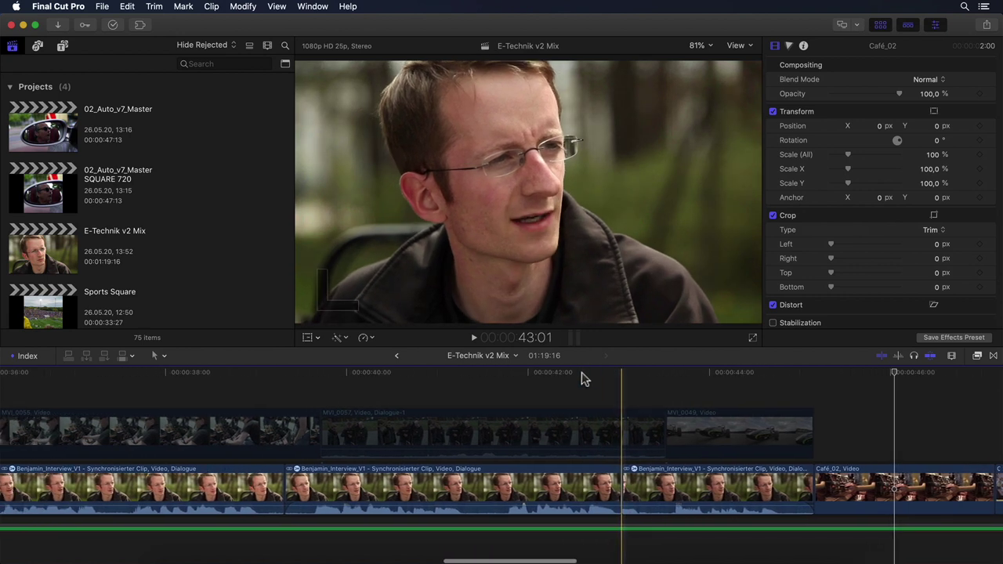
scroll(581, 374, "down", 2)
scroll(582, 373, "left", 1)
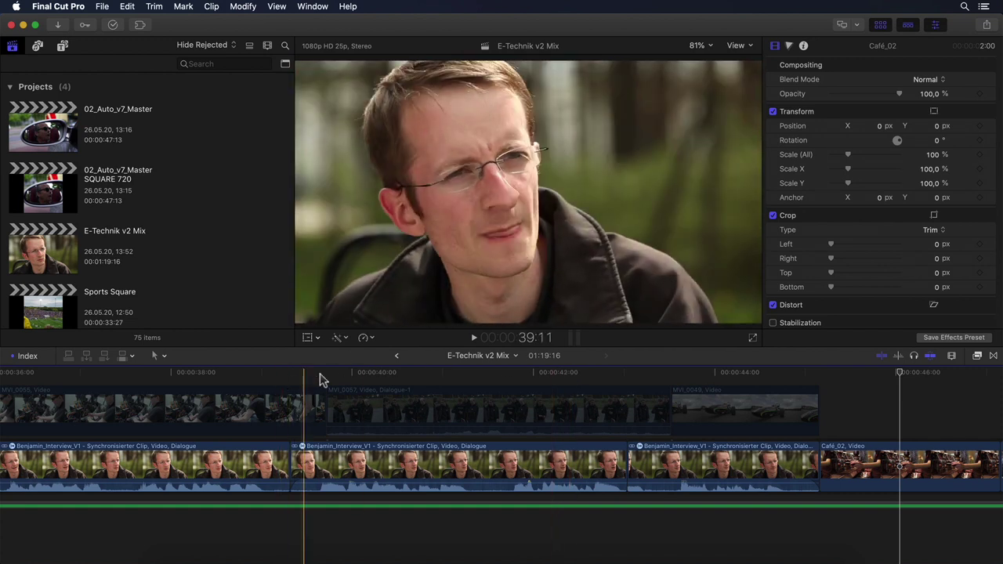
left_click(604, 373)
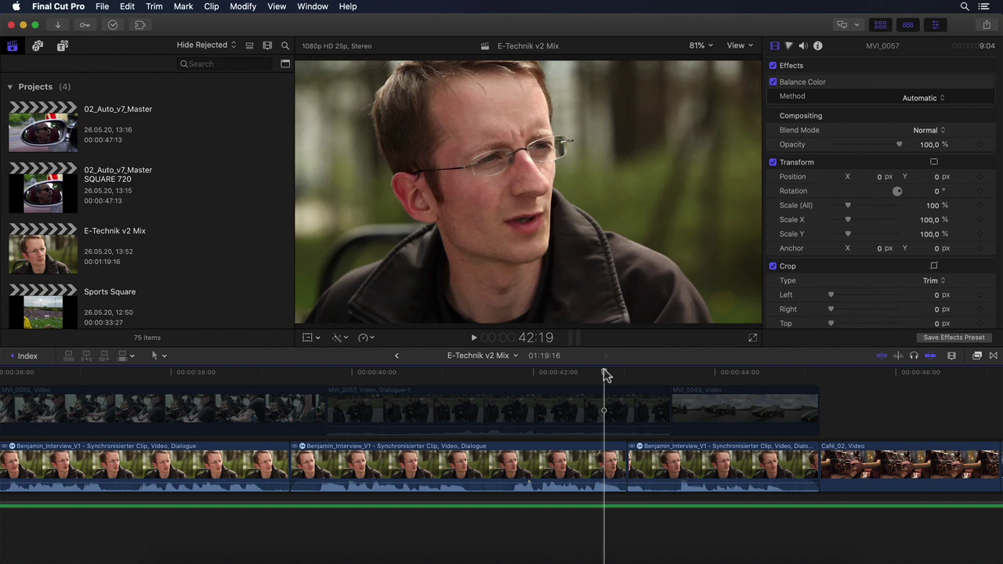
scroll(604, 375, "right", 5)
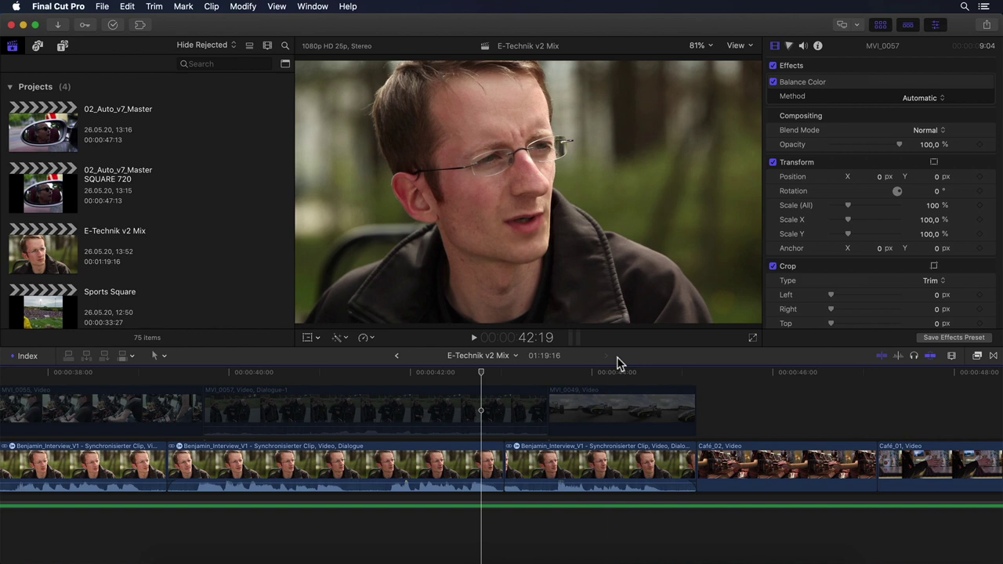
Show the default durations in the Editing preferences and examine the available Adjust Audio Fades commands.
key("super+comma")
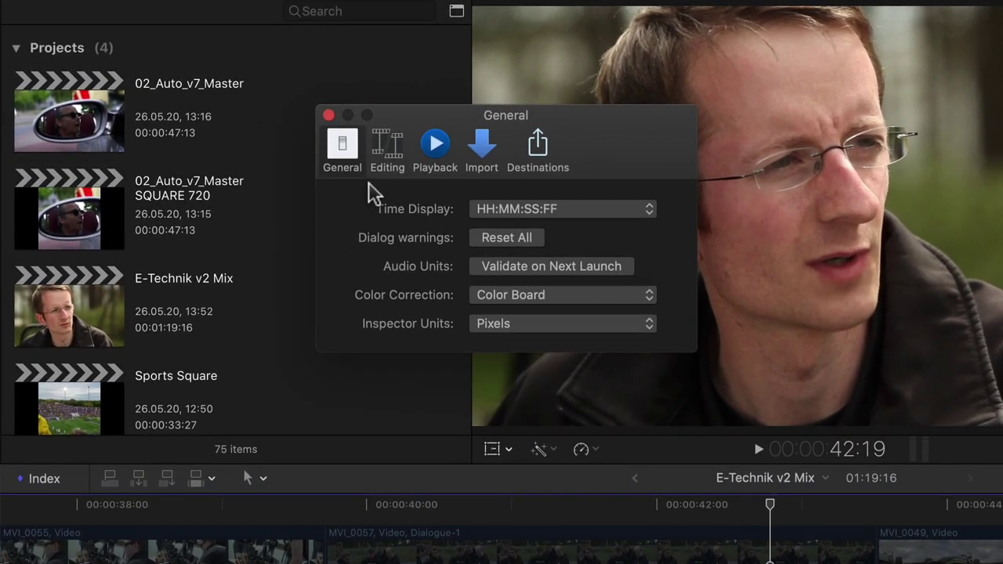
left_click(387, 149)
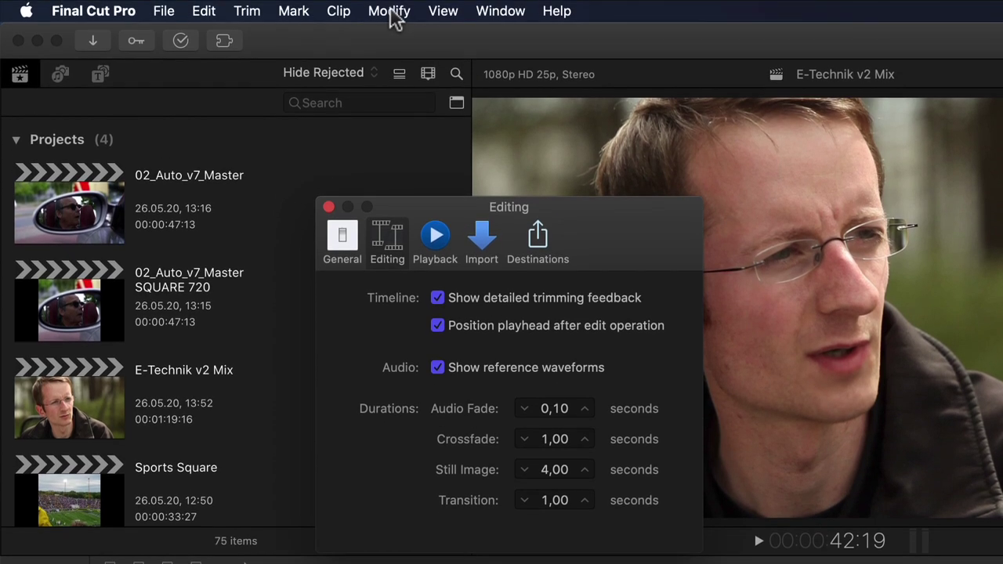
left_click(389, 11)
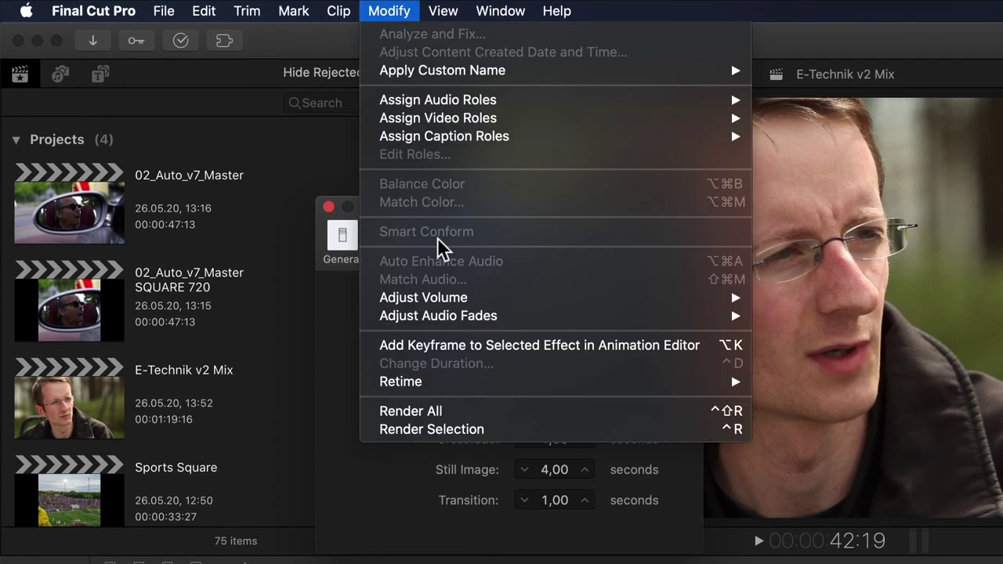
mouse_move(452, 325)
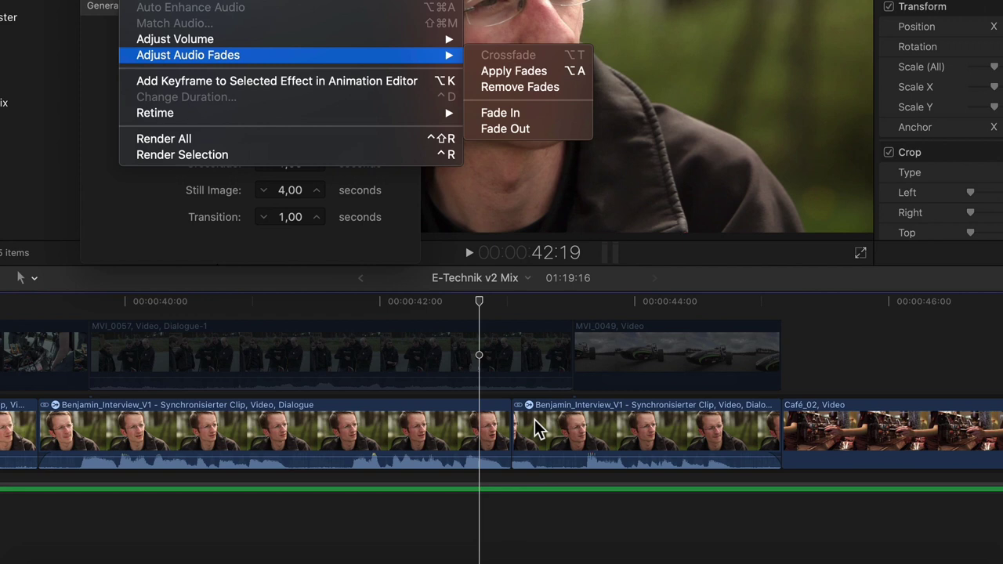
key("Escape")
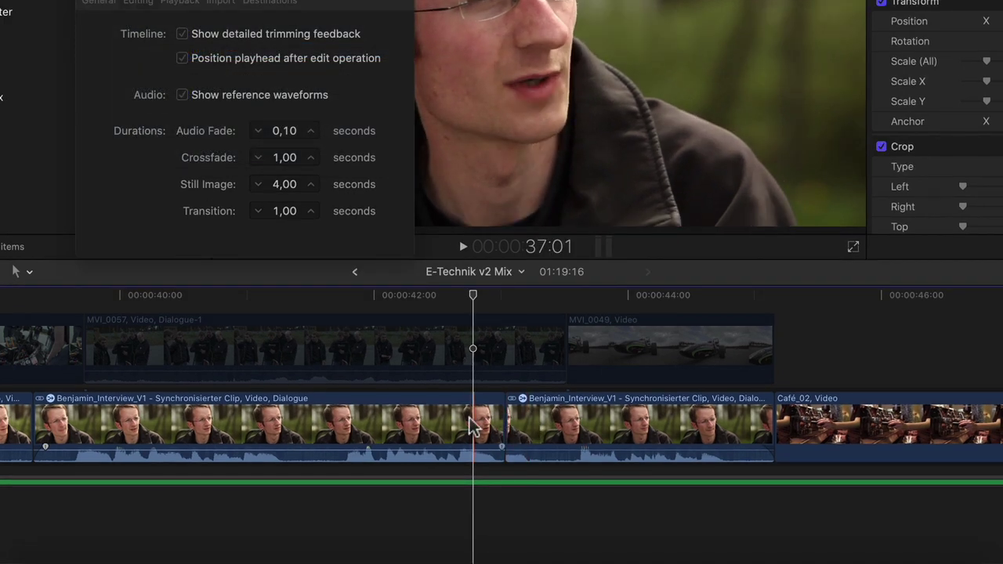
Select the two adjacent interview clips around the cut after the playhead and expand their audio.
left_click(473, 428)
key("ctrl+s")
left_click(532, 423, "super")
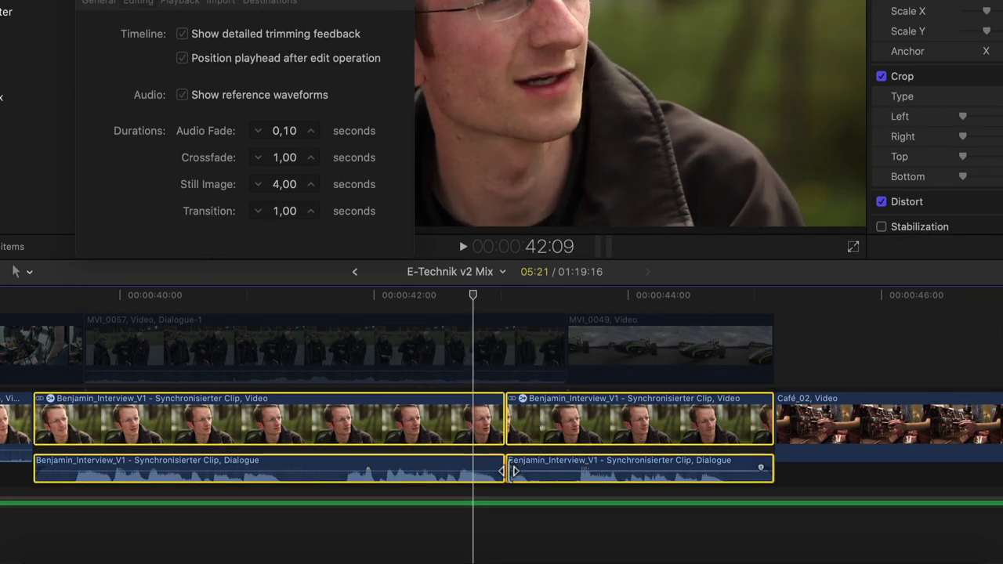
Try applying audio fades to both selected interview clips and adjusting a fade handle at their cut, and undo the change.
key("alt+a")
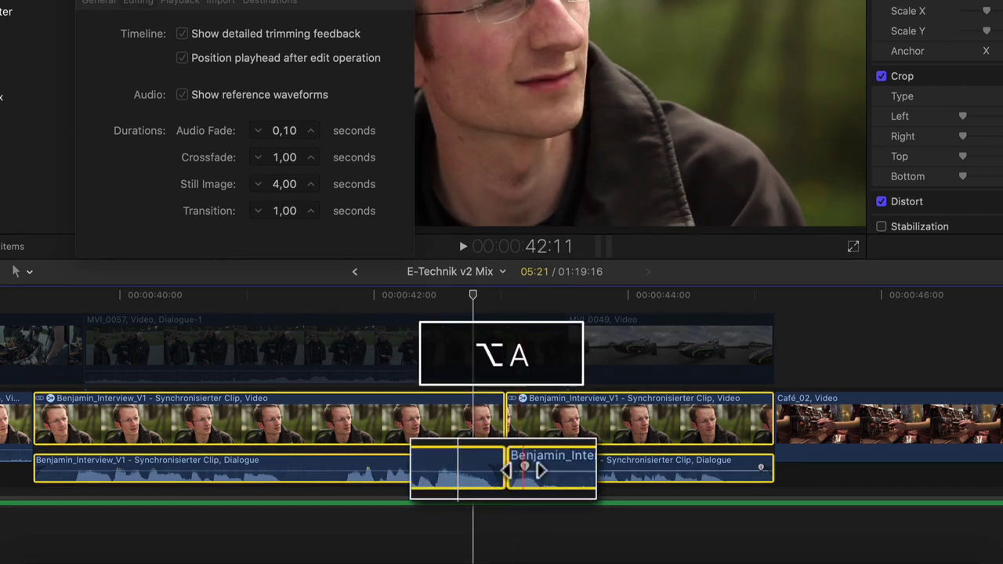
left_click_drag(505, 469, 482, 469)
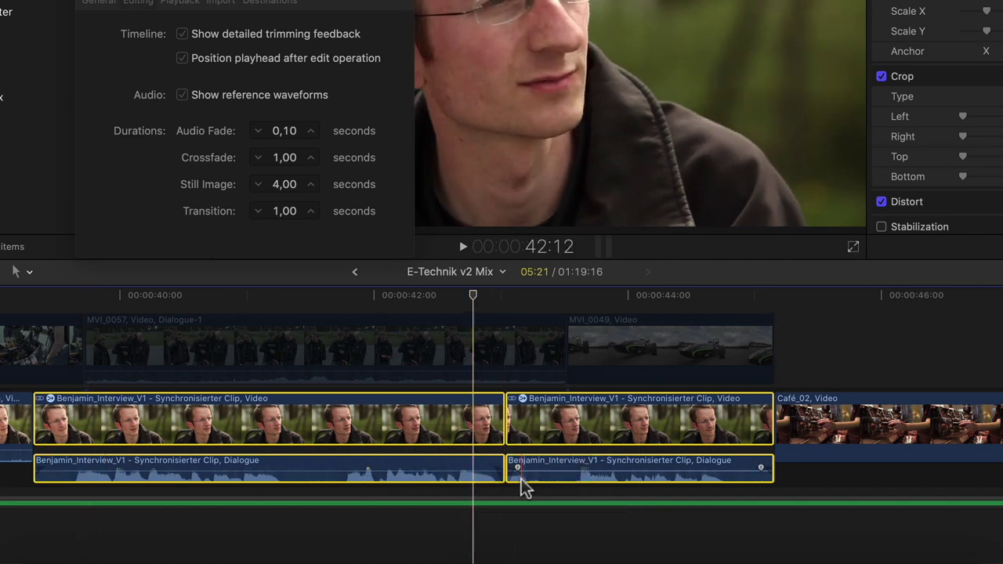
key("super+z")
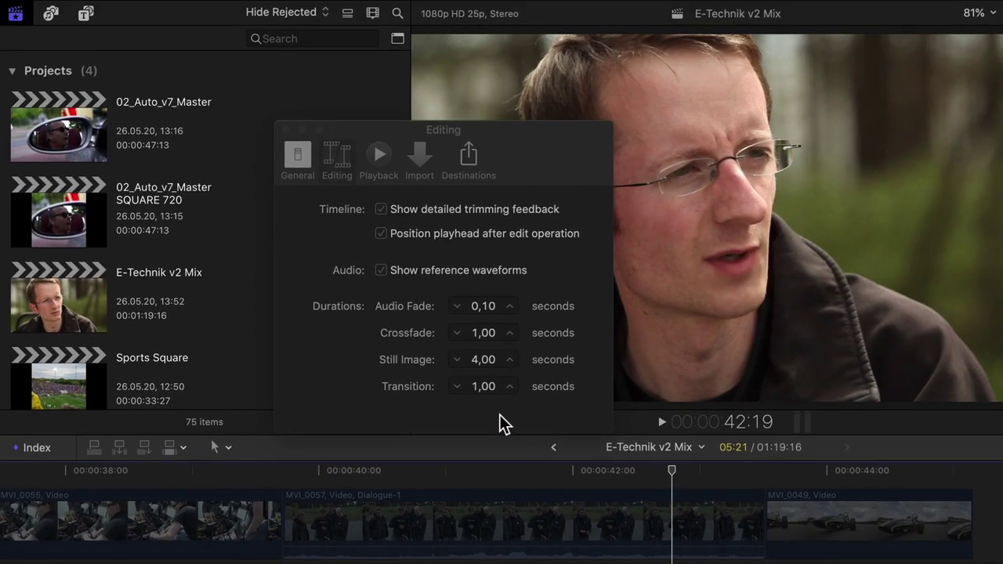
Review the duration settings in the Editing preferences, close the preferences and bring up the modification commands for the selected clips.
left_click(300, 232)
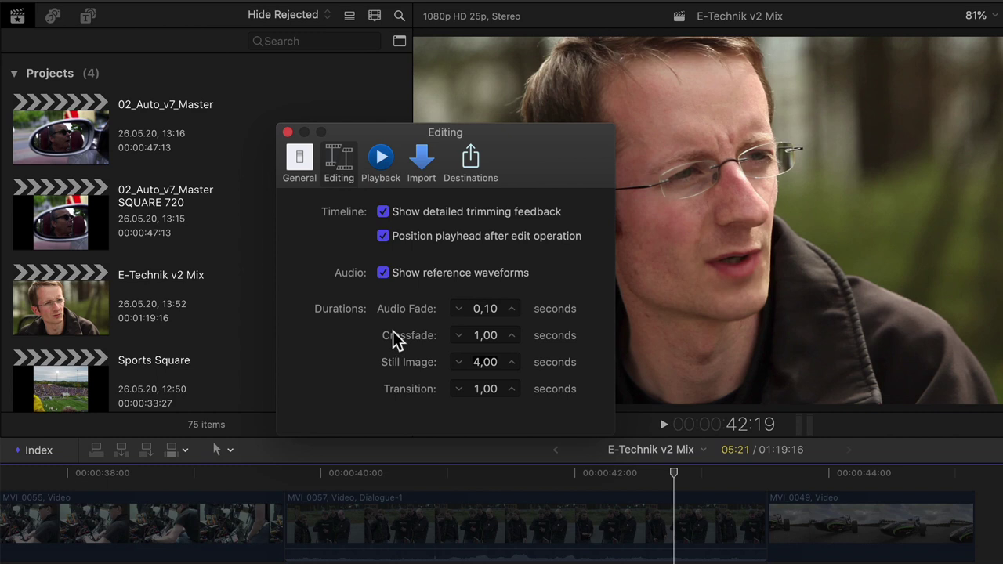
left_click(288, 132)
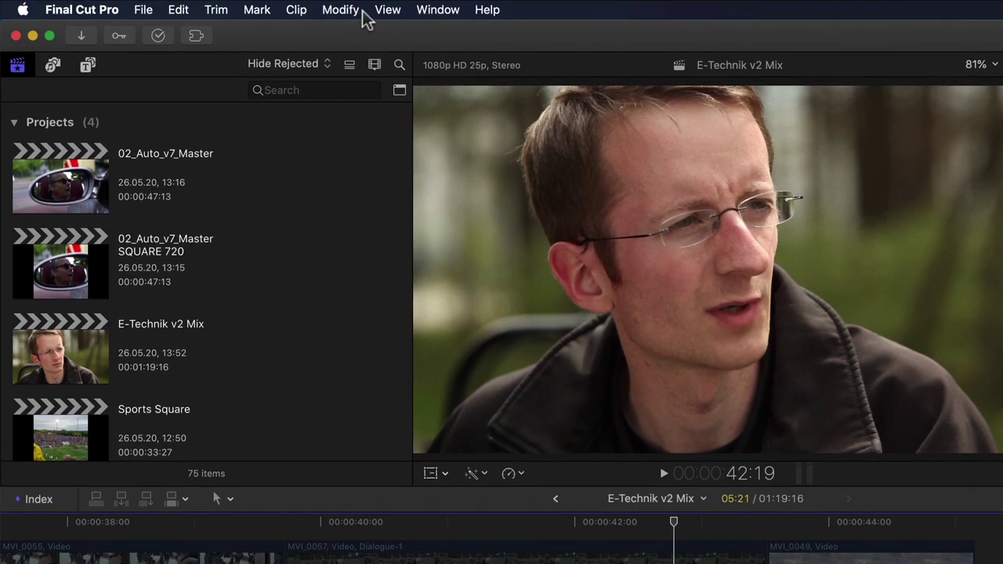
left_click(345, 9)
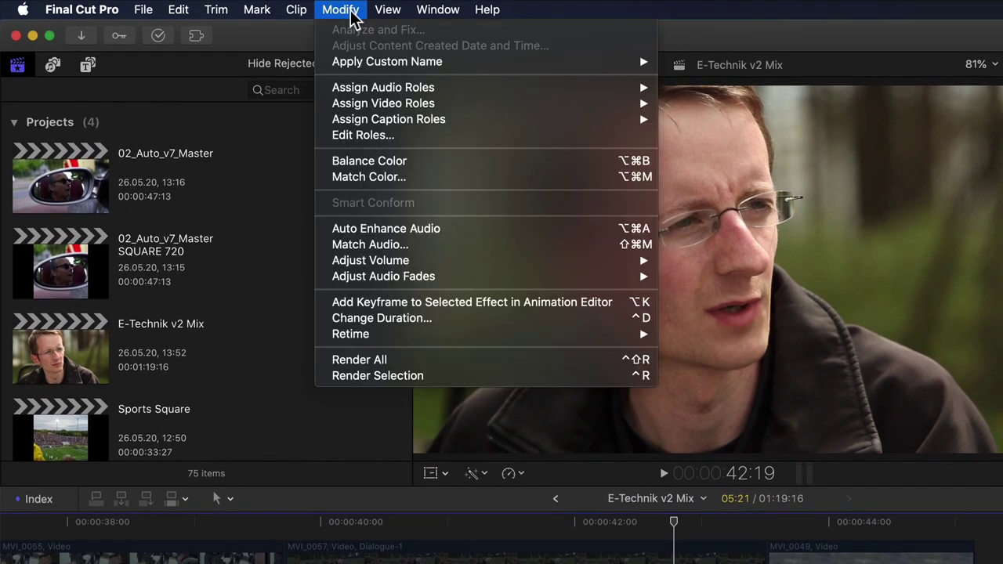
Crossfade the audio of the two selected interview clips and place the playhead on the cut between them.
mouse_move(385, 283)
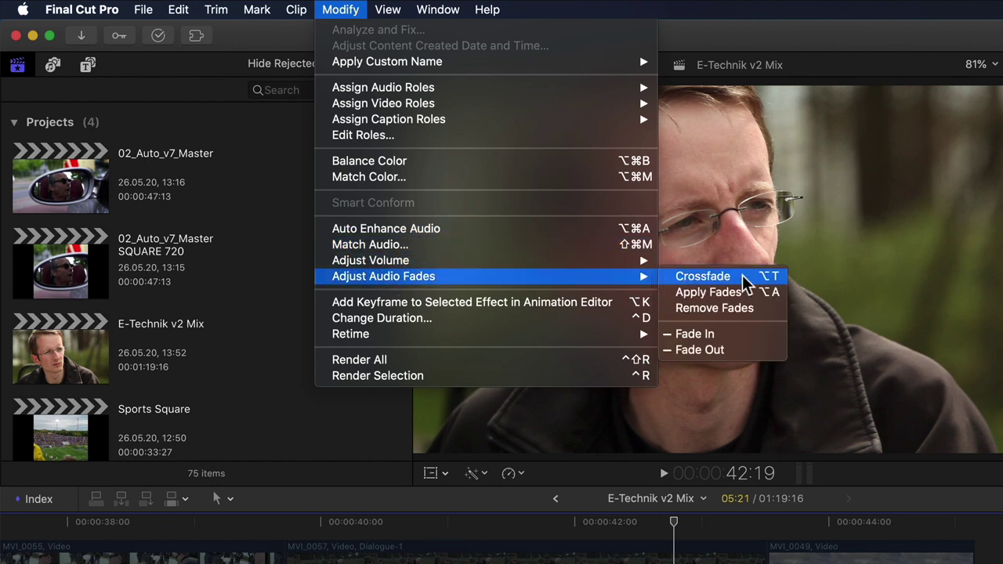
left_click(727, 509)
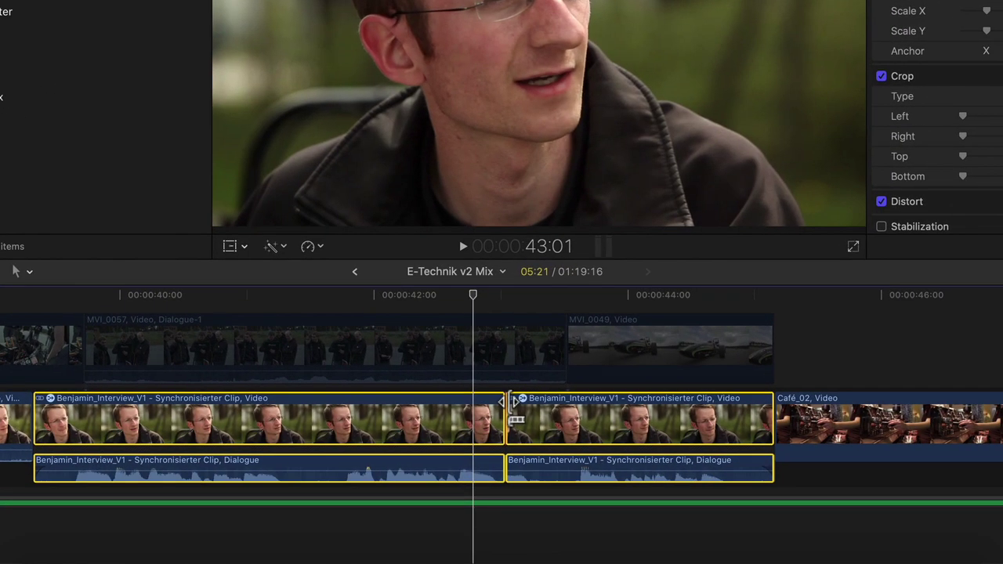
key("alt+t")
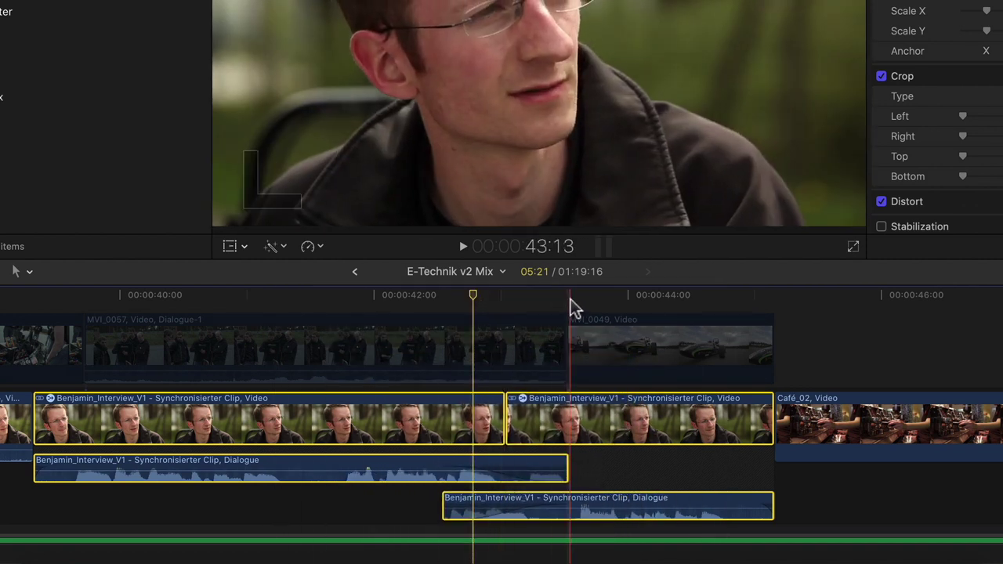
left_click(505, 301)
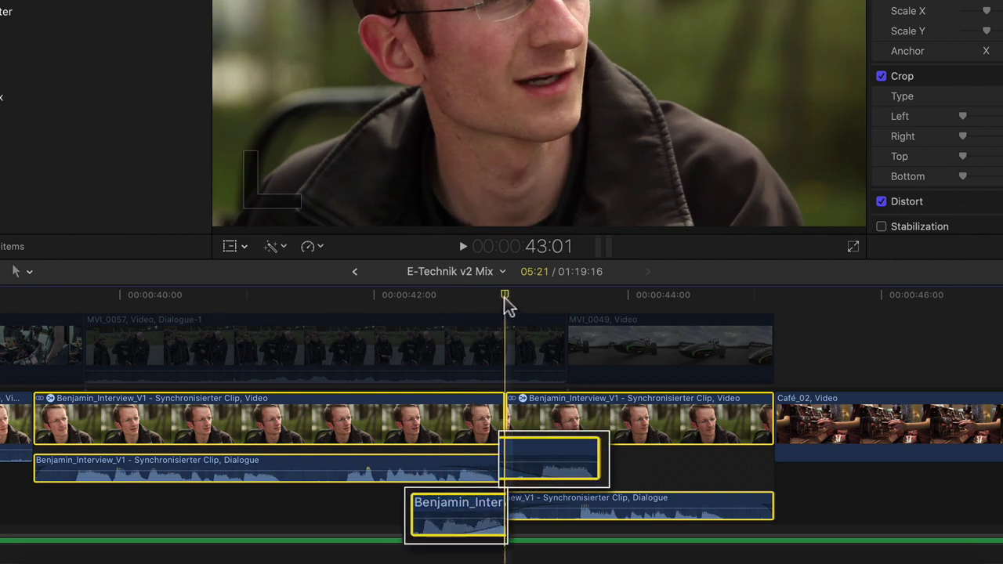
scroll(506, 306, "down", 2)
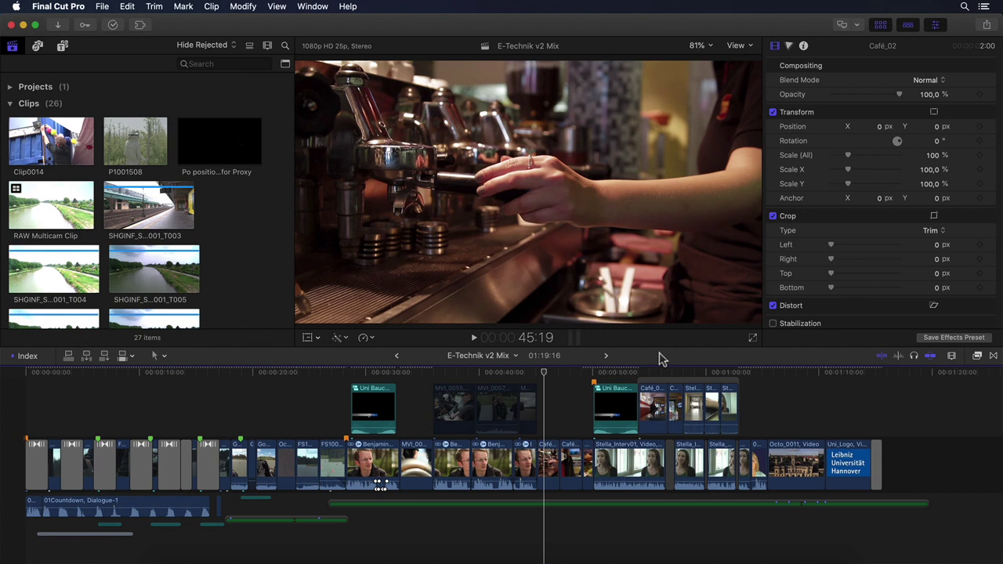
Enable the three disabled connected MVI clips above the interview section.
left_click_drag(553, 384, 450, 413)
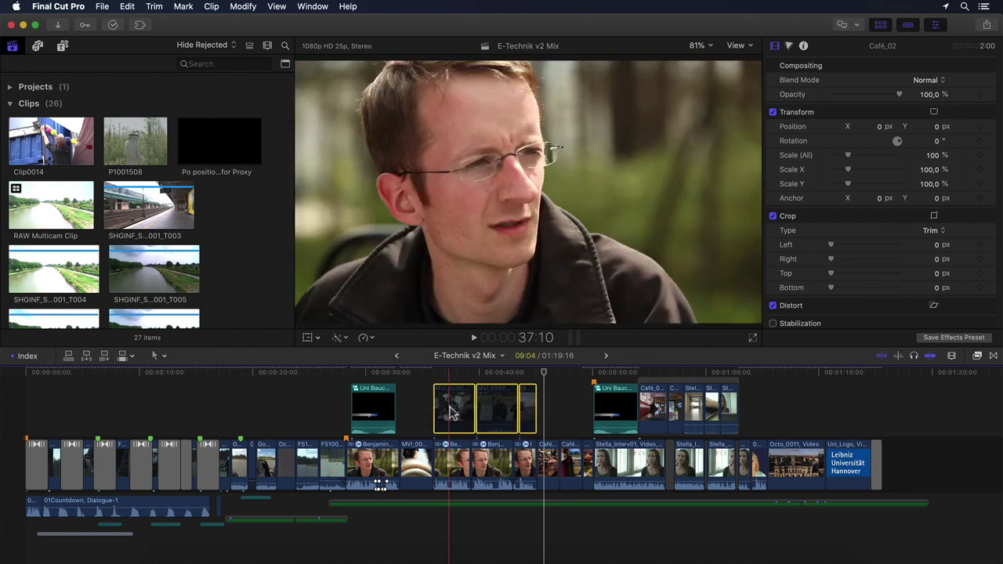
left_click(556, 398)
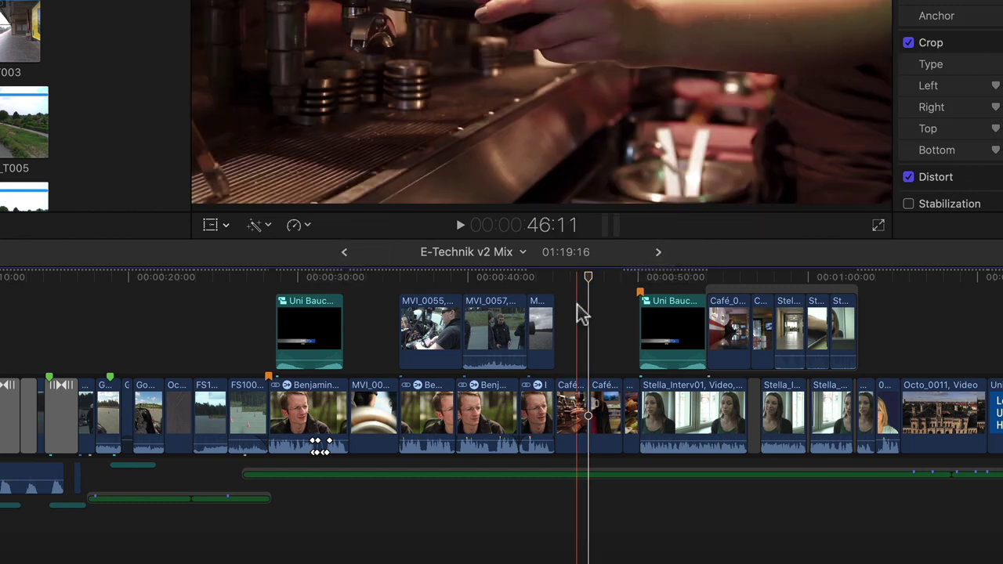
Check the timeline history in both directions and reveal the E-Technik v2 Mix project in the browser.
left_click(345, 253)
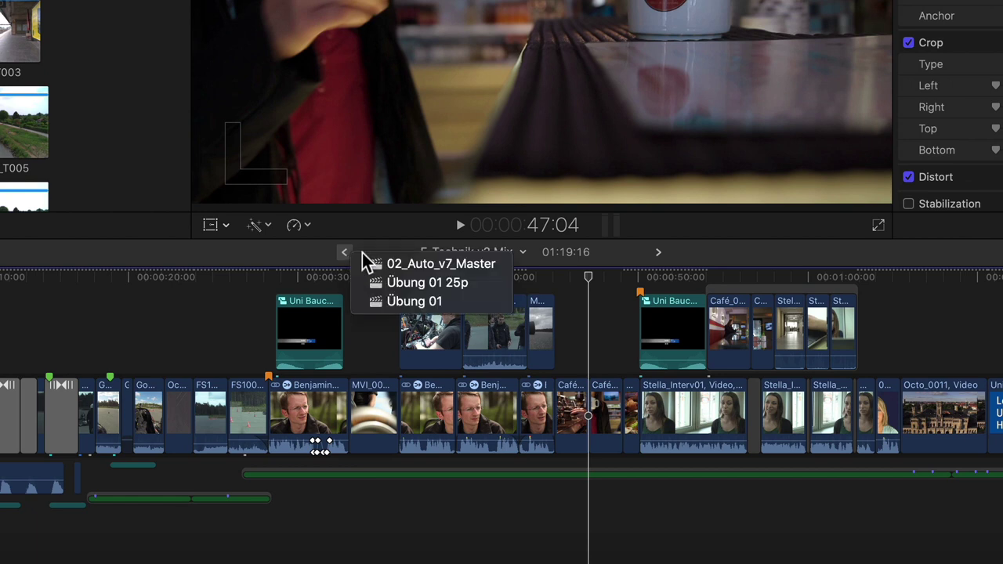
left_click(659, 253)
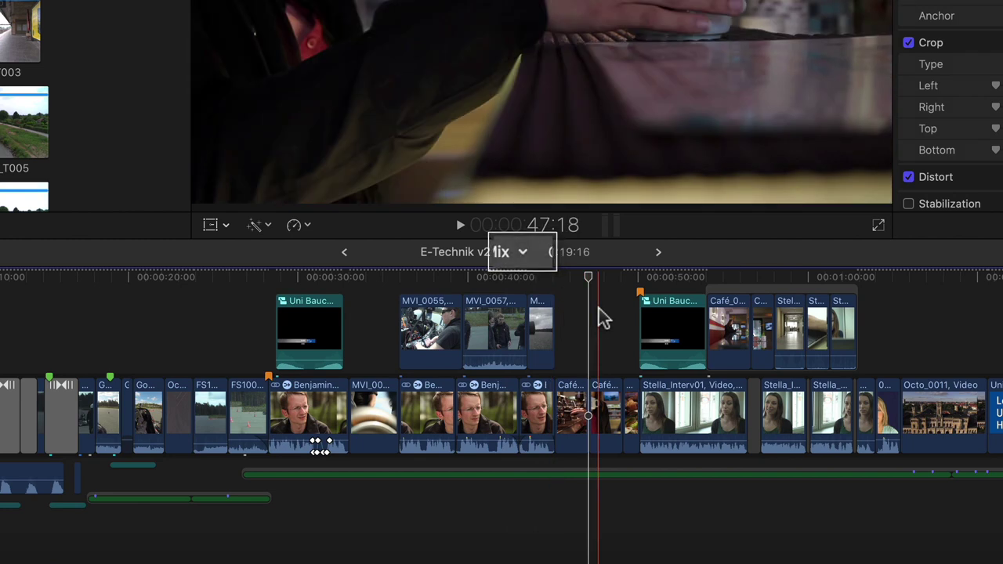
left_click(523, 253)
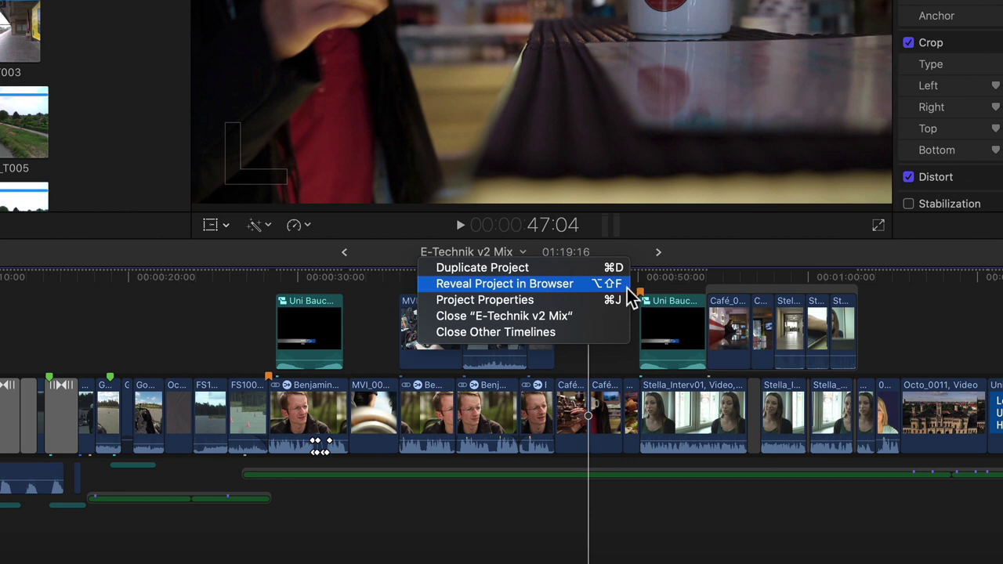
left_click(627, 287)
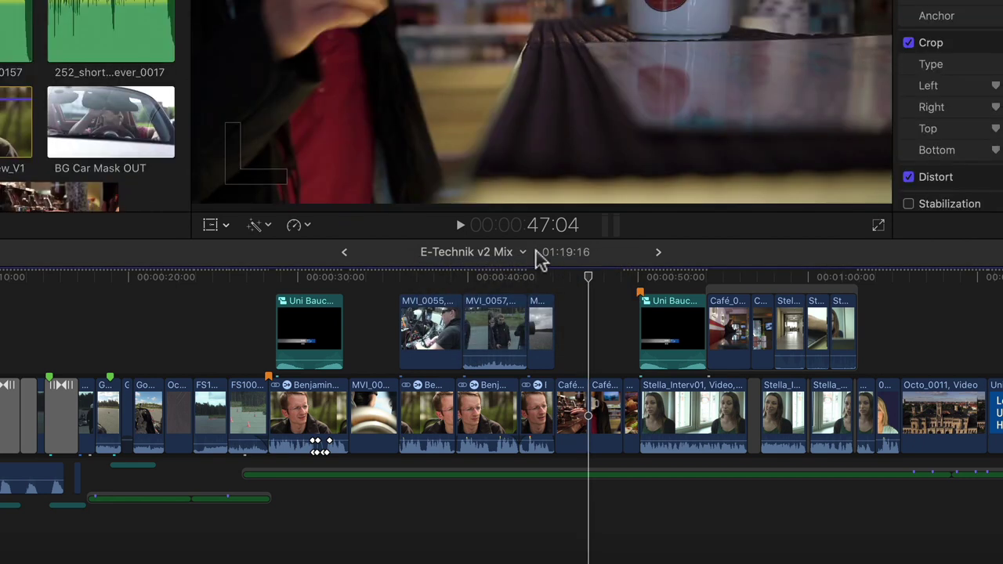
Review the E-Technik v2 Mix project properties and its modifiable settings, leaving the dialog without changes.
left_click(524, 253)
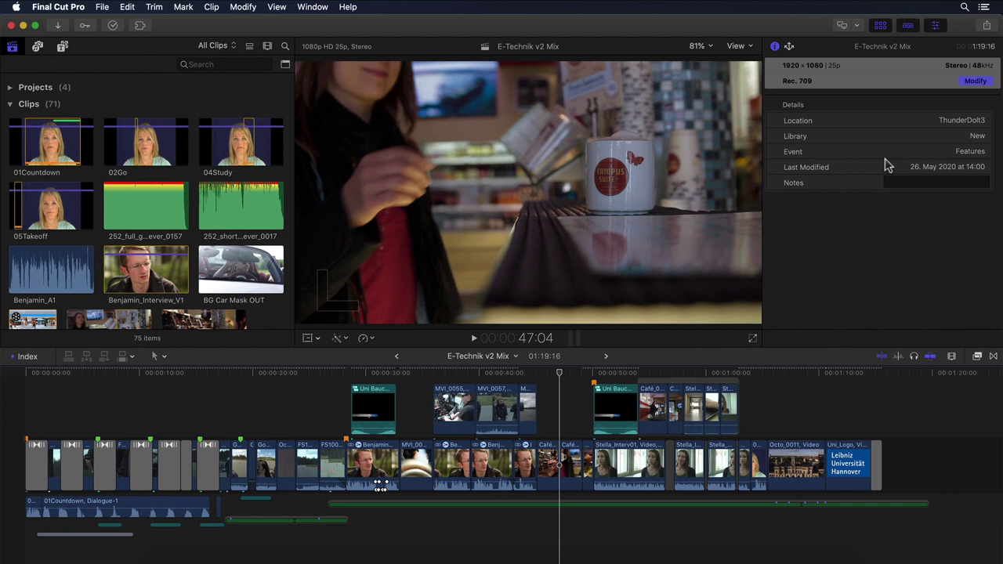
left_click(972, 83)
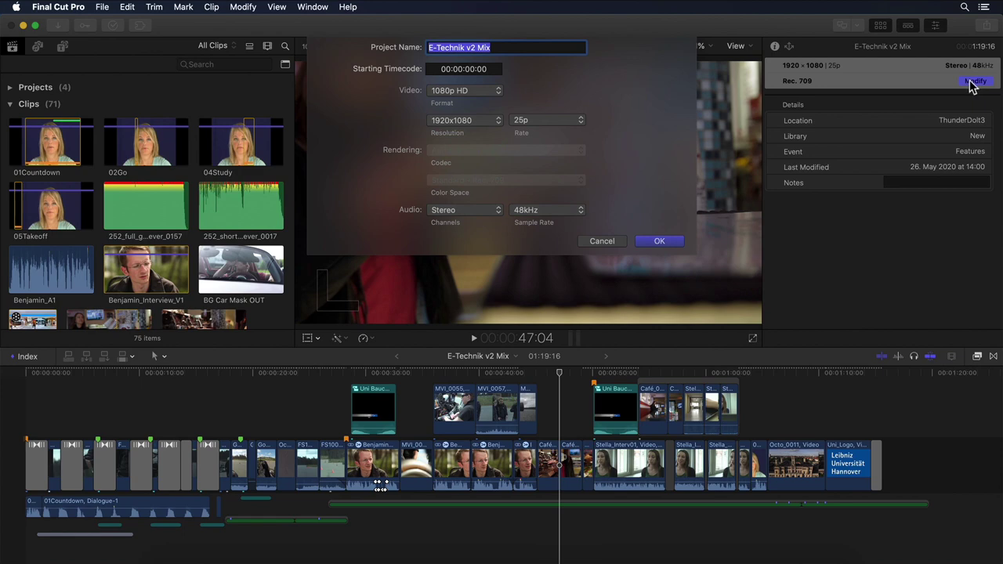
left_click(593, 242)
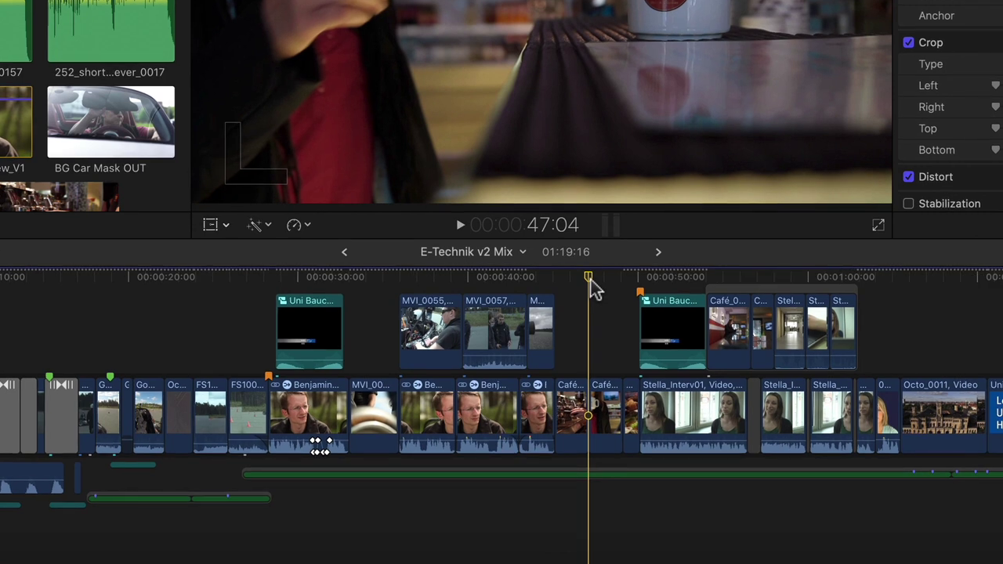
Close all open timelines other than E-Technik v2 Mix.
left_click(523, 251)
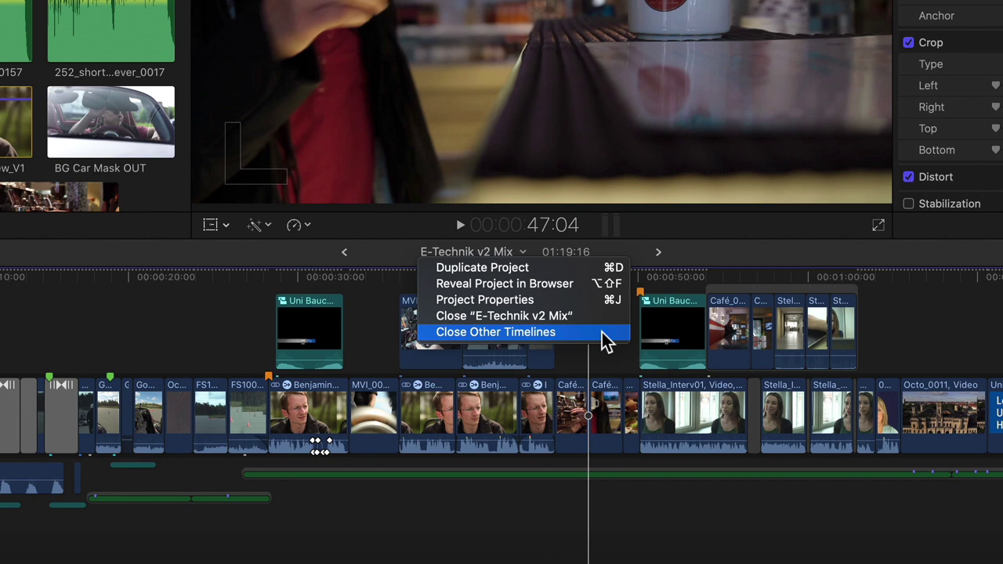
left_click(659, 255)
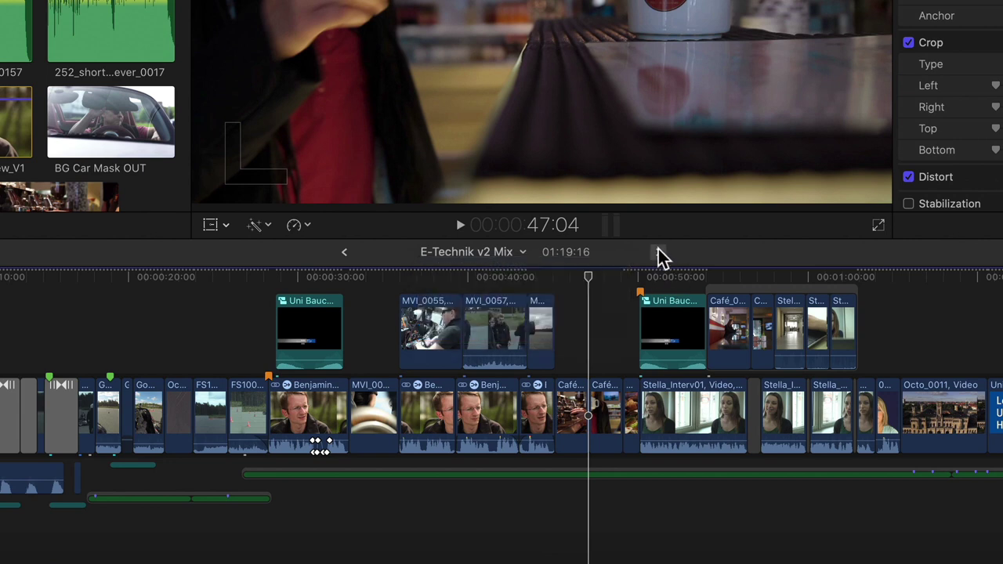
left_click(347, 256)
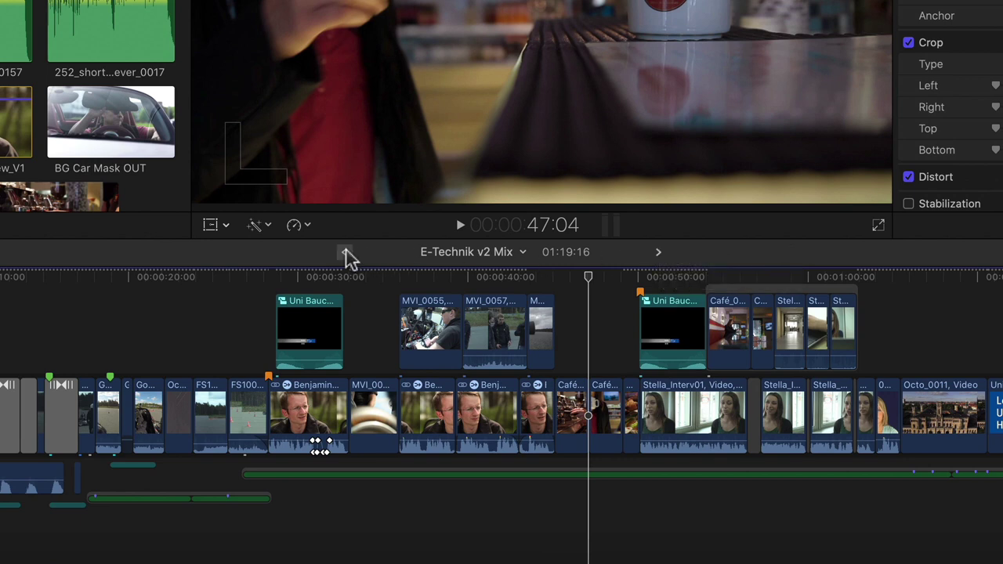
left_click(548, 265)
left_click(525, 252)
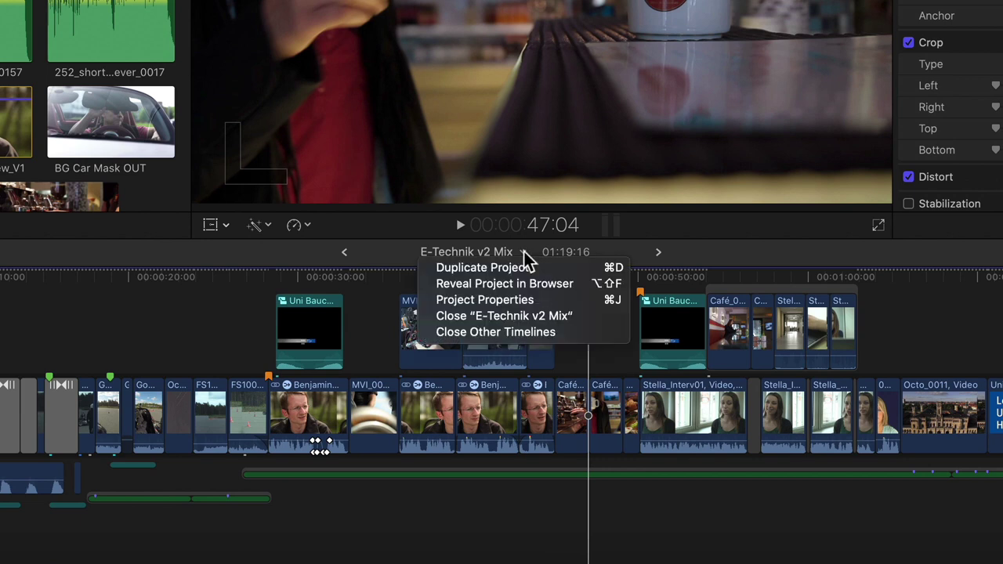
left_click(578, 335)
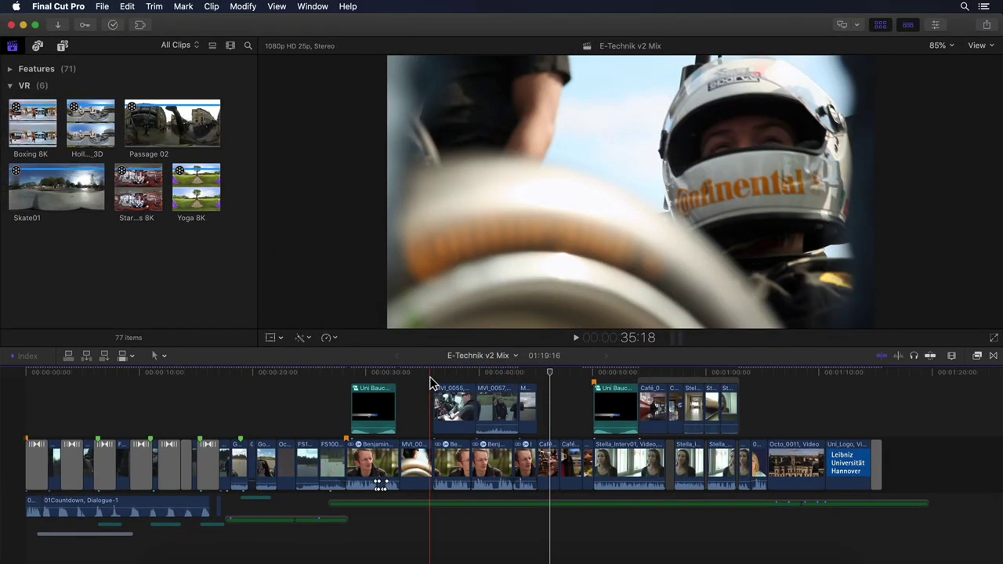
Start a new project in the VR event.
left_click(424, 375)
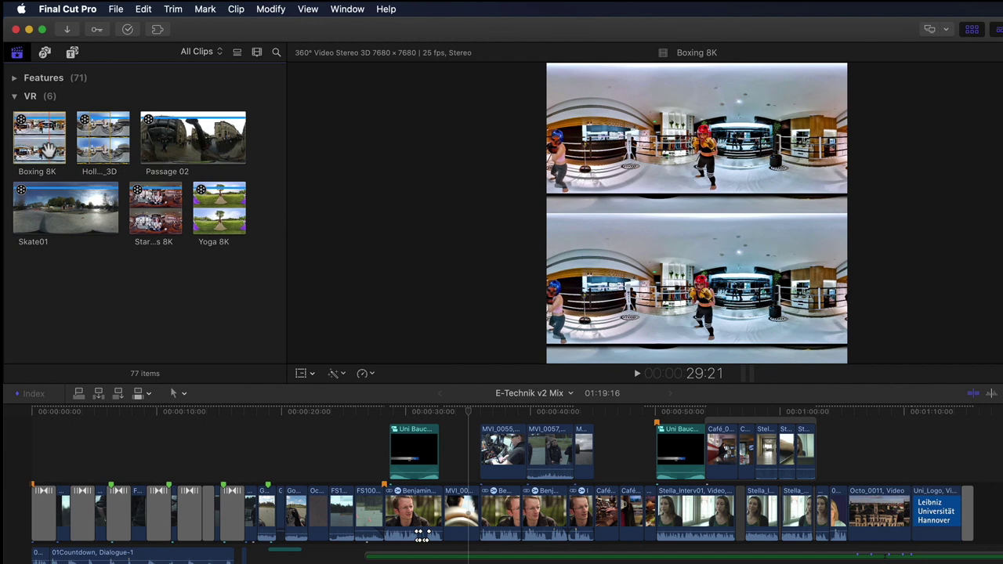
key("super+n")
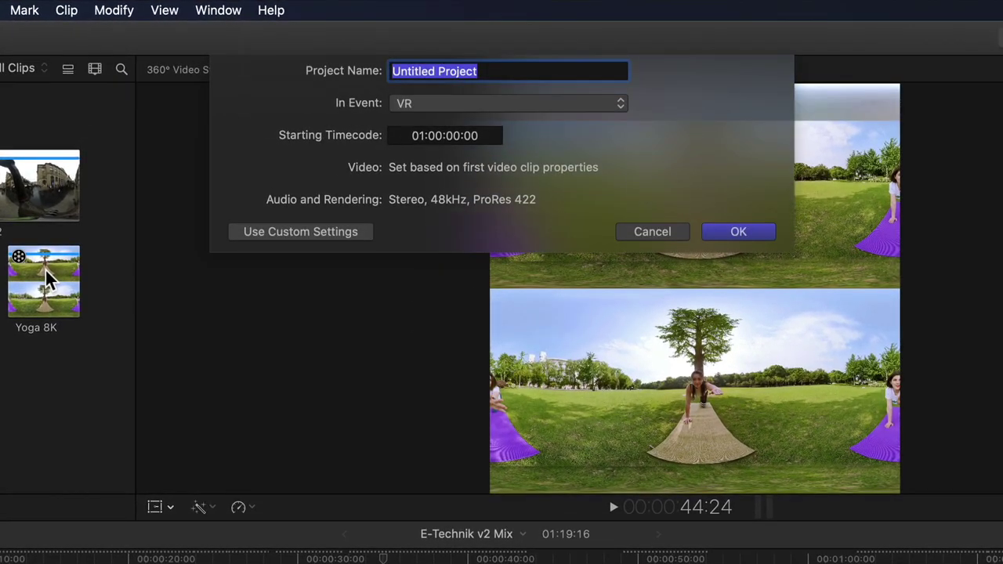
Try custom video settings with the 360° format and 360° Stereoscopic projection, check the available resolutions, and return to automatic settings.
left_click(328, 232)
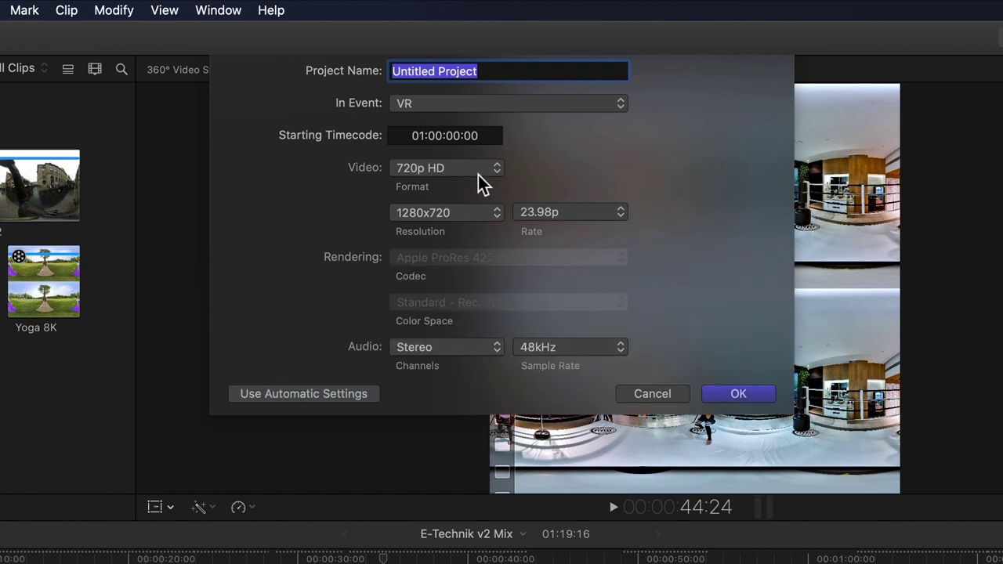
left_click(478, 174)
left_click(471, 285)
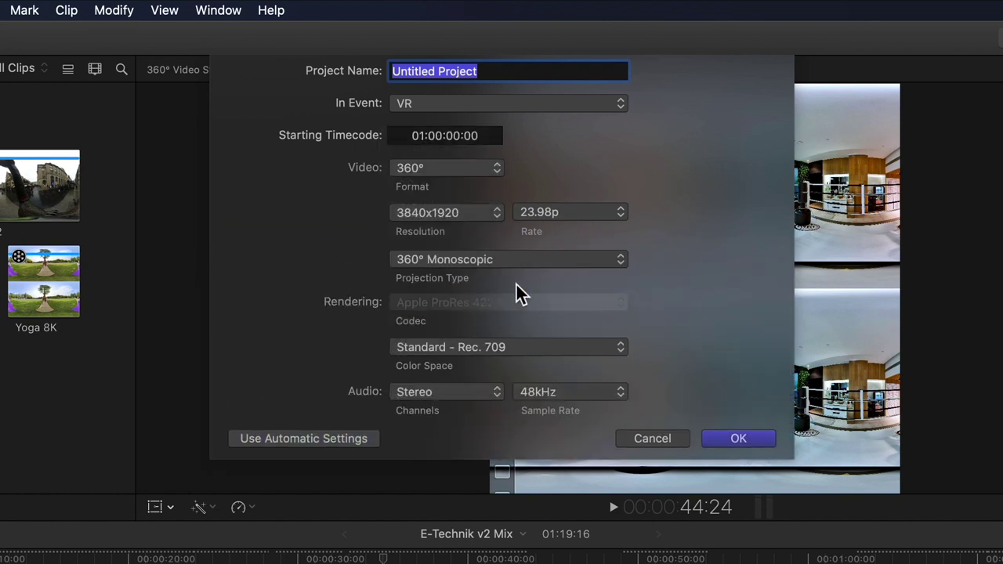
left_click(610, 262)
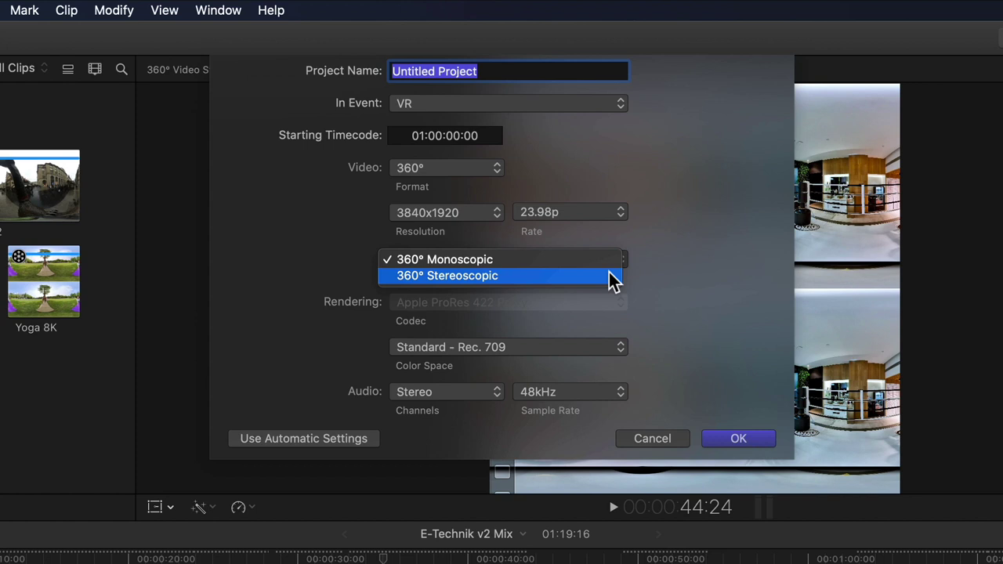
left_click(608, 276)
left_click(484, 218)
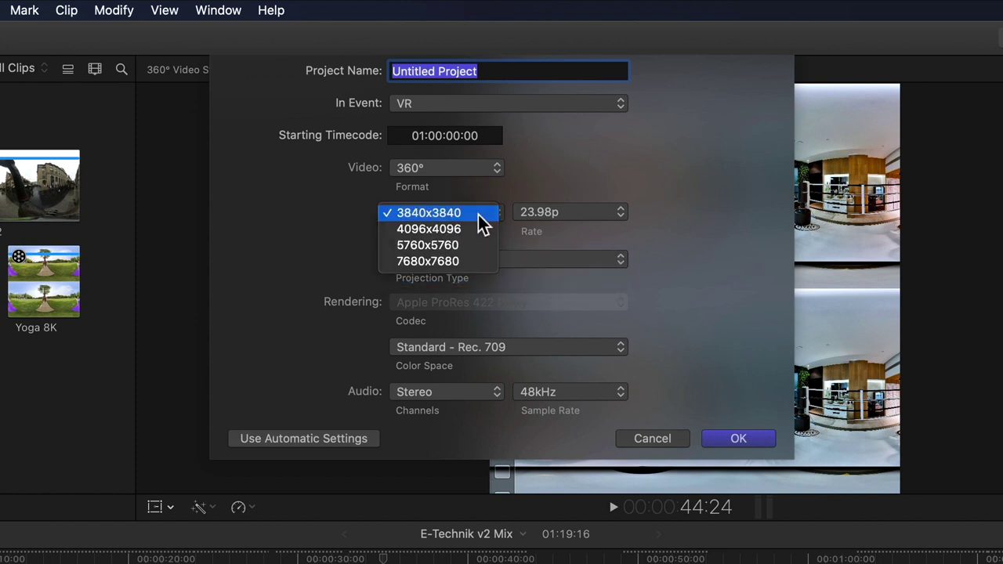
left_click(547, 279)
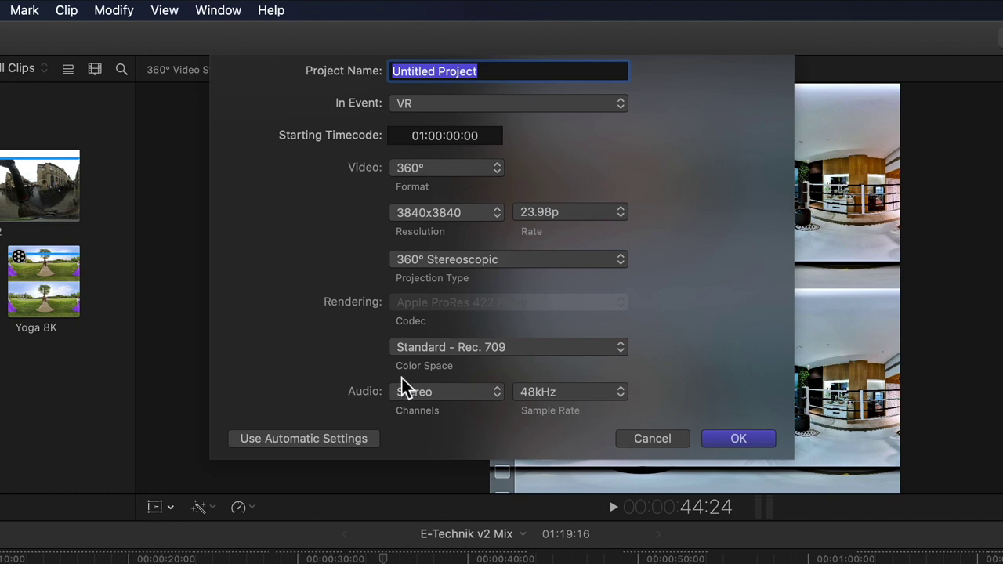
left_click(324, 436)
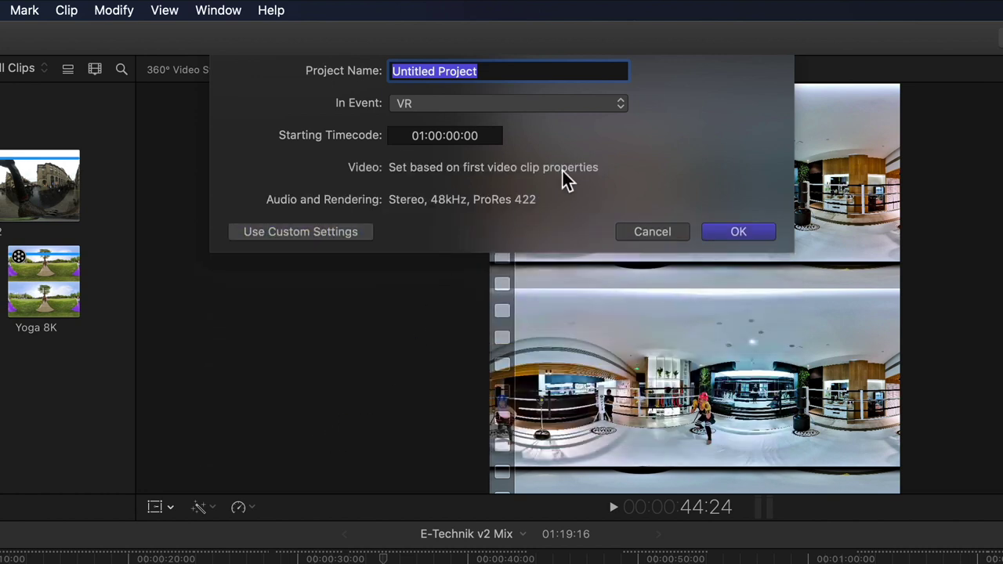
Name the new project Stereo and create it with automatic settings.
type("Ster")
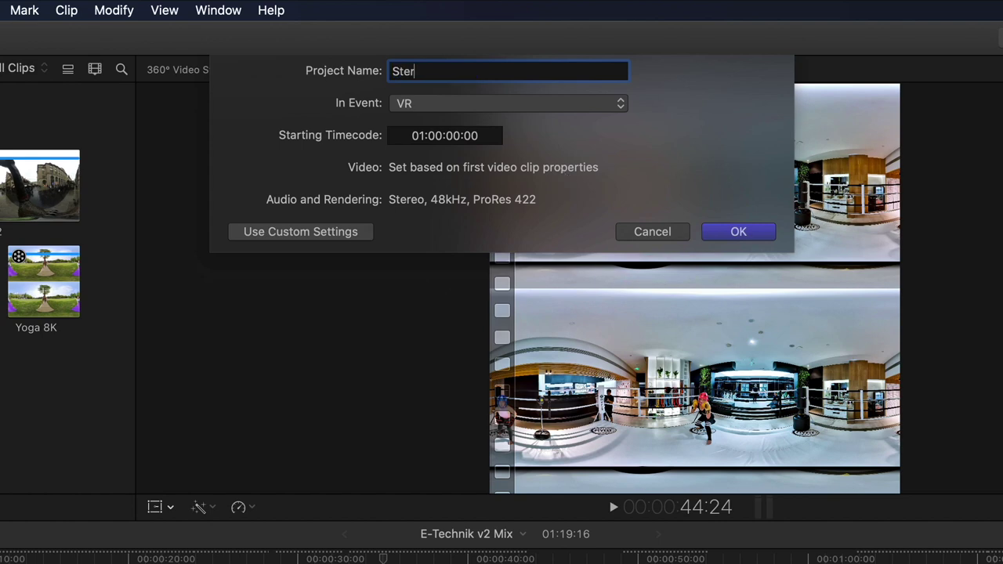
type("eo")
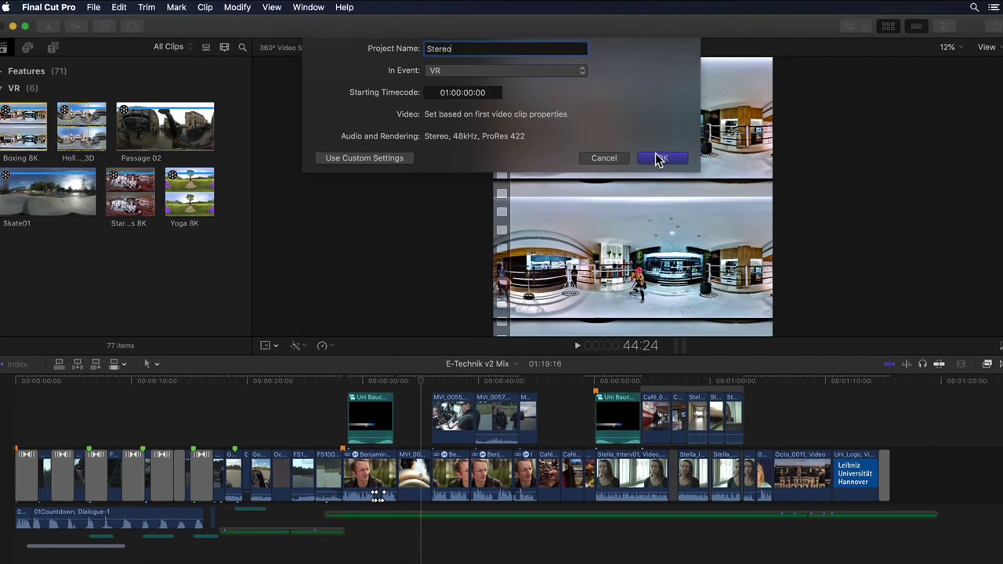
left_click(733, 231)
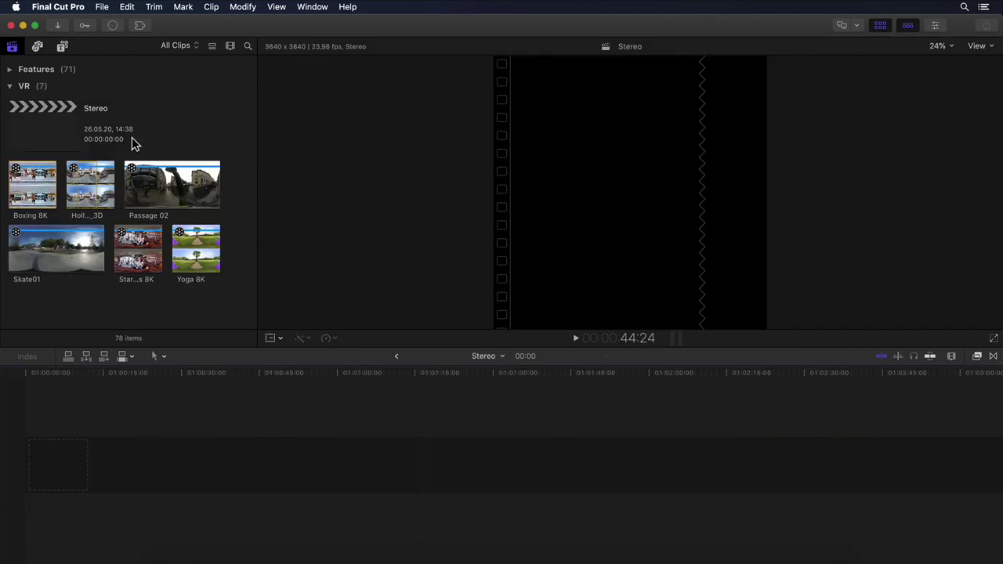
Append the Boxing 8K and Starbucks 8K clips to the Stereo timeline and fit the whole timeline in view.
left_click(34, 181)
key("e")
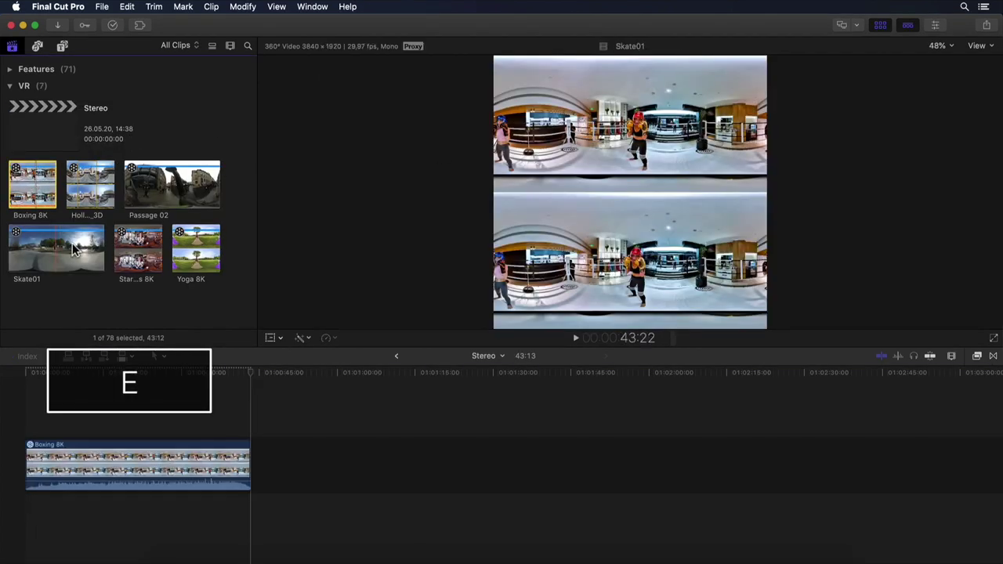
left_click(137, 261)
key("e")
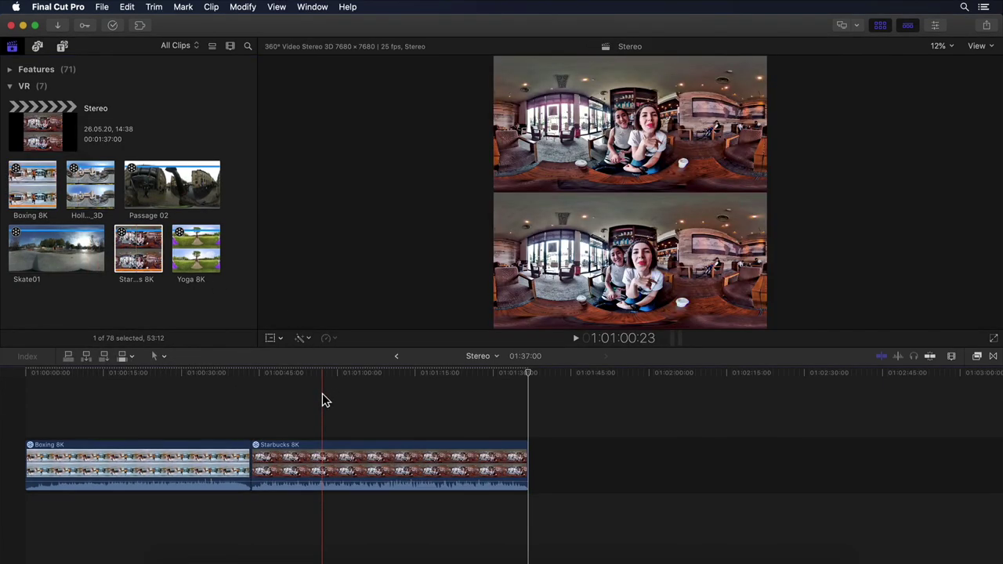
key("shift+z")
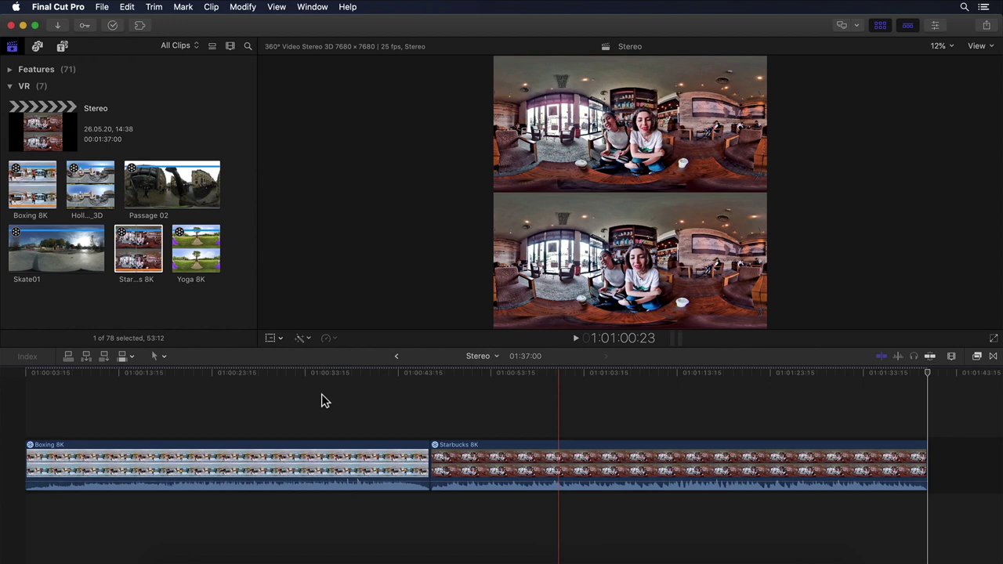
Place the playhead at 01:00:34:24 in the Boxing 8K clip and show the 360° viewer.
left_click(317, 401)
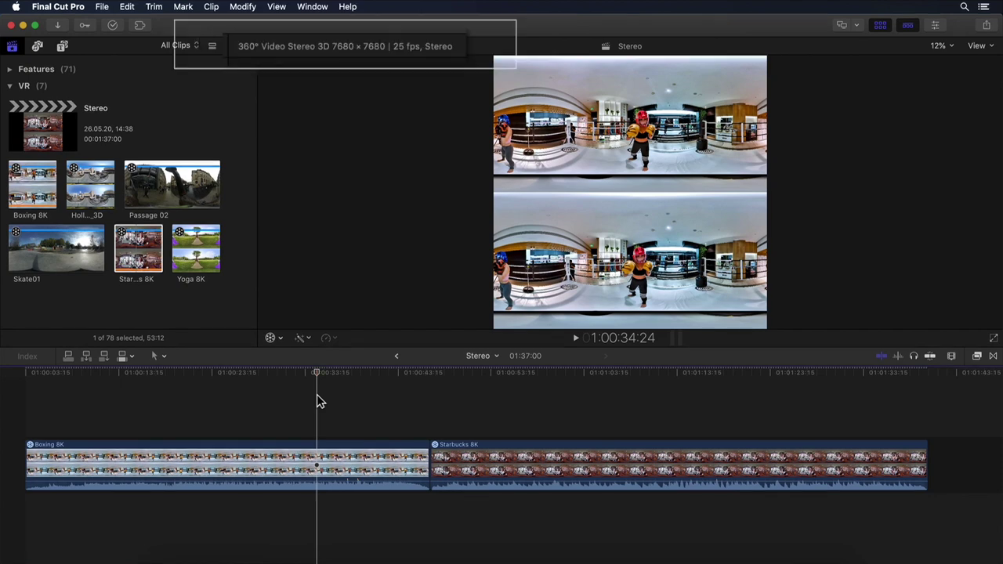
key("alt+super+7")
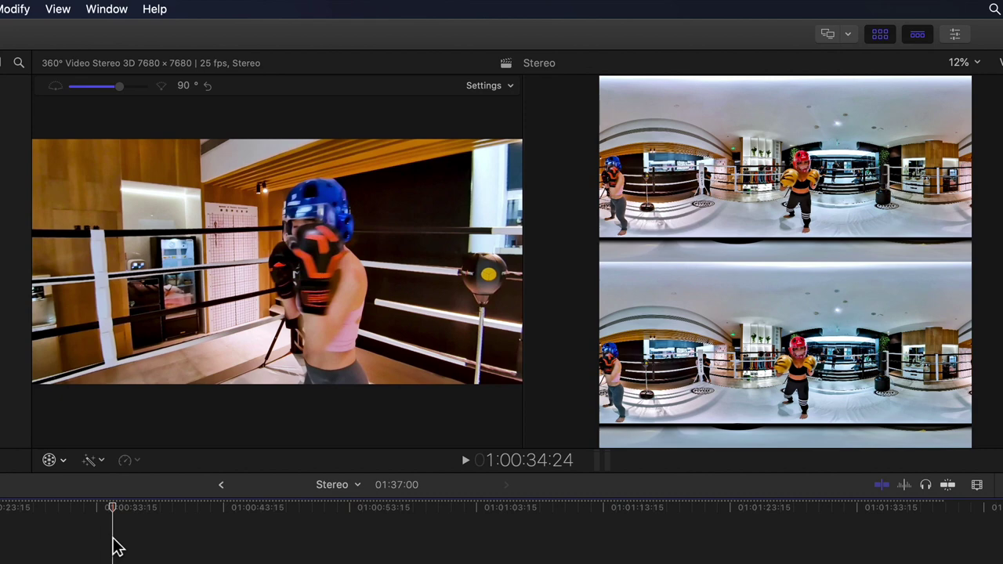
Look around the Boxing 8K scene in the 360° viewer and preview it in Right Eye and Anaglyph stereoscopic modes.
left_click_drag(266, 307, 245, 302)
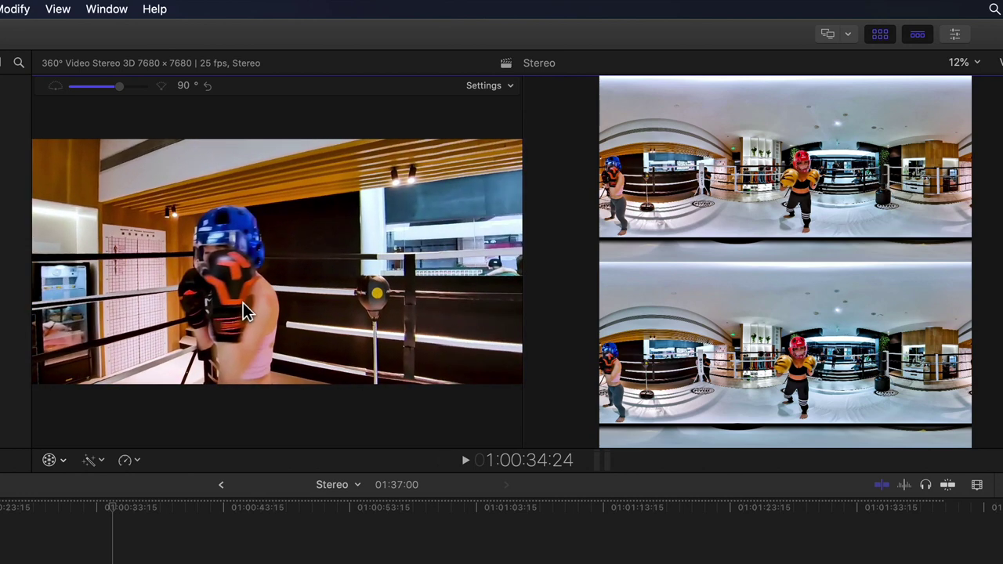
left_click(510, 86)
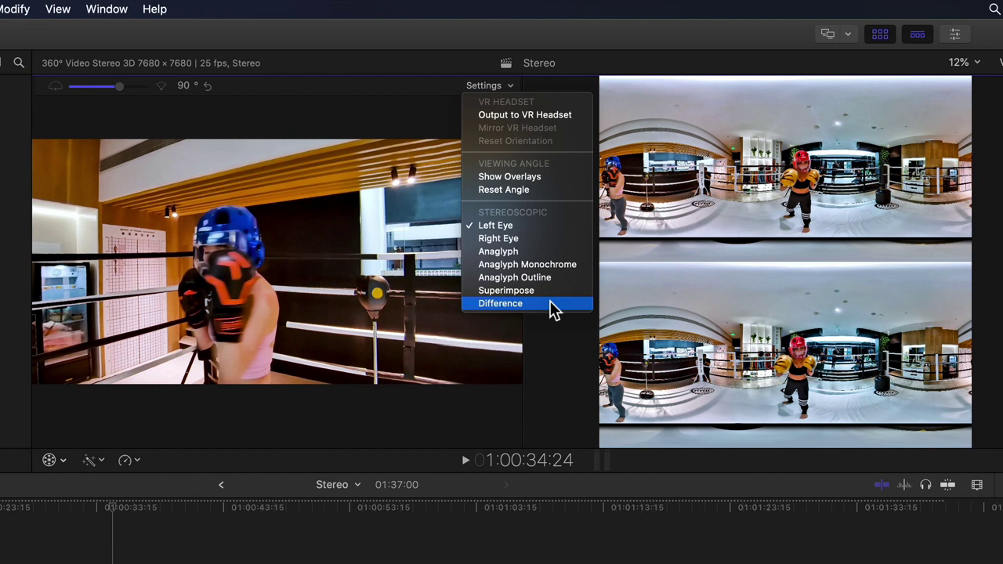
left_click(555, 241)
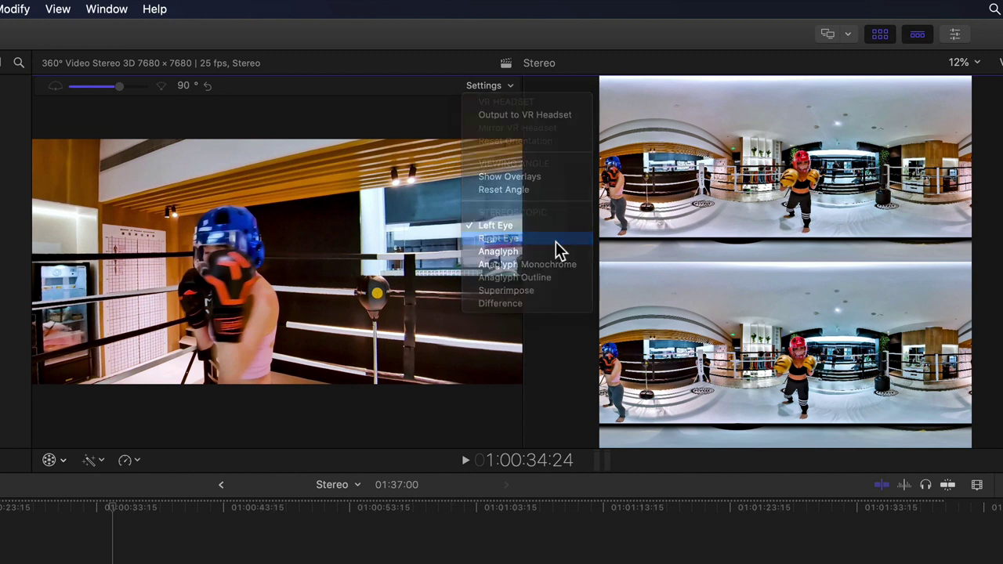
left_click(508, 88)
left_click(506, 253)
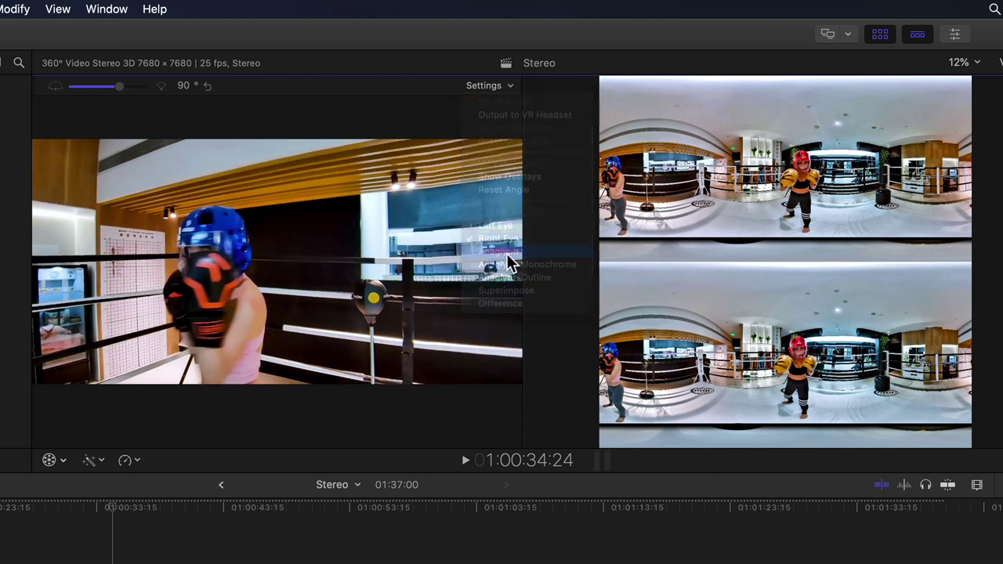
left_click_drag(275, 265, 419, 252)
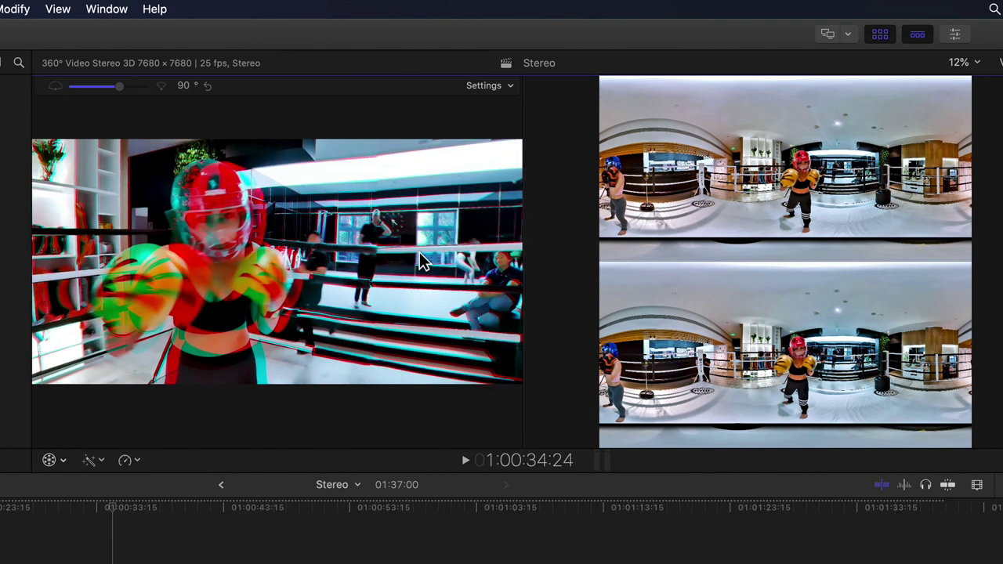
Preview the scene in Difference stereoscopic mode and turn the 360° view back to the boxer in the blue helmet.
left_click(488, 88)
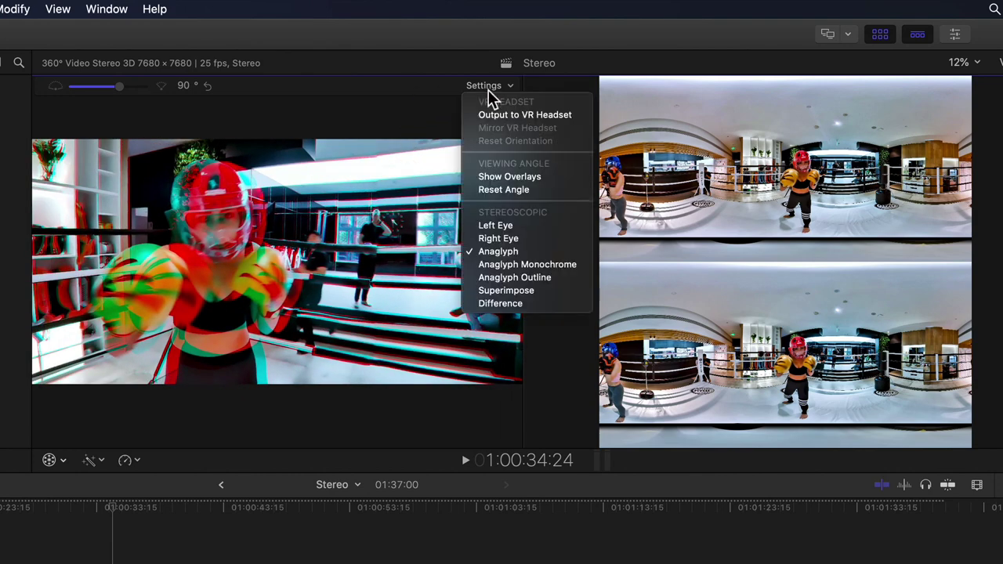
left_click(541, 308)
left_click_drag(415, 279, 271, 283)
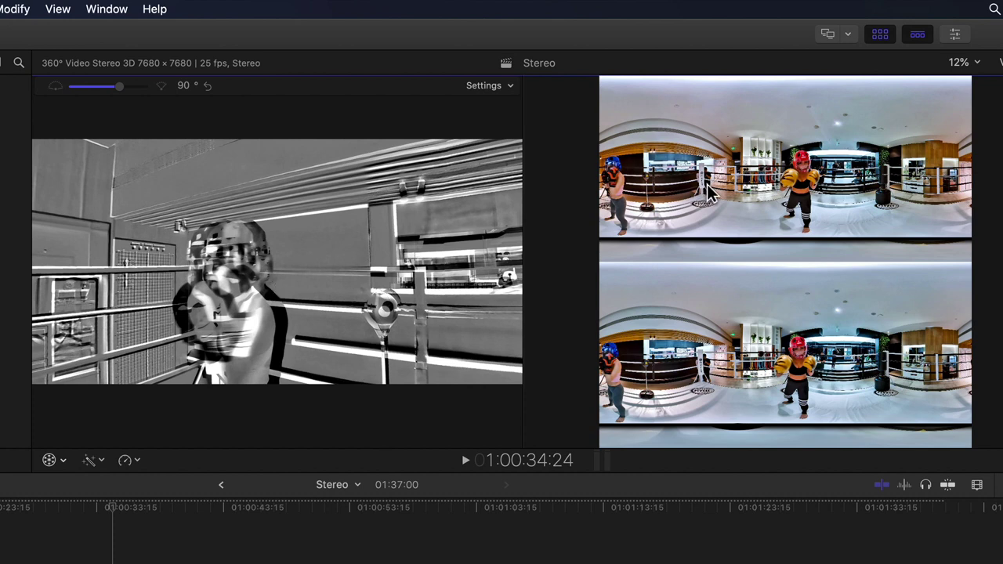
With the inspector shown, place the playhead at 01:01:06:06 in the Starbucks 8K clip and set the 360° viewer to Anaglyph.
left_click(954, 36)
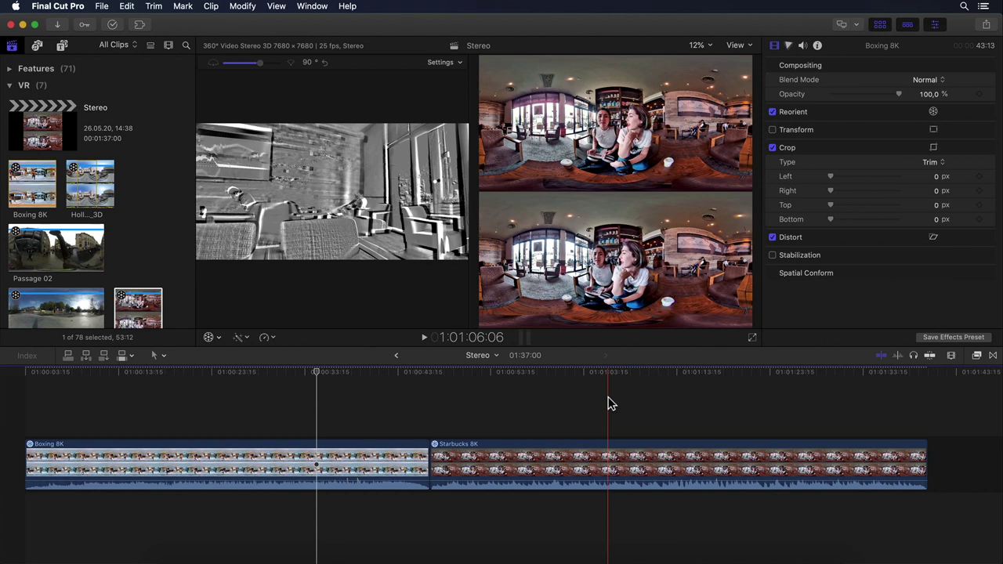
left_click(610, 404)
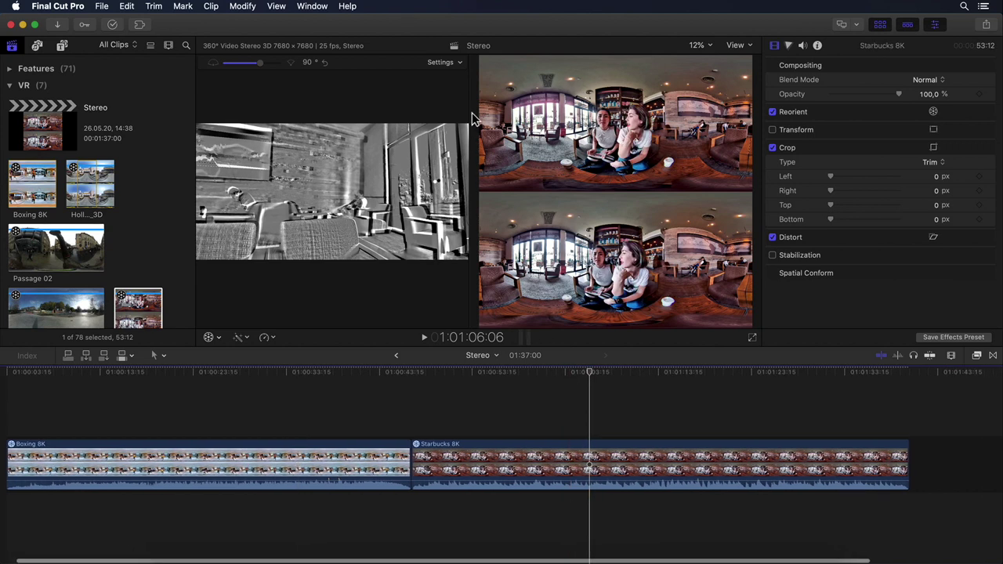
left_click(453, 63)
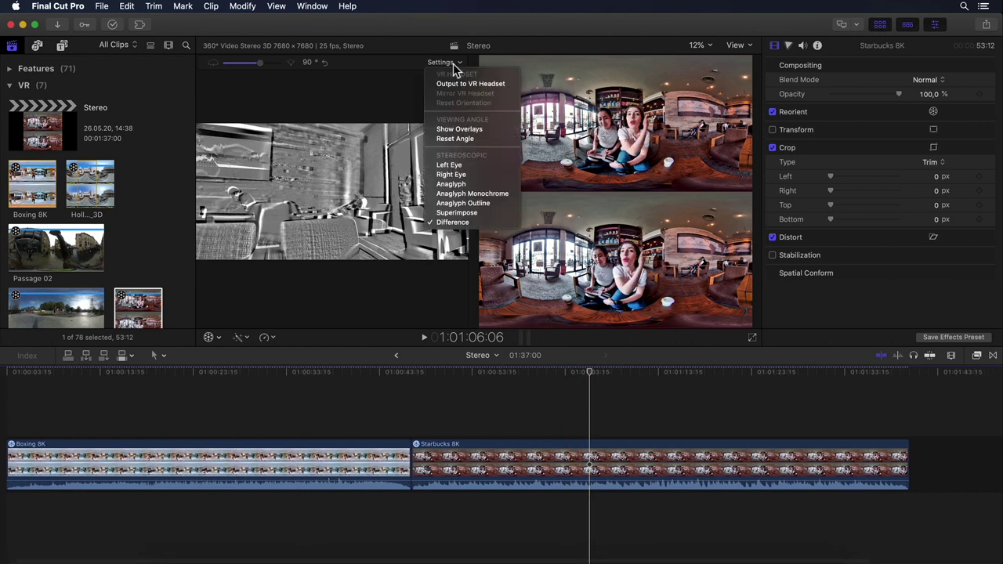
left_click(450, 183)
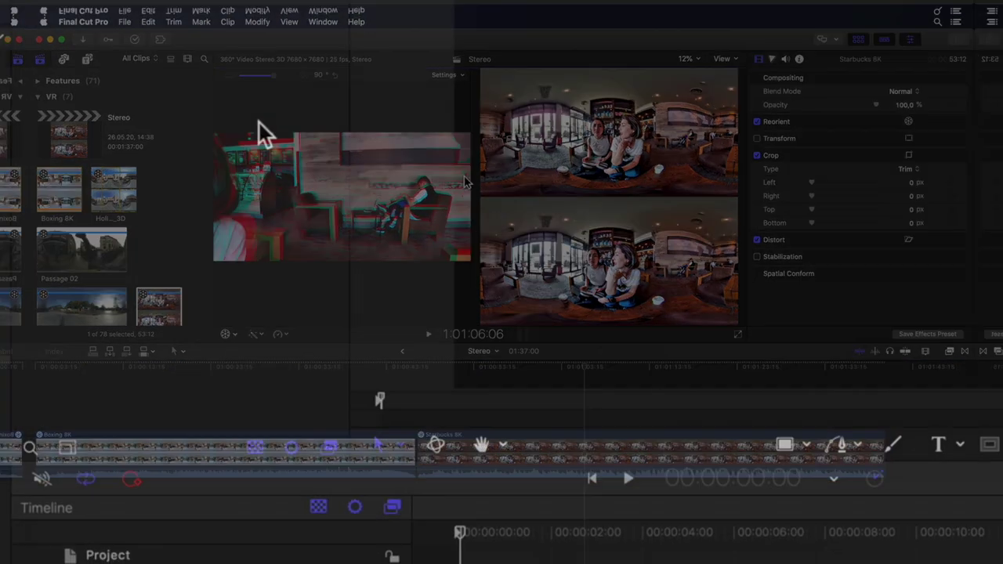
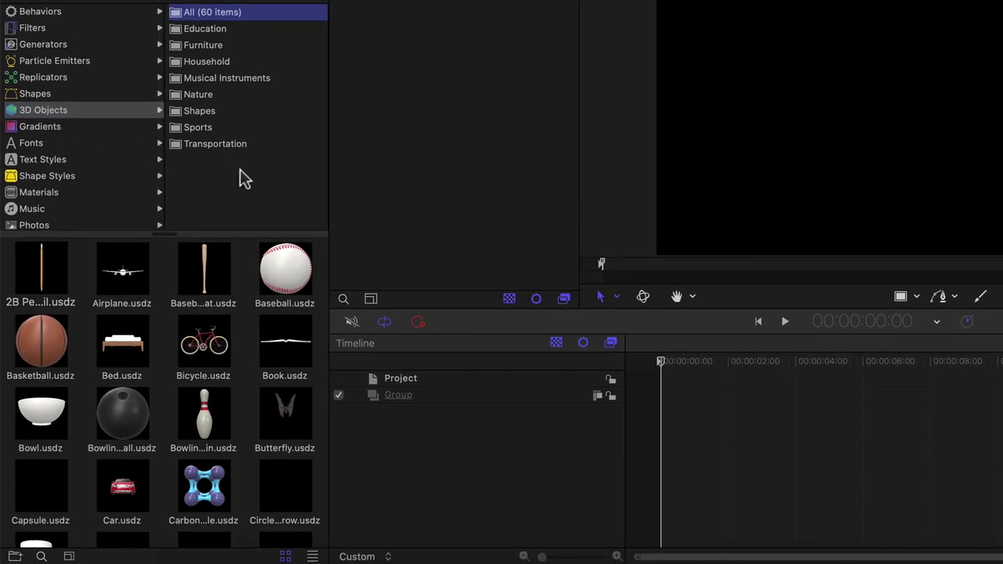
In Motion, browse the Education, Household, Nature, Shapes and Transportation categories of the 3D Objects library.
left_click(210, 30)
left_click(206, 62)
left_click(202, 95)
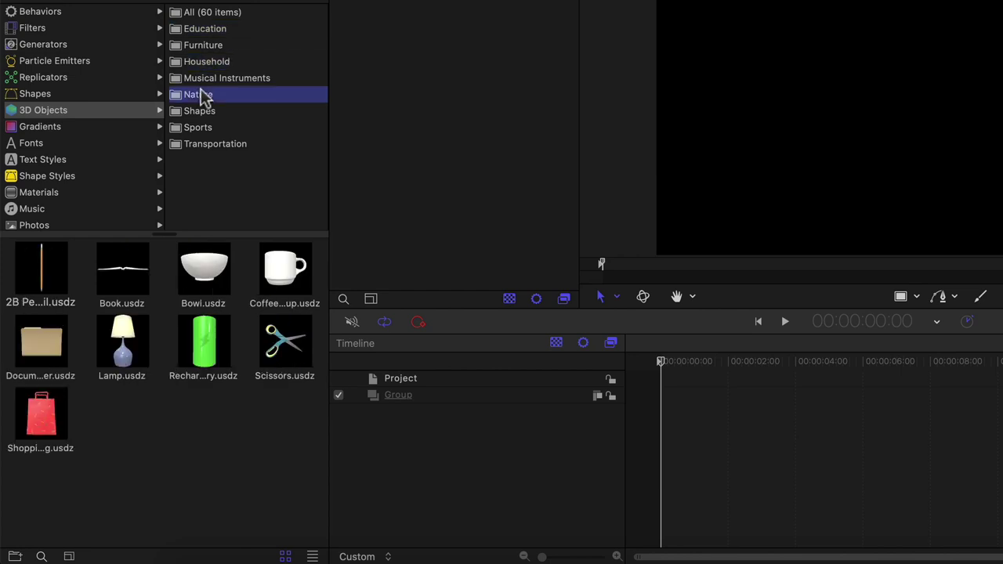
left_click(201, 112)
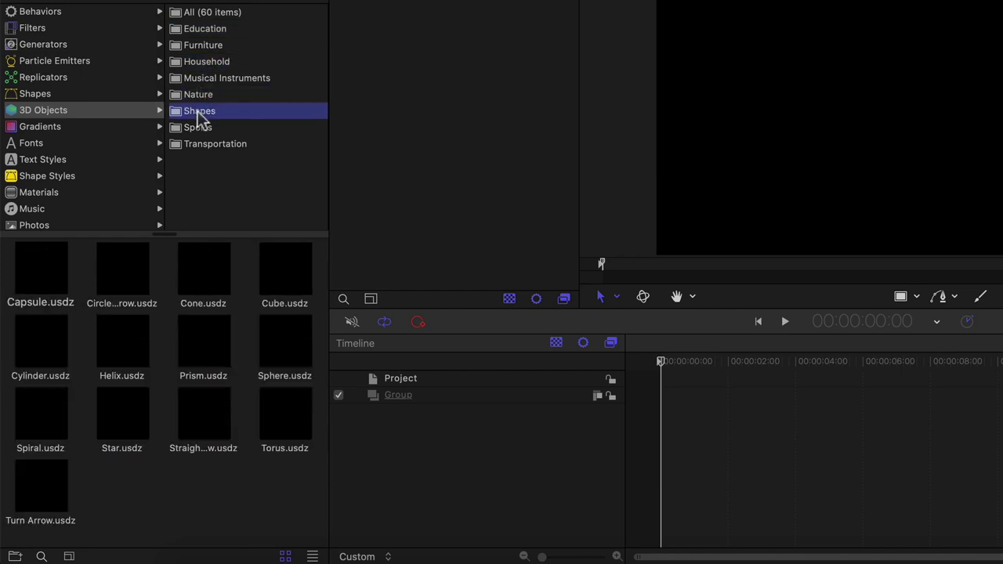
left_click(213, 146)
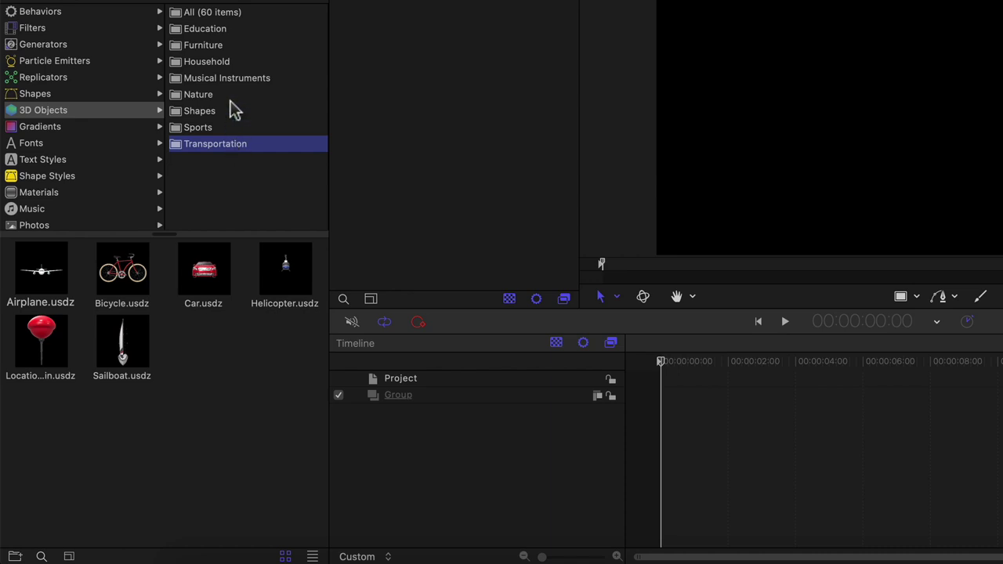
Add the Coffee Cup 3D object from the Household category to the project and move it down in the canvas.
left_click(224, 62)
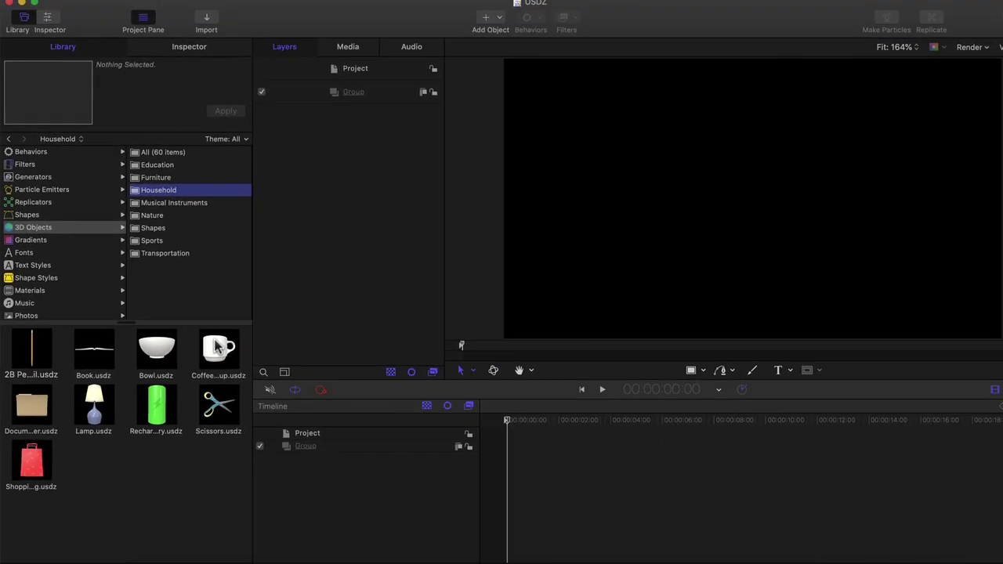
left_click_drag(217, 347, 251, 258)
left_click(226, 112)
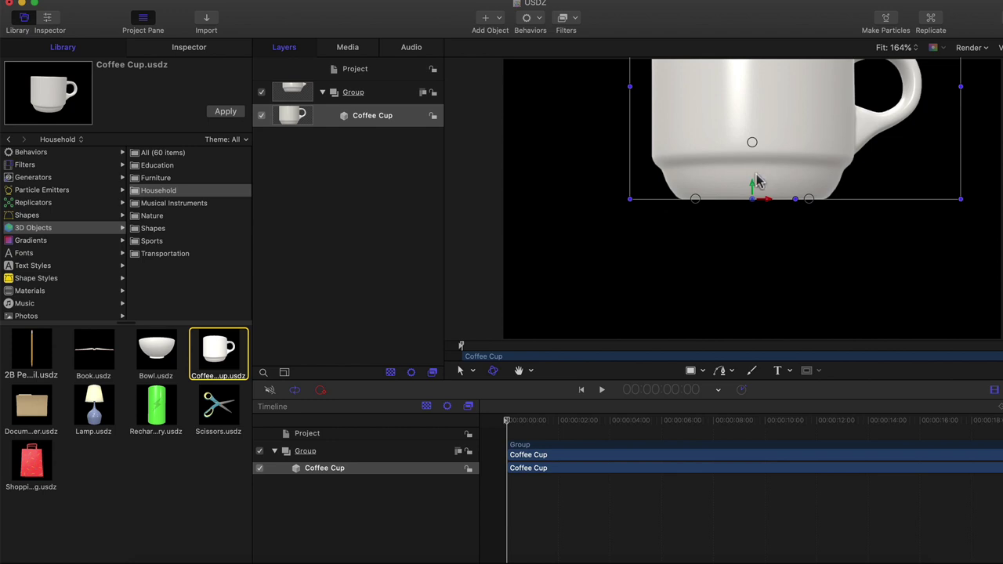
left_click_drag(753, 190, 752, 265)
Delete the Coffee Cup layer and add the Helicopter 3D object from the Transportation category.
left_click(365, 123)
key("Delete")
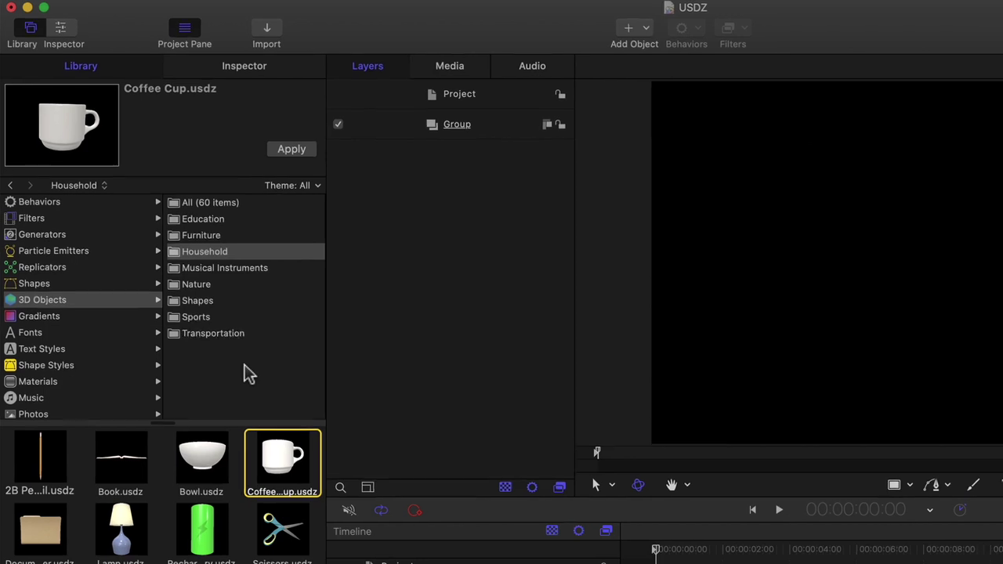
left_click(221, 335)
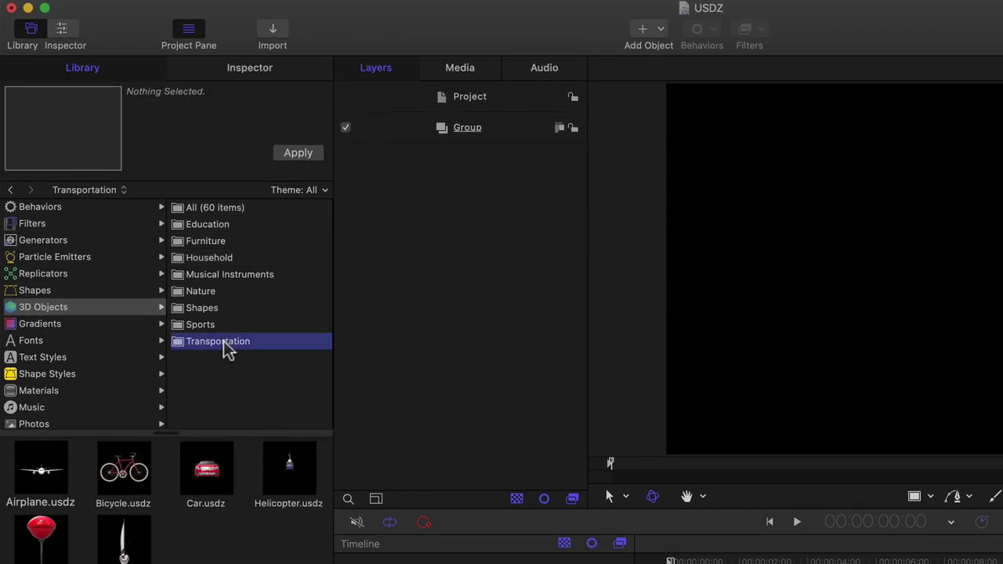
left_click(294, 480)
left_click(296, 153)
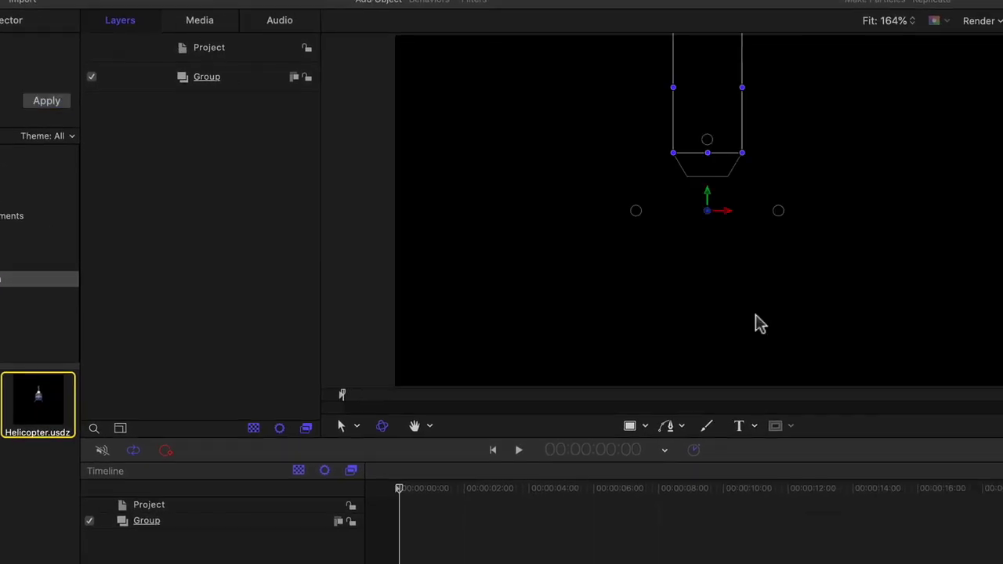
Rotate the helicopter around its vertical axis into a side view, lower it to about Y -139 px, and deselect it.
left_click_drag(635, 214, 656, 216)
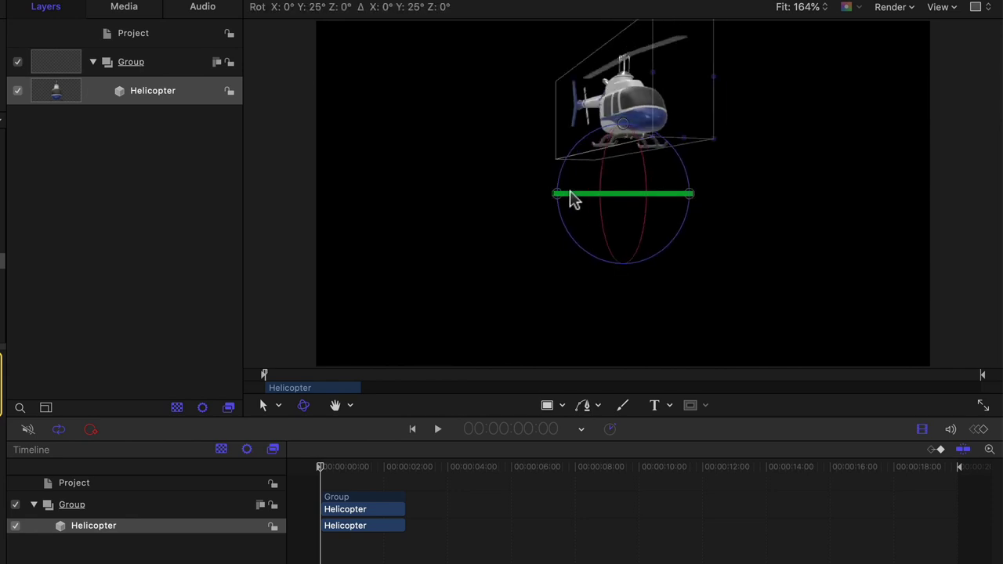
left_click_drag(573, 199, 625, 273)
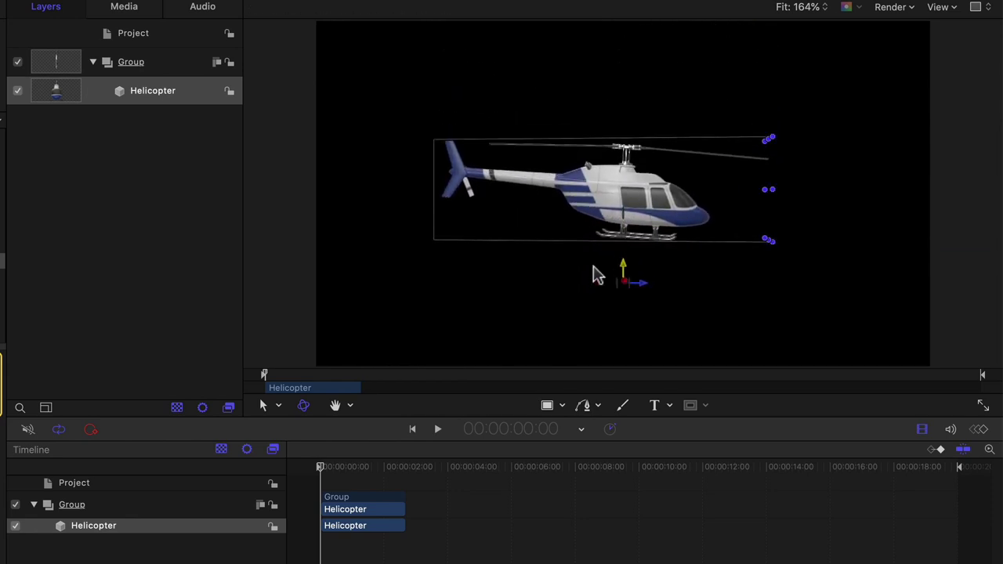
left_click(186, 268)
Play the helicopter's built-in rotor animation twice, restarting from the project start, and stop at 00:00:02:10.
key("space")
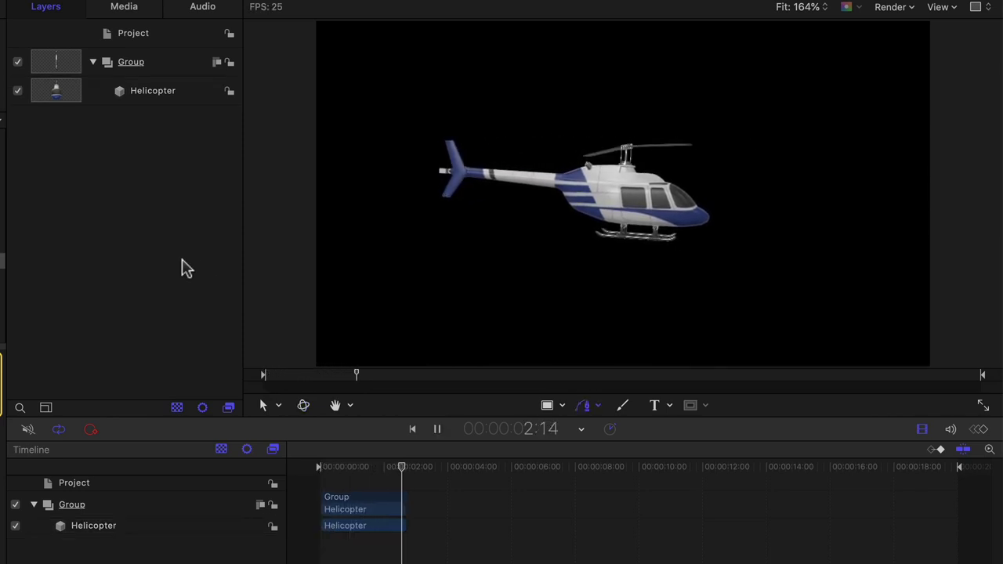
key("space")
key("Home")
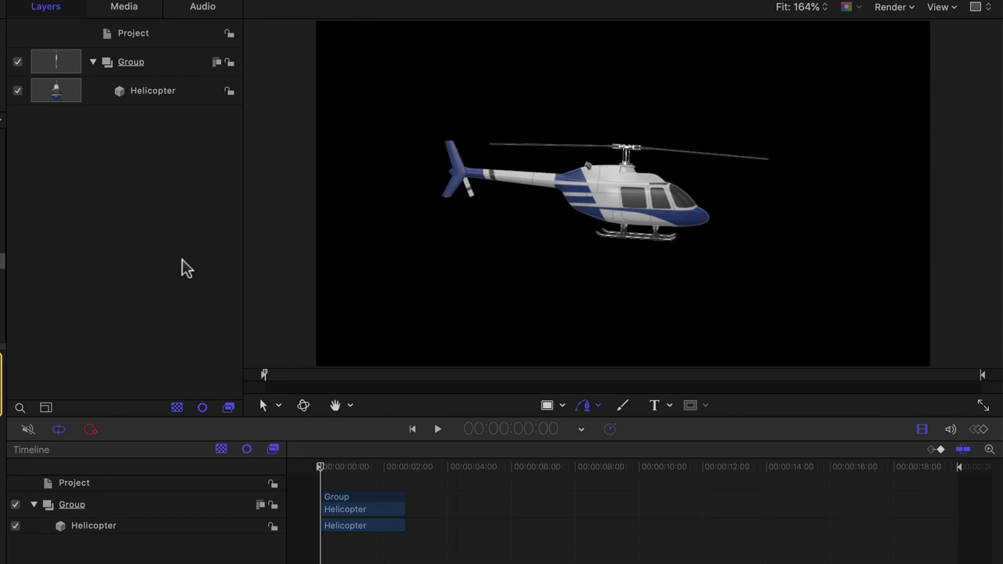
key("space")
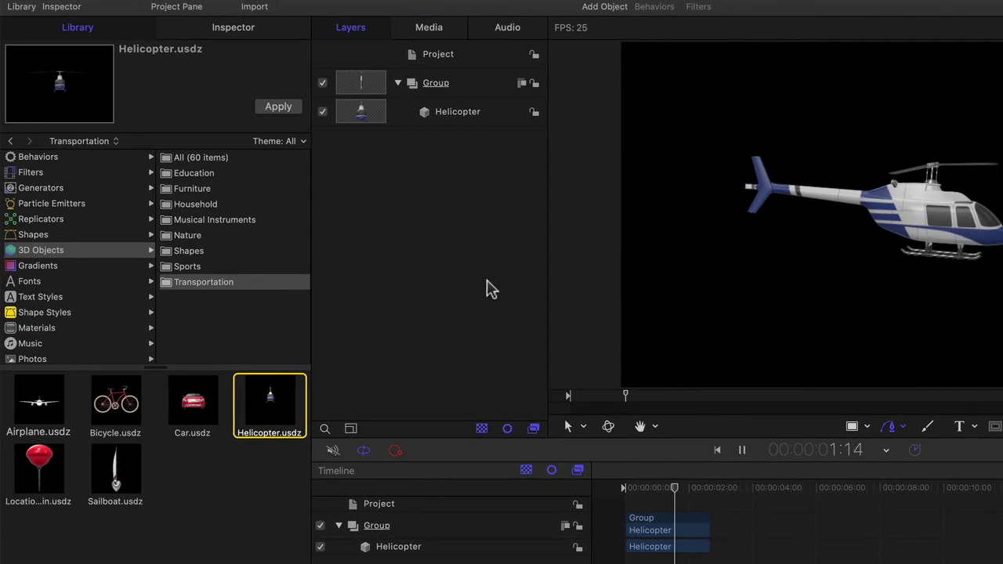
key("space")
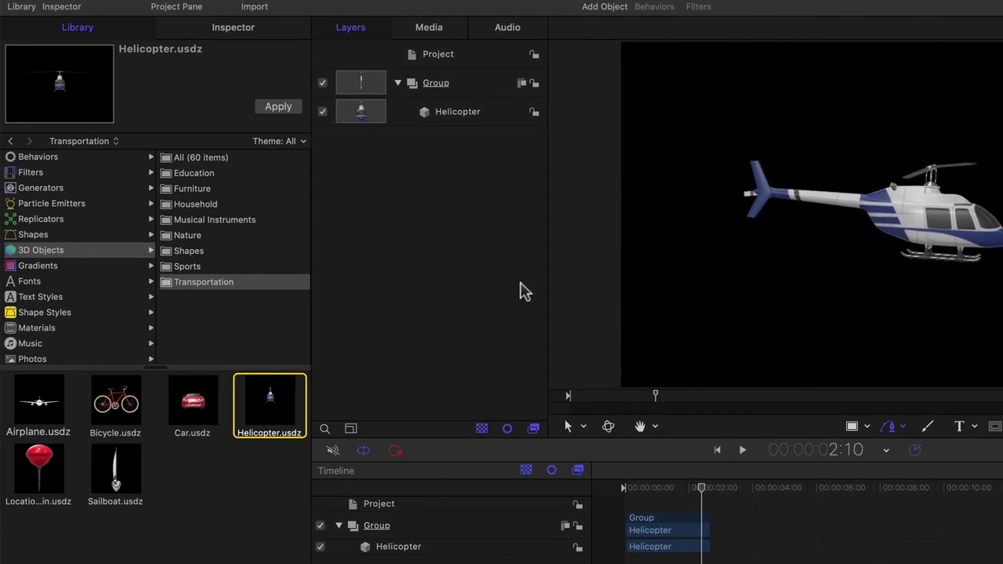
Show the Helicopter's Timing properties and extend its timeline bar with repeated loops to about 18 seconds.
left_click(458, 115)
left_click(259, 31)
left_click(52, 145)
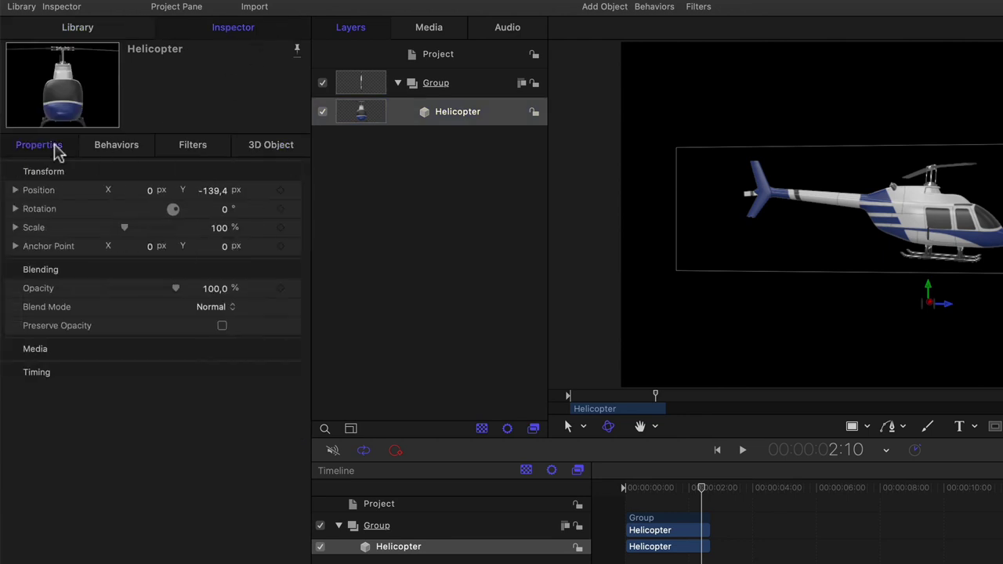
left_click(272, 372)
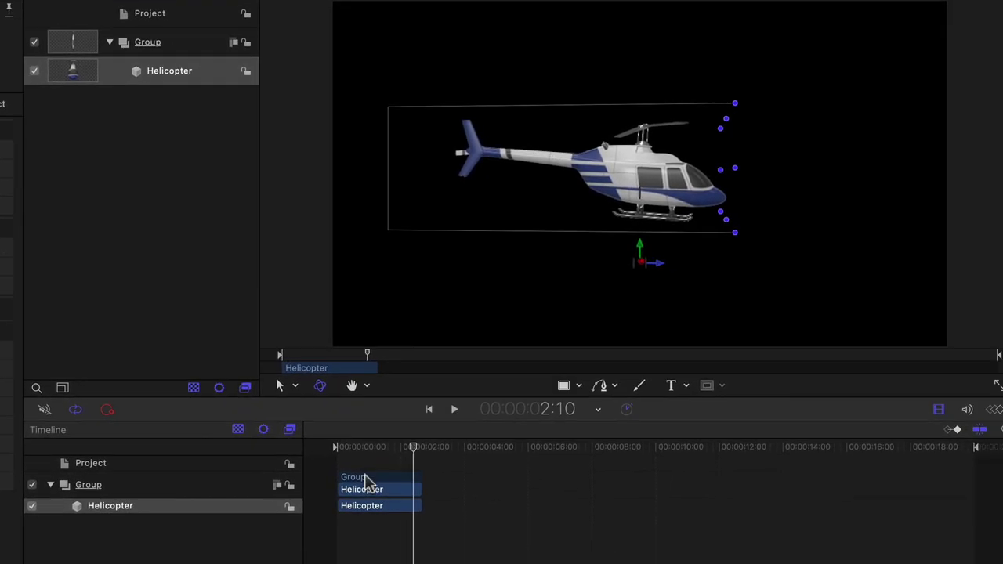
left_click_drag(405, 487, 853, 464)
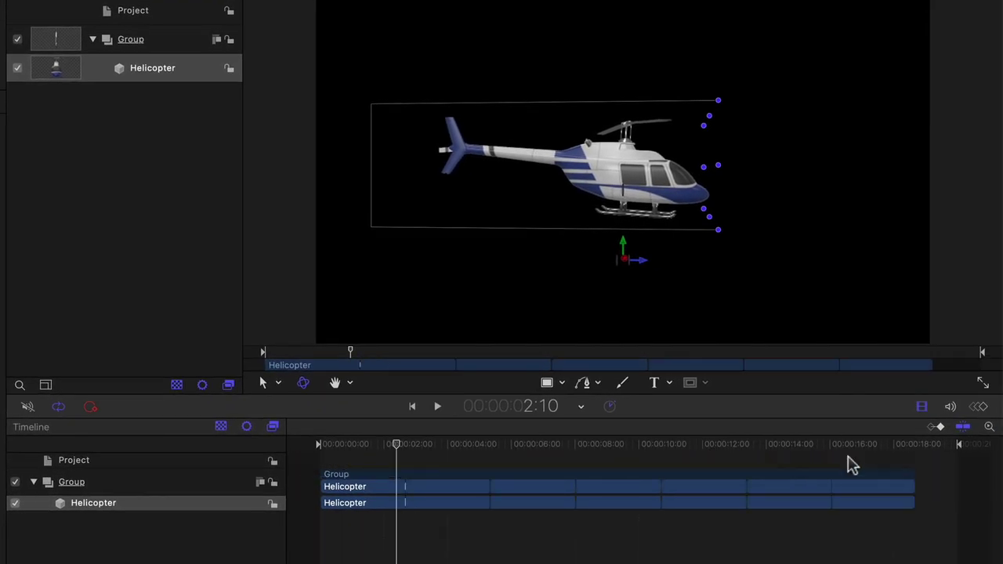
Deselect the helicopter and play back the extended animation.
left_click(174, 253)
key("space")
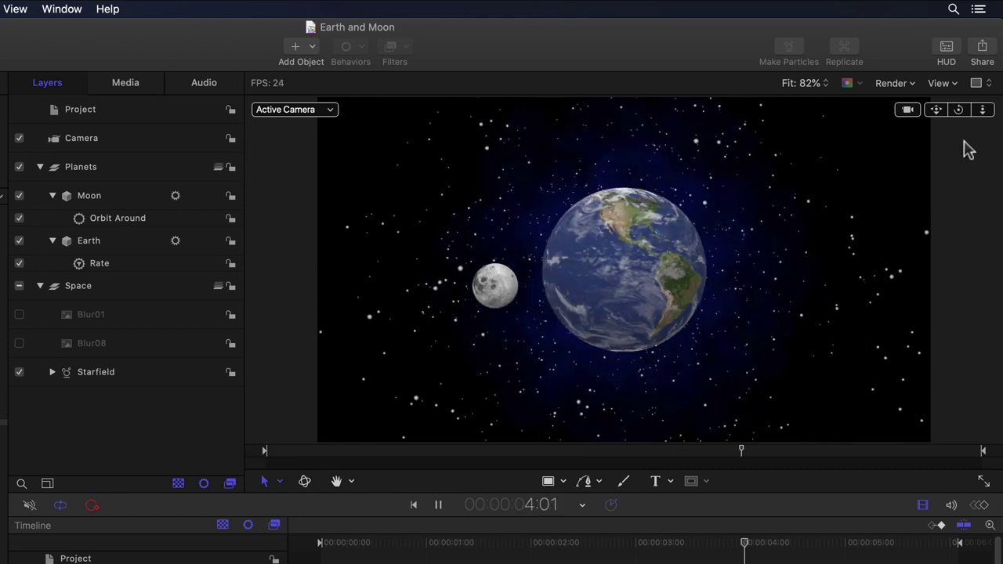
Orbit the camera view around the playing Earth and Moon scene, reset the view, and stop playback at 00:00:02:02.
mouse_move(958, 110)
left_mouse_down()
mouse_move(959, 135)
mouse_move(959, 113)
left_mouse_up()
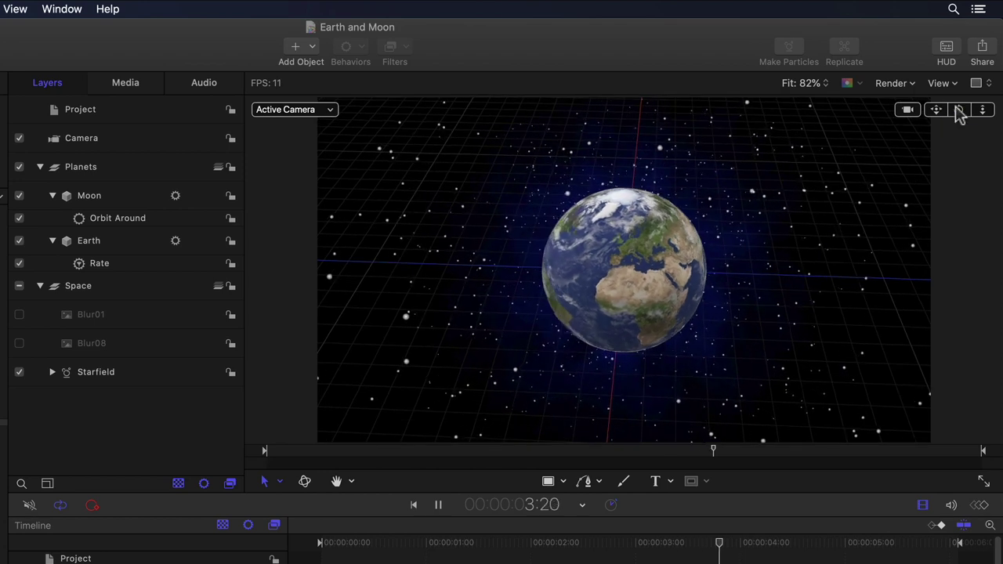
double_click(961, 111)
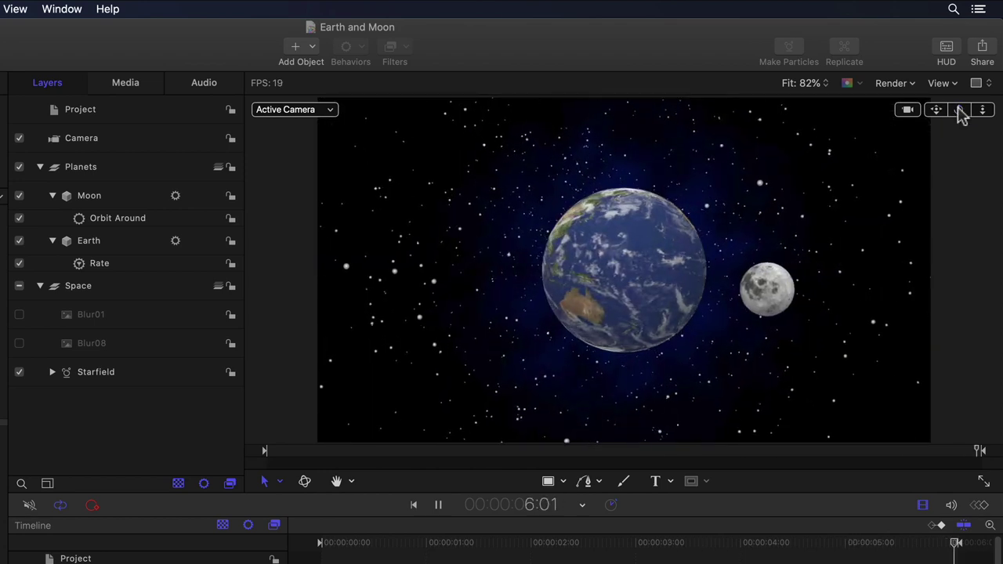
key("space")
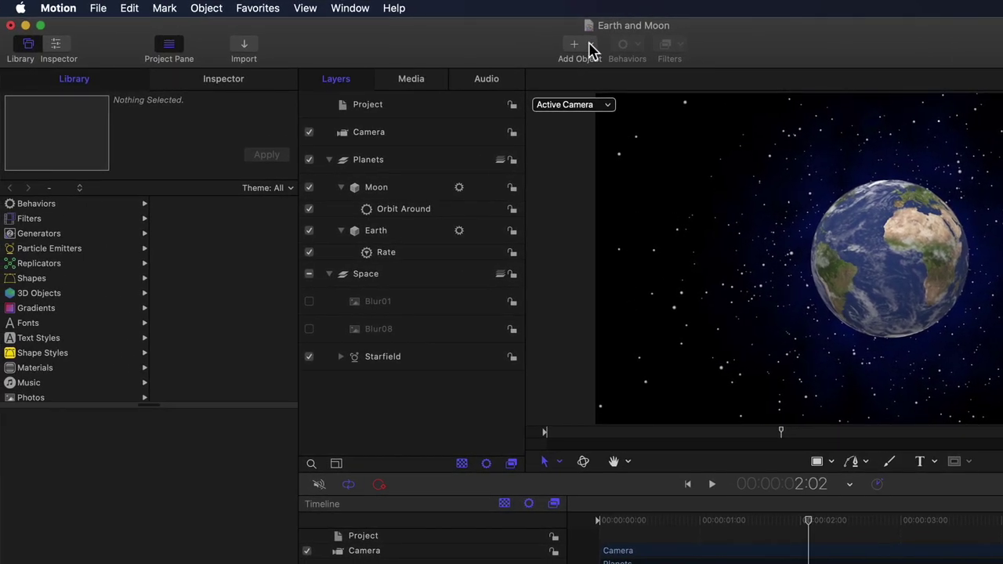
Add a Light to the Earth and Moon project.
left_click(591, 48)
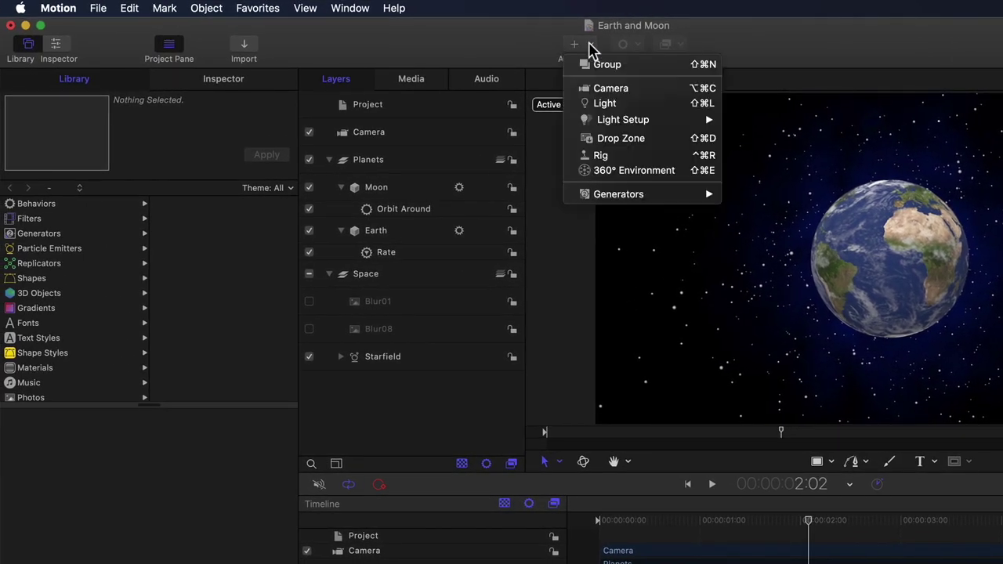
left_click(615, 110)
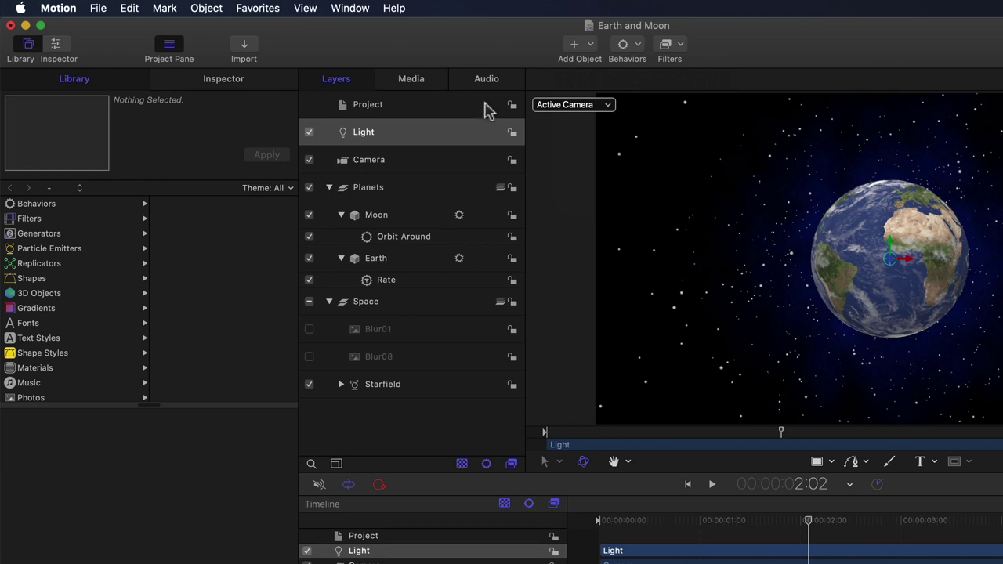
Make the light Directional and move it left along X, clear of the Earth, to about -431 px.
left_click(224, 80)
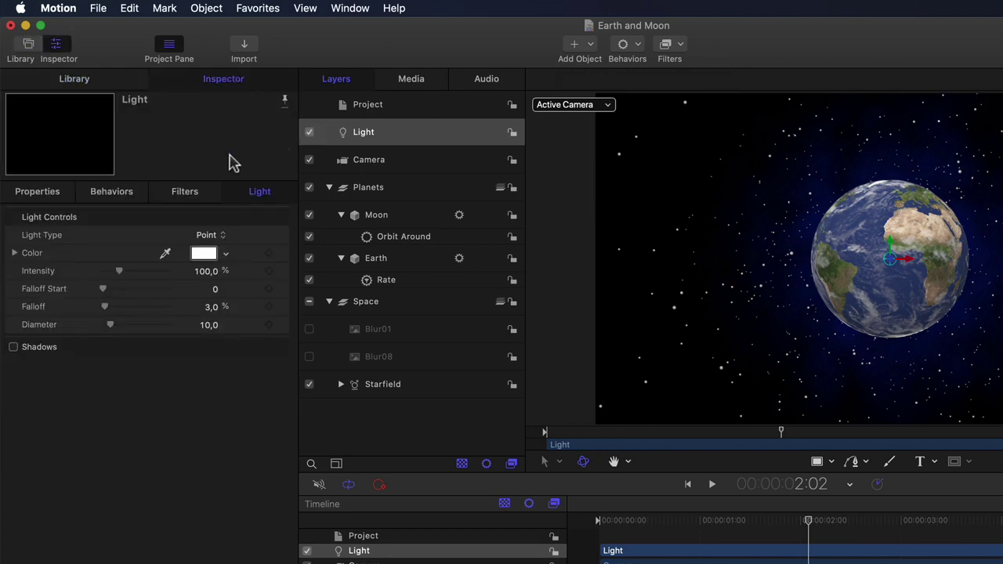
left_click(216, 235)
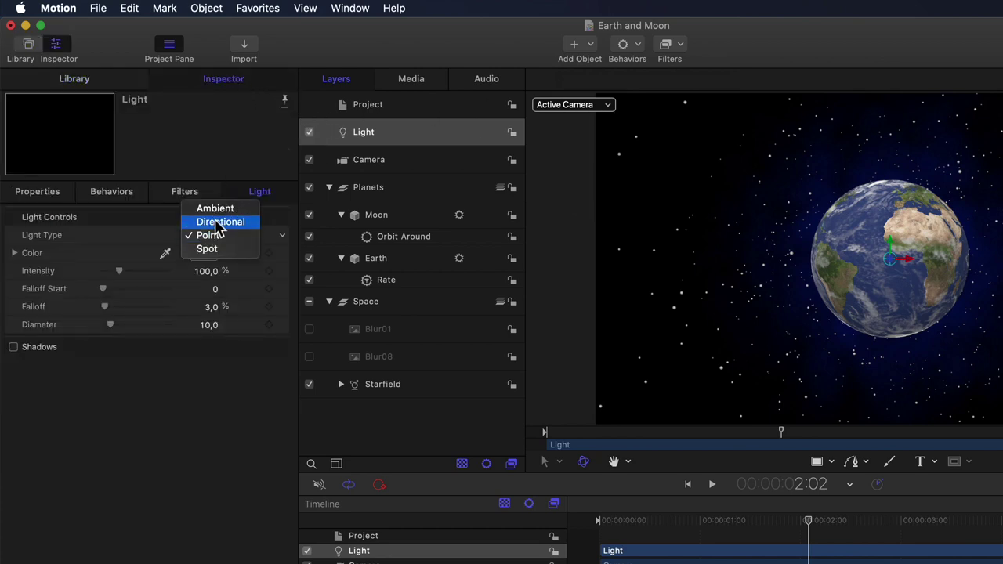
left_click(216, 225)
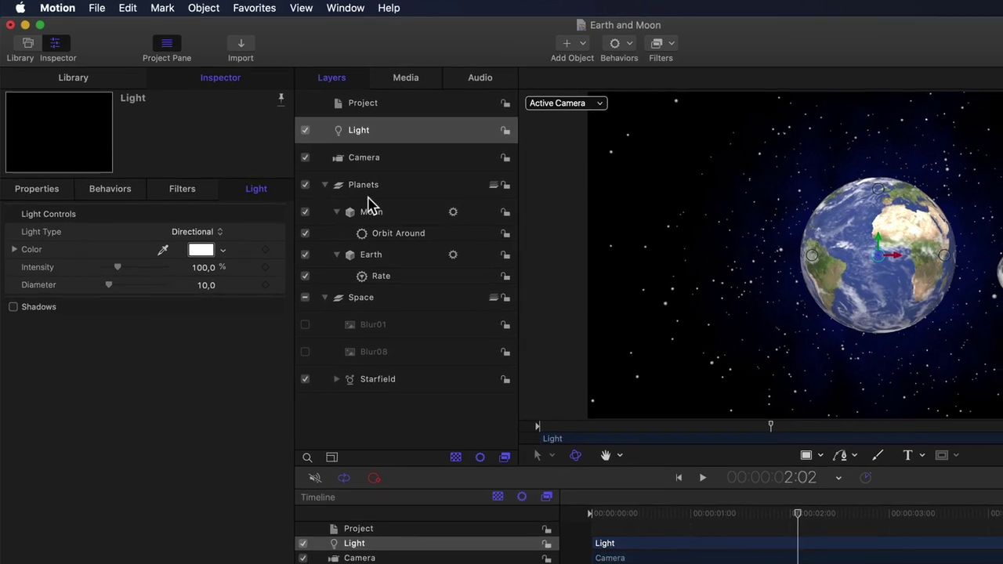
left_click_drag(899, 254, 727, 249)
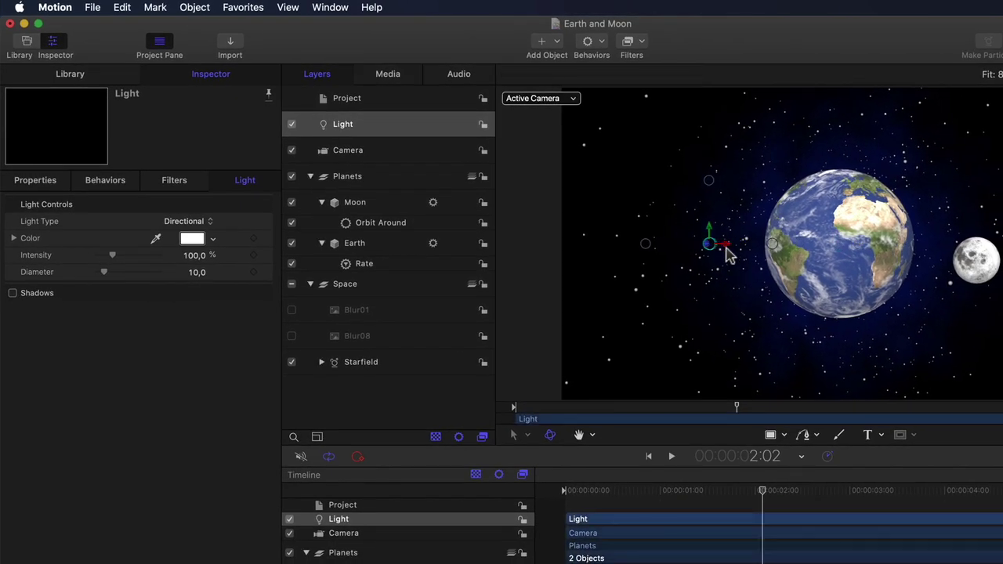
Set the light's Y rotation to -90° and shift it farther left to an X position of about -510 px.
left_click(36, 181)
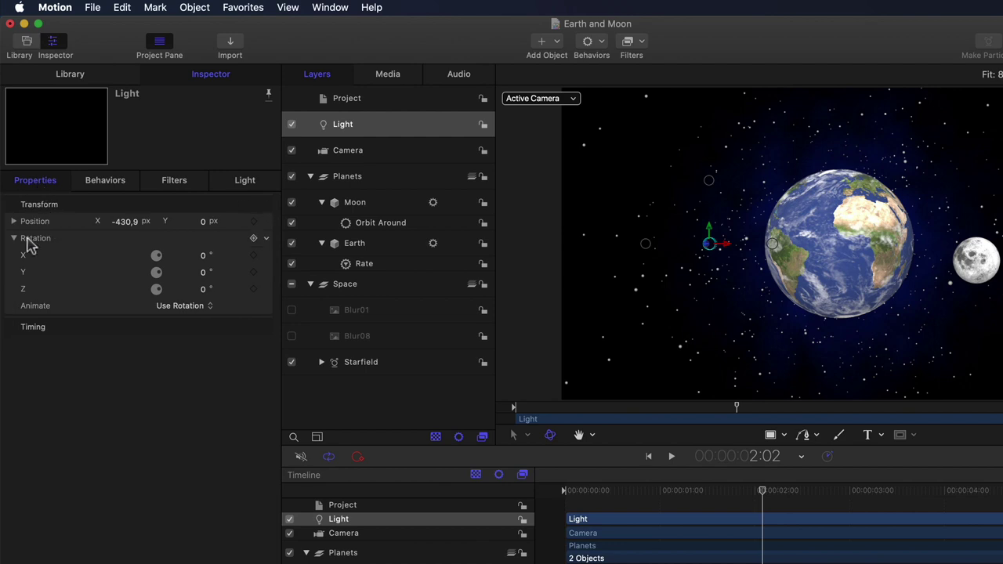
left_click(203, 276)
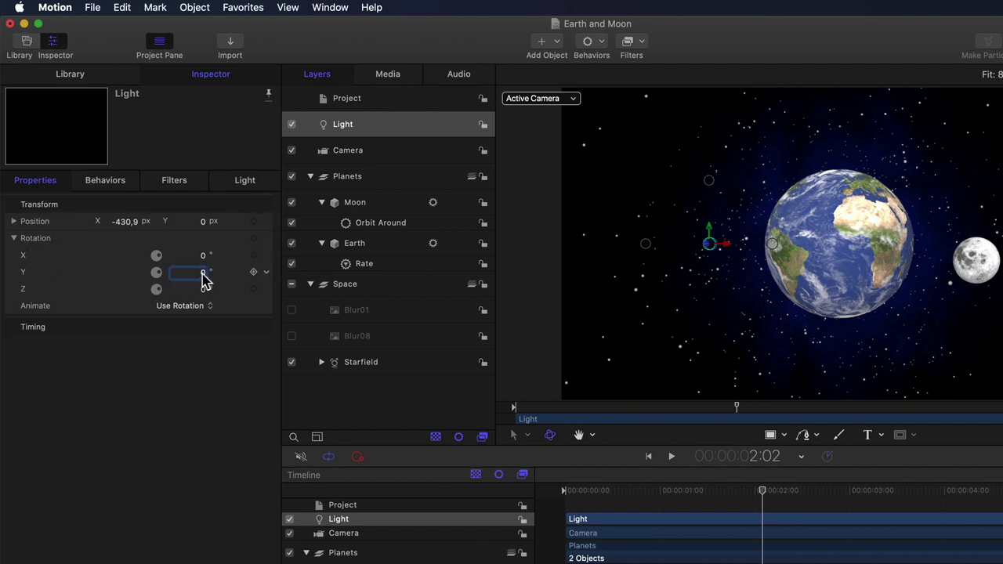
type("-90")
key("Return")
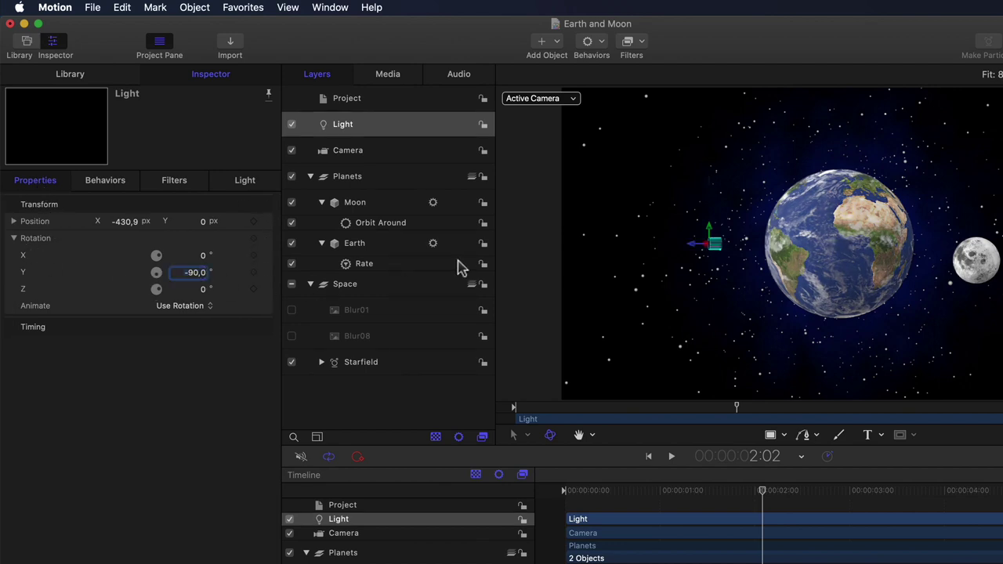
left_click_drag(693, 249, 672, 248)
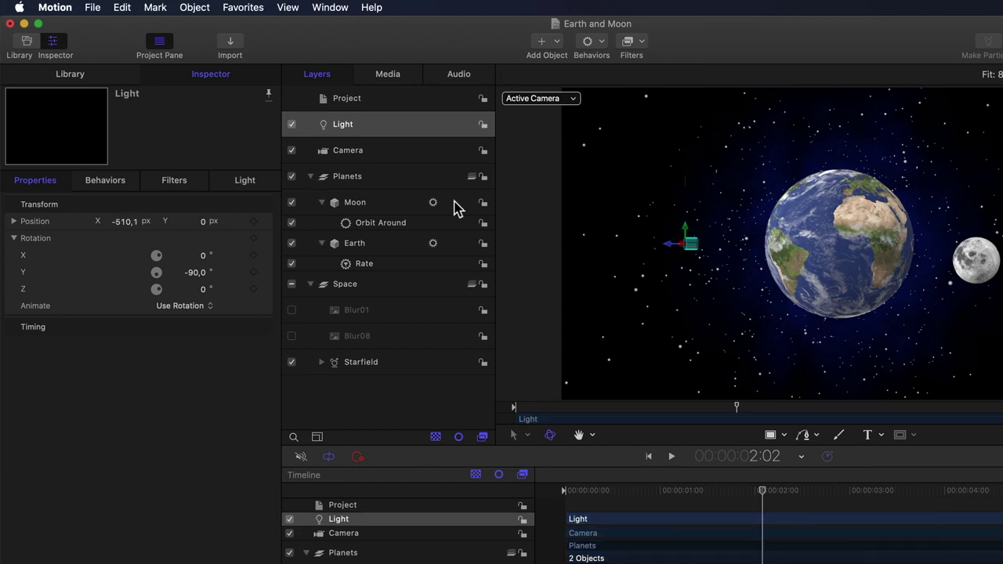
Give the directional light a pale yellow color and an intensity of 278%.
left_click(247, 182)
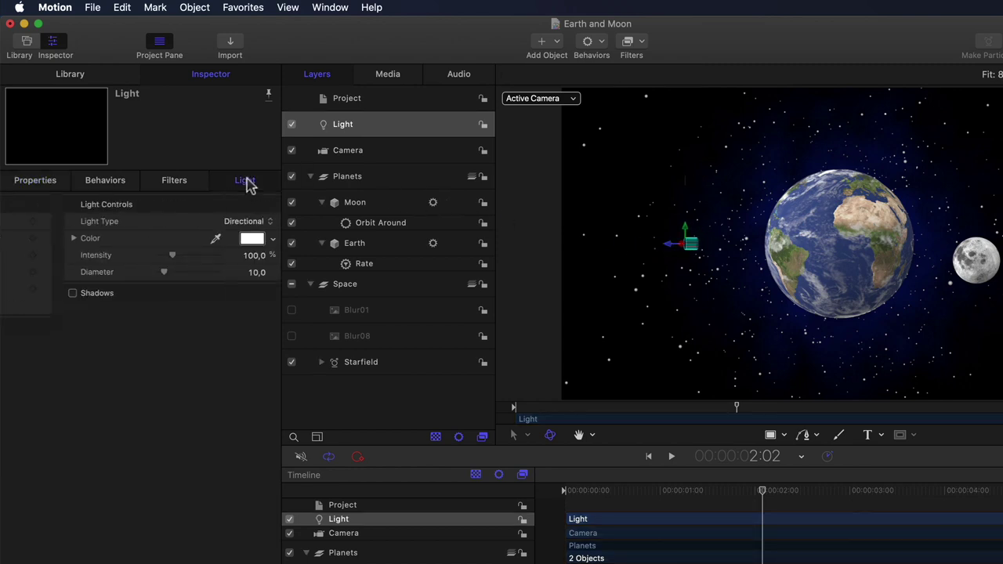
left_click(212, 239)
mouse_move(213, 254)
left_mouse_down()
mouse_move(265, 262)
mouse_move(194, 259)
left_mouse_up()
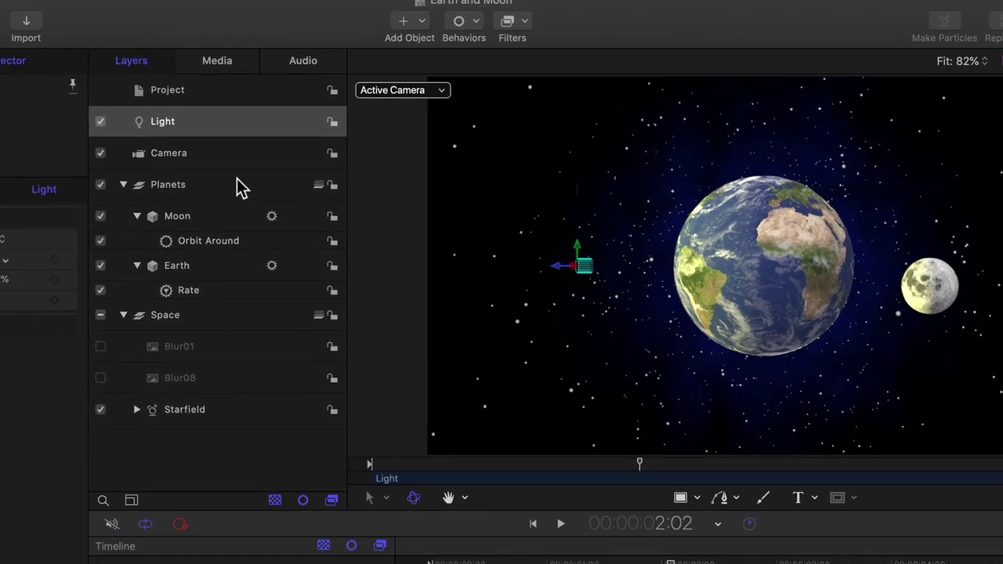
left_click(63, 153)
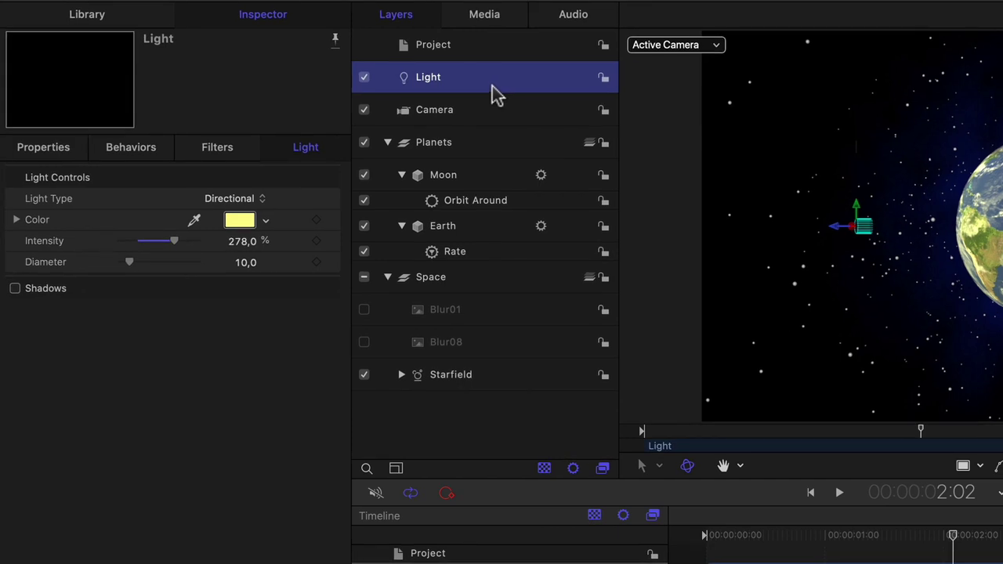
Reduce the 3D Object Environment to 0 in the project's rendering properties.
left_click(484, 52)
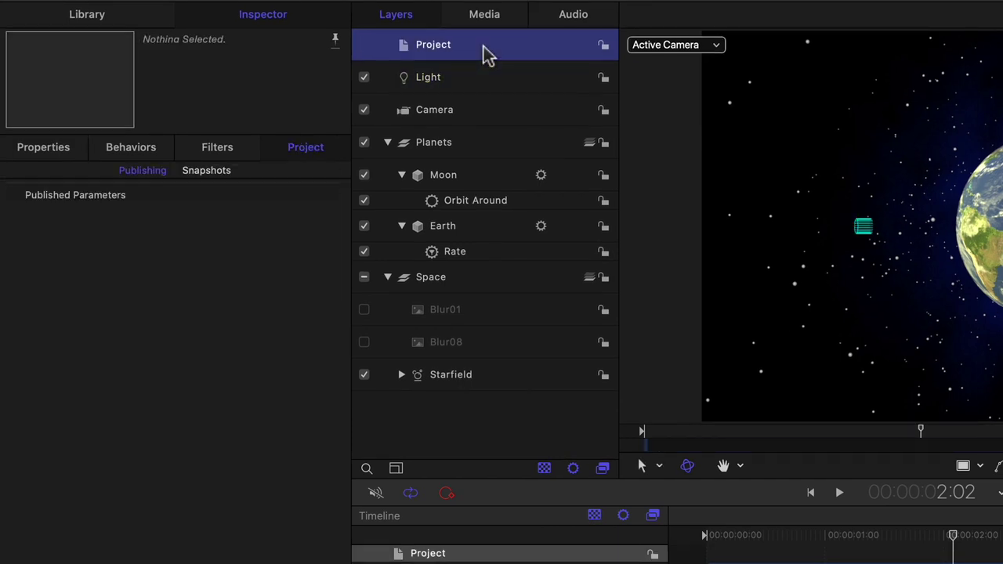
left_click(36, 151)
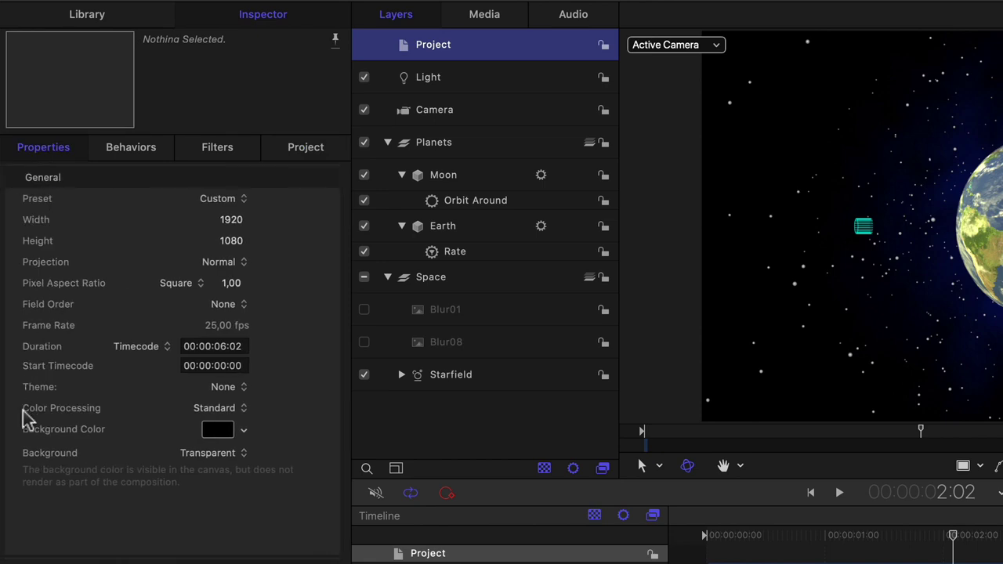
scroll(27, 414, "down", 5)
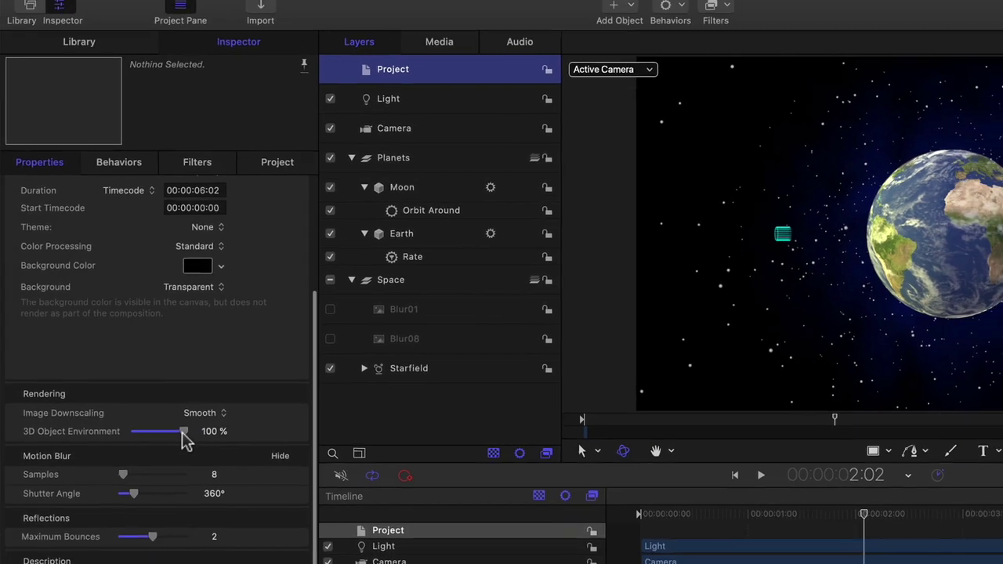
left_click_drag(203, 415, 144, 426)
left_click_drag(135, 424, 112, 426)
scroll(114, 421, "up", 1)
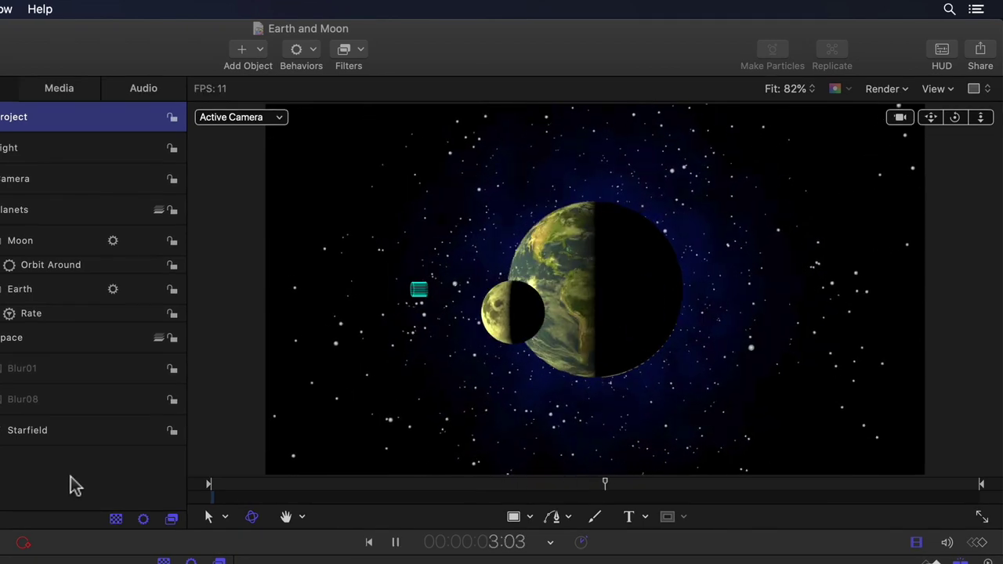
Orbit the camera view around the playing Earth and Moon scene to inspect the new lighting.
mouse_move(955, 117)
left_mouse_down()
mouse_move(994, 143)
mouse_move(958, 125)
left_mouse_up()
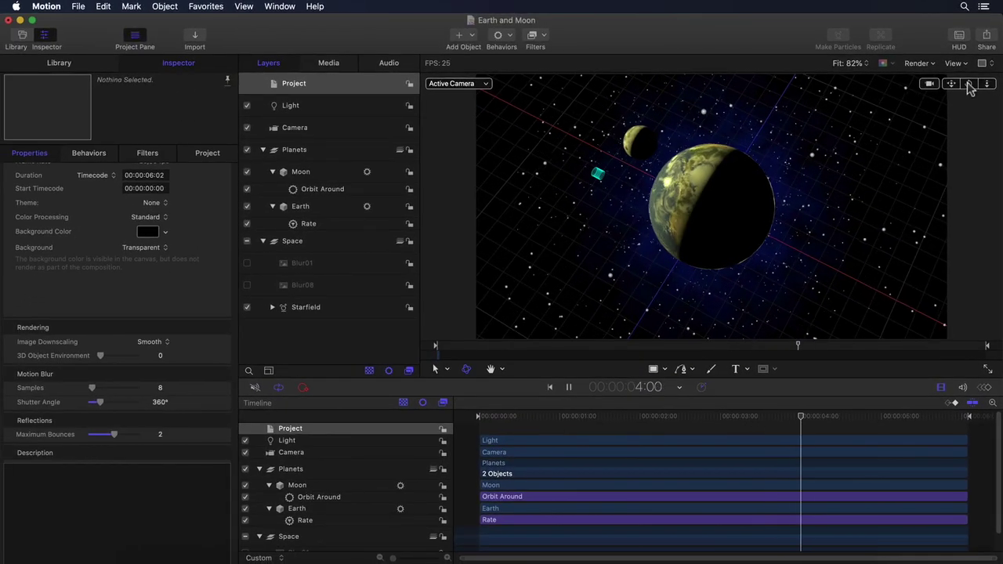
left_click_drag(969, 84, 970, 84)
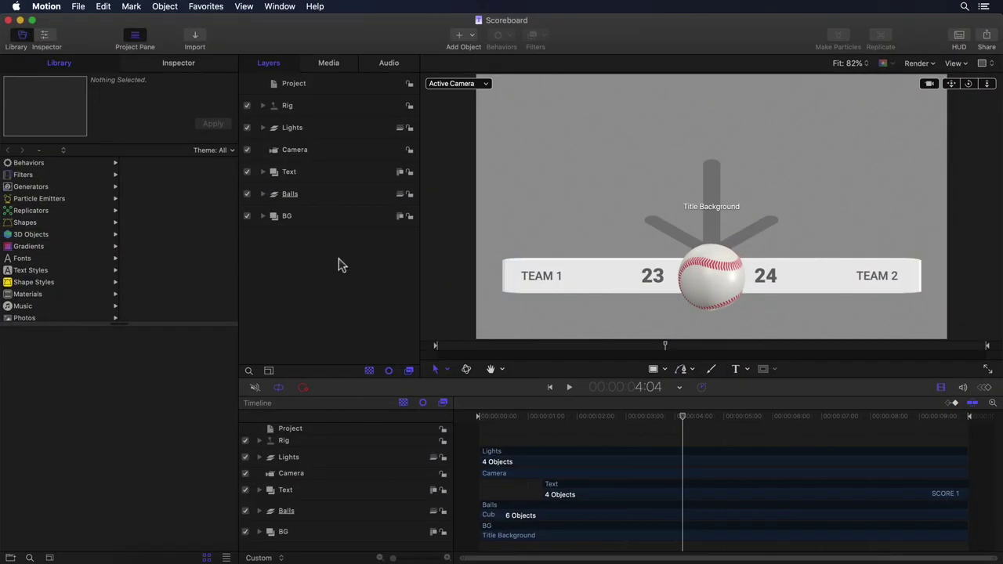
Play the Scoreboard project's baseball animation and stop it at 00:00:07:22.
key("space")
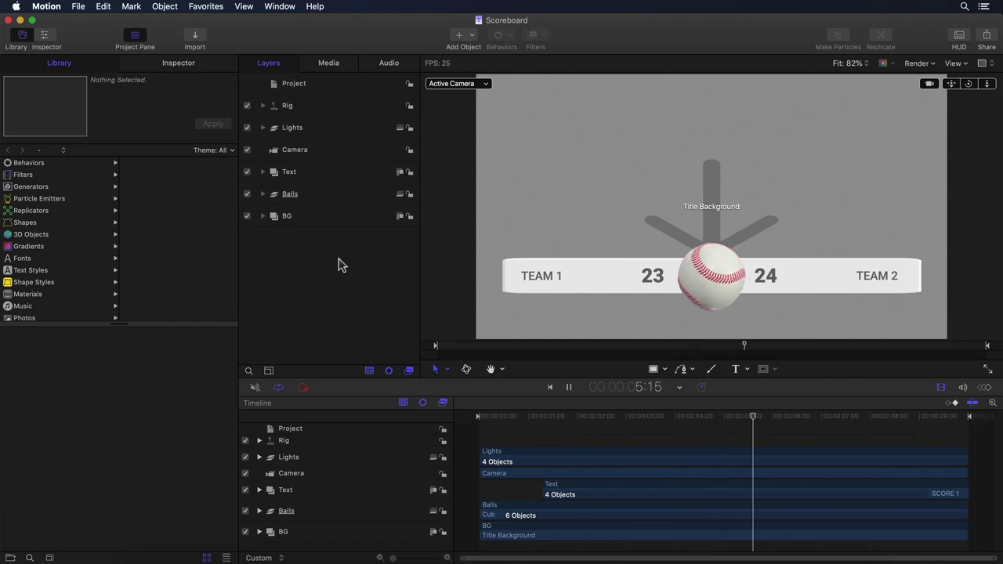
key("ctrl+t")
key("Home")
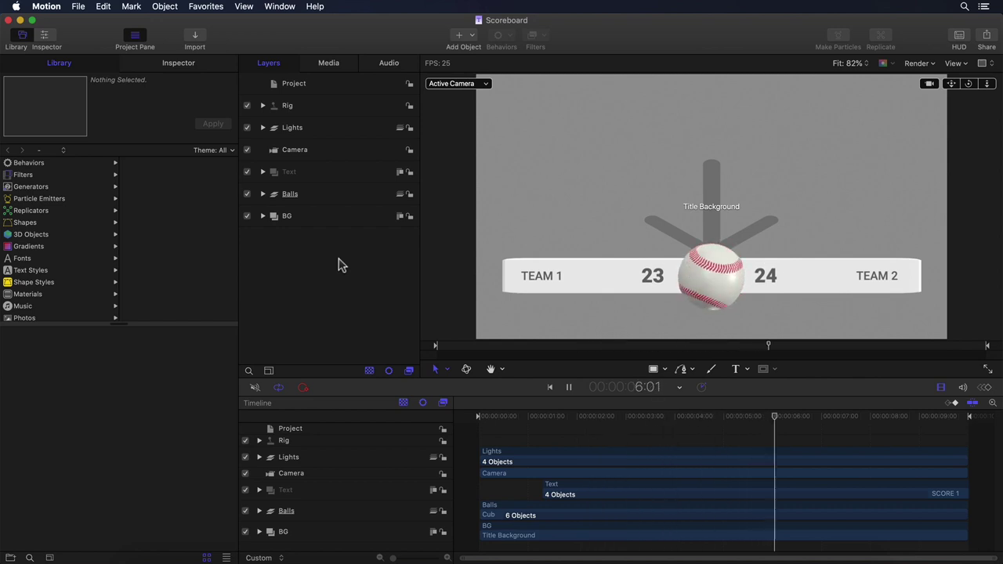
key("ctrl+t")
key("space")
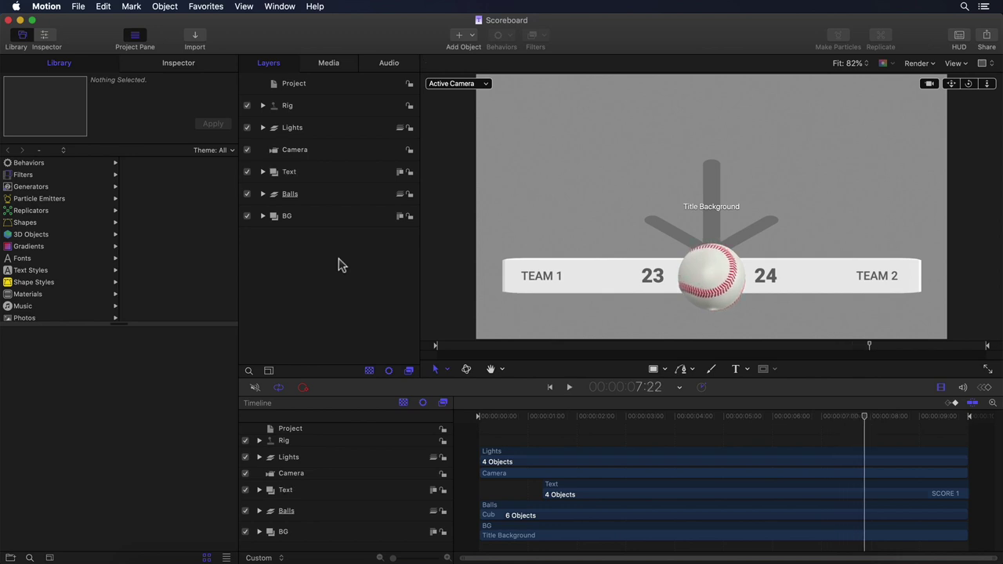
Switch to Final Cut Pro and connect the Scoreboard title above the stadium clip at about 10:20.
left_click(310, 114)
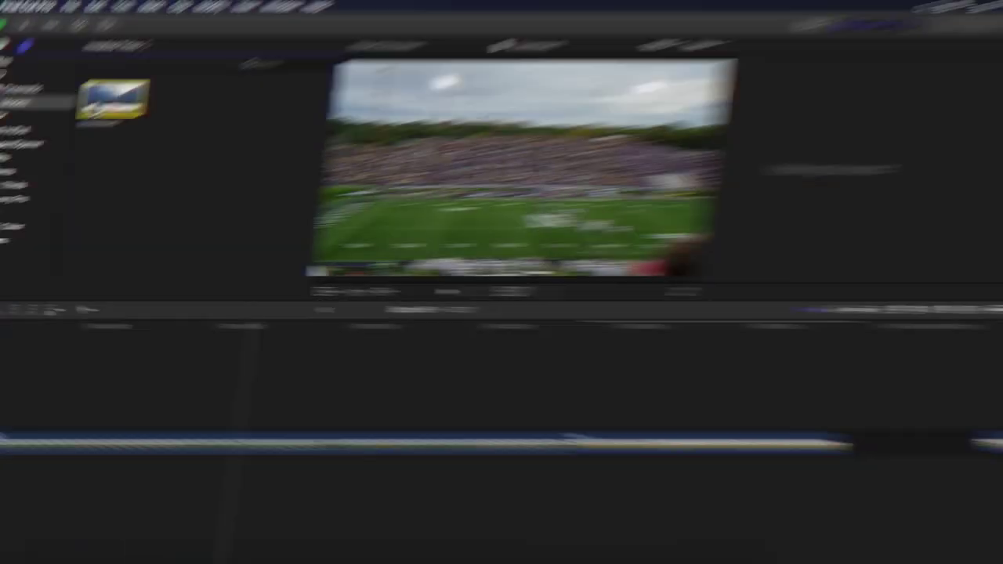
key("q")
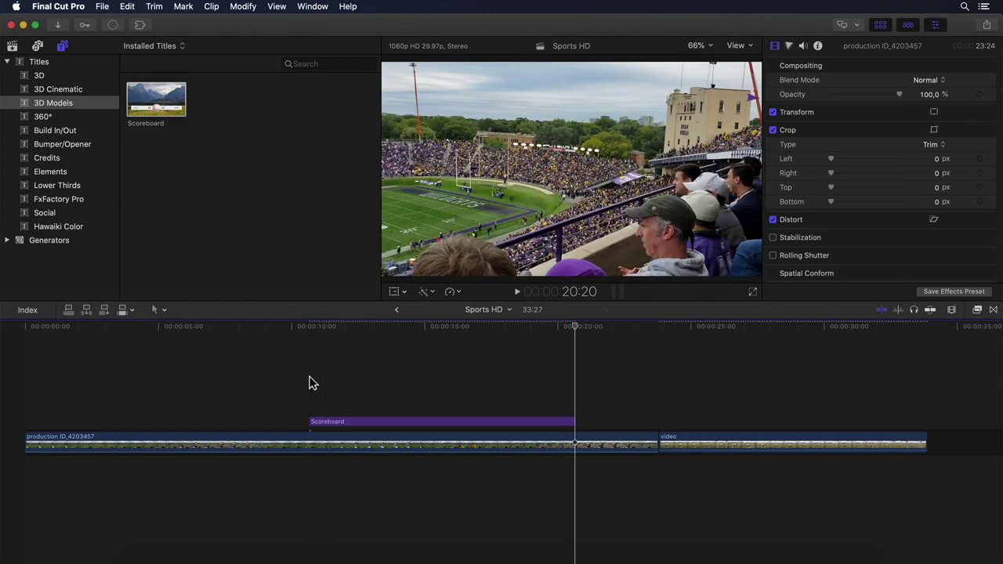
Select the Scoreboard title with the playhead at 14:09 and set its Select Sport parameter to Football.
left_click(405, 374)
left_click(482, 422)
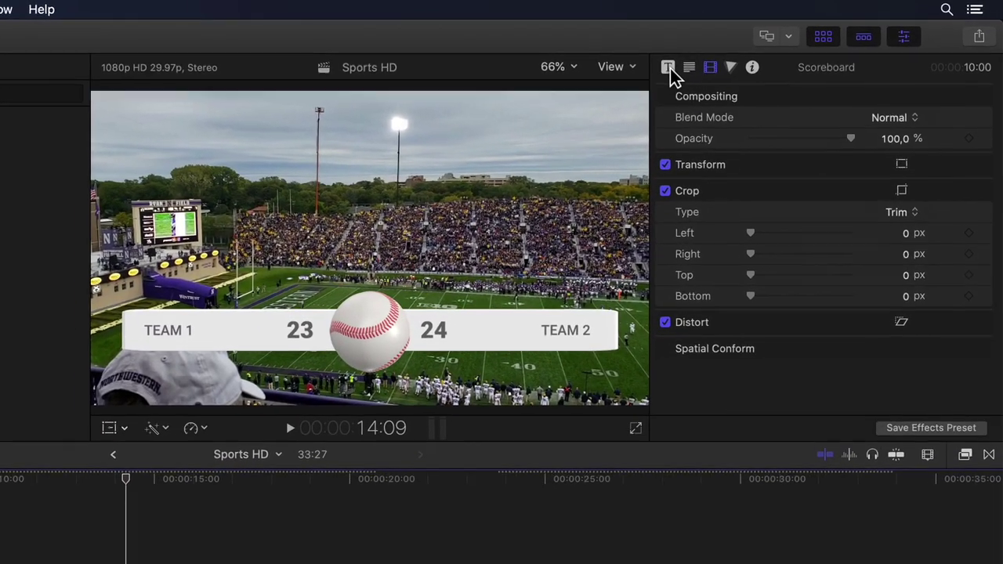
left_click(774, 46)
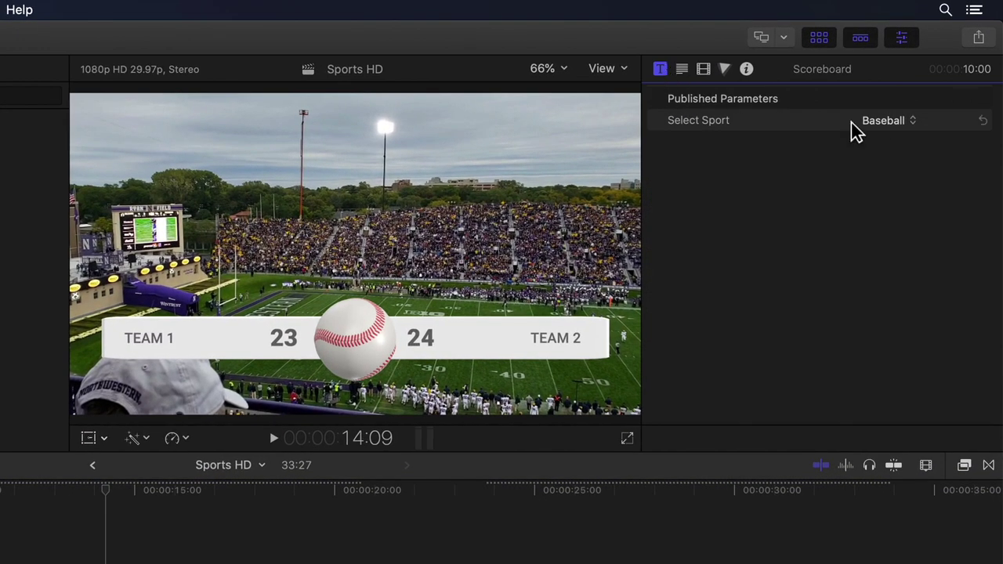
left_click(883, 121)
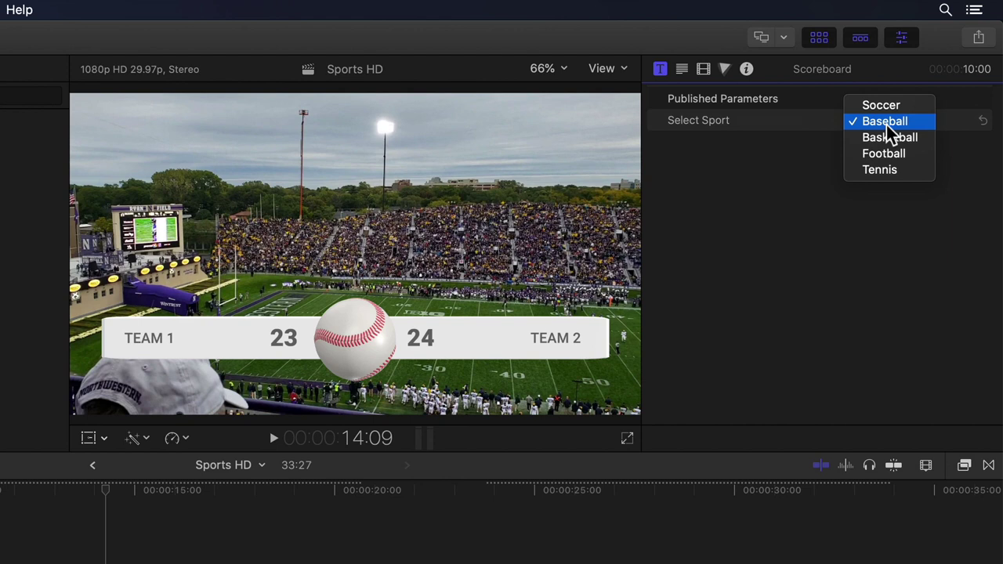
left_click(888, 155)
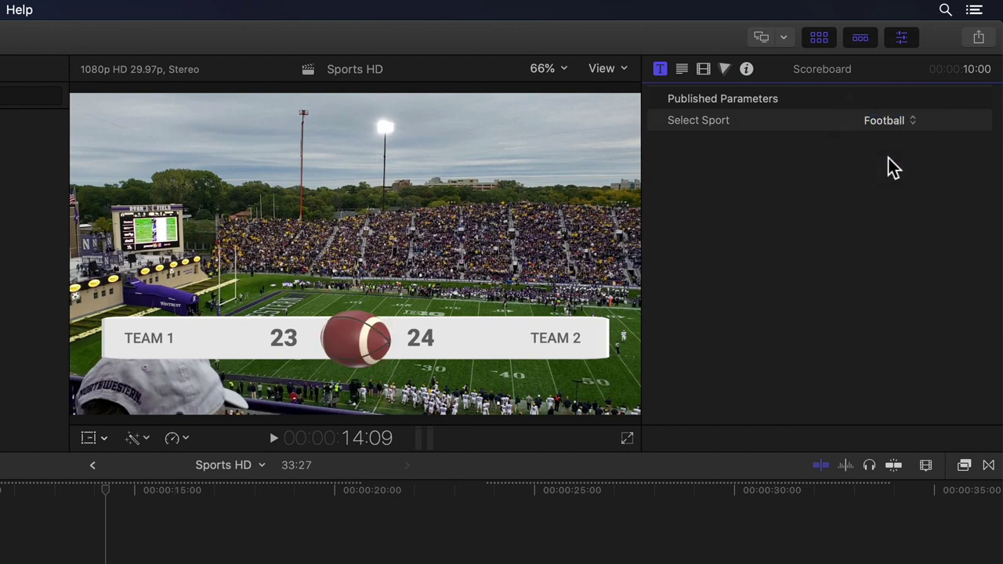
Play back the stadium footage with the football scoreboard title, then stop playback.
key("space")
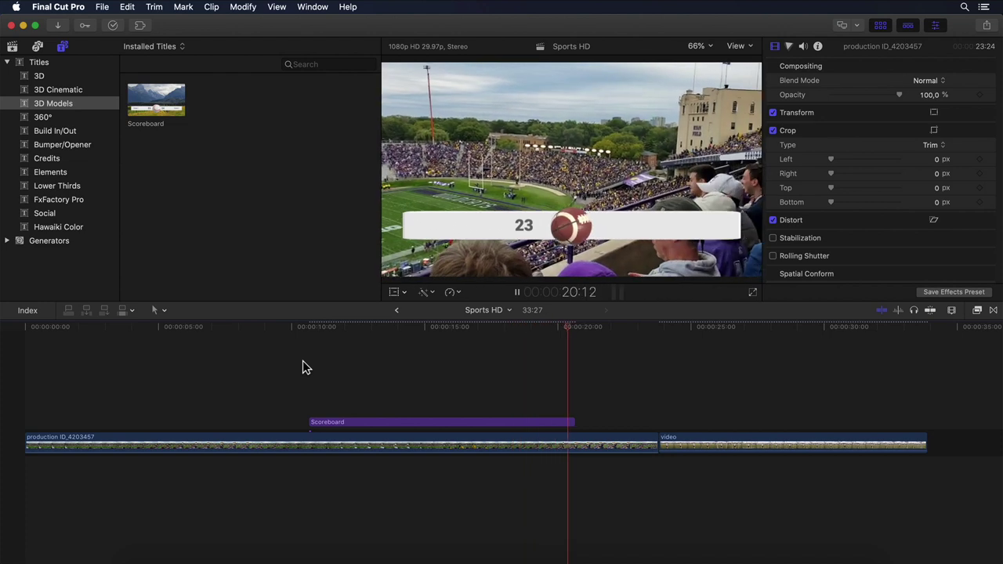
key("space")
left_click(464, 365)
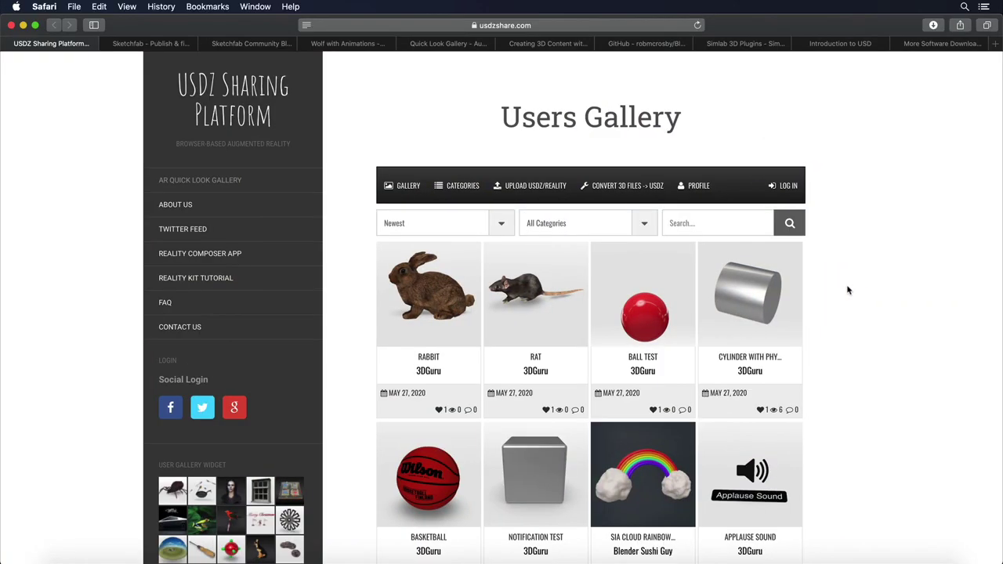
In Safari, browse the USDZ Sharing Platform's Users Gallery and view the Horse Animation model page.
scroll(847, 290, "down", 15)
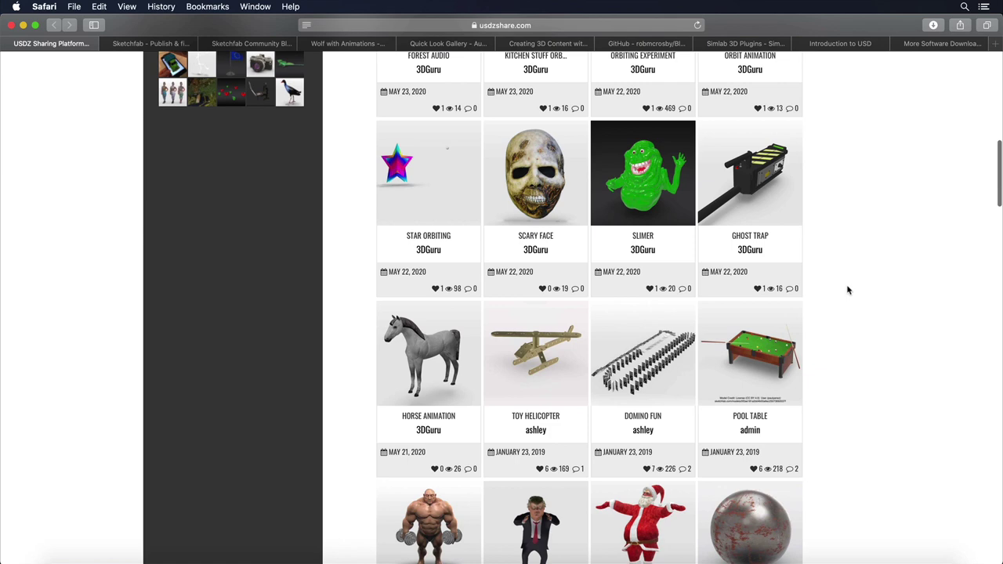
left_click(444, 347)
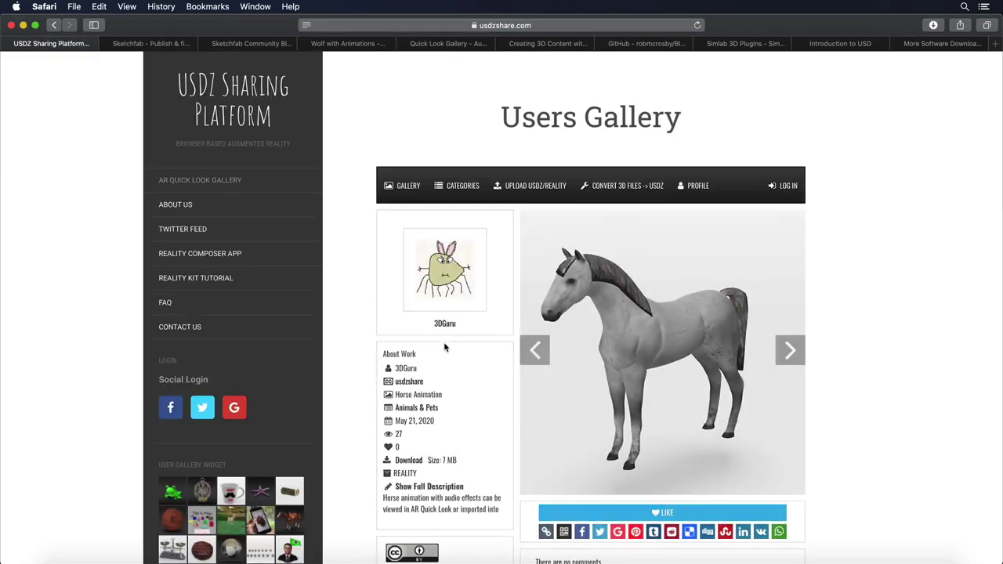
scroll(870, 303, "down", 5)
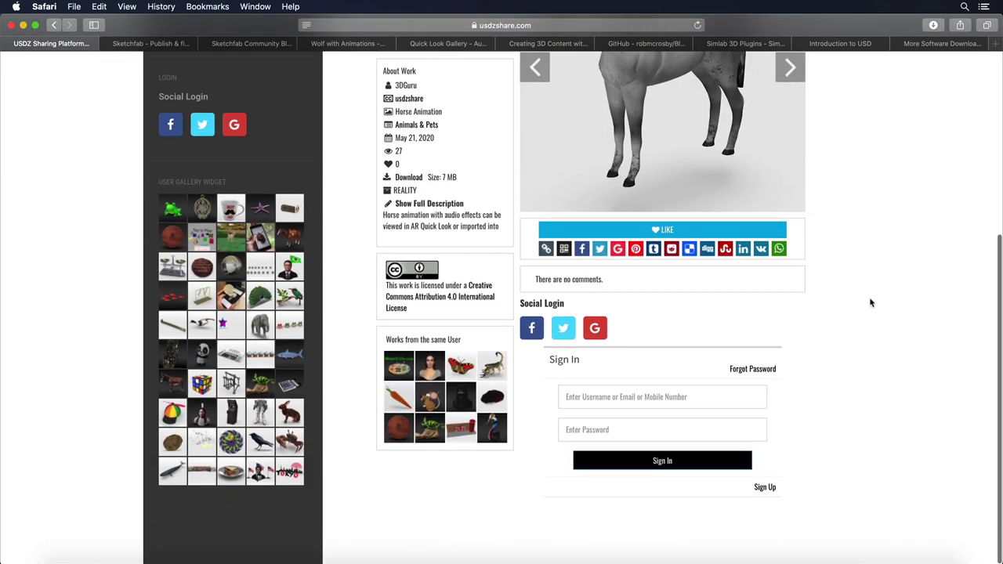
Look through Sketchfab's home page of 3D models and its article on USDZ 3D file conversion.
key("ctrl+Tab")
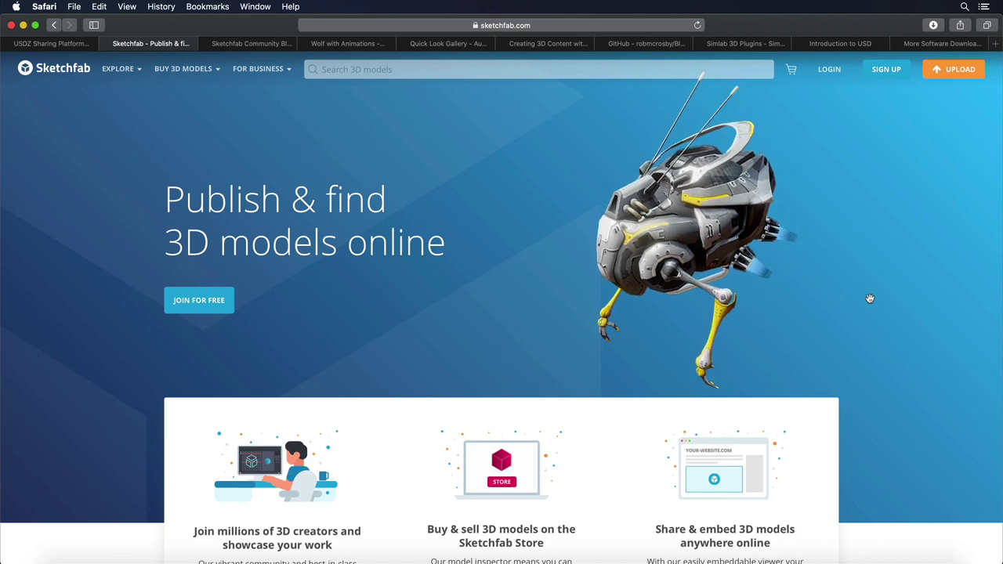
scroll(869, 298, "down", 4)
scroll(870, 299, "down", 10)
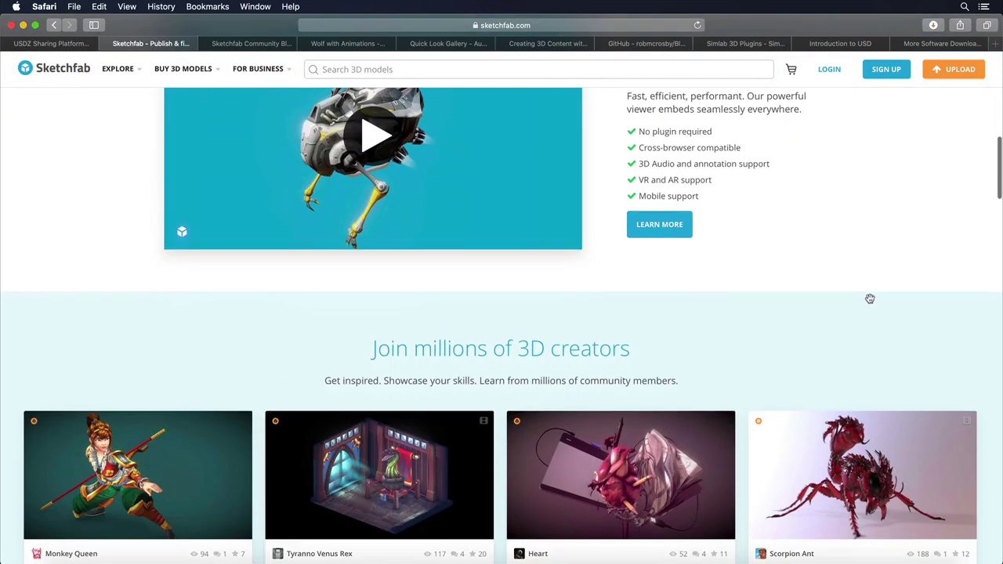
scroll(870, 299, "down", 6)
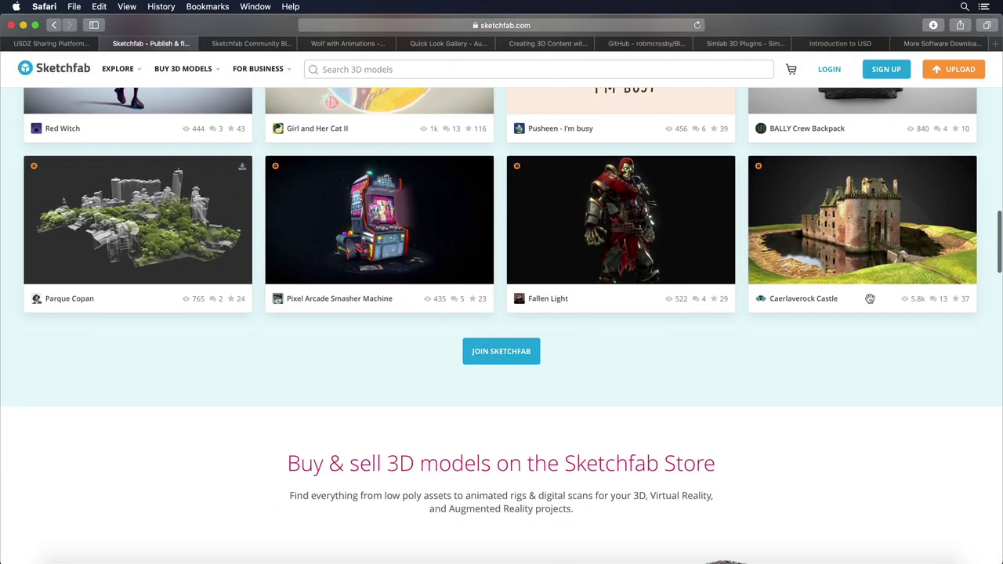
key("ctrl+Tab")
scroll(870, 303, "down", 4)
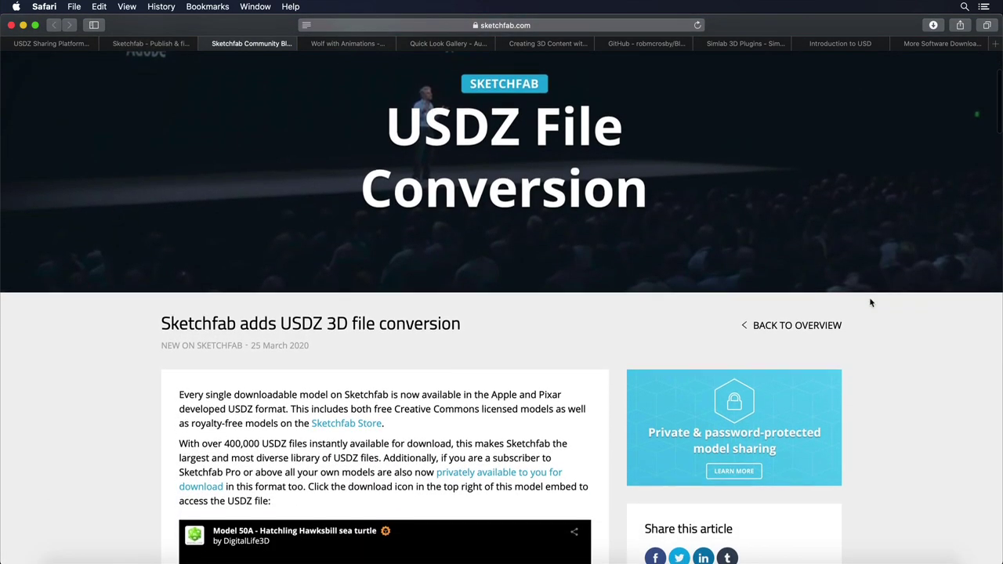
View the Hatchling Hawksbill sea turtle model embedded in the Sketchfab USDZ article and rotate it to another angle.
scroll(870, 302, "down", 6)
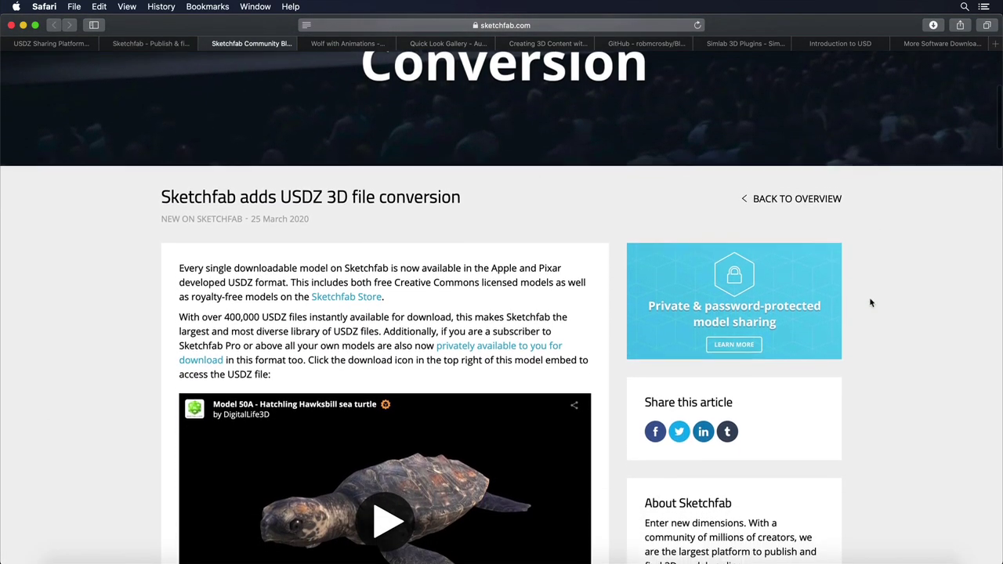
scroll(870, 303, "down", 2)
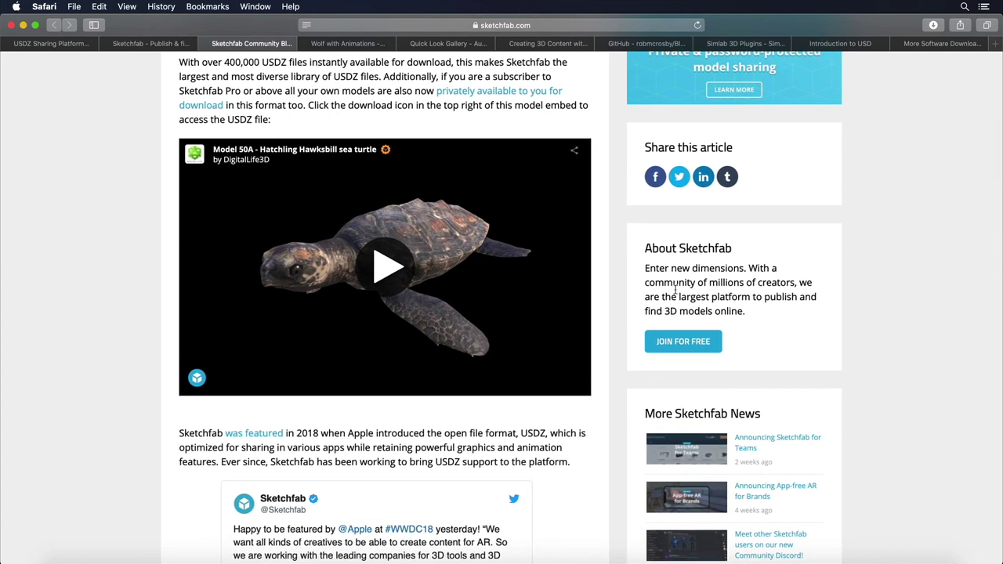
left_click(385, 261)
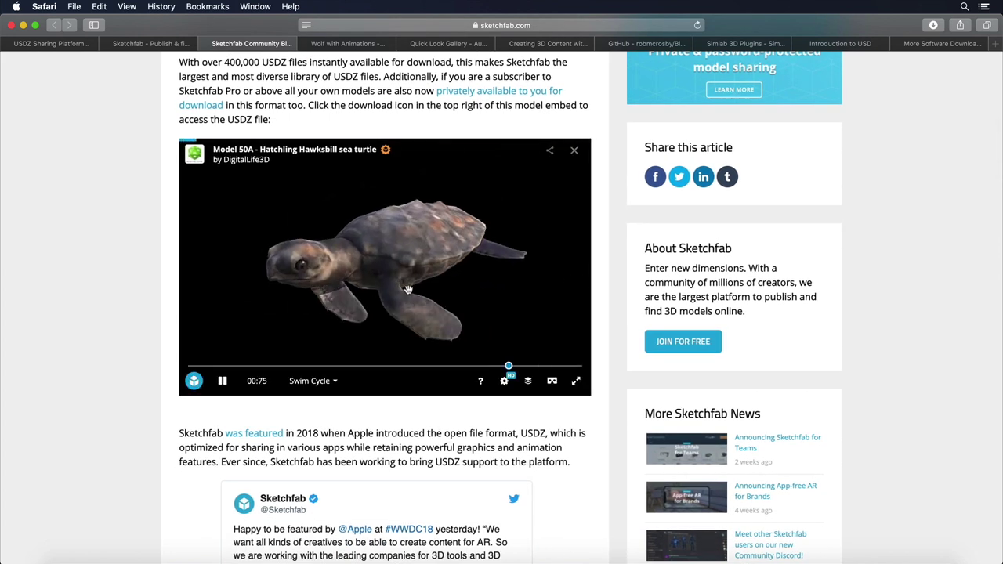
left_click_drag(407, 290, 544, 236)
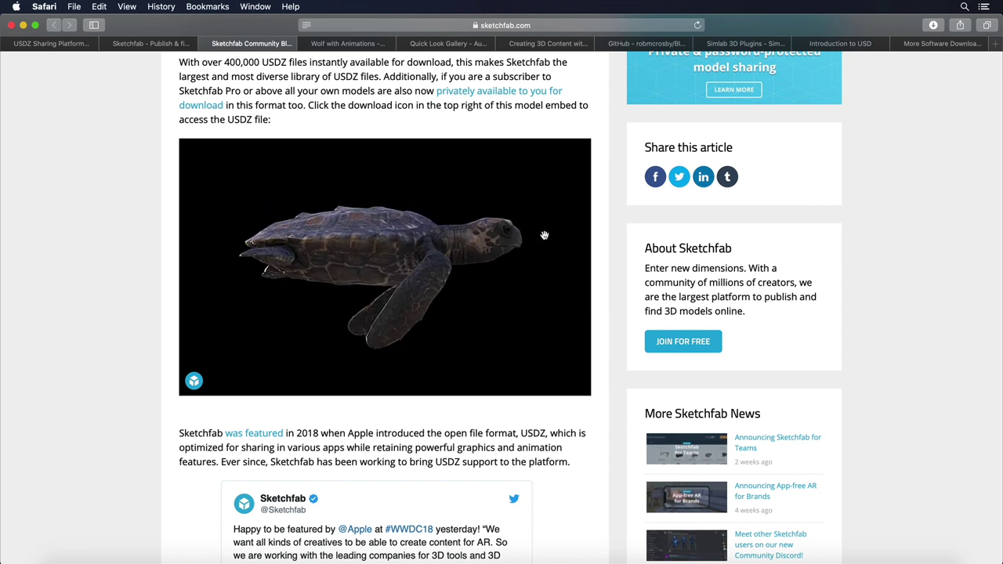
Search Sketchfab's downloadable animated models for "buster" and open the Buster Drone model page.
key("ctrl+Tab")
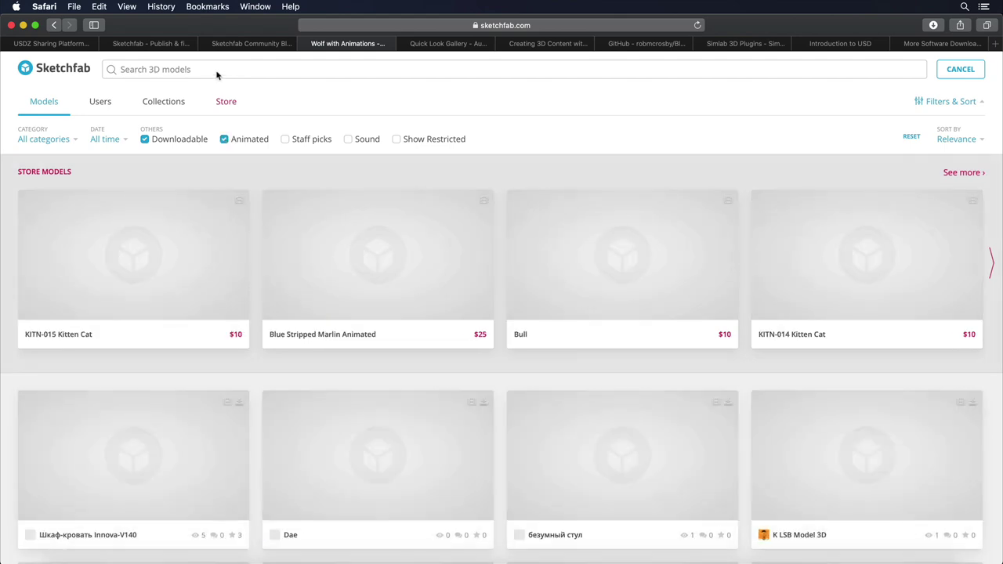
left_click(212, 68)
type("buster")
scroll(418, 283, "down", 3)
left_click(598, 294)
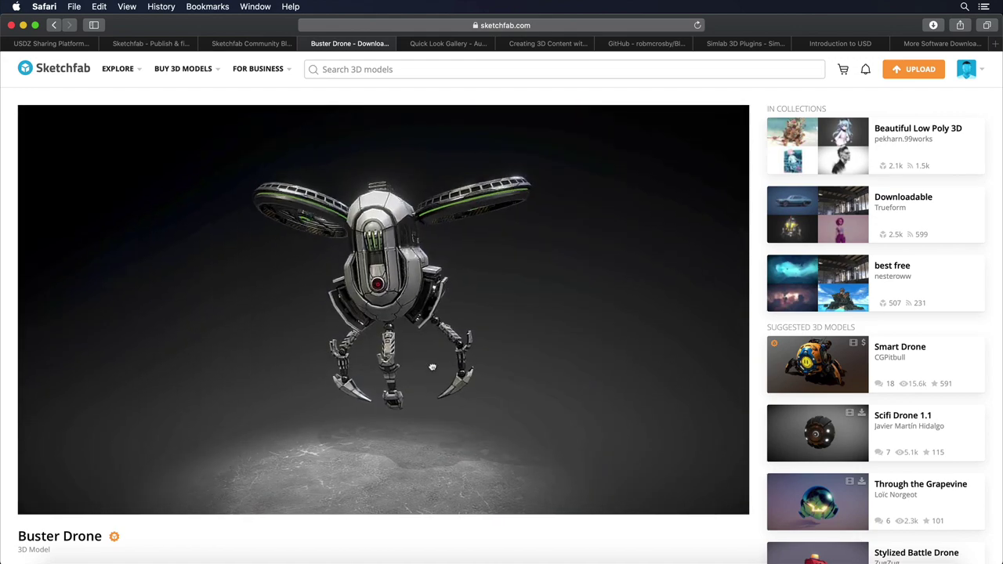
Download the Buster Drone model in the Augmented Reality Format (USDZ).
scroll(337, 532, "down", 5)
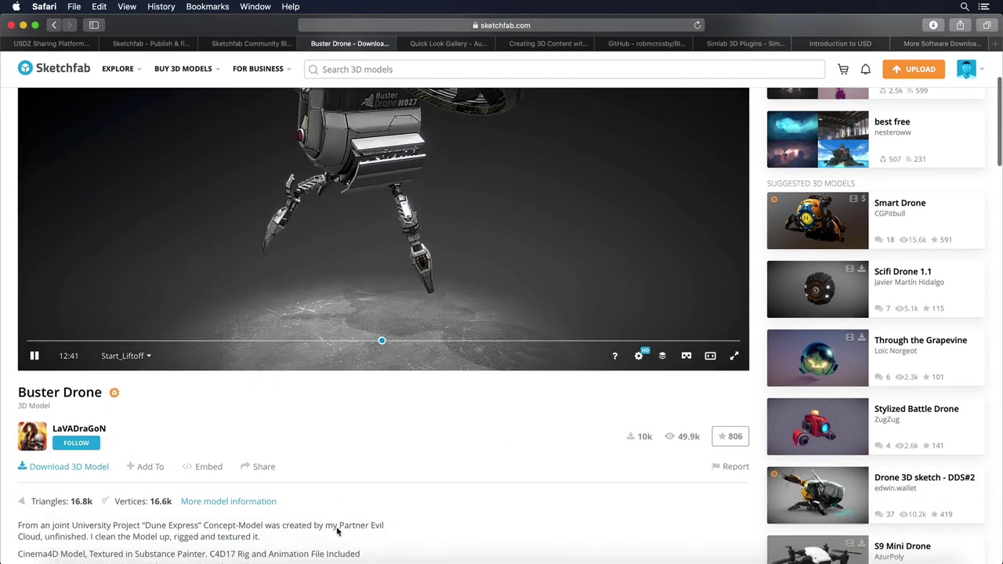
left_click(78, 451)
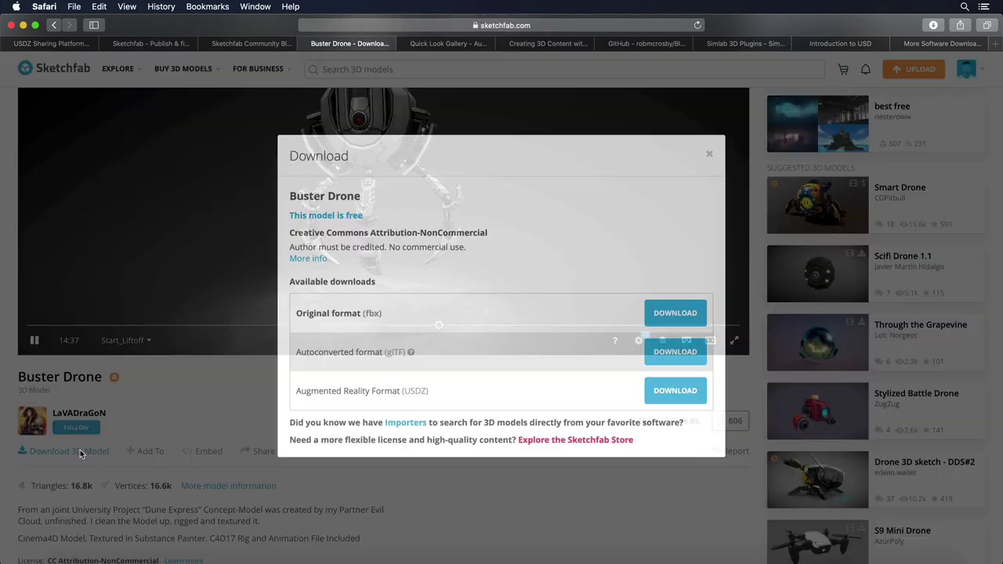
left_click(674, 392)
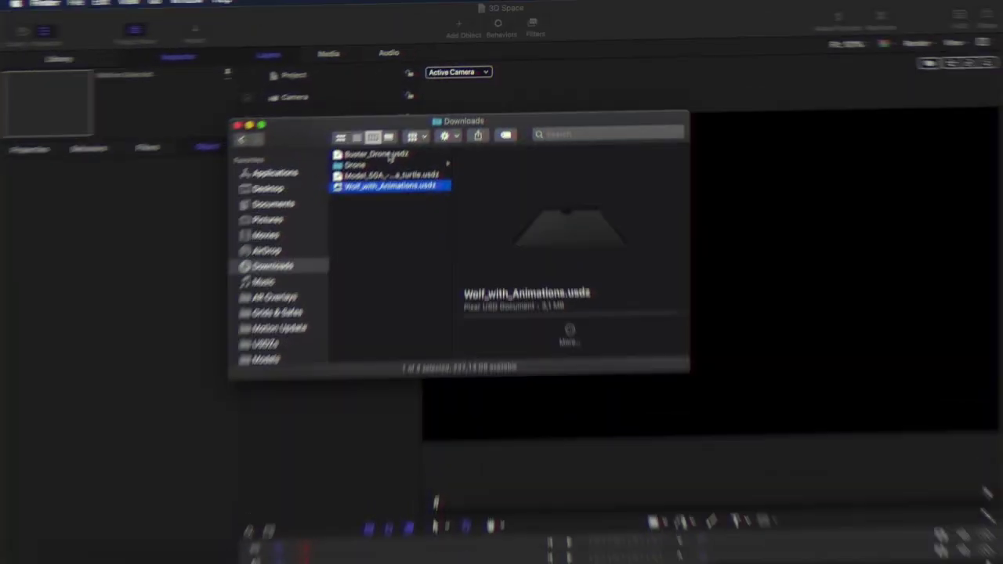
In Finder's Downloads folder, preview Buster_Drone.usdz with Quick Look, zooming in on the model, and close the preview.
left_click(388, 156)
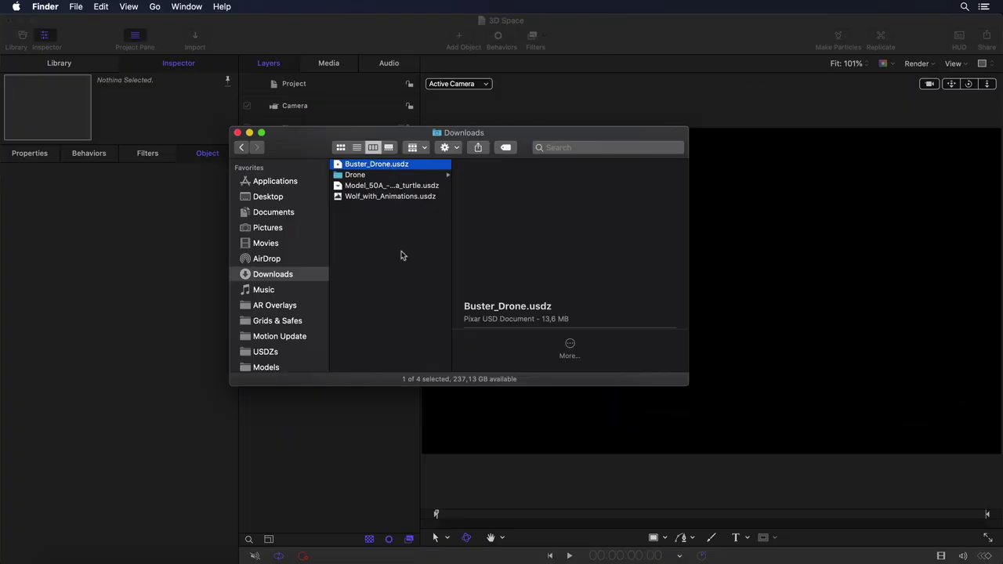
key("space")
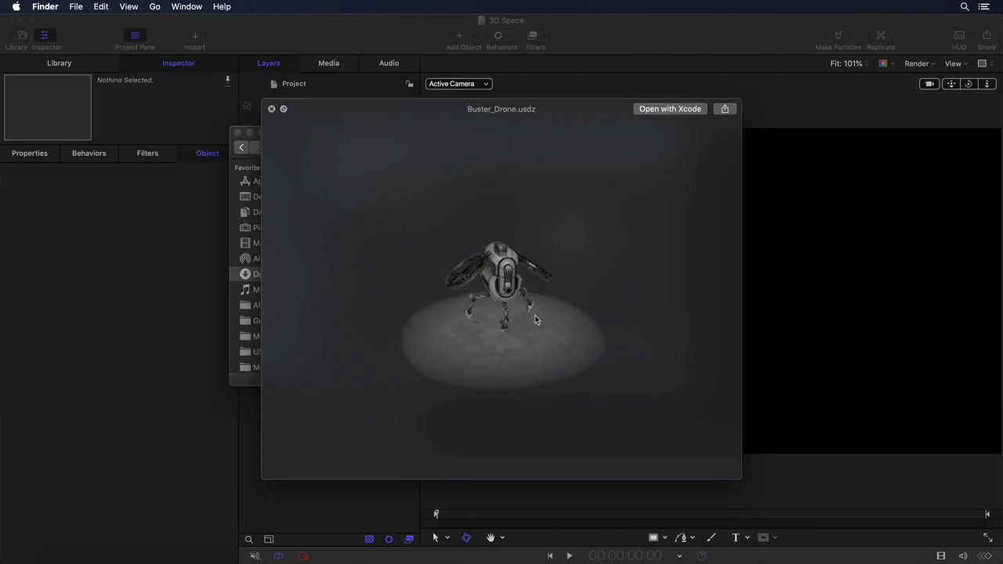
scroll(521, 305, "up", 3)
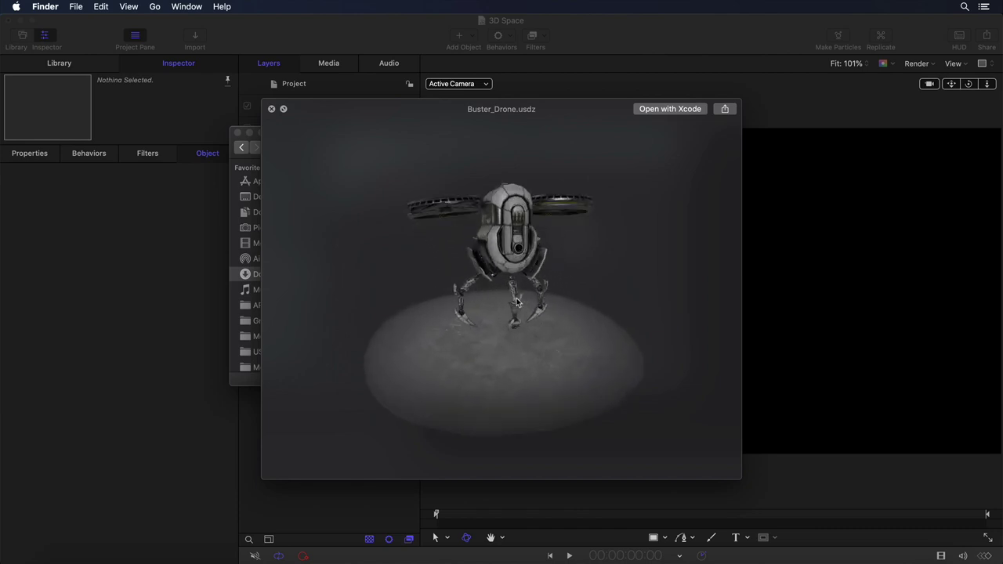
key("space")
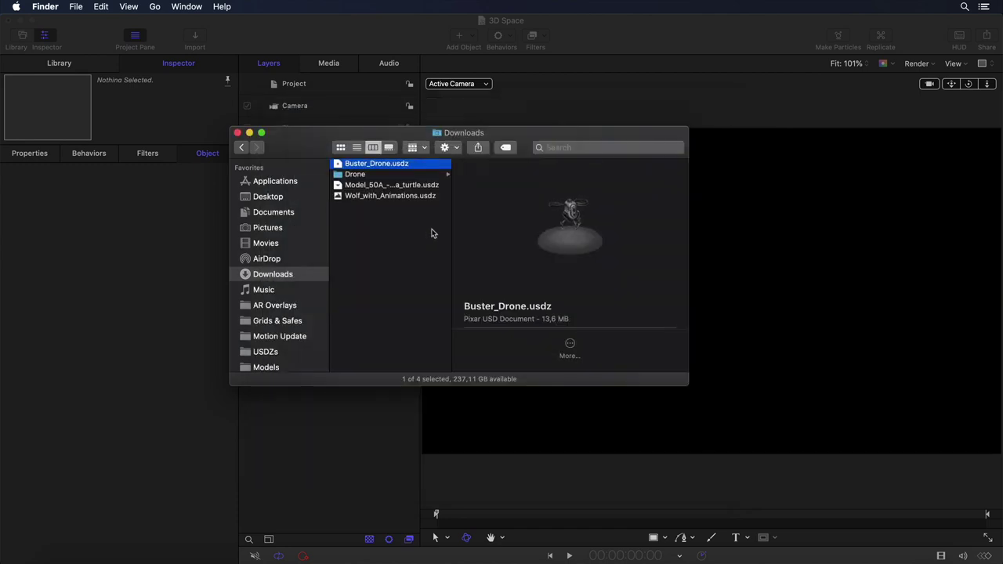
Add Buster_Drone.usdz to the 3D Space project in Motion and play back its animation with nothing selected.
left_click_drag(374, 168, 712, 247)
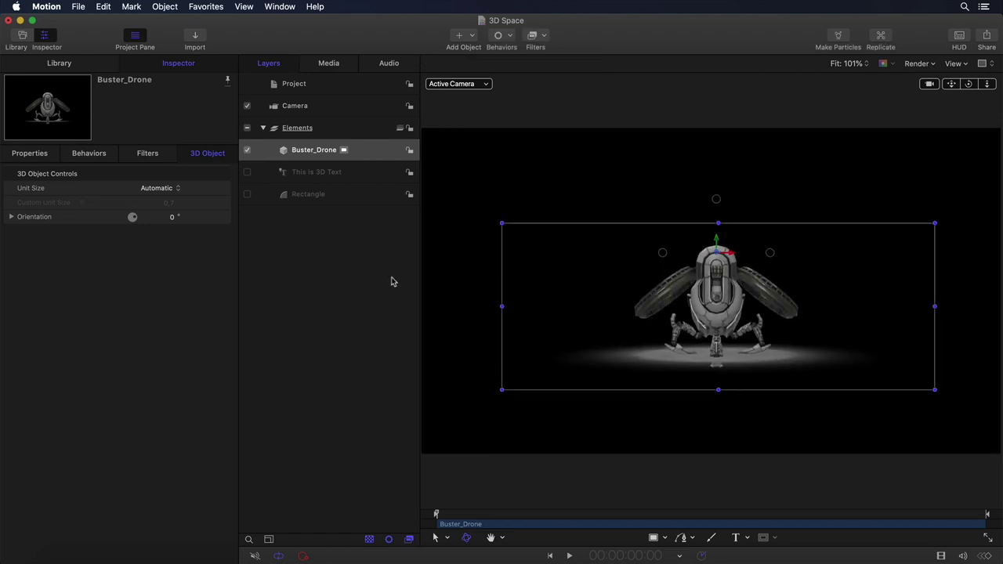
key("space")
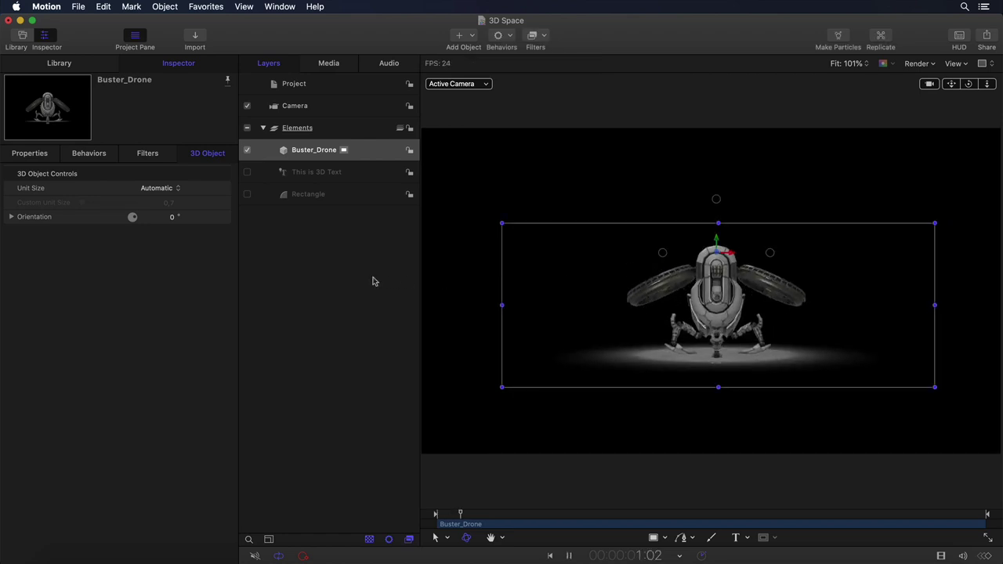
left_click(361, 329)
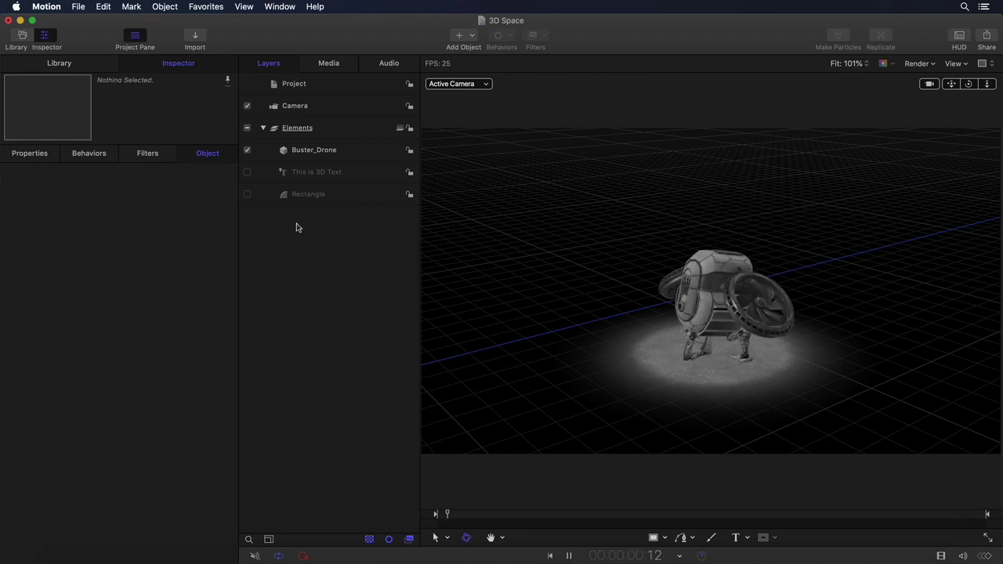
key("space")
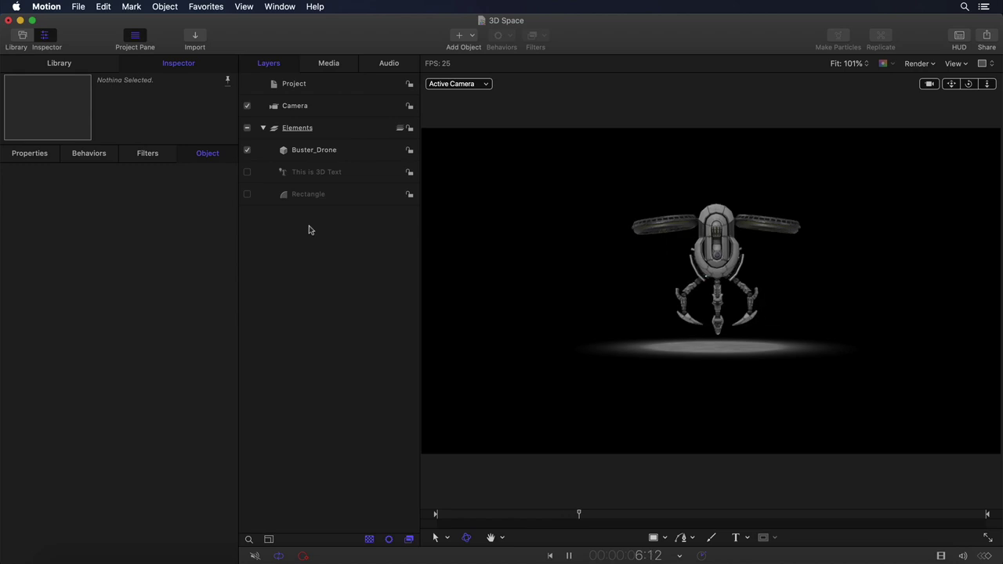
key("space")
Enable the This is 3D Text and Rectangle layers and orbit the camera to view all elements from the side.
left_click(248, 172)
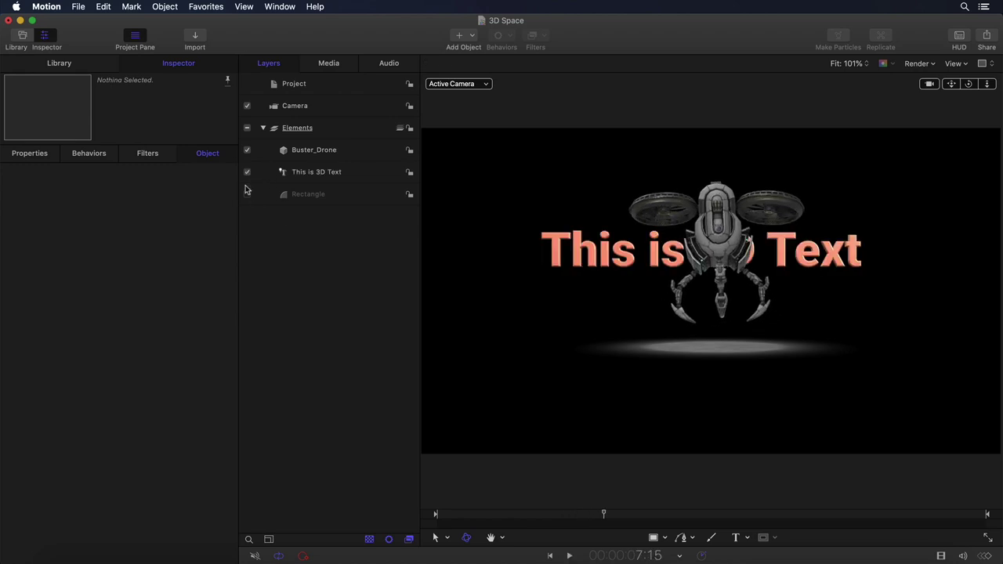
left_click(247, 195)
left_click_drag(970, 84, 881, 85)
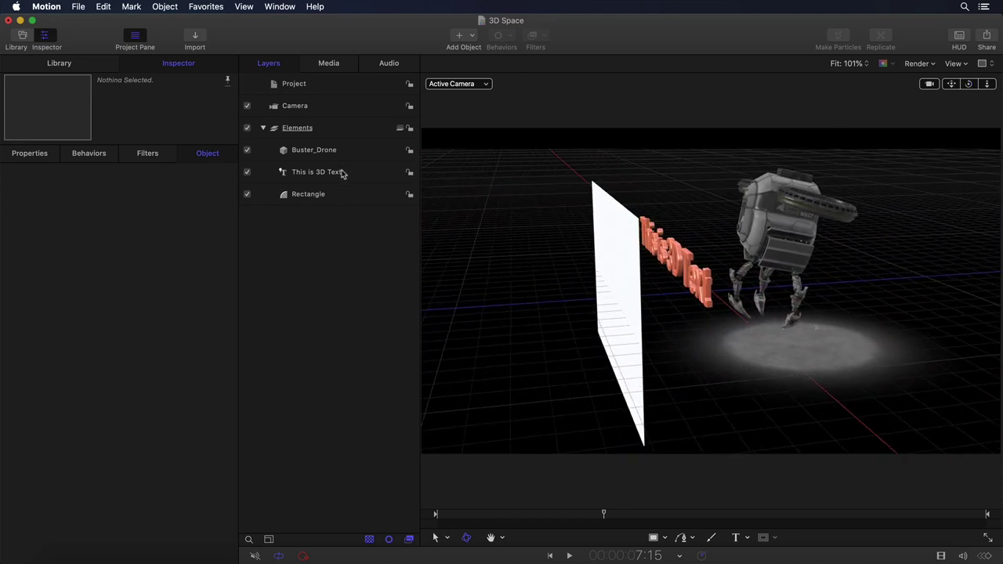
Move the white rectangle and the 3D text along the Z axis behind the drone.
left_click(342, 173)
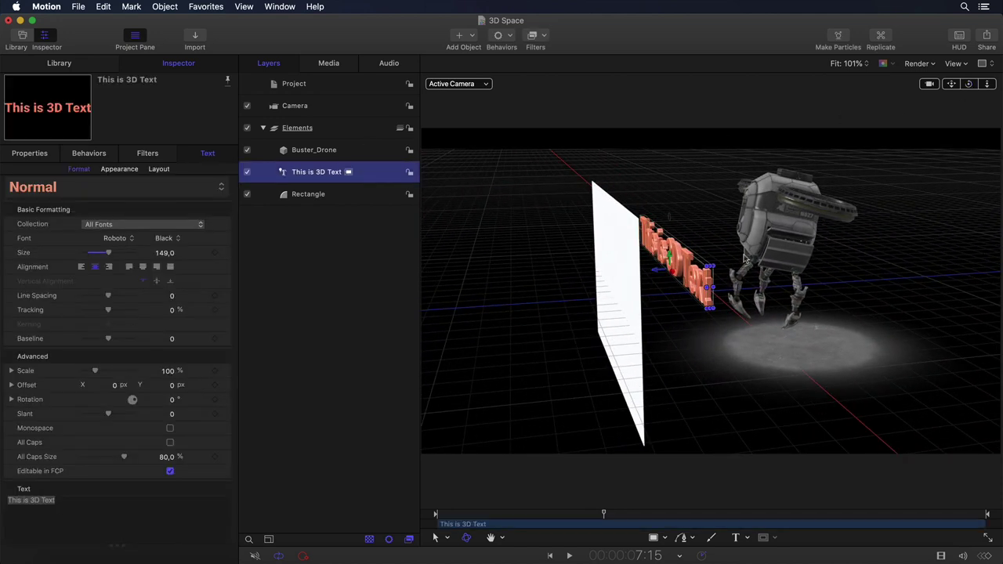
left_click(632, 274)
mouse_move(600, 296)
left_mouse_down()
mouse_move(896, 281)
mouse_move(598, 294)
left_mouse_up()
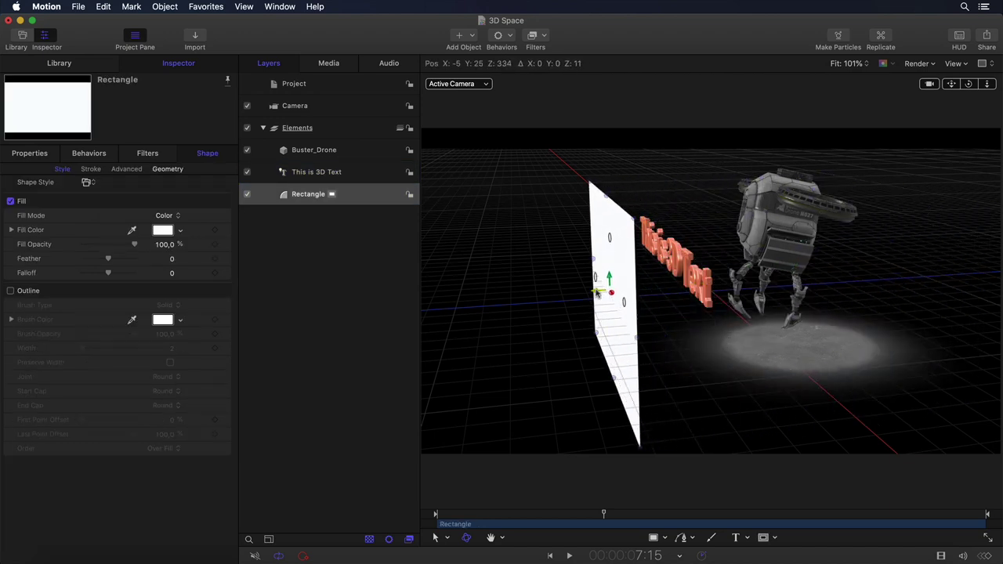
left_click(660, 268)
mouse_move(659, 270)
left_mouse_down()
mouse_move(576, 279)
mouse_move(808, 268)
mouse_move(650, 284)
left_mouse_up()
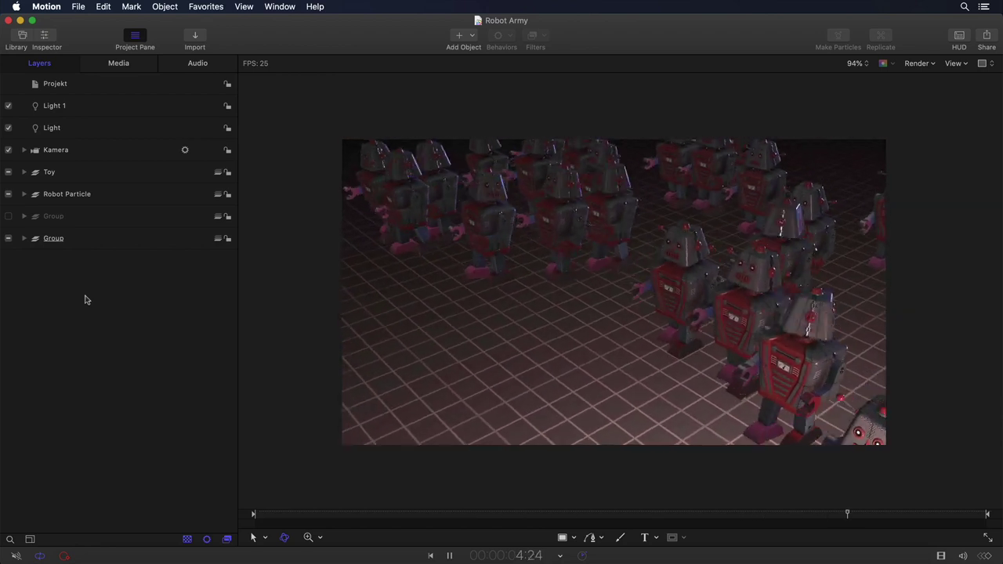
Stop playback of the Robot Army project and scrub forward through its timeline.
key("space")
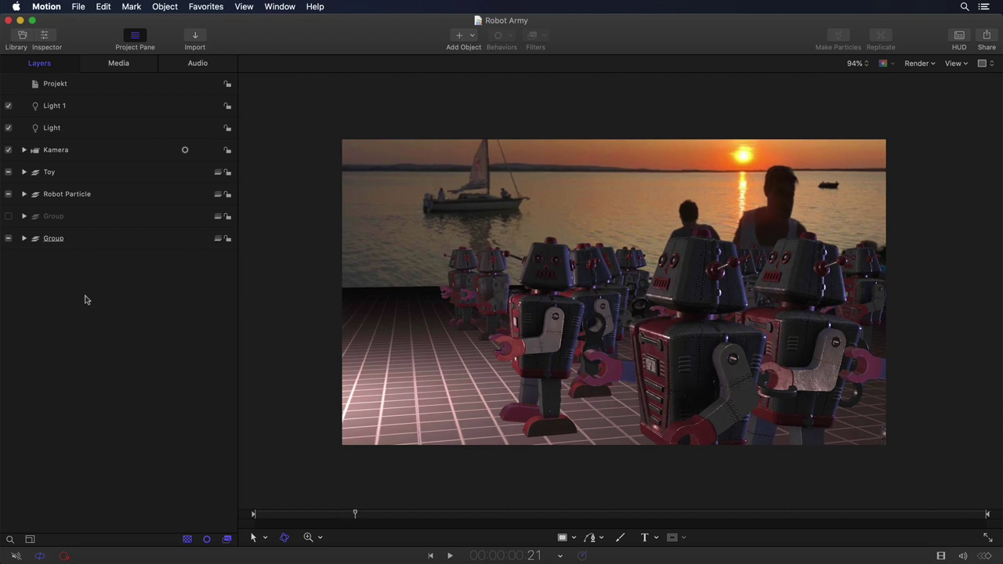
left_click_drag(350, 517, 698, 490)
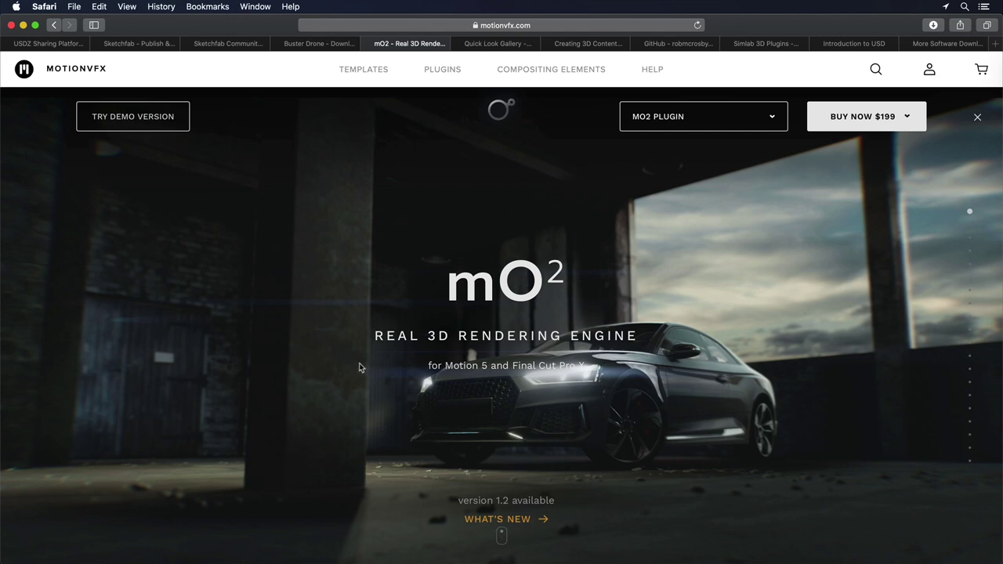
In Safari, look through MotionVFX's mO2 rendering engine page and Blender's home page.
scroll(359, 363, "down", 10)
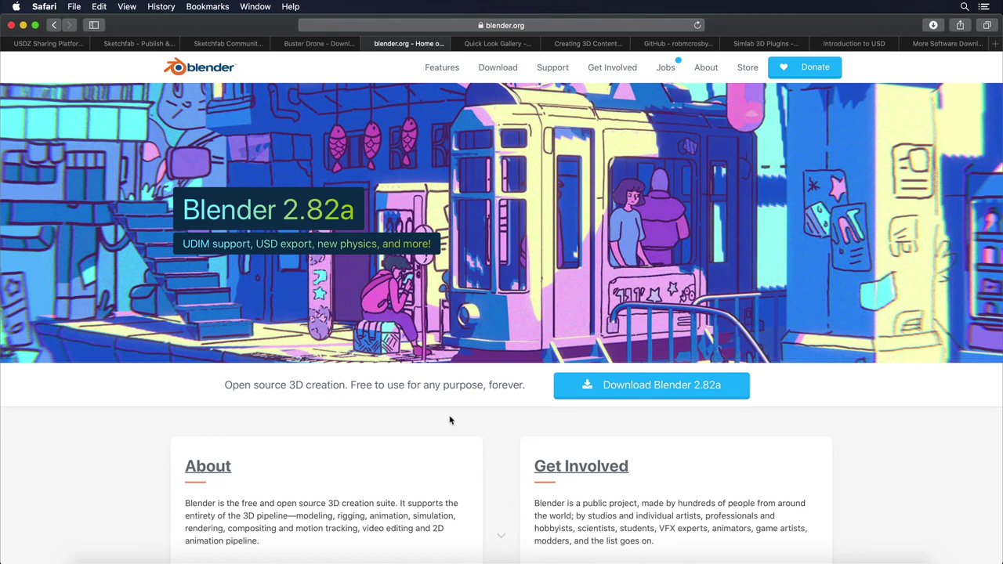
scroll(450, 421, "down", 5)
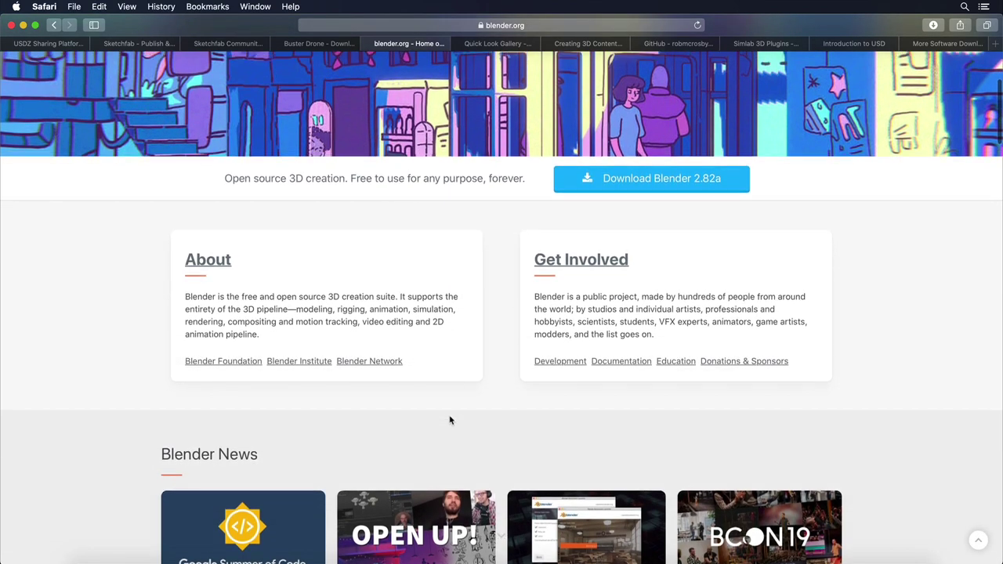
scroll(450, 421, "up", 5)
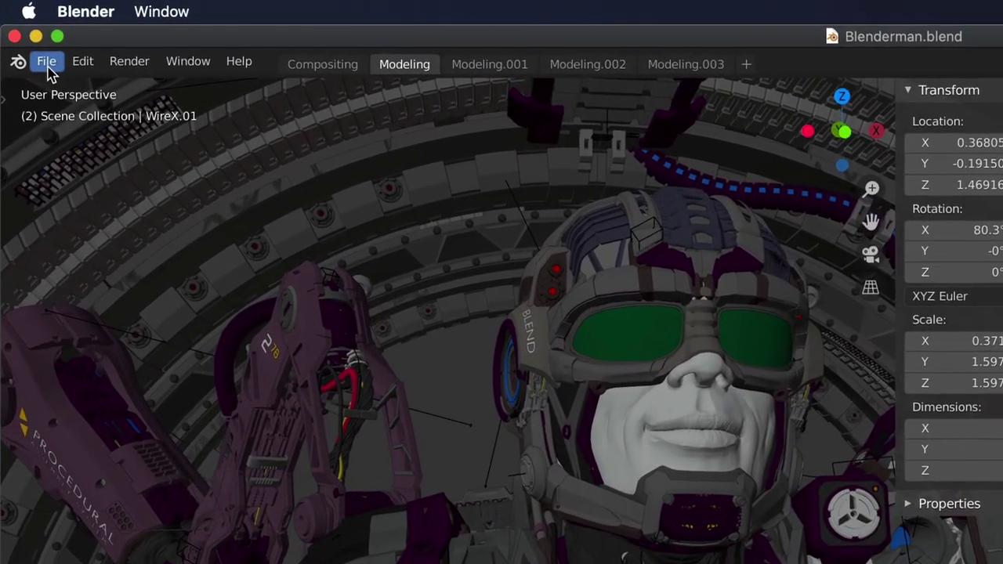
In Blender, look for the Export options with the Blenderman.blend scene open.
left_click(47, 66)
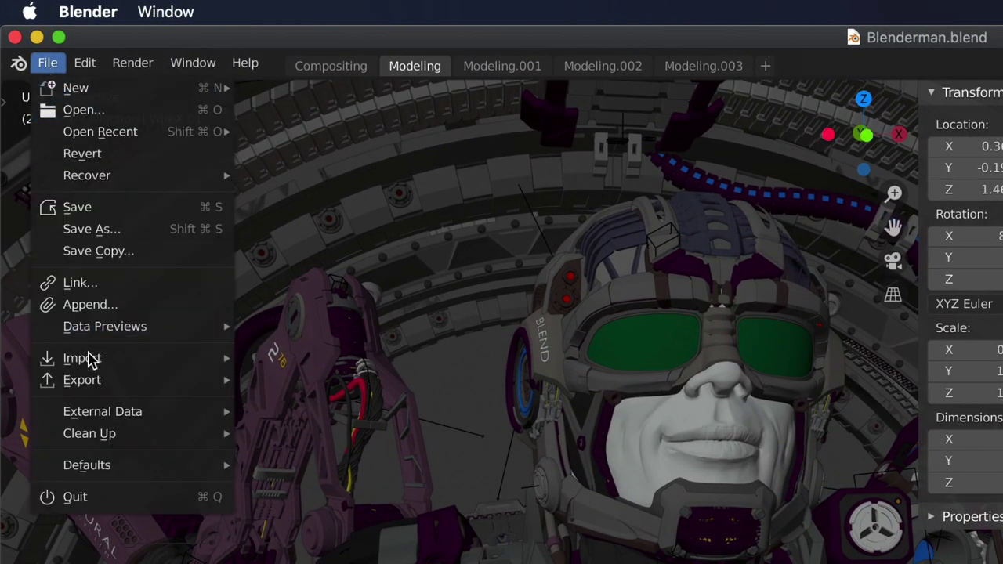
mouse_move(86, 384)
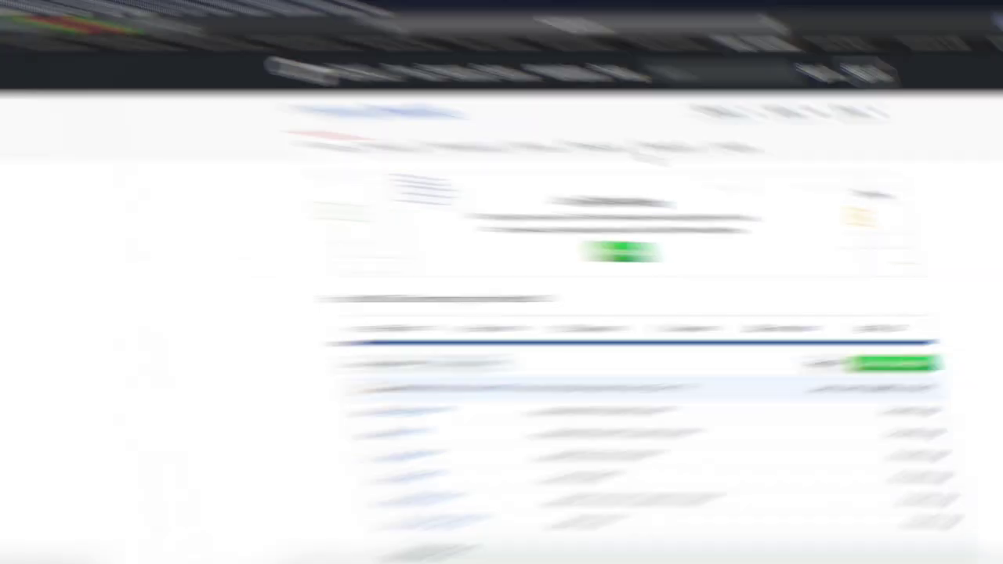
In Safari, look through the GitHub page of the Blender USDZ import/export add-on and highlight its one-line plugin description.
scroll(546, 157, "down", 5)
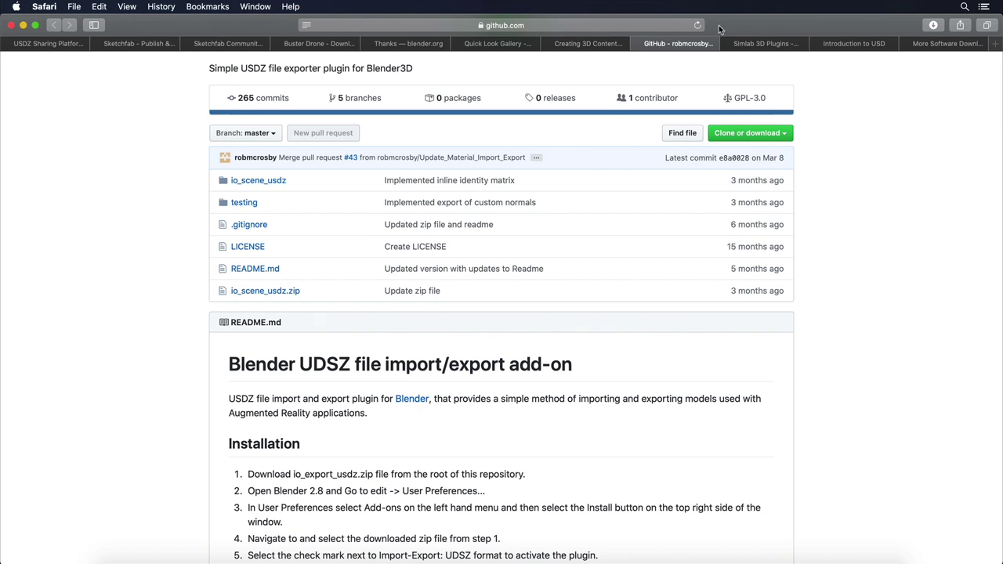
scroll(689, 57, "up", 5)
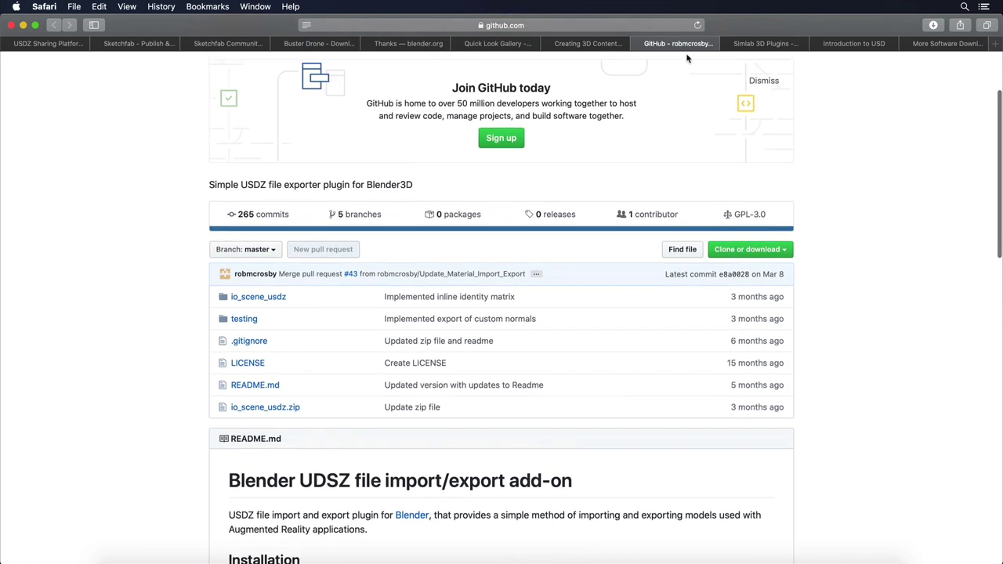
scroll(687, 56, "down", 3)
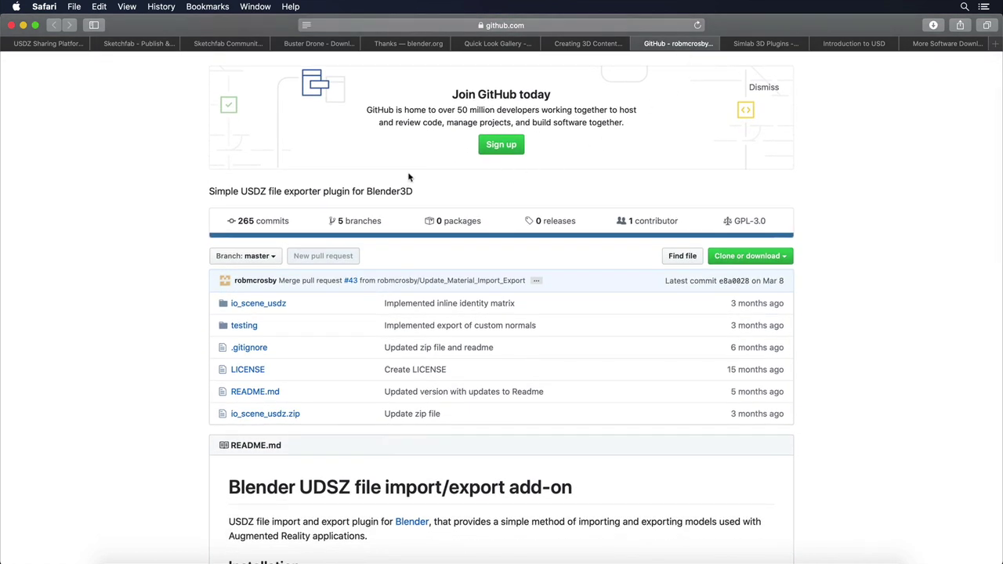
left_click_drag(421, 195, 204, 192)
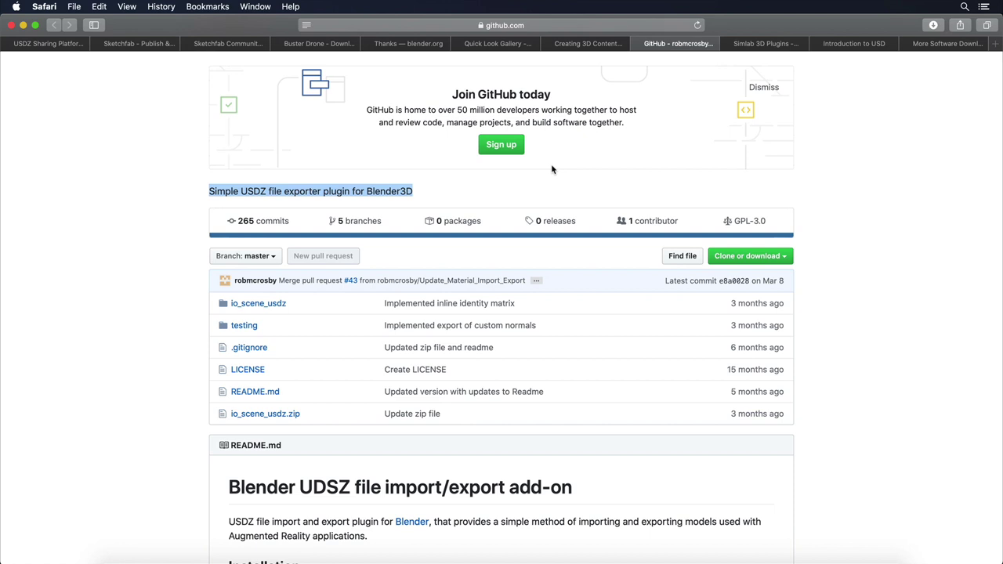
Look through SimLab Soft's USDZ Exporters page covering SimLab Composer and the SimLab plugins.
key("ctrl+Tab")
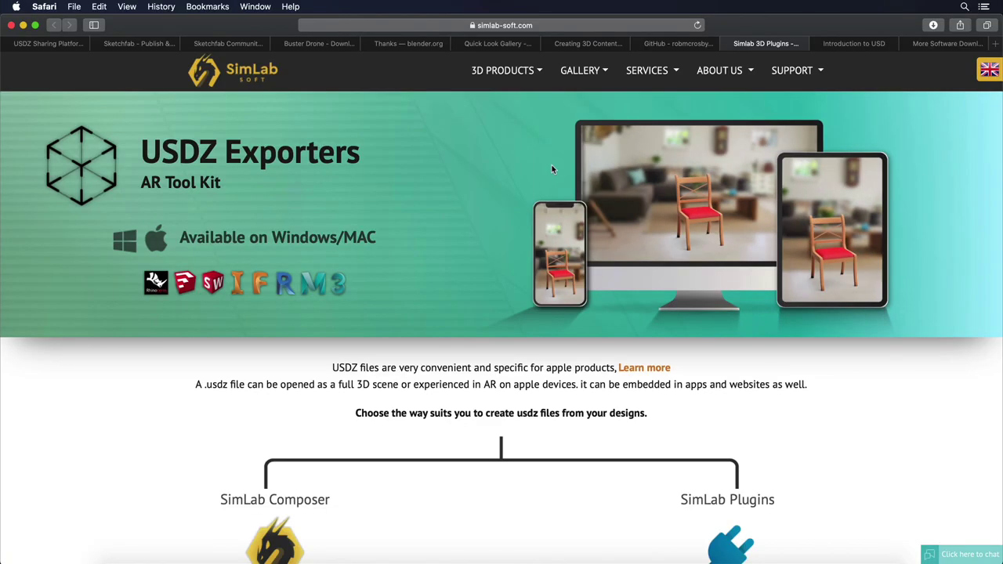
scroll(552, 169, "down", 10)
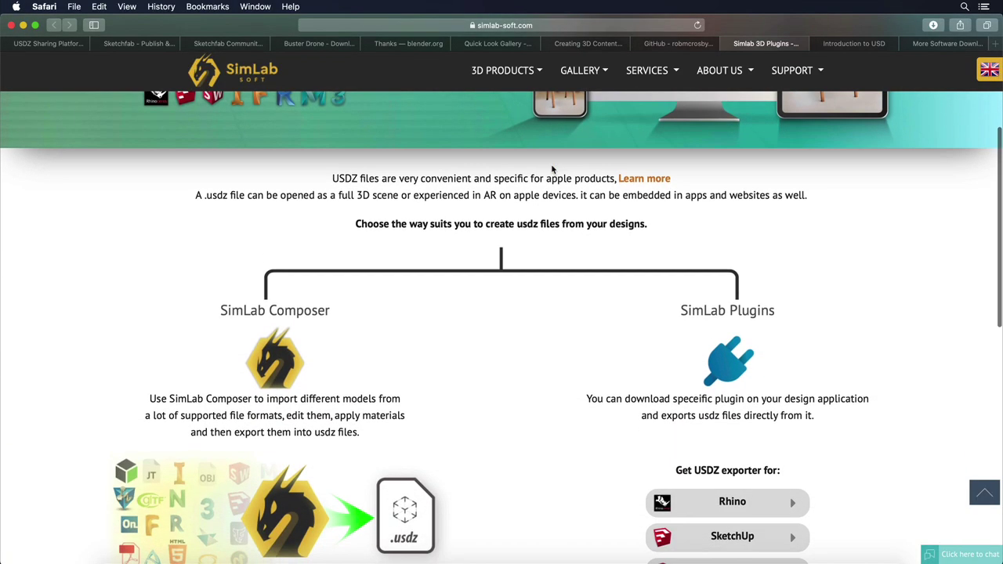
Look through SimLab's list of USDZ exporter plugins, open the Maya exporter page and return to the USDZ Exporters overview.
scroll(547, 226, "down", 2)
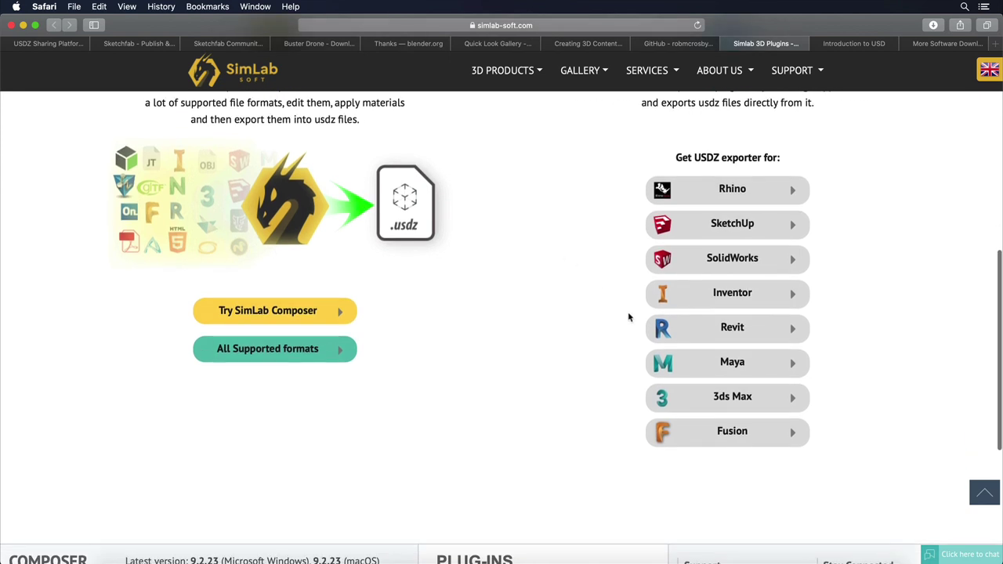
left_click(692, 365)
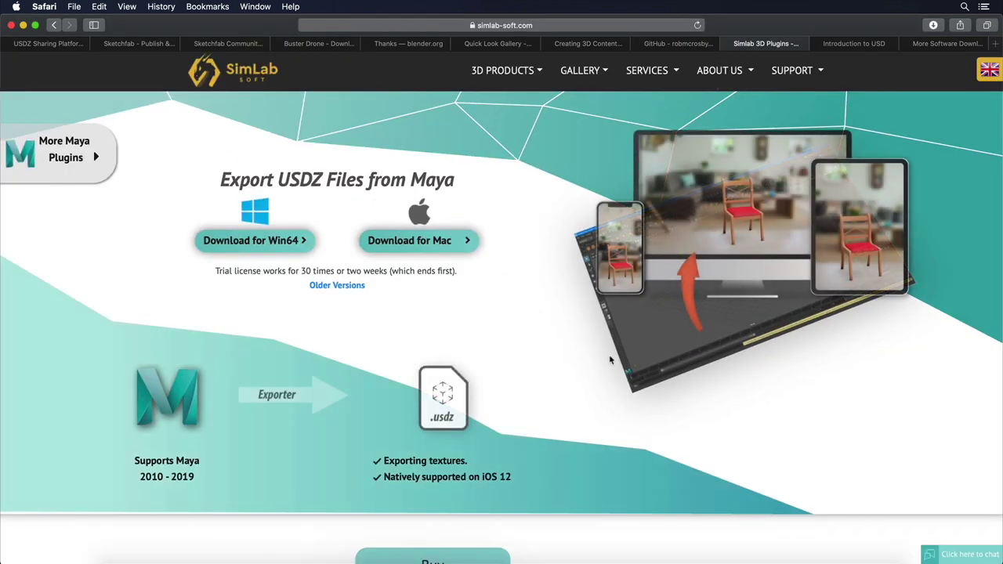
key("super+bracketleft")
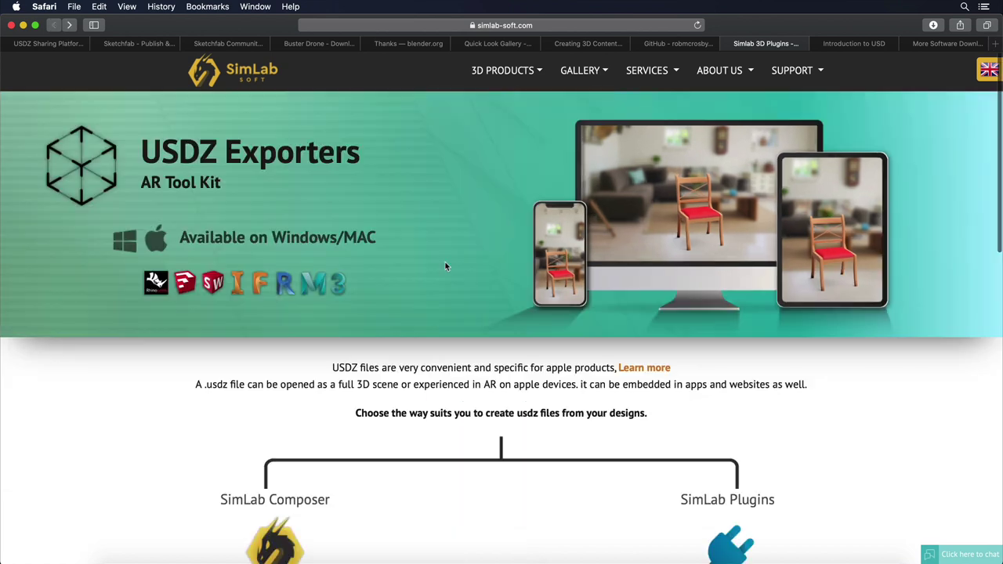
mouse_move(516, 79)
mouse_move(339, 152)
mouse_move(305, 170)
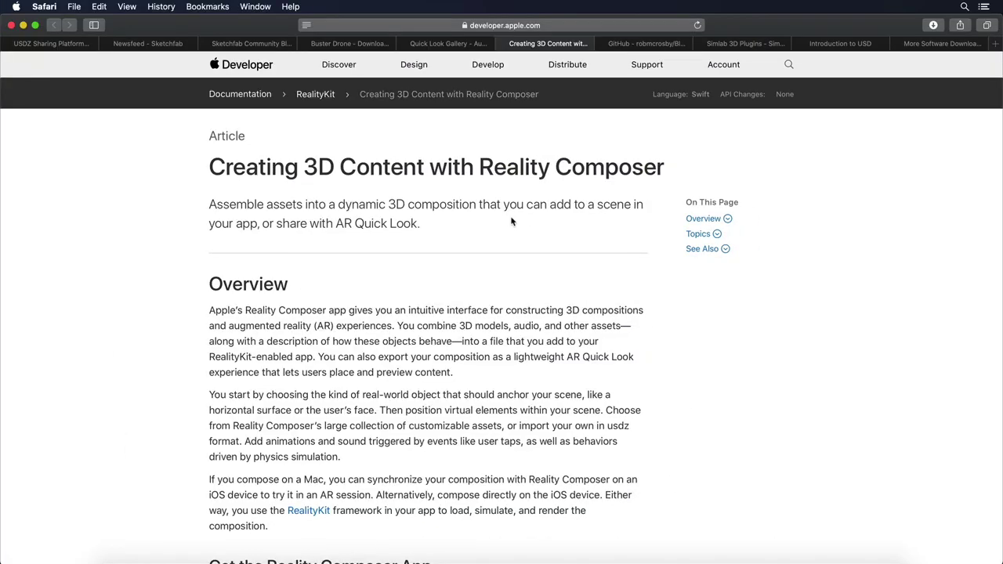
Look through Apple's developer article on creating 3D content with Reality Composer, including its section on choosing an anchor.
scroll(511, 222, "down", 8)
scroll(511, 222, "down", 12)
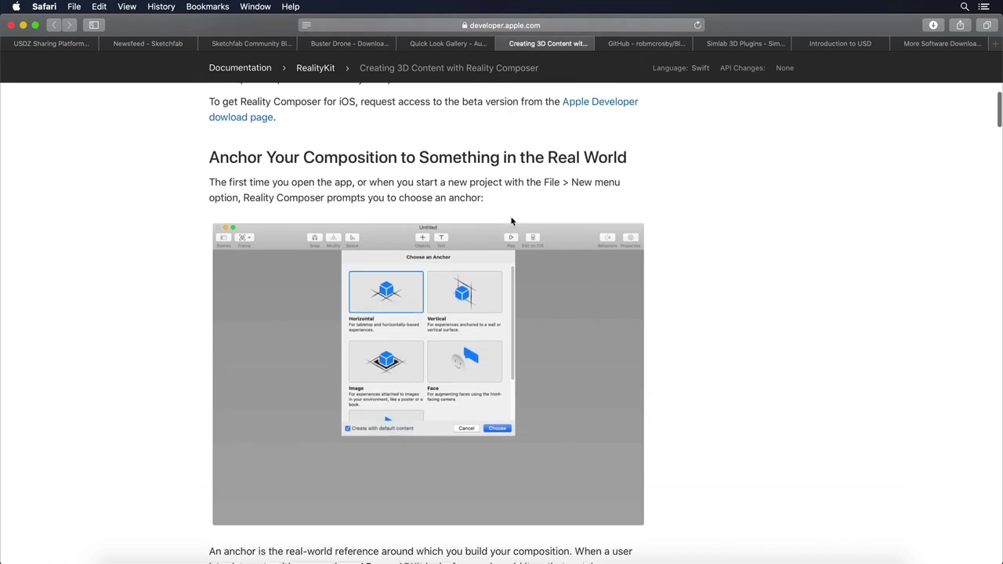
scroll(511, 221, "down", 3)
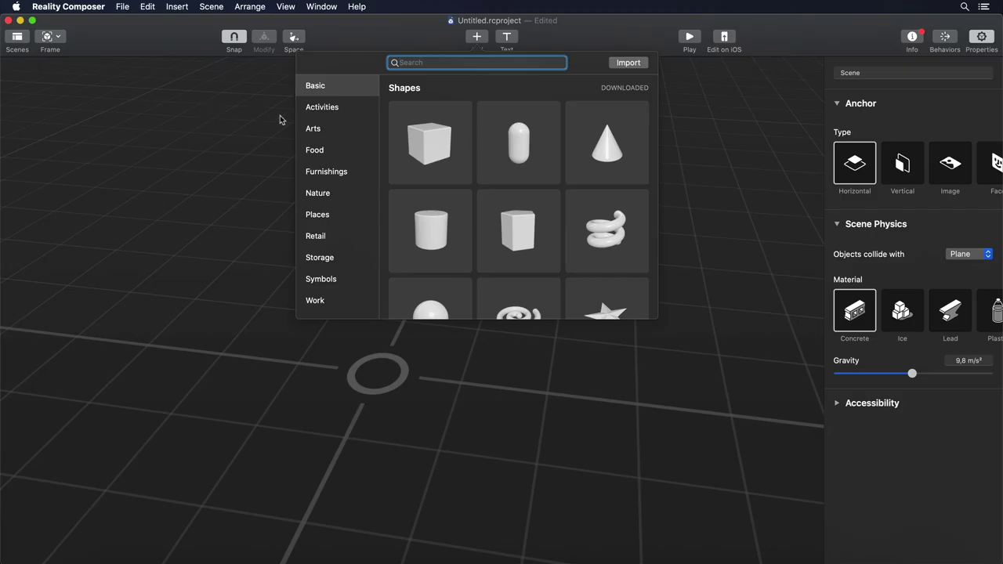
In Reality Composer, browse the object library's Activities, Arts and Food categories and look through the Food models.
left_click(335, 110)
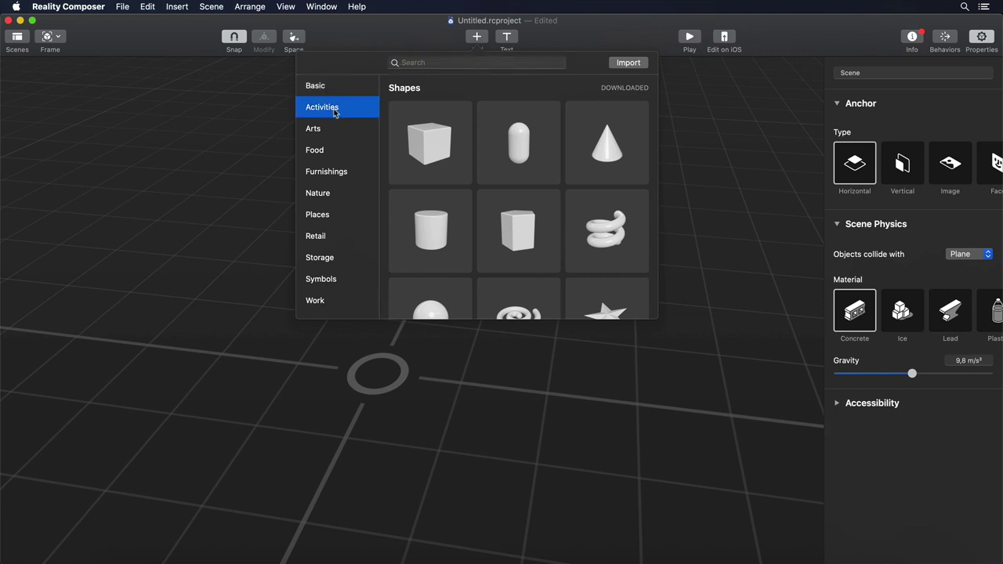
left_click(329, 130)
left_click(331, 150)
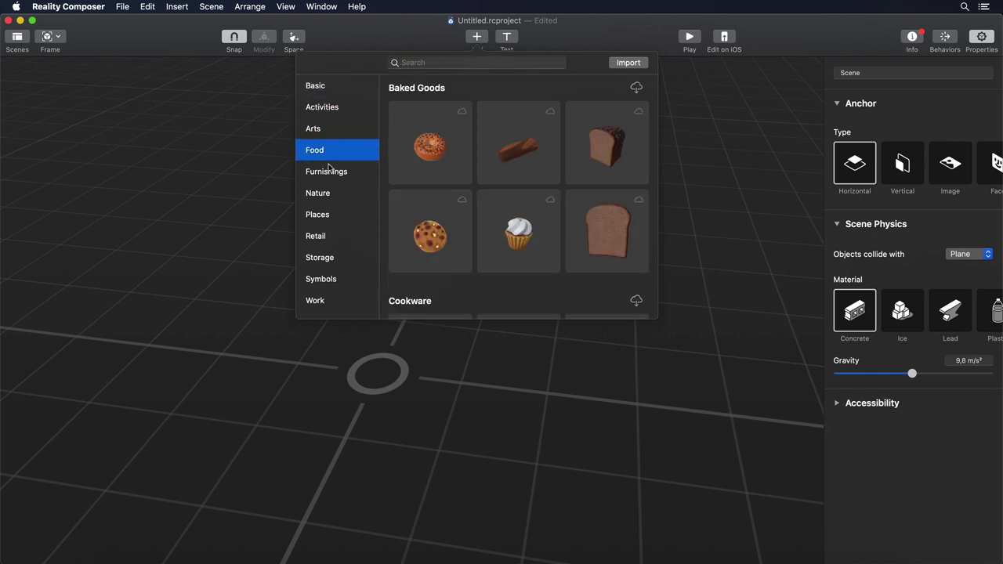
scroll(426, 209, "down", 10)
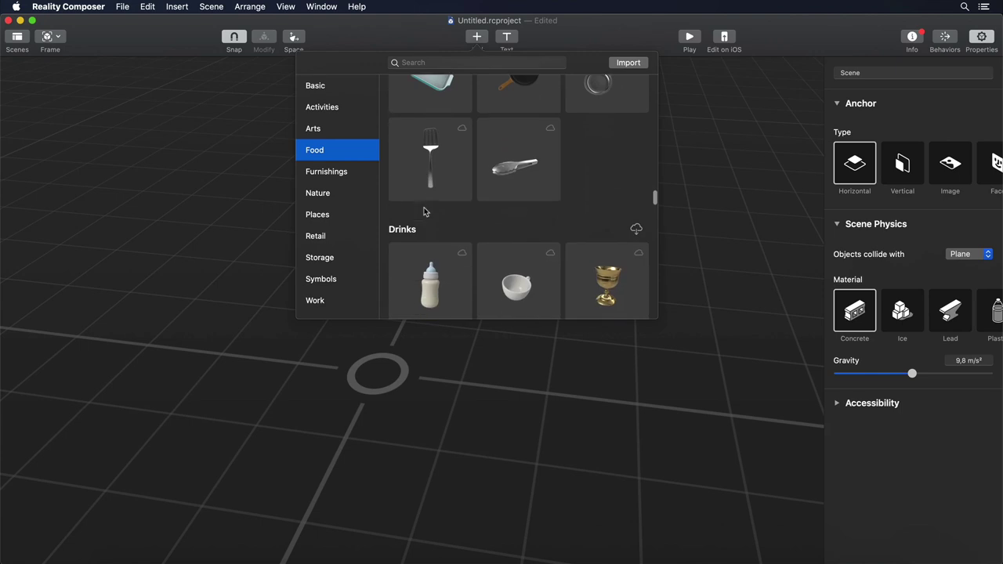
scroll(424, 212, "down", 12)
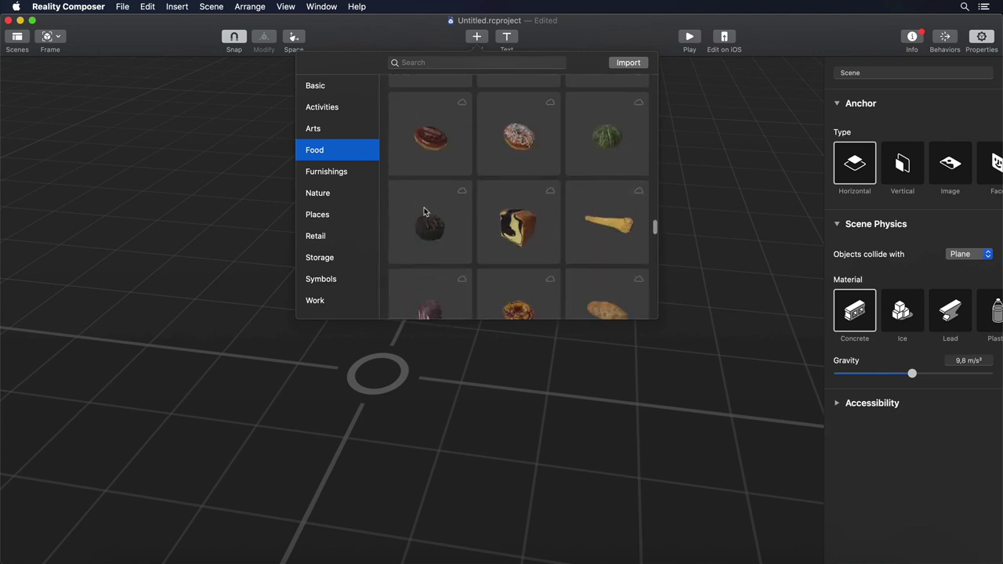
scroll(424, 211, "down", 3)
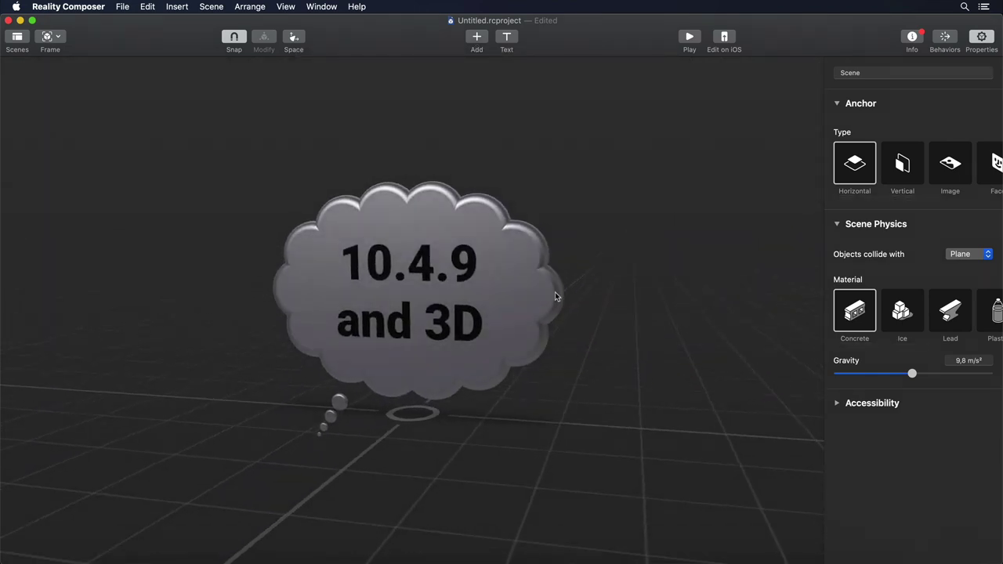
Change the Width and Height settings of the realistic brick house.
mouse_move(448, 388)
left_mouse_down()
mouse_move(600, 369)
mouse_move(626, 382)
mouse_move(443, 381)
left_mouse_up()
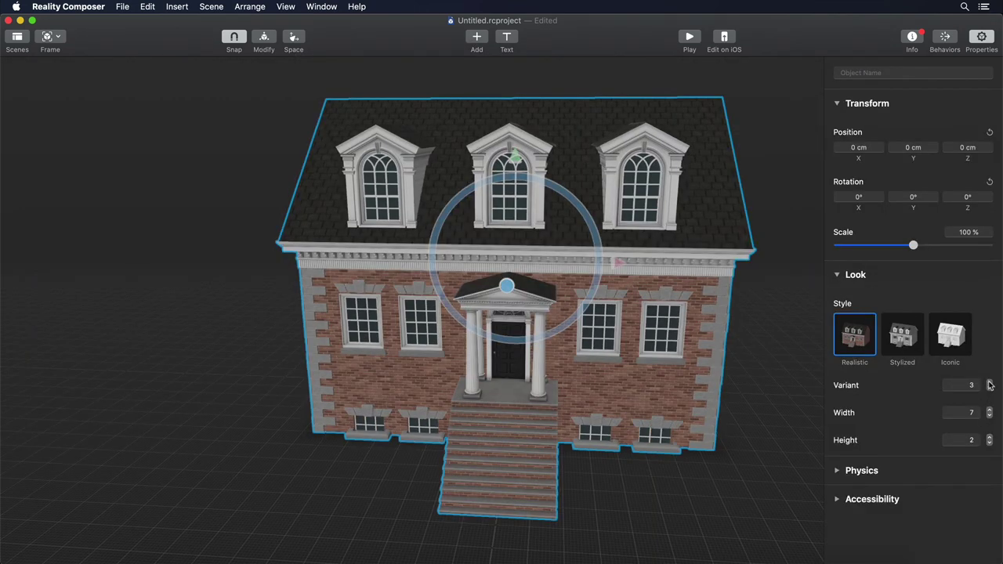
left_click(989, 409)
left_click(989, 439)
left_click(989, 439)
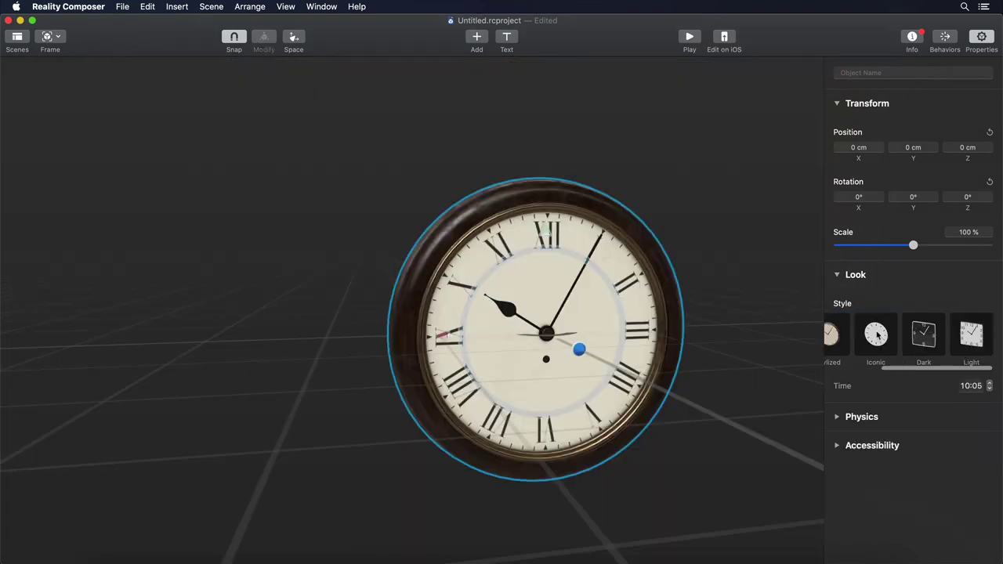
Try the Iconic, Dark and Light styles on the wall clock.
left_click(876, 336)
left_click(923, 335)
left_click(961, 334)
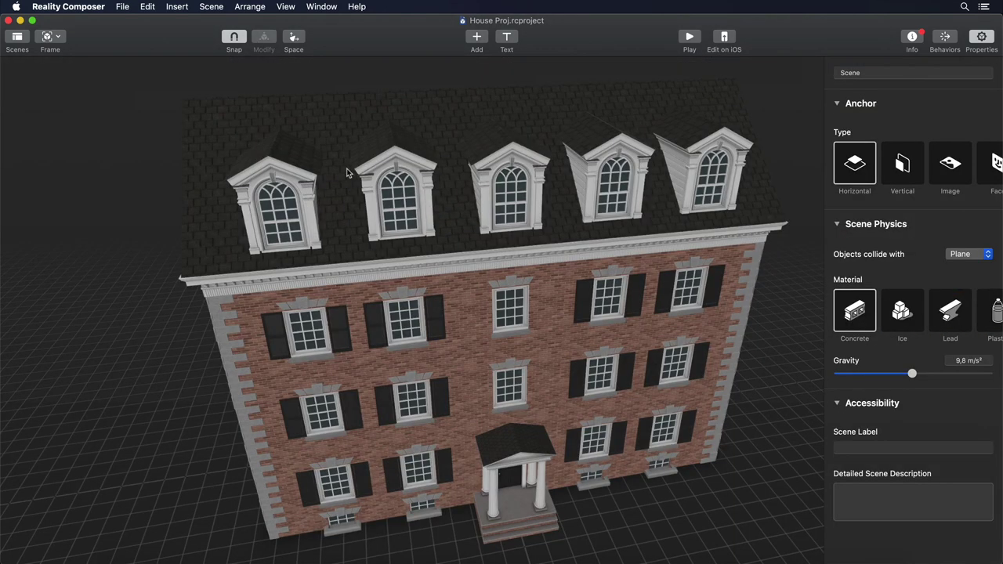
With the House Proj project open, enable USDZ export in the Reality Composer preferences.
left_click(347, 172)
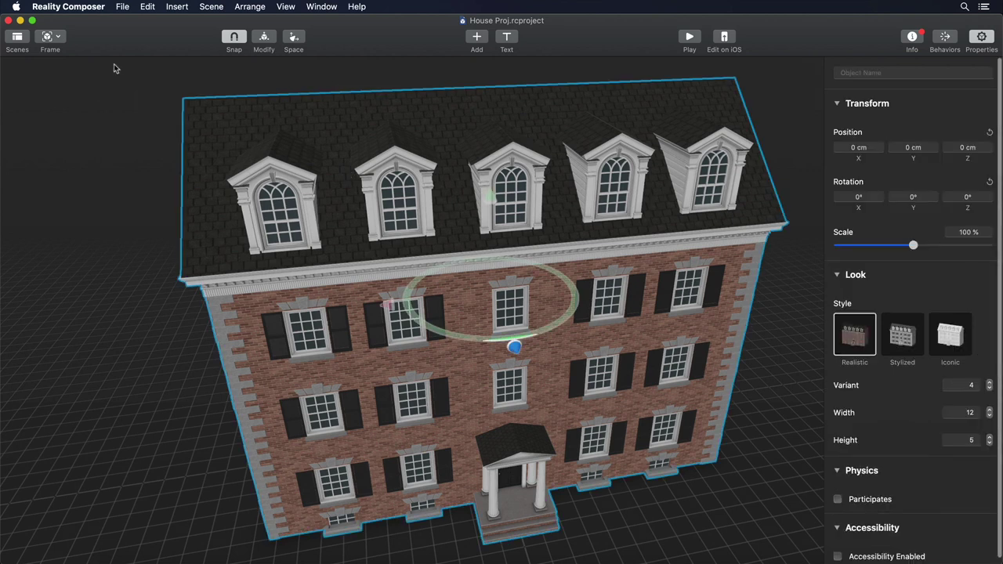
left_click(68, 6)
left_click(68, 38)
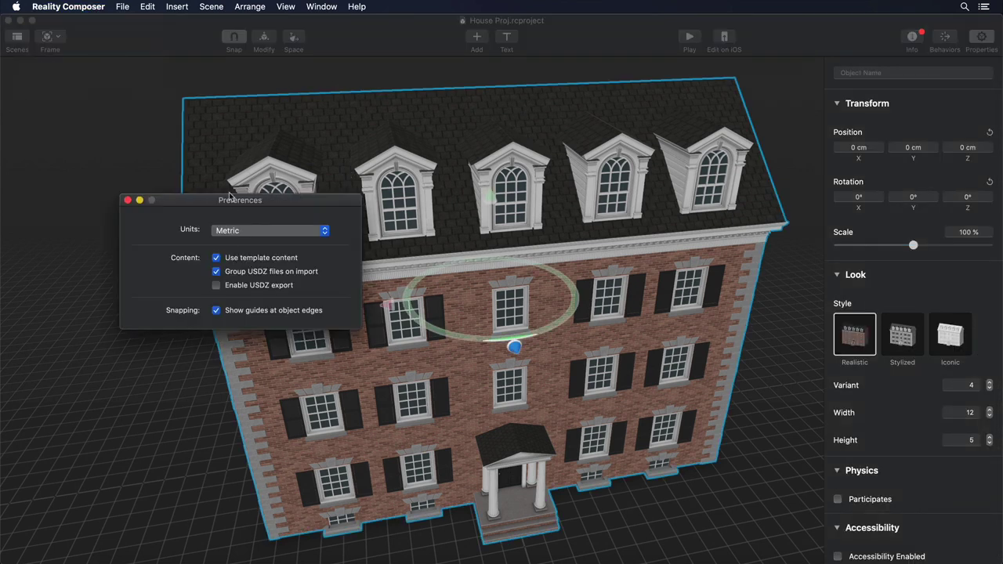
left_click_drag(229, 196, 470, 184)
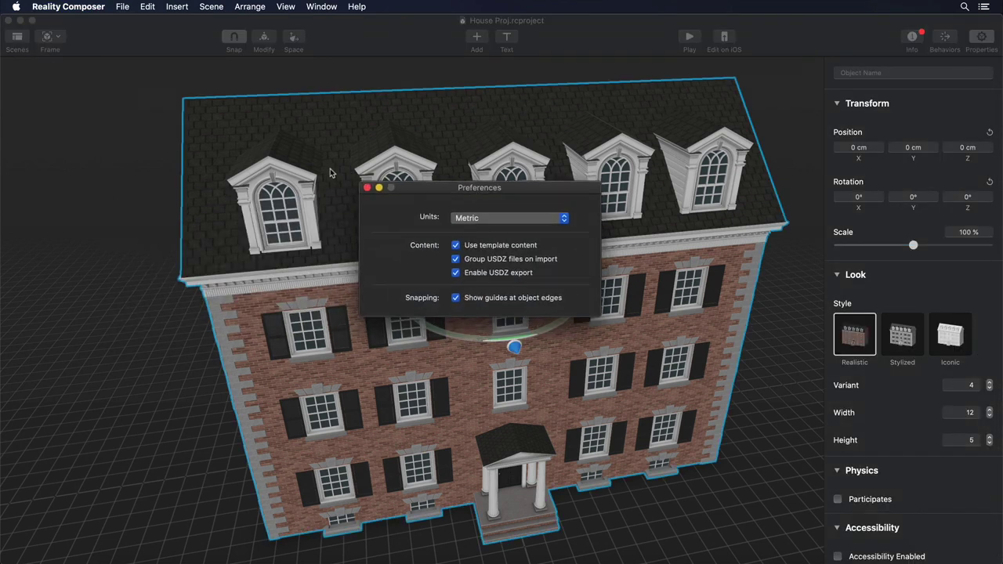
left_click(367, 188)
Export the house project as the USDZ file House Proj.usdz.
left_click(122, 6)
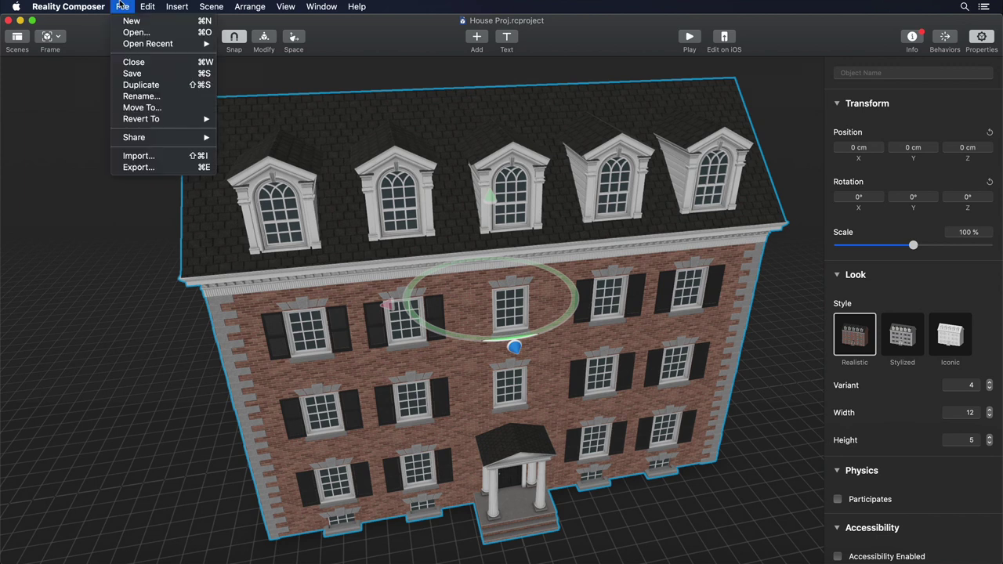
left_click(137, 167)
left_click(562, 177)
key("Return")
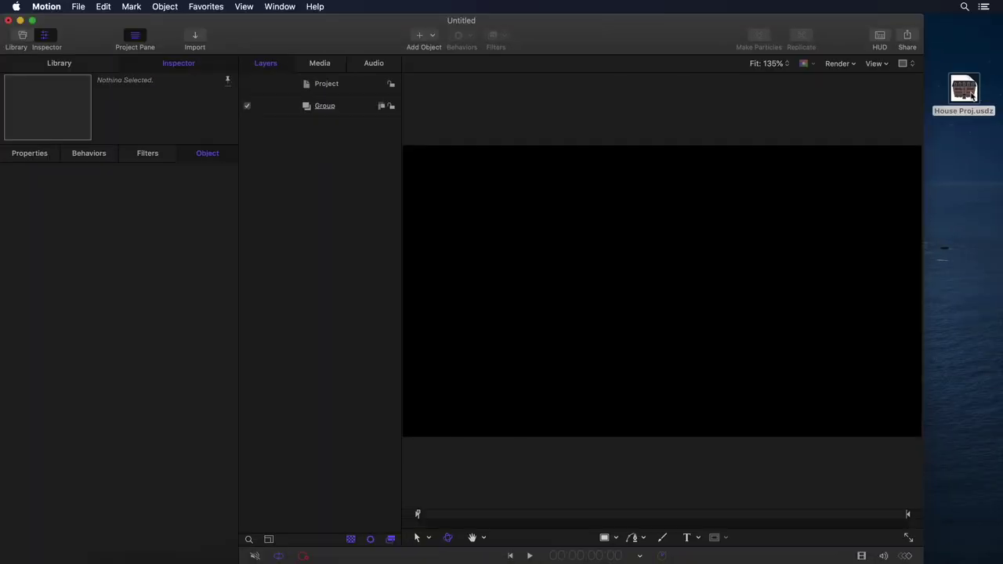
Switch to Motion, place House Proj.usdz from the desktop on the canvas and rotate the house to show its side.
left_click_drag(938, 115, 654, 350)
left_click_drag(574, 374, 604, 374)
Add a light to the project, switching the 2D group to 3D, and adjust the lighting on the house.
left_click(424, 35)
left_click(436, 92)
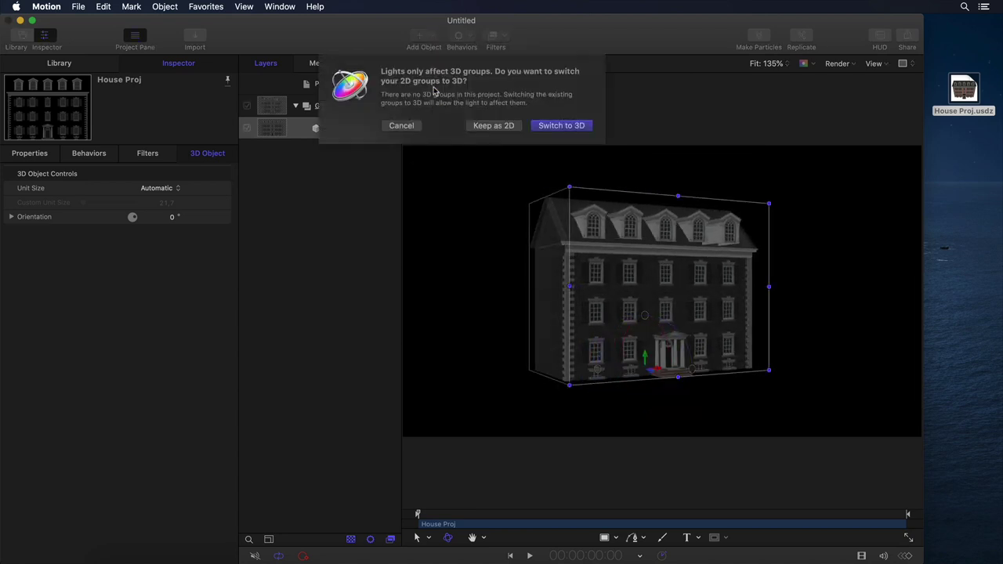
left_click(562, 125)
mouse_move(676, 296)
left_mouse_down()
mouse_move(729, 272)
mouse_move(686, 312)
left_mouse_up()
left_click(166, 188)
left_click(175, 166)
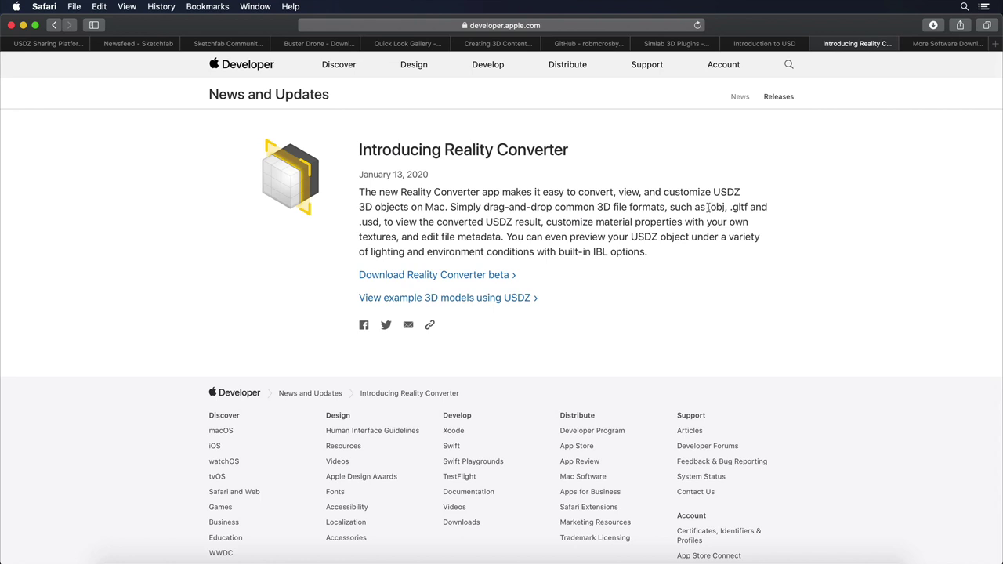
In Safari, highlight the supported 3D file formats on Apple's Introducing Reality Converter page.
left_click_drag(723, 207, 523, 223)
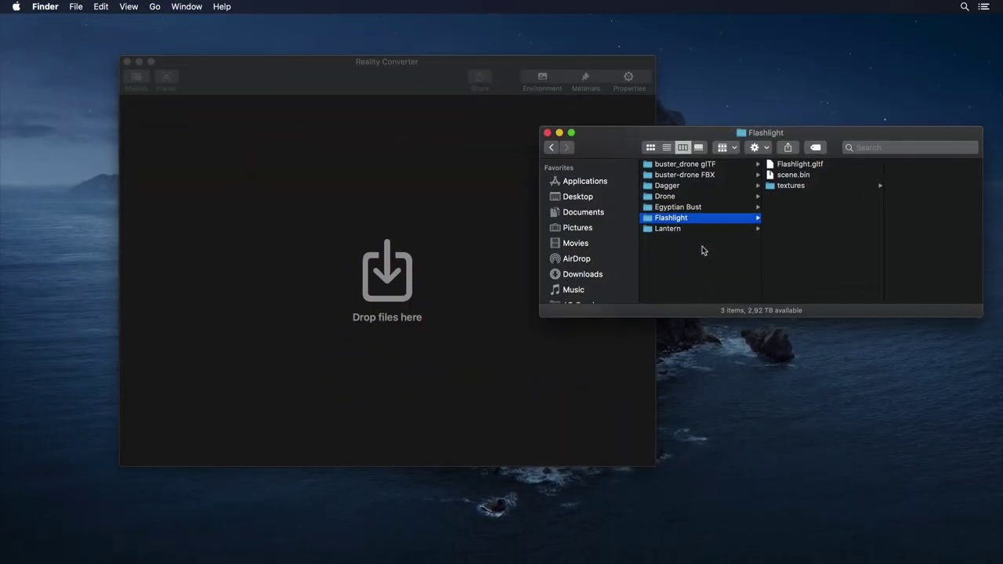
Convert Flashlight.gltf from the Flashlight folder in Reality Converter and rotate the converted model to inspect it.
left_click_drag(798, 167, 385, 267)
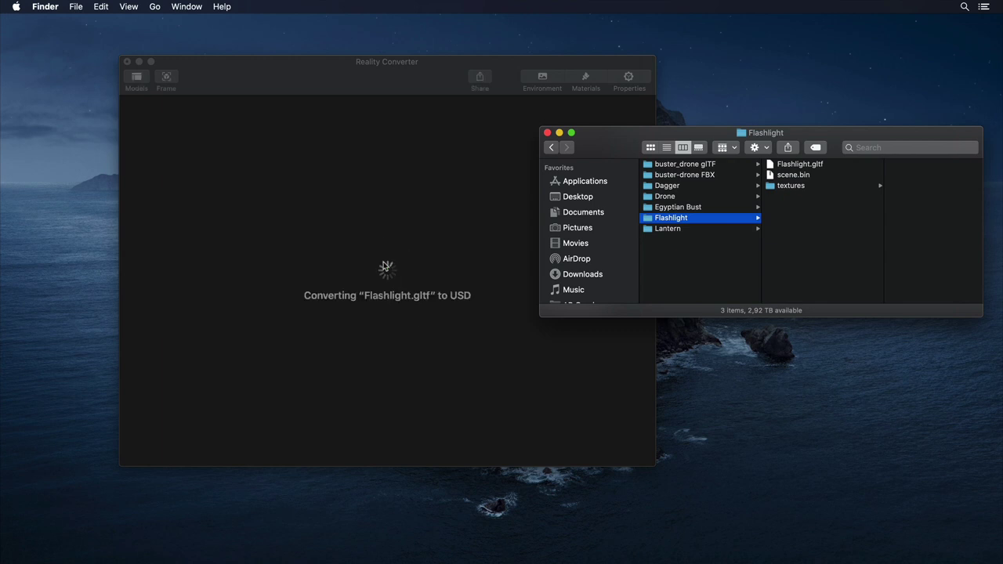
left_click(404, 127)
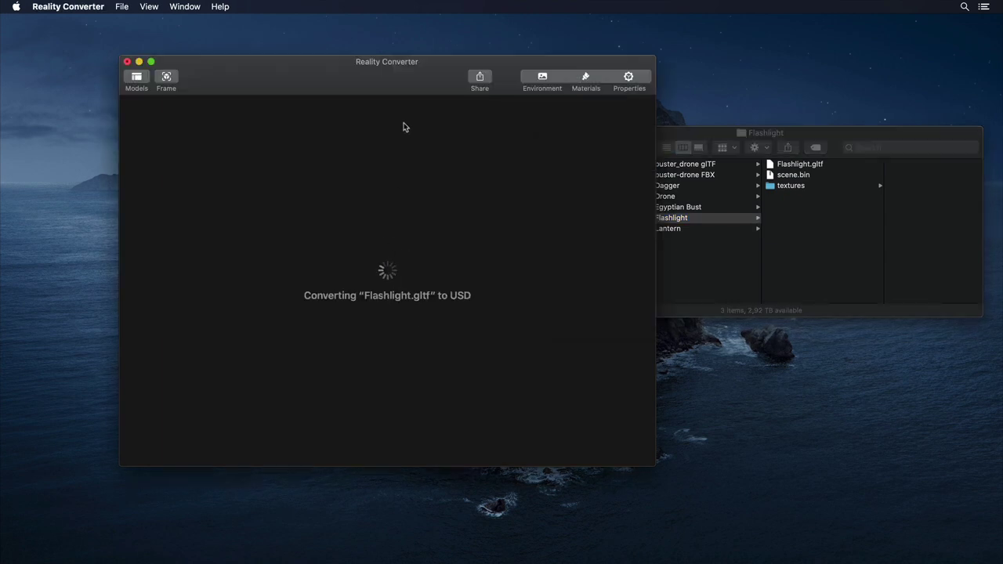
left_click_drag(384, 283, 406, 286)
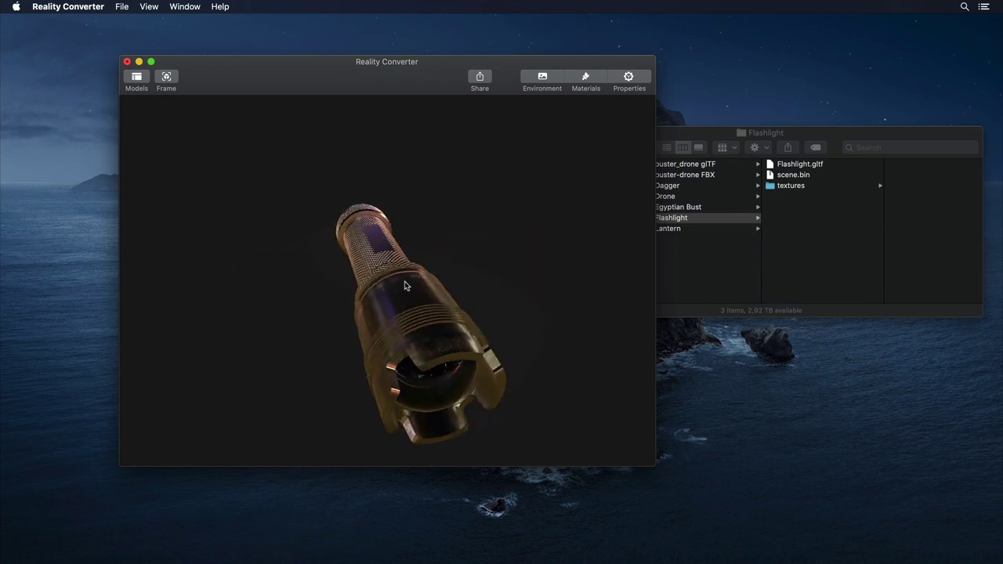
Examine the material maps of the converted flashlight and close the material settings again.
left_click(586, 90)
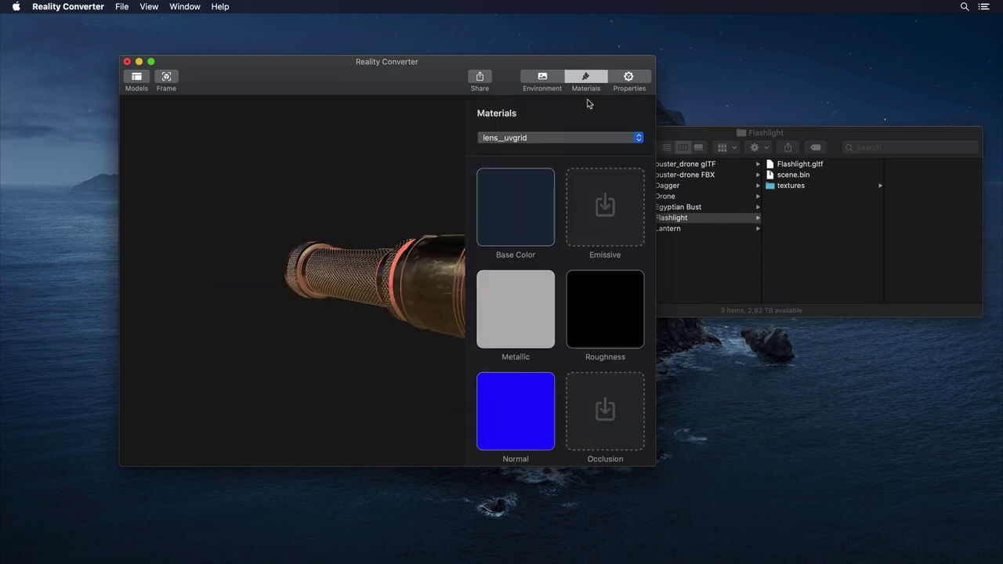
scroll(593, 282, "down", 2)
left_click(587, 79)
Export the flashlight as Flashlight.usdz, and add that file to the Motion project's canvas.
left_click(121, 7)
left_click(125, 47)
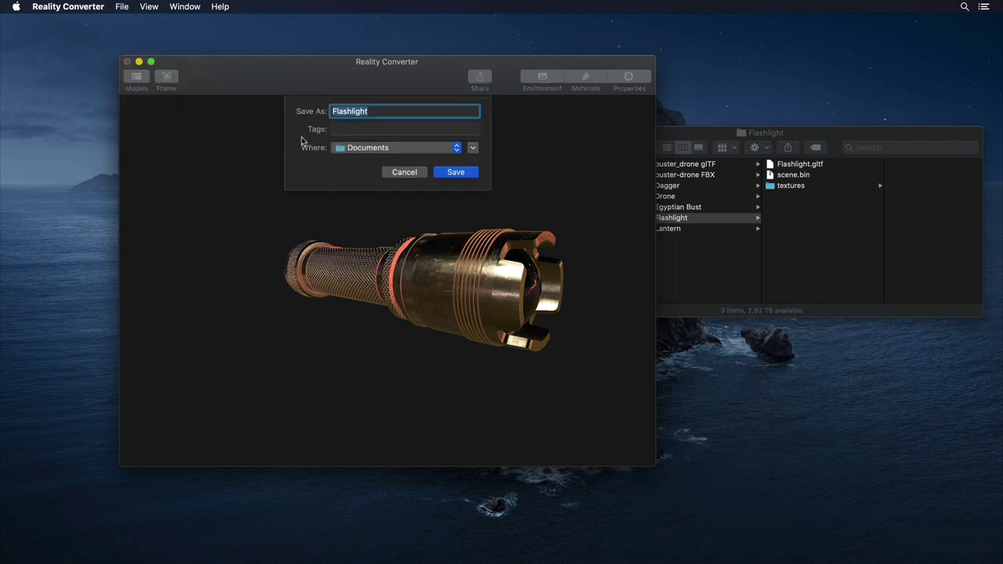
left_click(452, 174)
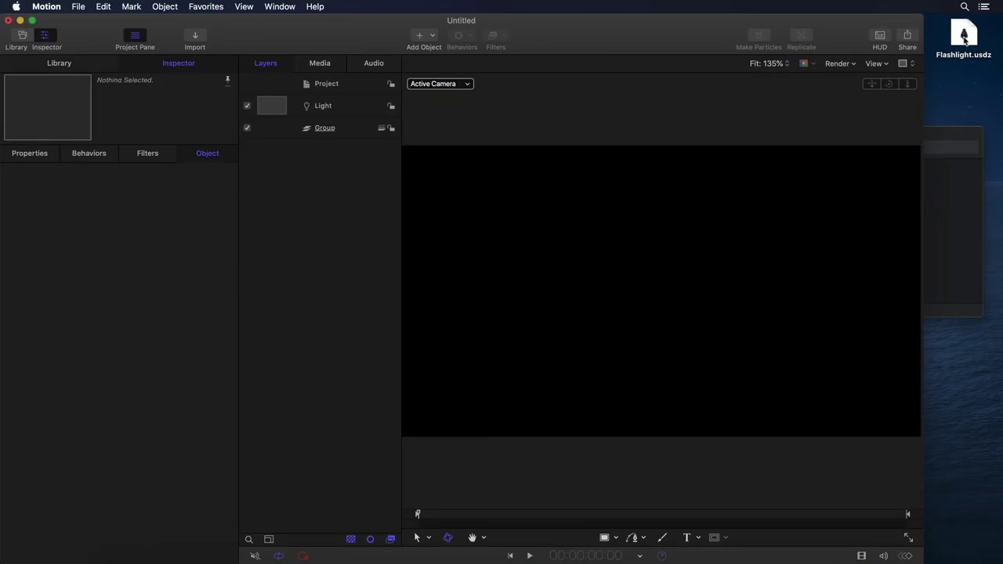
left_click_drag(965, 38, 646, 295)
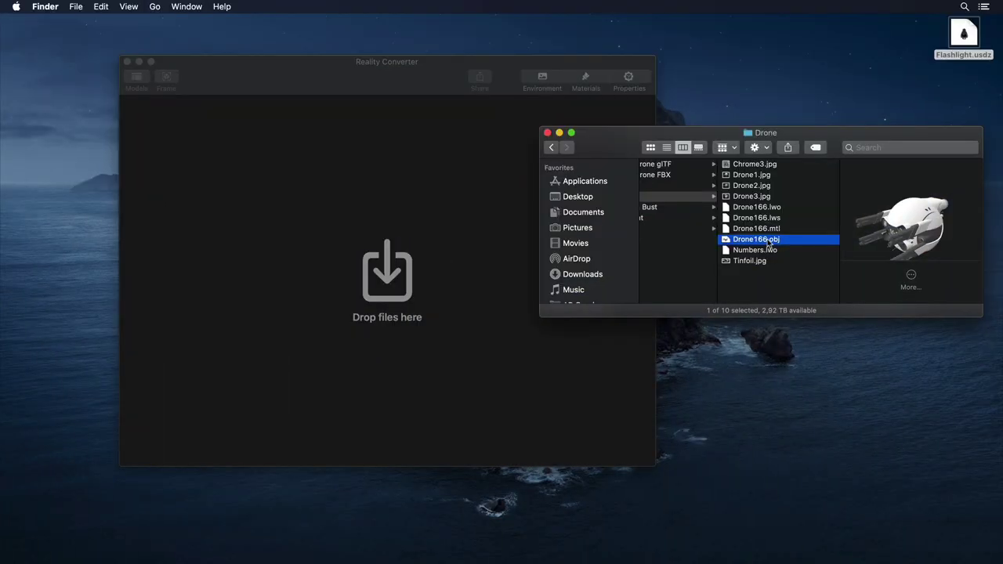
In Finder, preview Drone166.obj from the Drone folder and load it into Reality Converter.
double_click(760, 239)
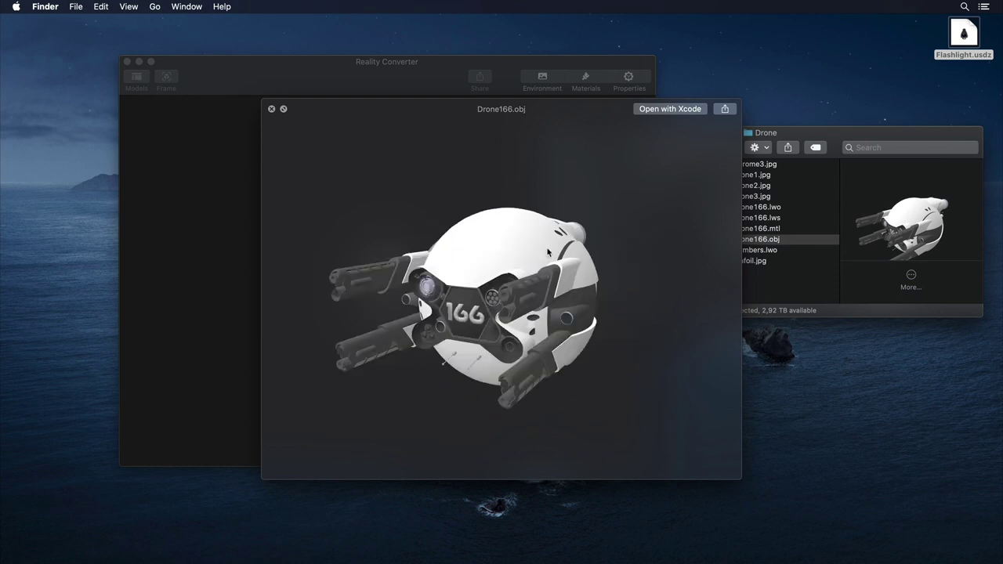
key("space")
left_click_drag(779, 242, 515, 227)
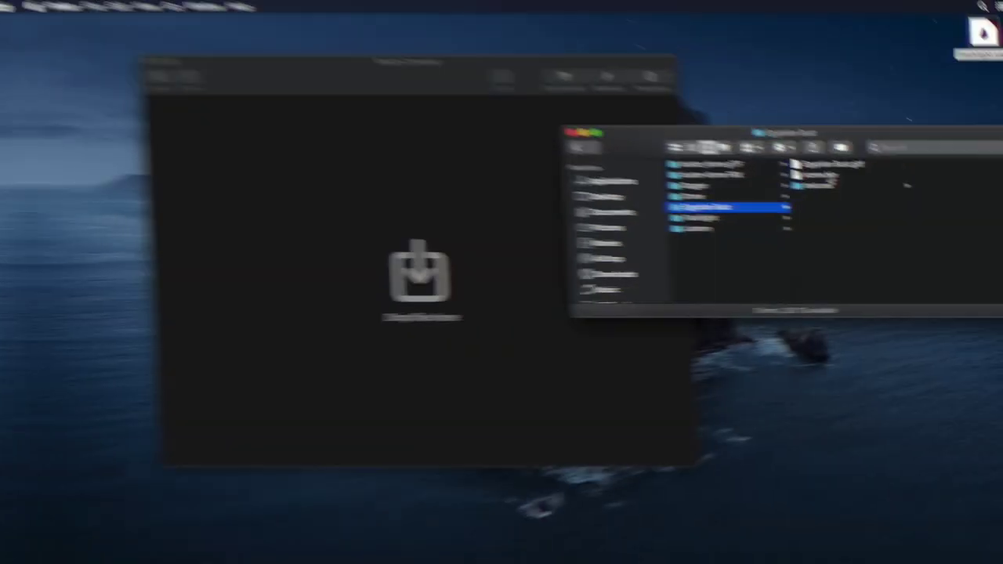
Convert Egyptian Bust.gltf in Reality Converter and export the model while quitting the program.
left_click_drag(791, 164, 423, 224)
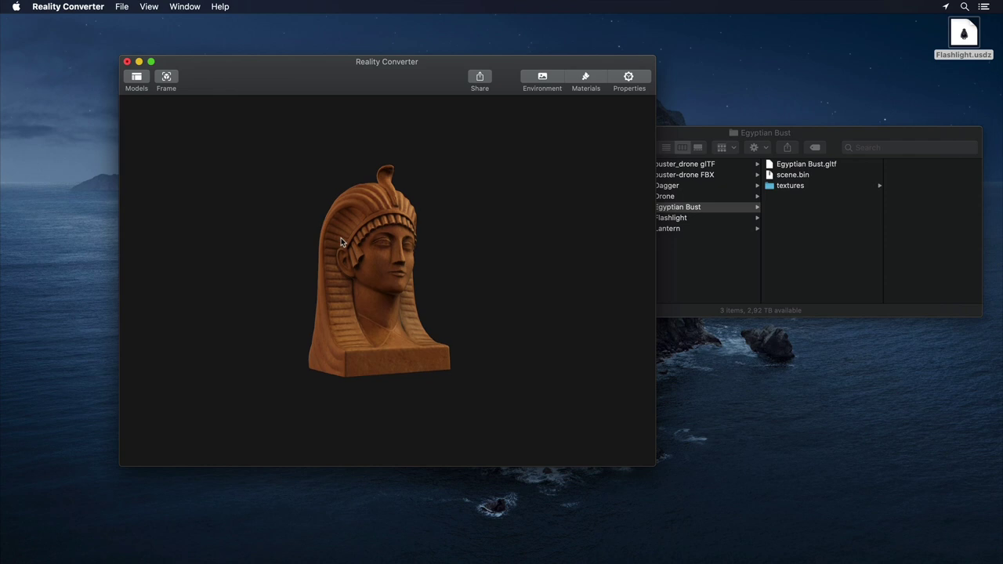
key("super+q")
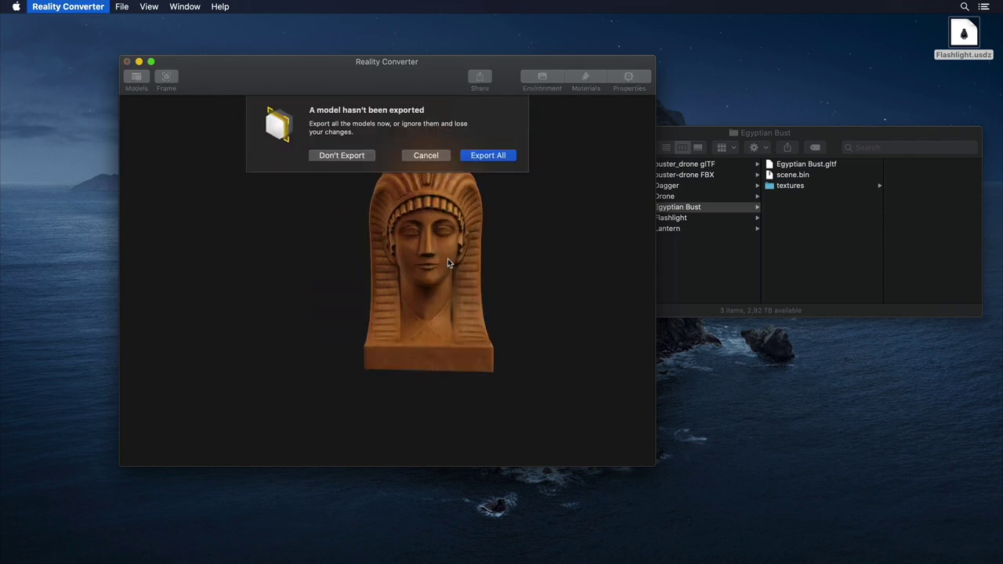
left_click(488, 155)
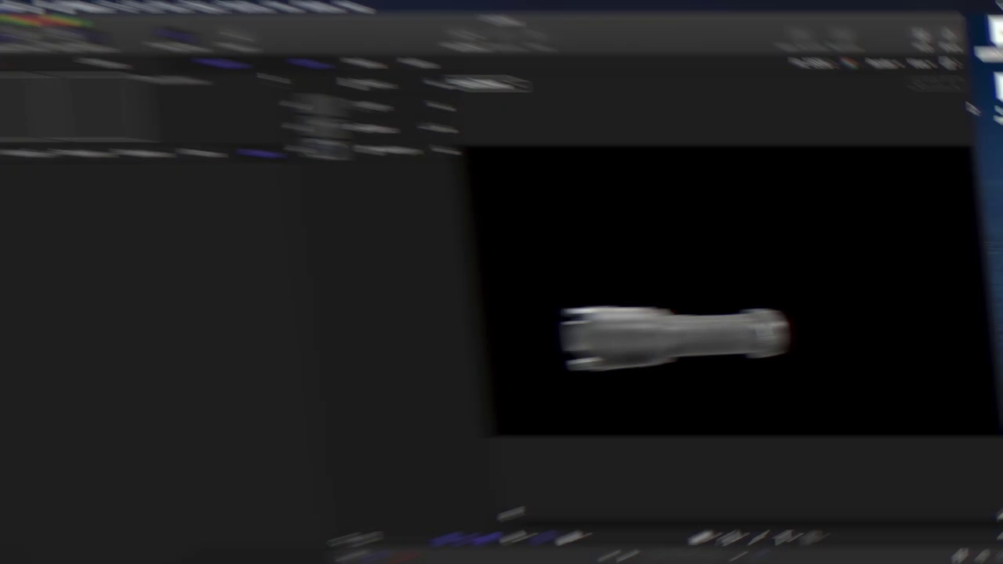
Switch to Motion and add Egyptian Bust.usdz from the desktop to the canvas with the flashlight.
left_click_drag(964, 92, 682, 359)
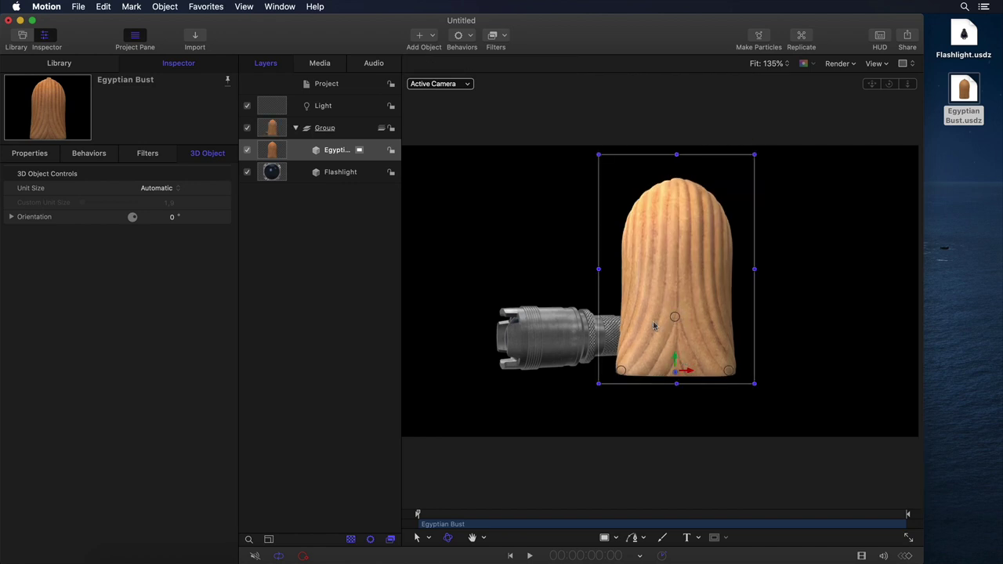
Turn the Egyptian bust to face forward and place it beside the far end of the flashlight, clear of it.
left_click_drag(623, 371, 540, 373)
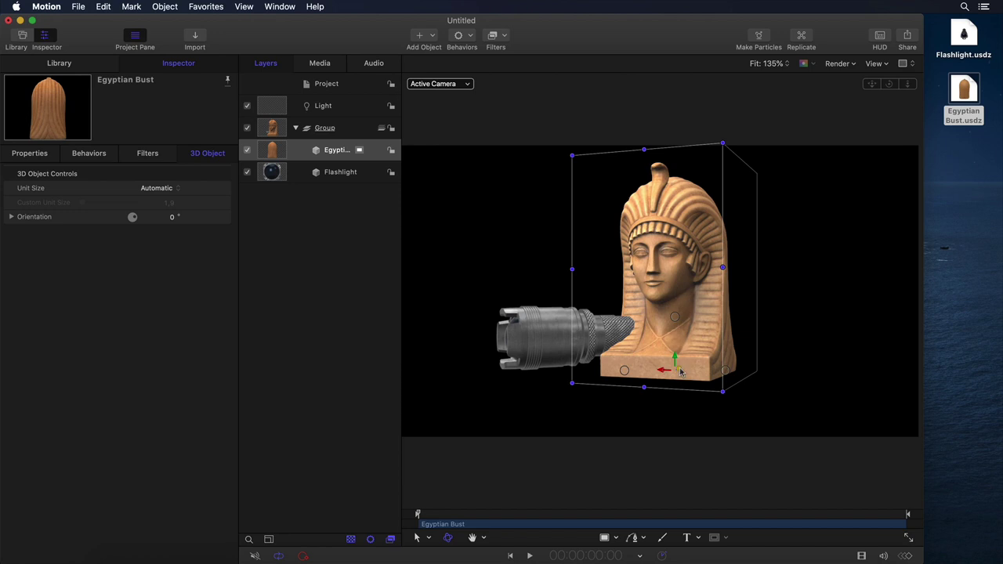
left_click_drag(680, 373, 787, 352)
left_click_drag(694, 360, 739, 362)
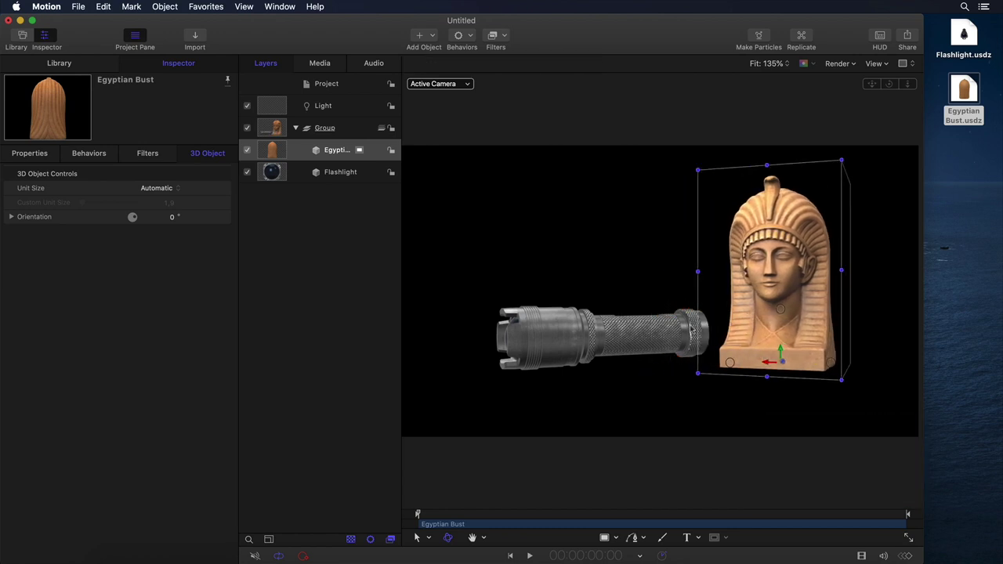
left_click(569, 231)
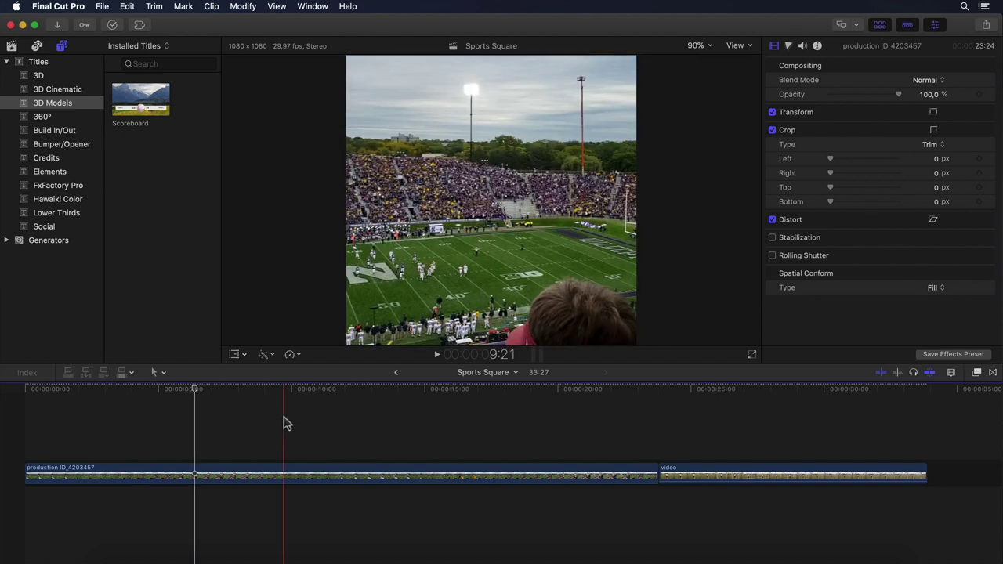
In Final Cut Pro, connect the Scoreboard title above the football clip at 3:05 and above the video clip at 23:24.
key("super+minus")
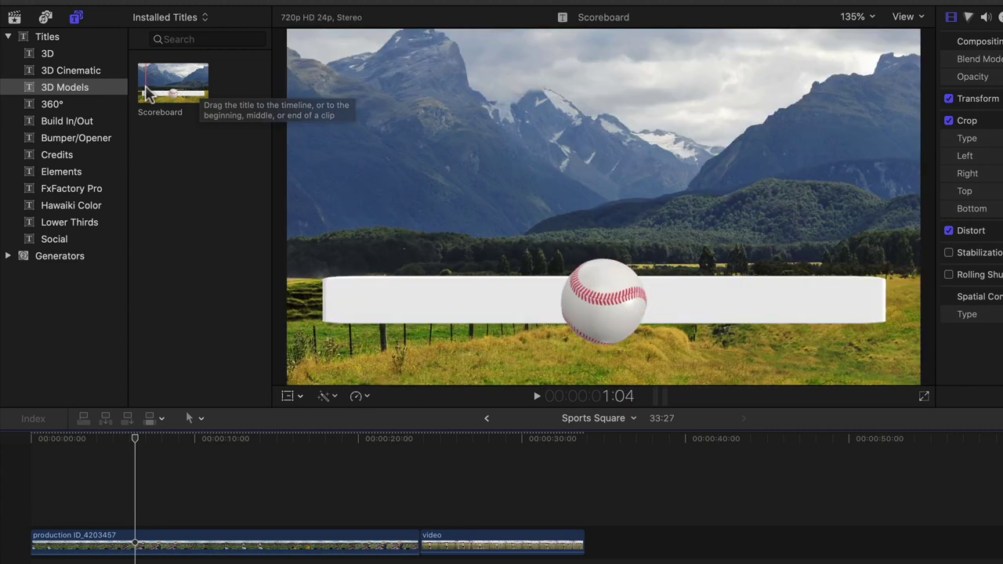
left_click(185, 94)
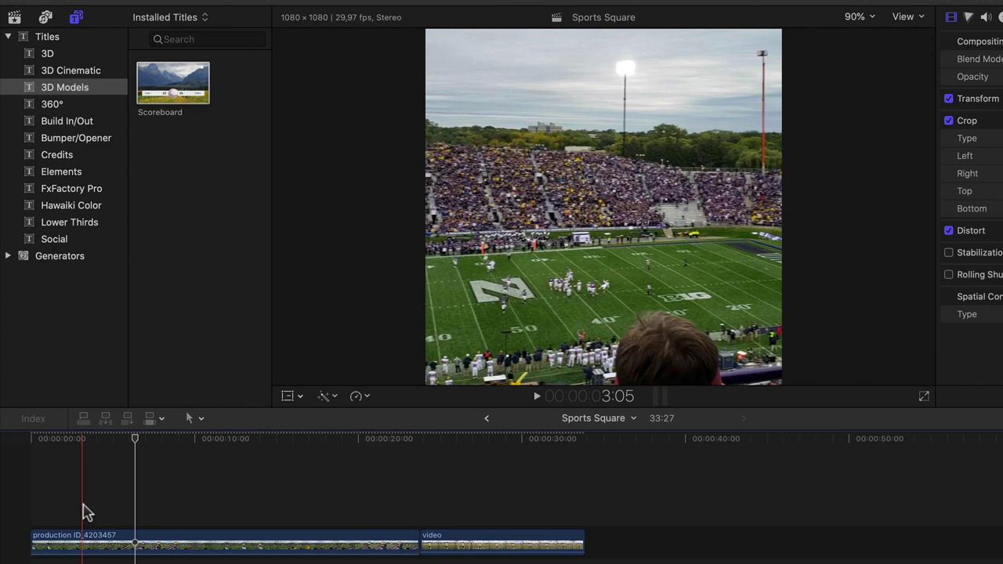
key("q")
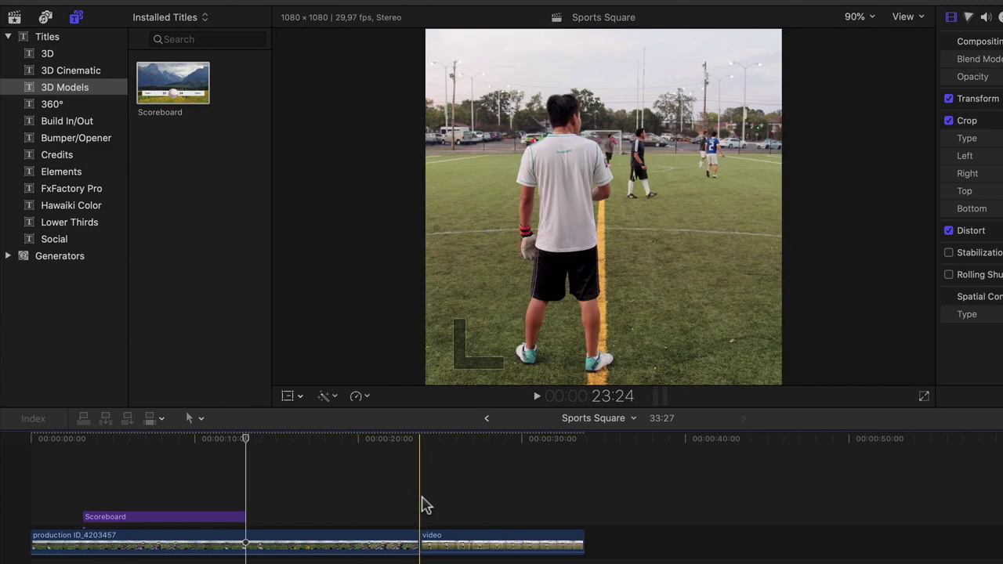
key("q")
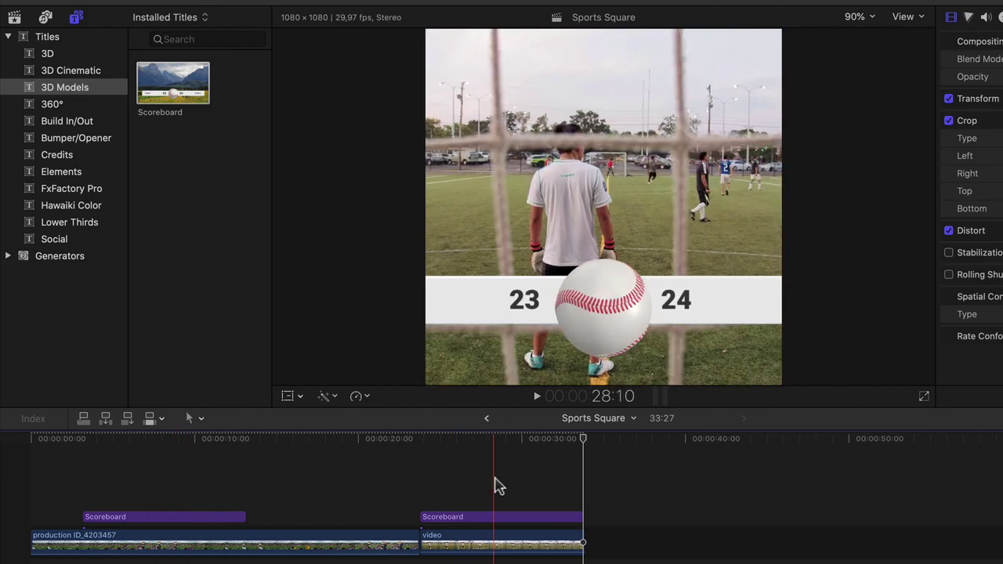
Set the scores in the Scoreboard title over the football clip to 14 and 07.
left_click(183, 517)
double_click(522, 300)
type("14")
double_click(676, 300)
type("07")
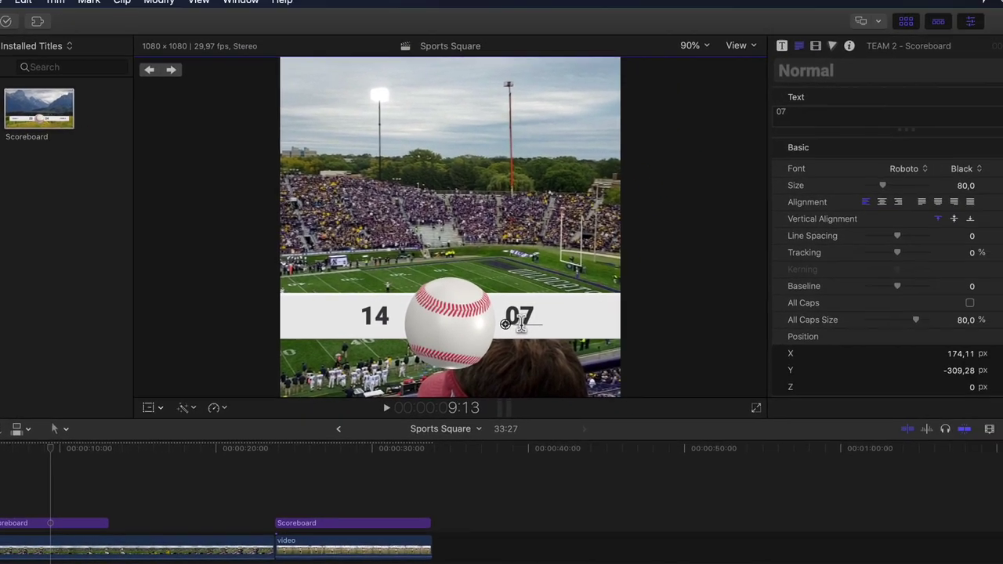
Set the sport of the second Scoreboard title to Soccer and its scores to 04 and 02.
left_click(951, 17)
left_click(911, 92)
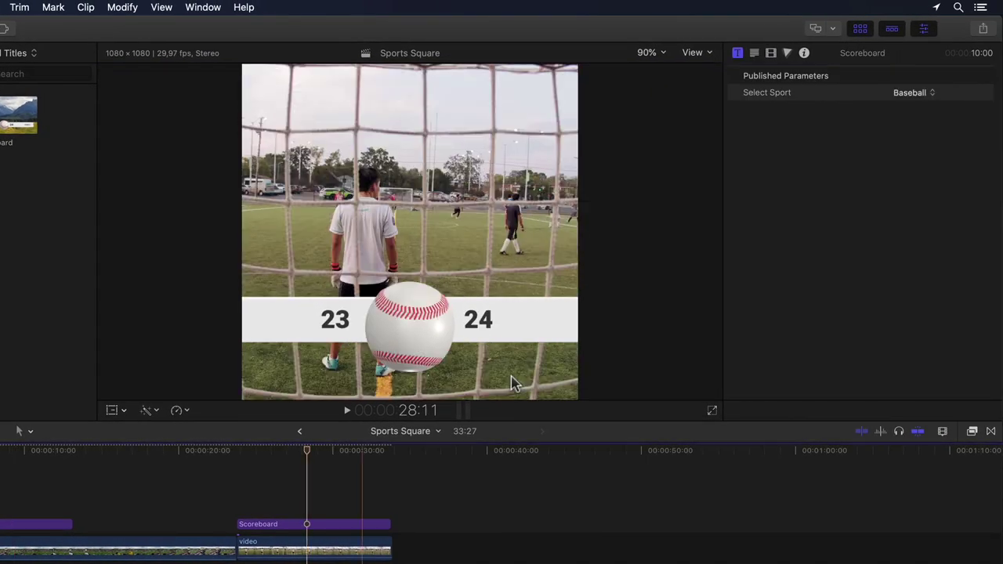
left_click(911, 92)
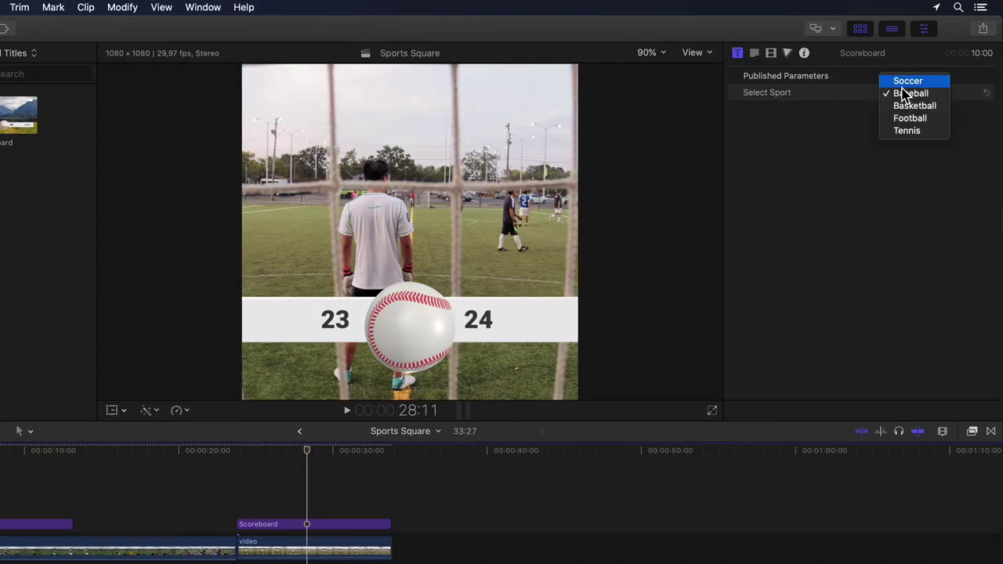
left_click(906, 79)
double_click(337, 321)
type("04")
double_click(478, 322)
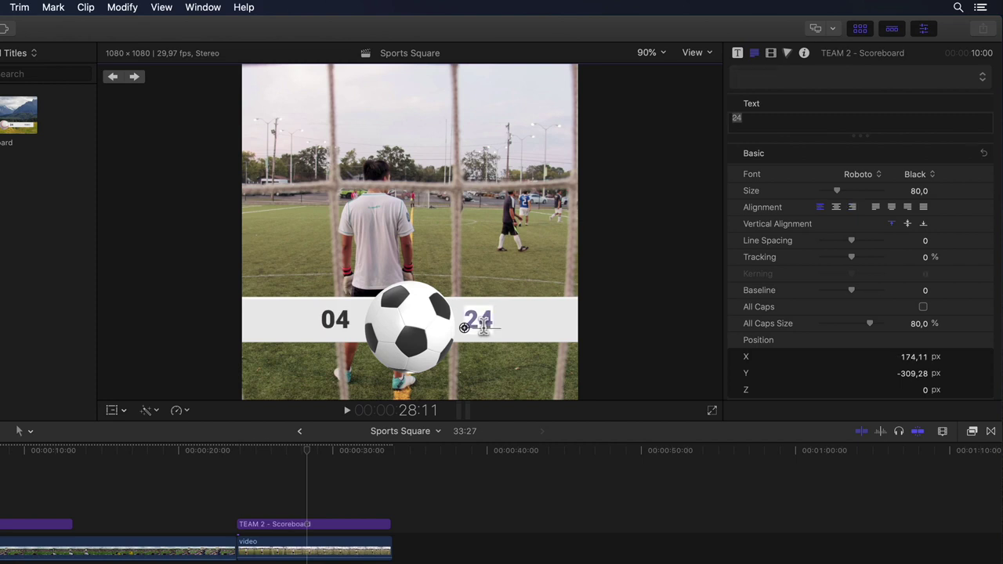
type("02")
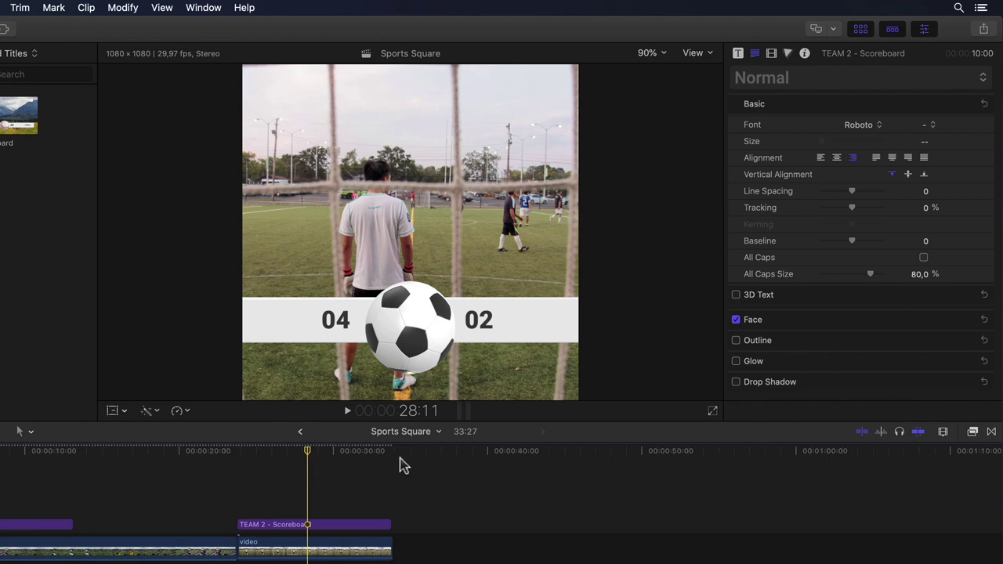
Try scaling the Scoreboard title over the soccer clip to 75%, and undo the scaling.
left_click(773, 55)
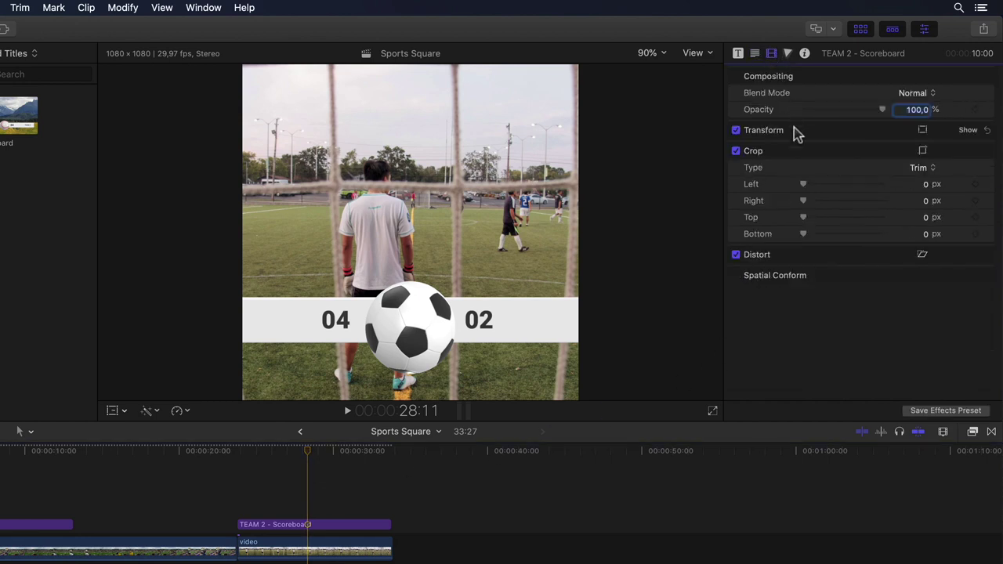
left_click(966, 131)
left_click_drag(920, 183, 920, 207)
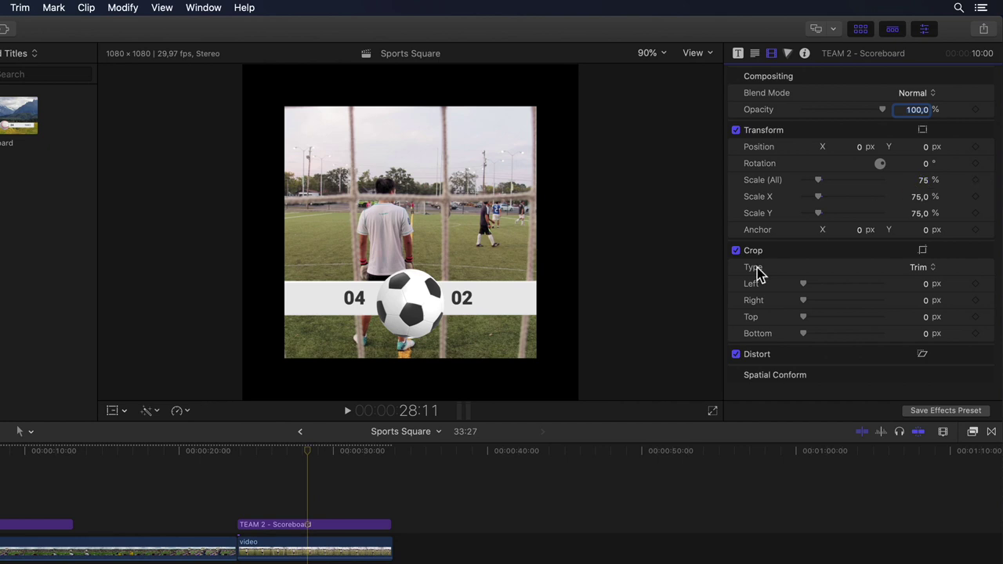
key("super+z")
left_click(312, 483)
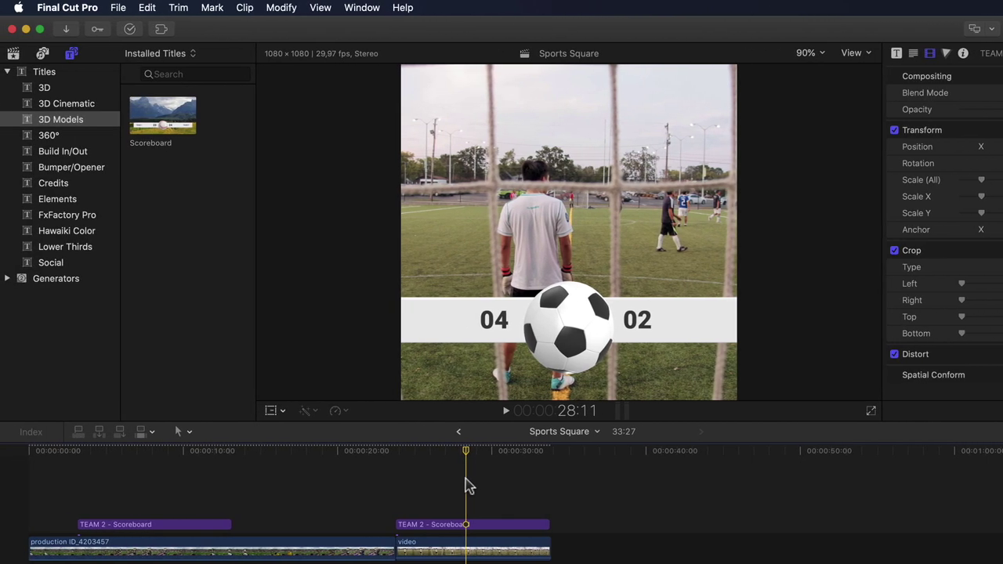
Open the Scoreboard title template in Motion and park the playhead at 3:03.
right_click(165, 125)
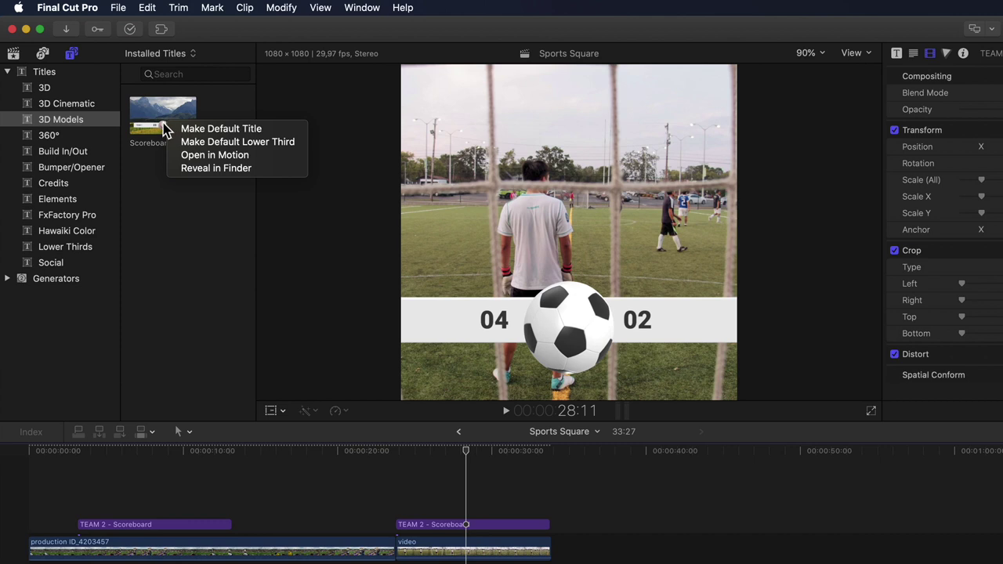
left_click(290, 159)
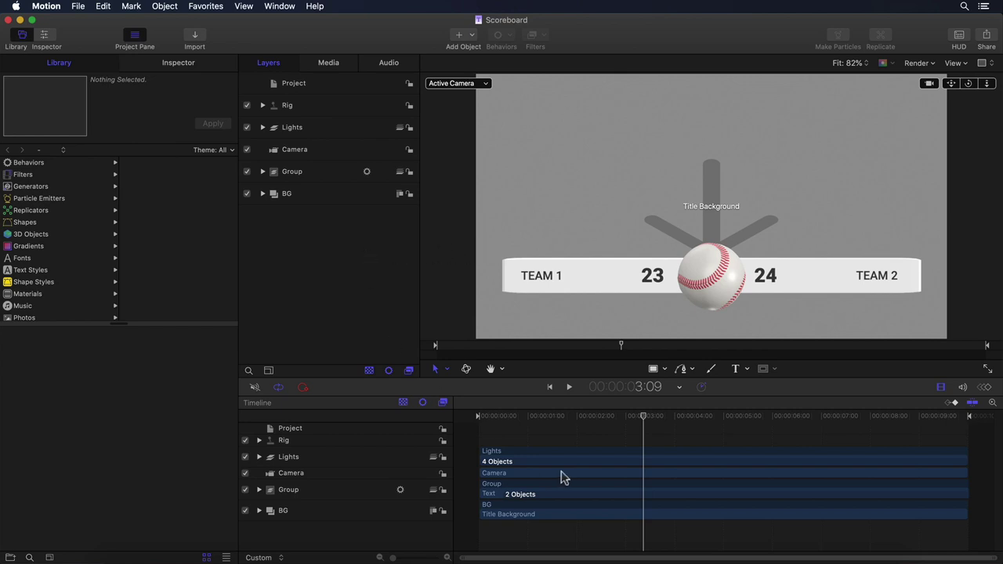
mouse_move(647, 420)
left_mouse_down()
mouse_move(477, 425)
mouse_move(637, 428)
left_mouse_up()
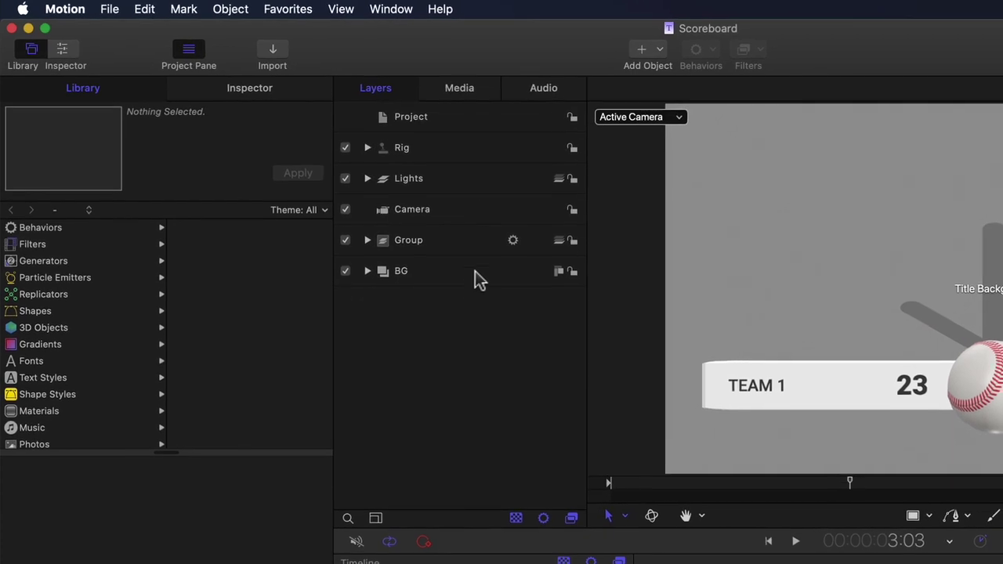
Add a 1:1 display aspect ratio snapshot to the Scoreboard project.
left_click(426, 116)
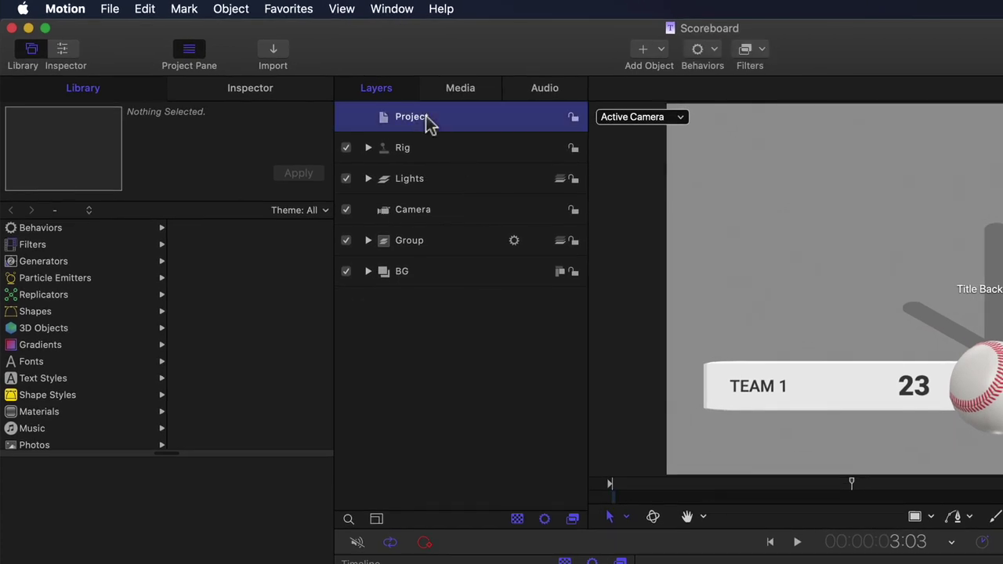
left_click(293, 92)
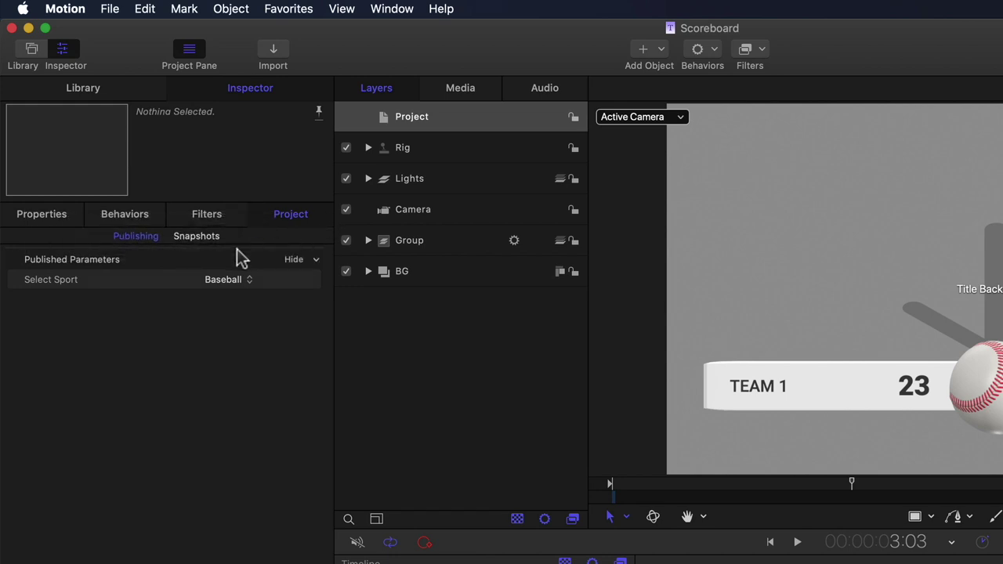
left_click(206, 238)
left_click(91, 308)
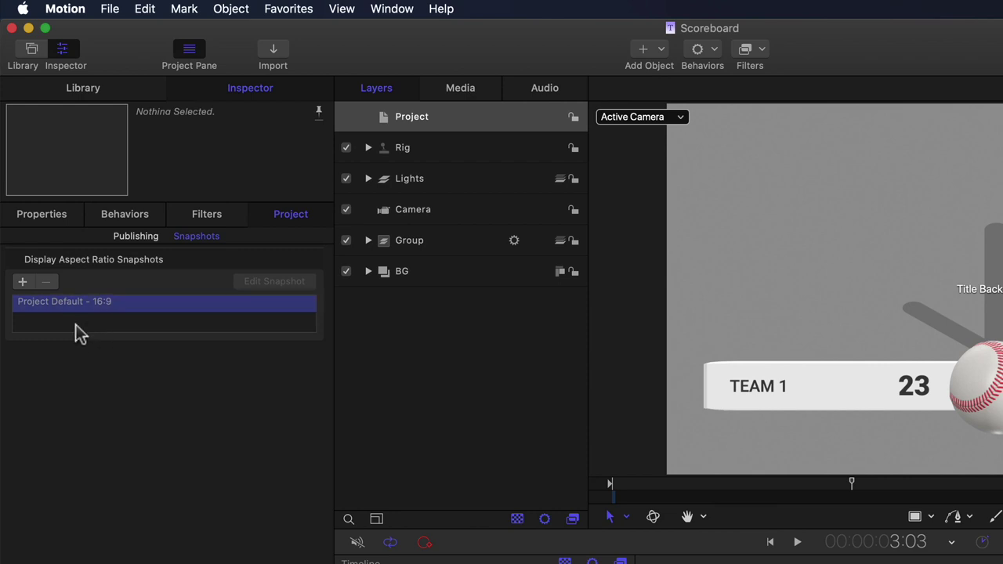
left_click(23, 282)
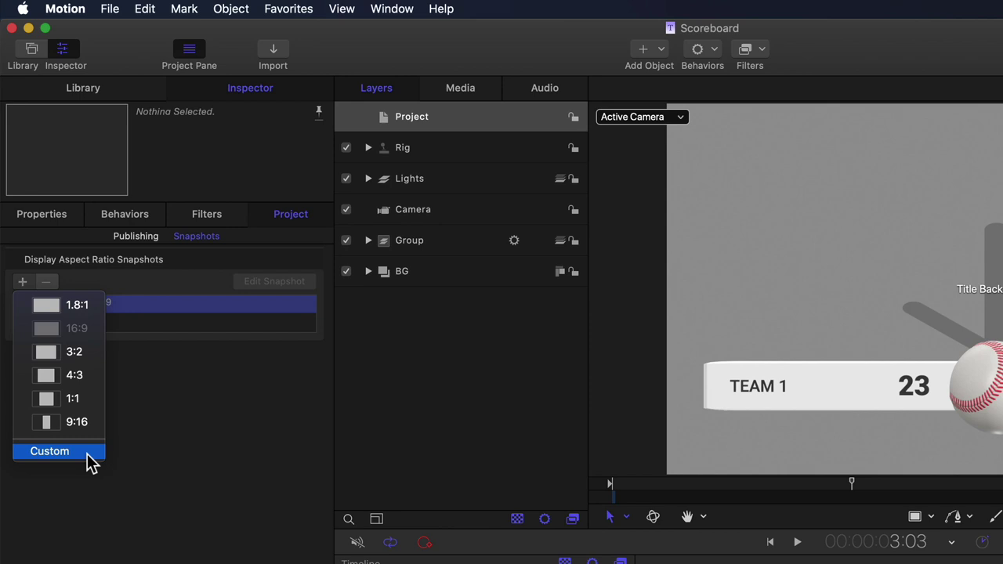
left_click(95, 406)
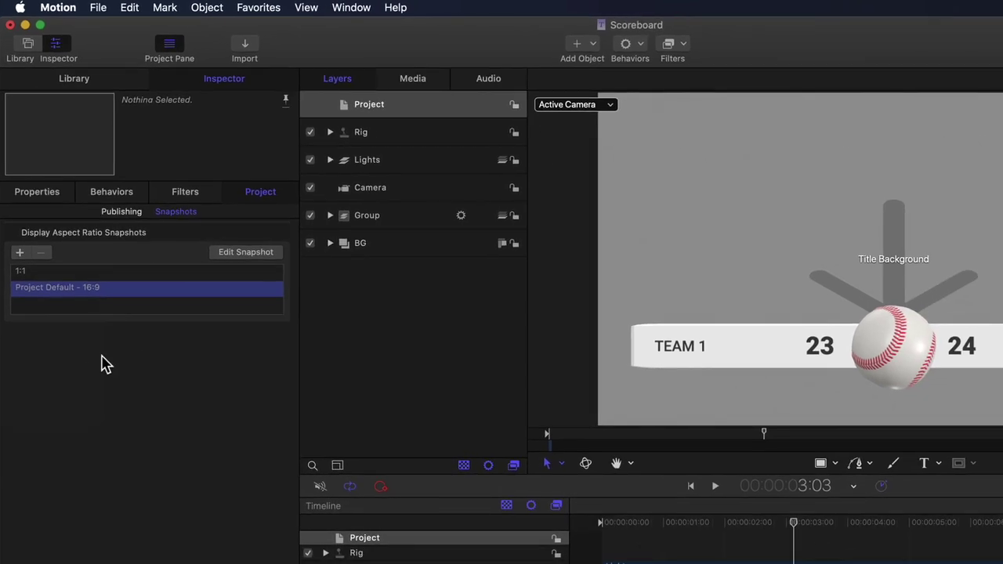
Activate the 1:1 snapshot, expand the main group, and start editing the snapshot with the edit window moved clear of the layers.
left_click(143, 273)
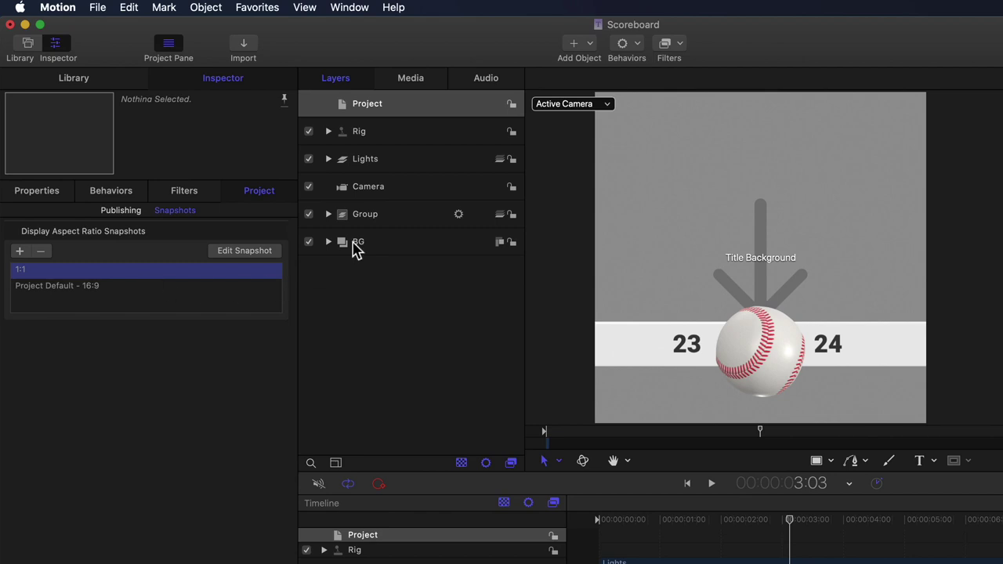
left_click(328, 214)
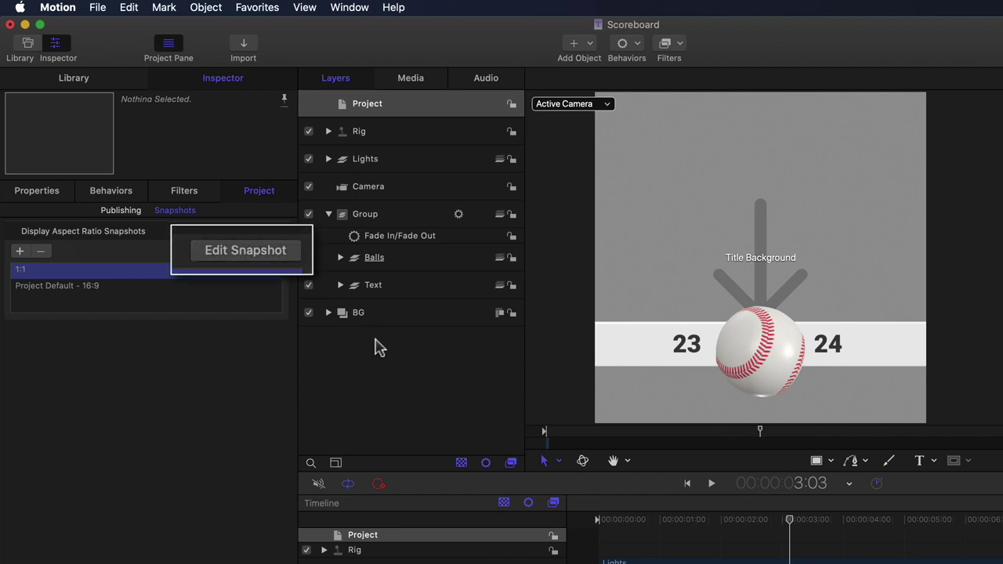
left_click(264, 255)
left_click_drag(320, 273, 193, 333)
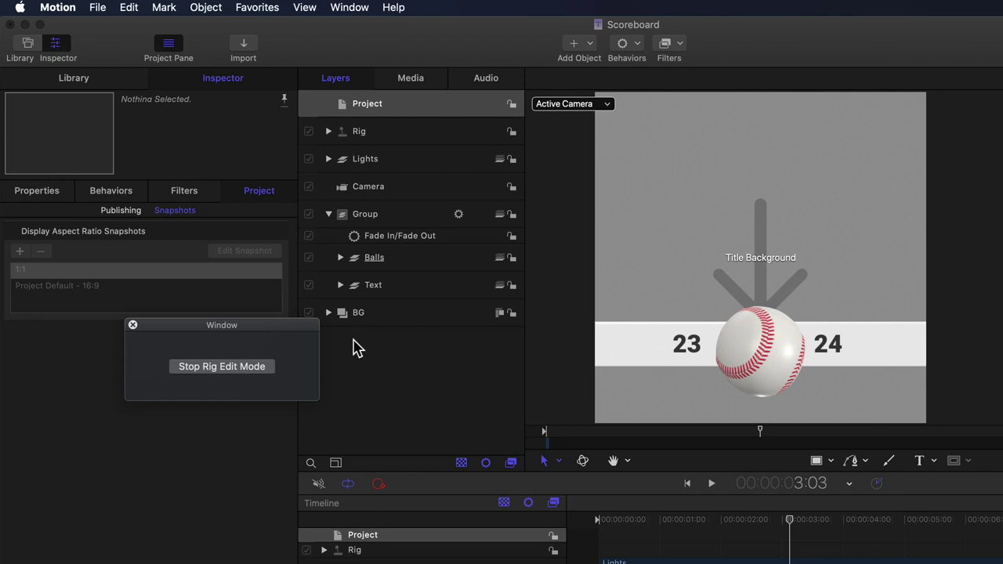
Scale the Balls and Text groups to 55% and move them together down to a Y position of about -225.5 px.
left_click(414, 287)
left_click(414, 259, "shift")
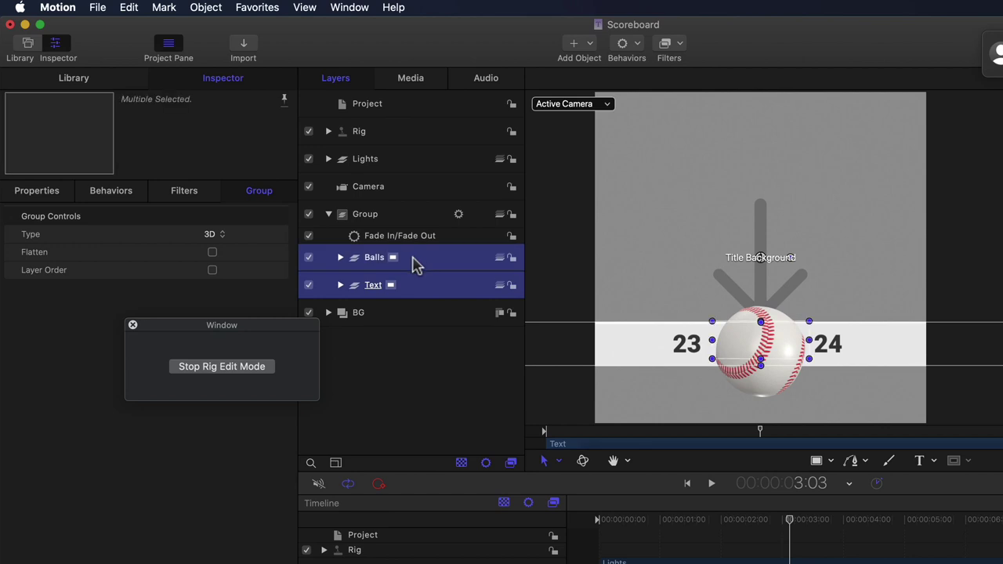
key("F1")
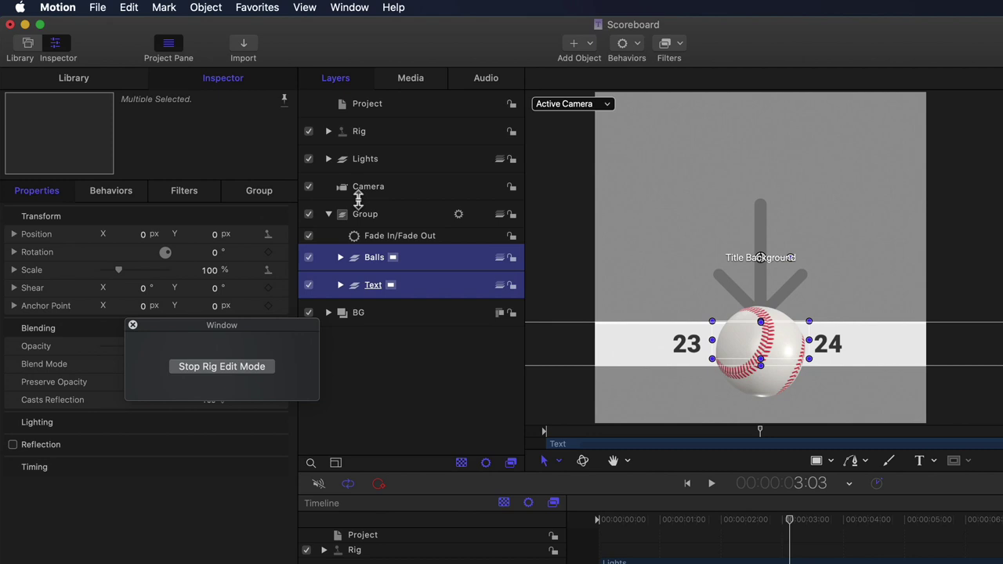
left_click(209, 271)
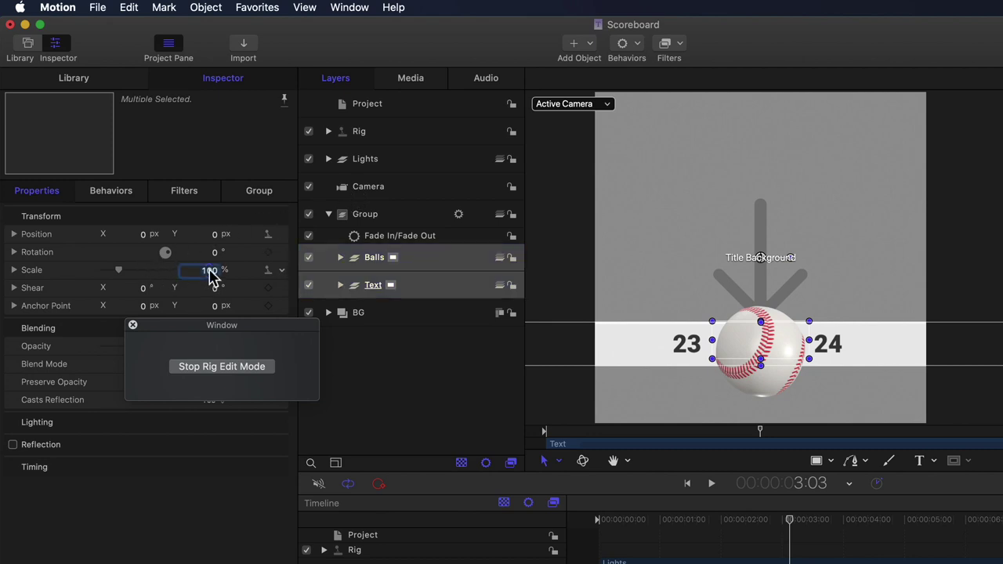
type("55")
key("Return")
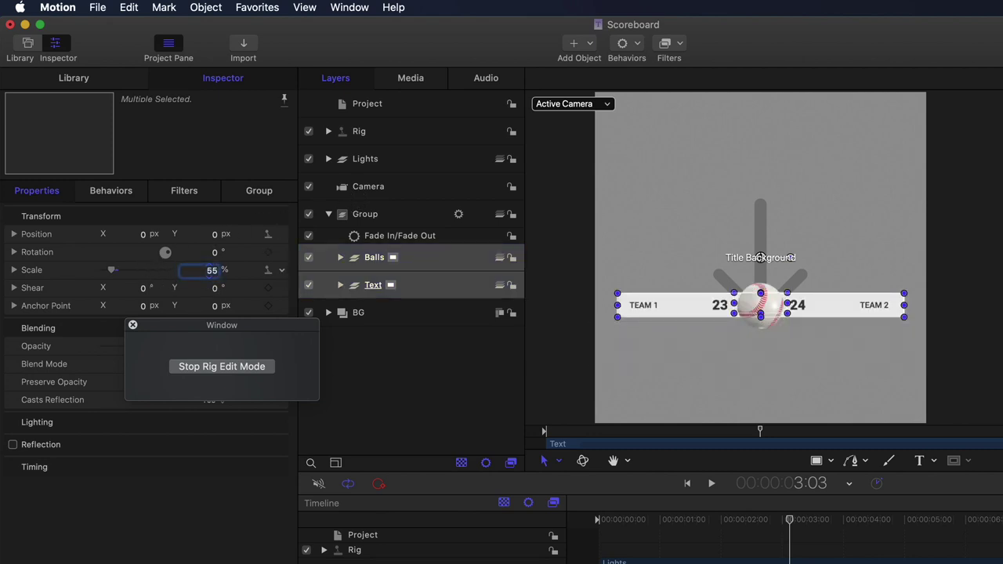
left_click_drag(772, 312, 764, 383)
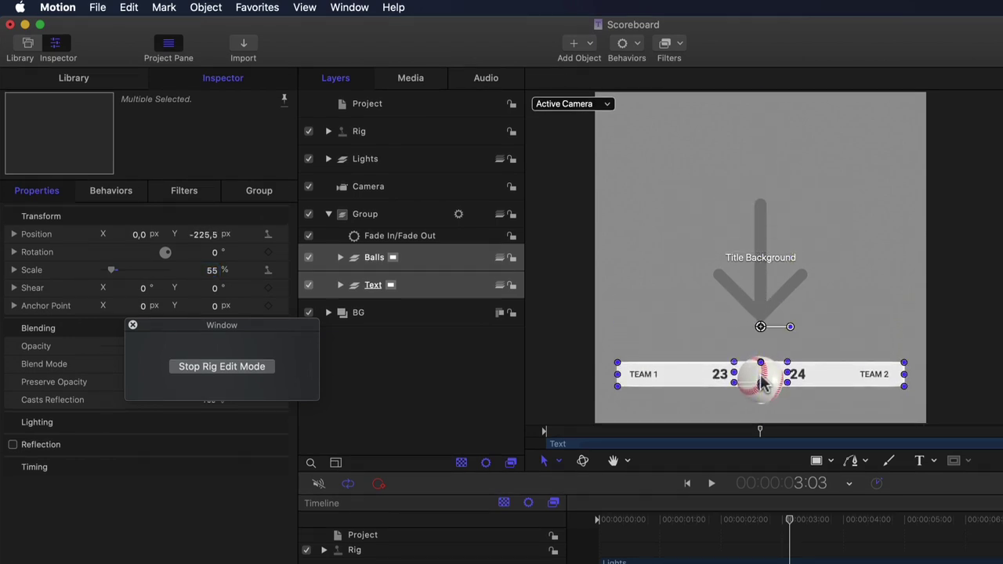
left_click(453, 366)
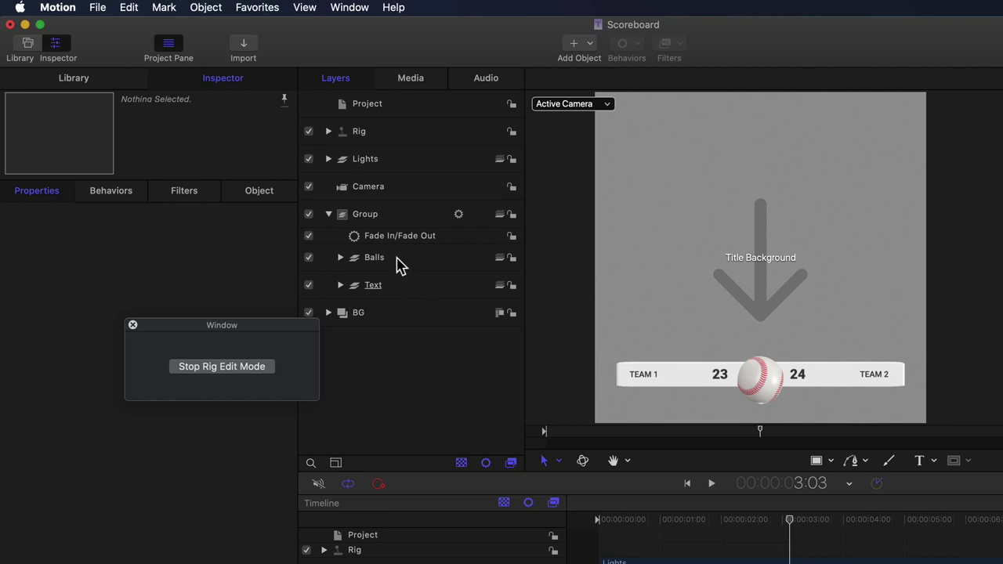
Move the Balls group slightly up to centre the ball on the score bar, and finish editing the 1:1 snapshot.
left_click(398, 263)
left_click_drag(772, 384, 771, 377)
left_click(430, 358)
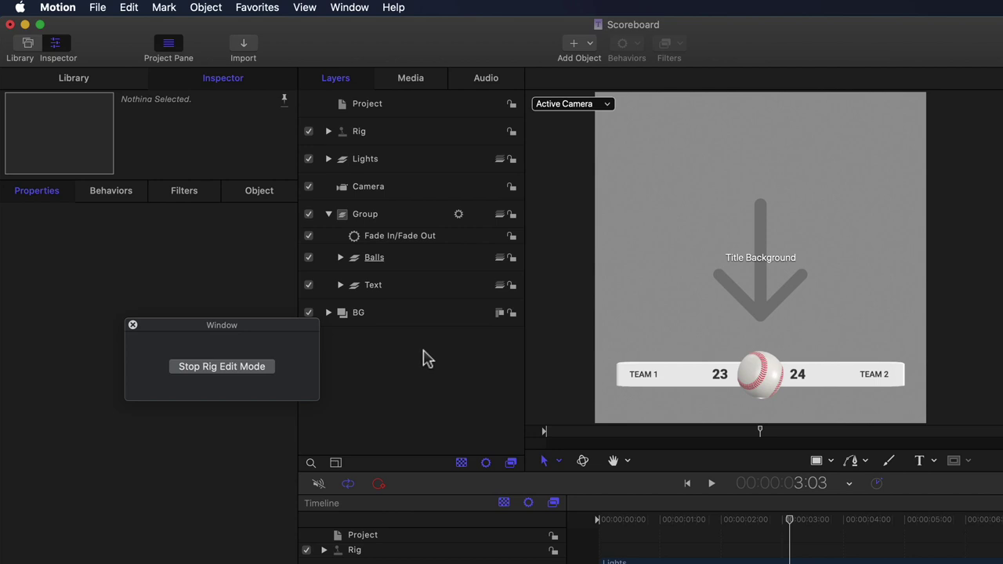
left_click(211, 368)
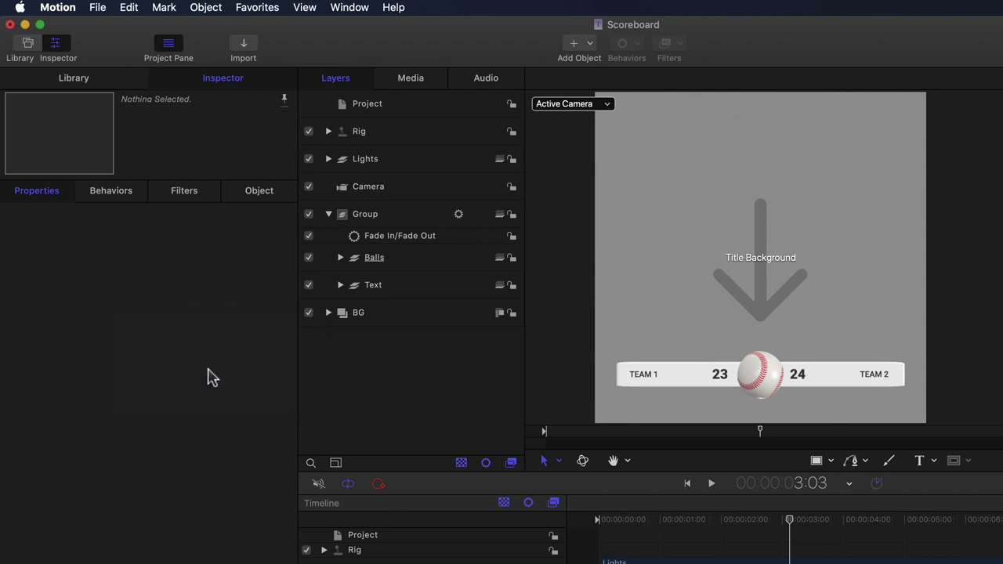
Show the Scoreboard project's display aspect ratio snapshots and compare the 1:1 and Project Default - 16:9 layouts, finishing on 16:9.
left_click(385, 105)
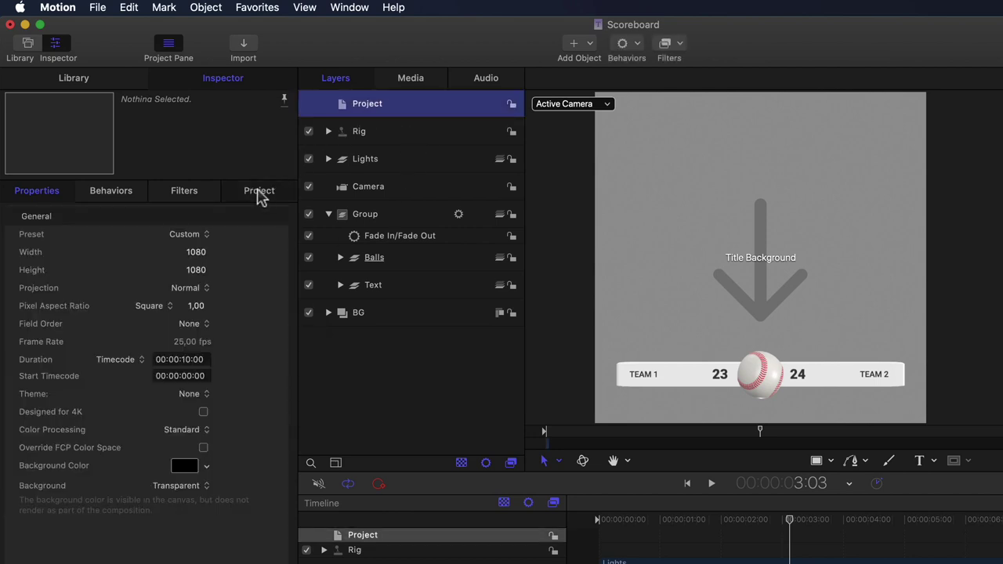
left_click(259, 191)
left_click(219, 209)
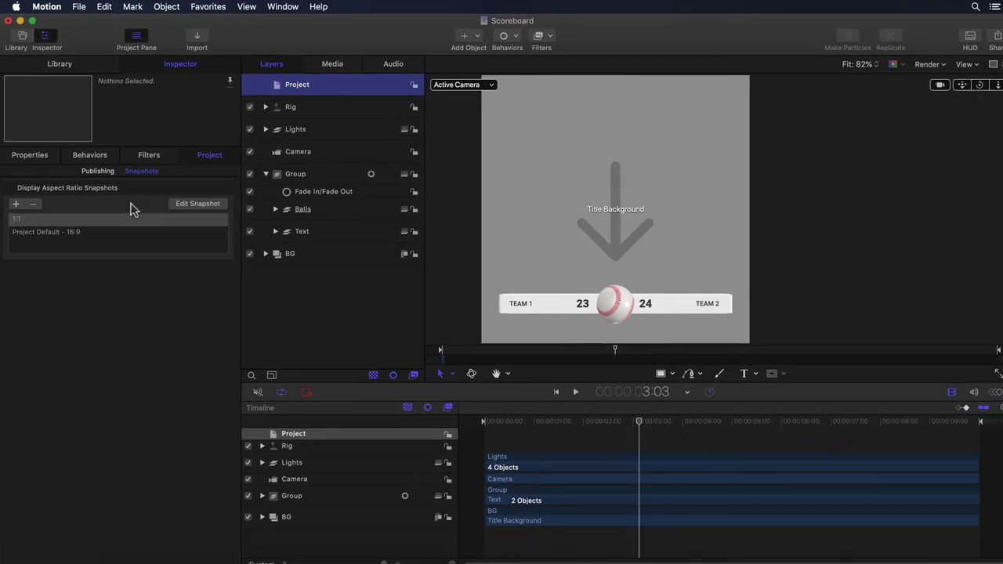
left_click(81, 254)
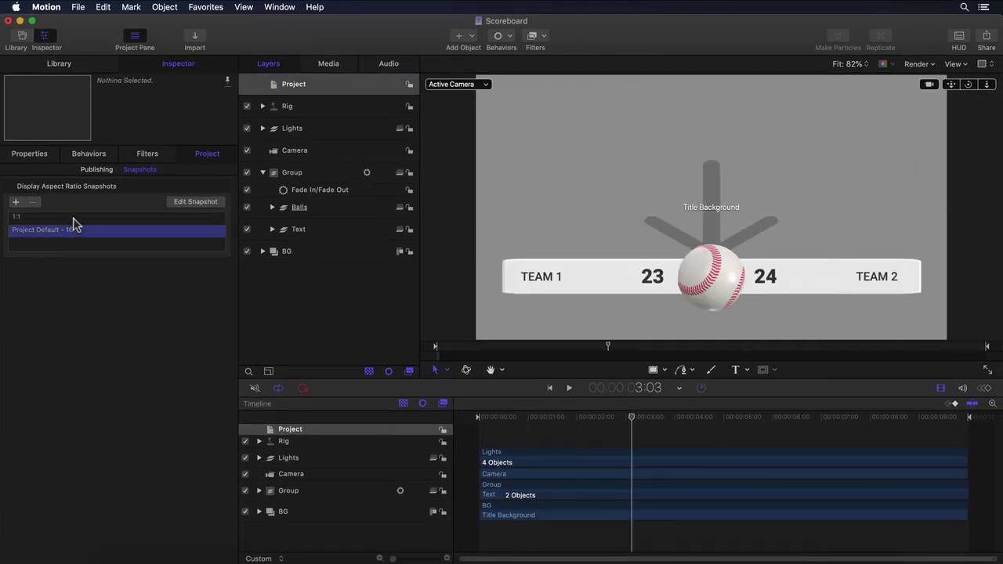
left_click(73, 218)
left_click(73, 232)
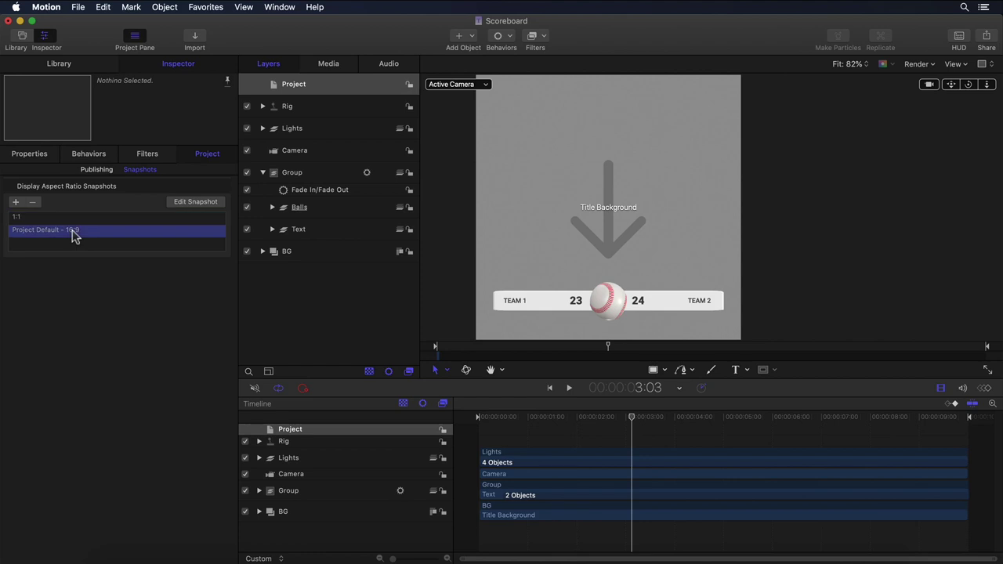
left_click(73, 218)
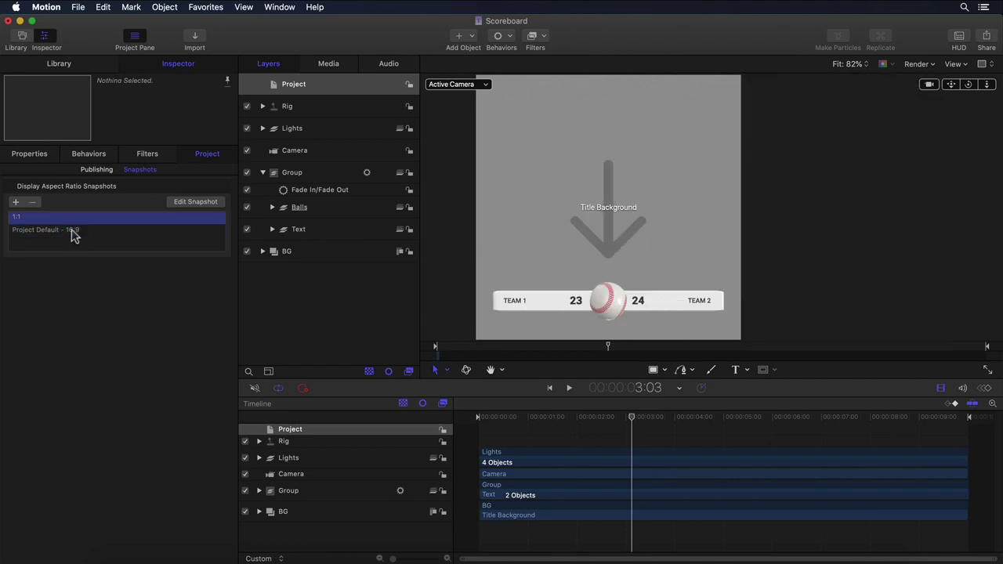
left_click(72, 230)
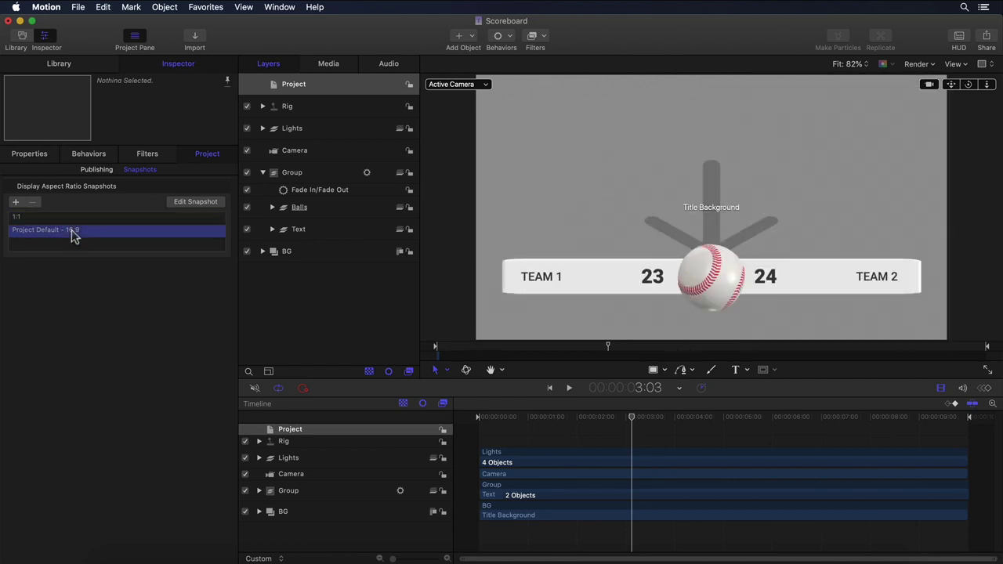
Close the Scoreboard project.
left_click(9, 21)
left_click(598, 115)
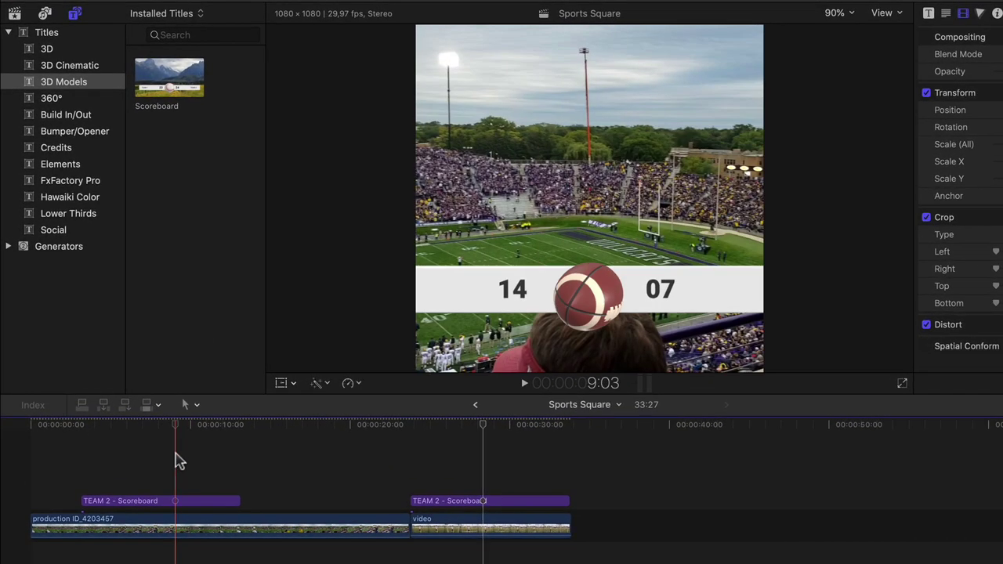
In Final Cut Pro's Sports Square timeline, replace both old TEAM 2 - Scoreboard titles with the updated Scoreboard title from 3D Models.
left_click(178, 503)
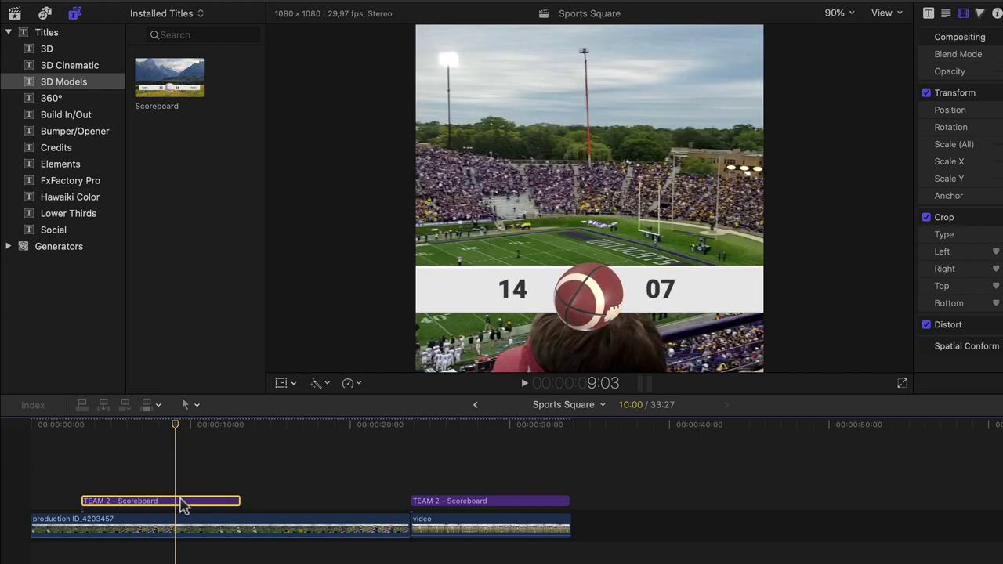
double_click(174, 90)
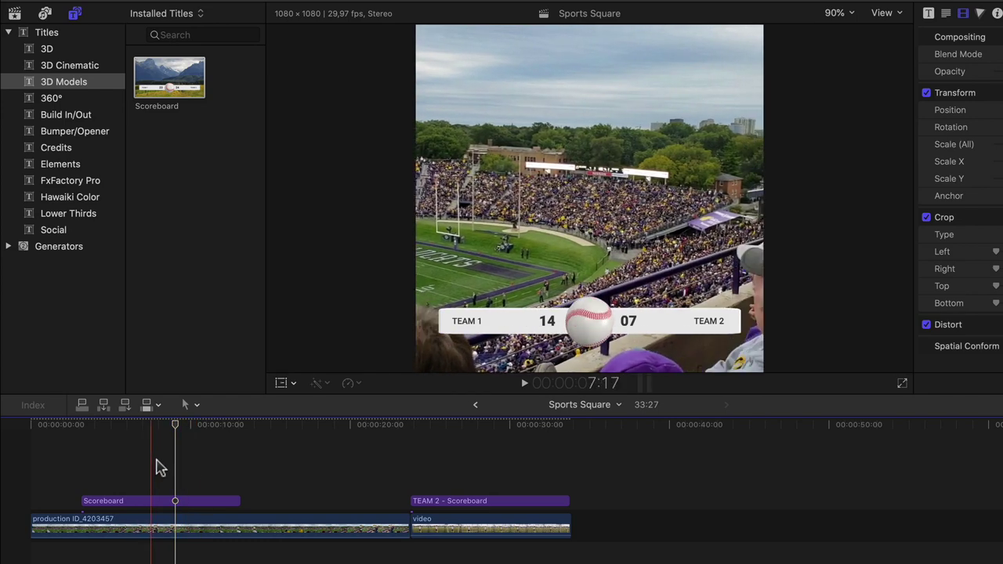
left_click(472, 466)
left_click(476, 502)
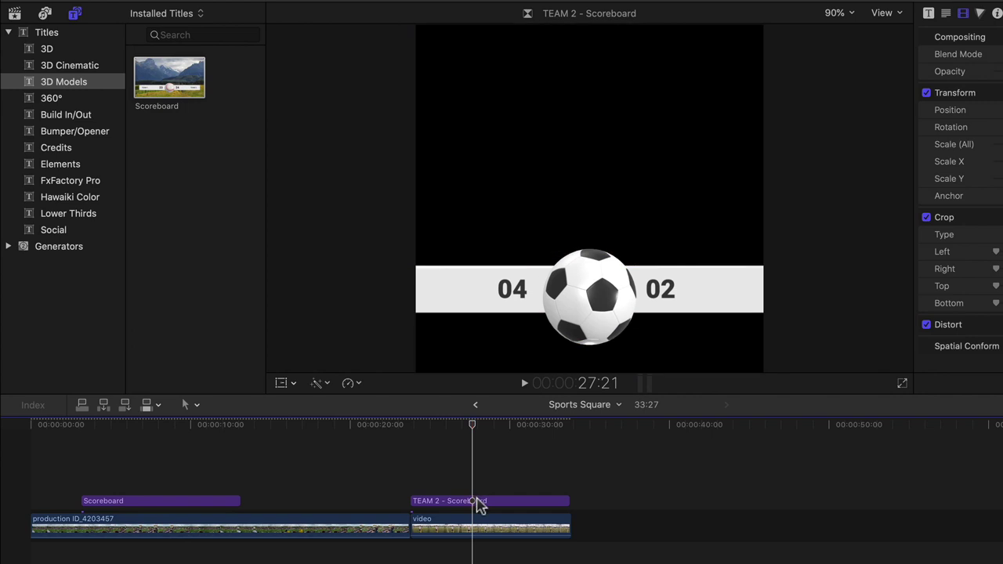
left_click_drag(169, 76, 480, 502)
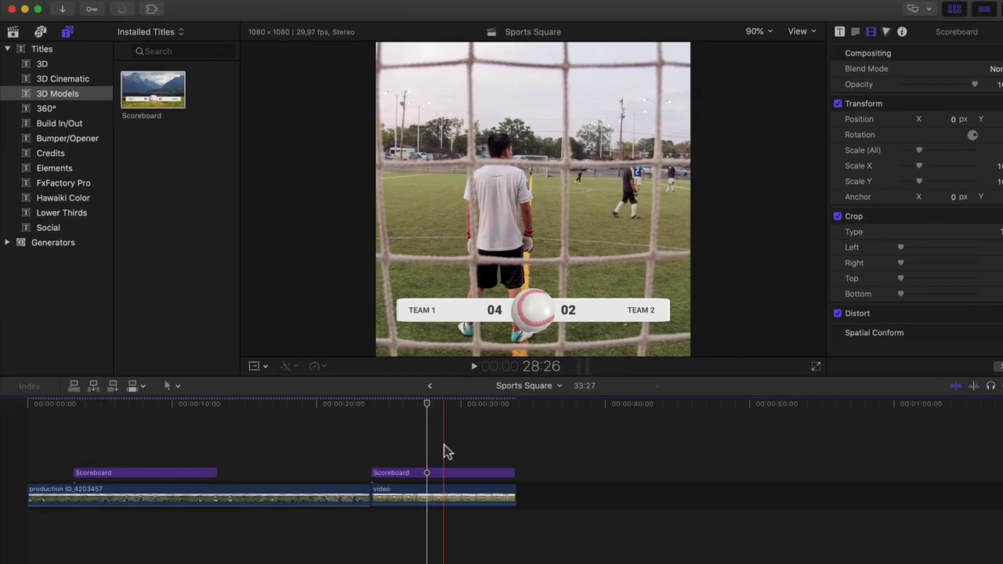
Set the second Scoreboard title's Select Sport parameter to Soccer and play it back from near the title's start.
left_click(780, 45)
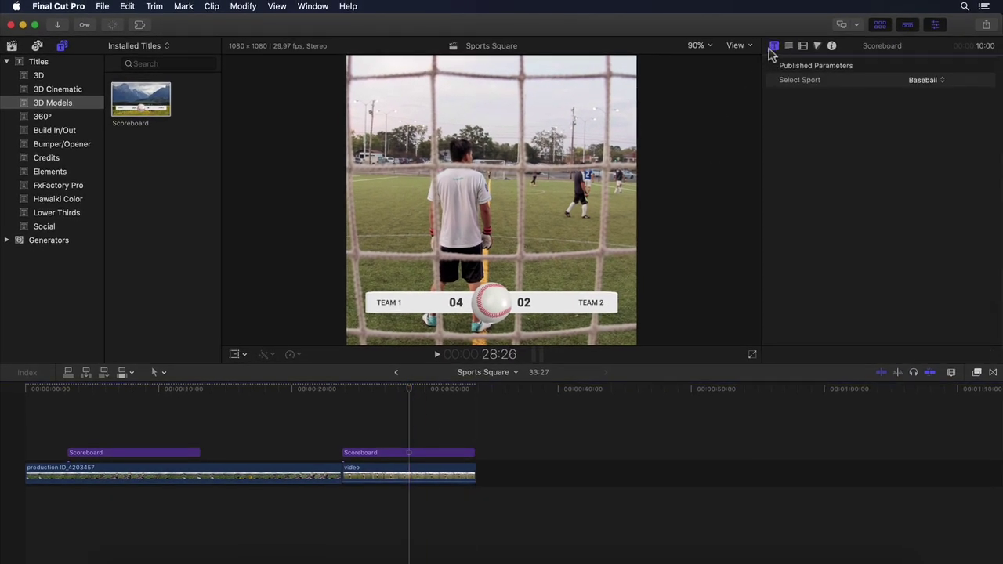
left_click(923, 80)
left_click(925, 69)
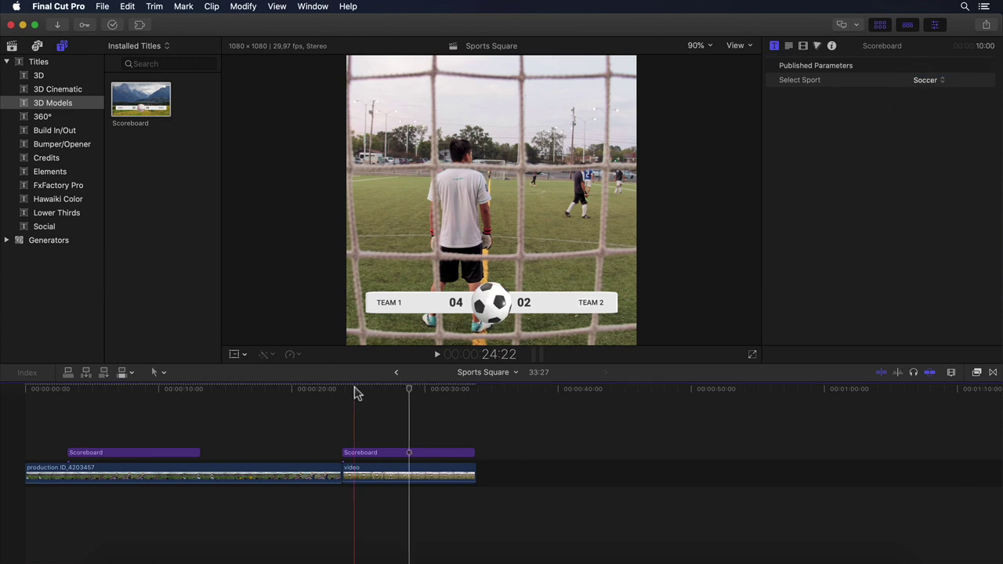
key("space")
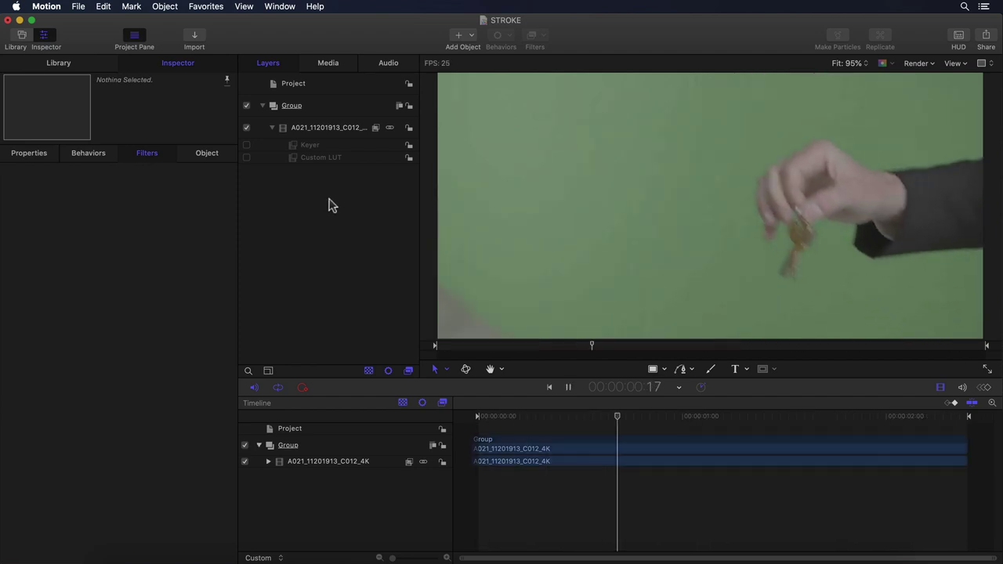
In Motion's STROKE project, enable the Custom LUT and Keyer filters on the green-screen clip and play back the keyed footage.
key("space")
left_click(246, 157)
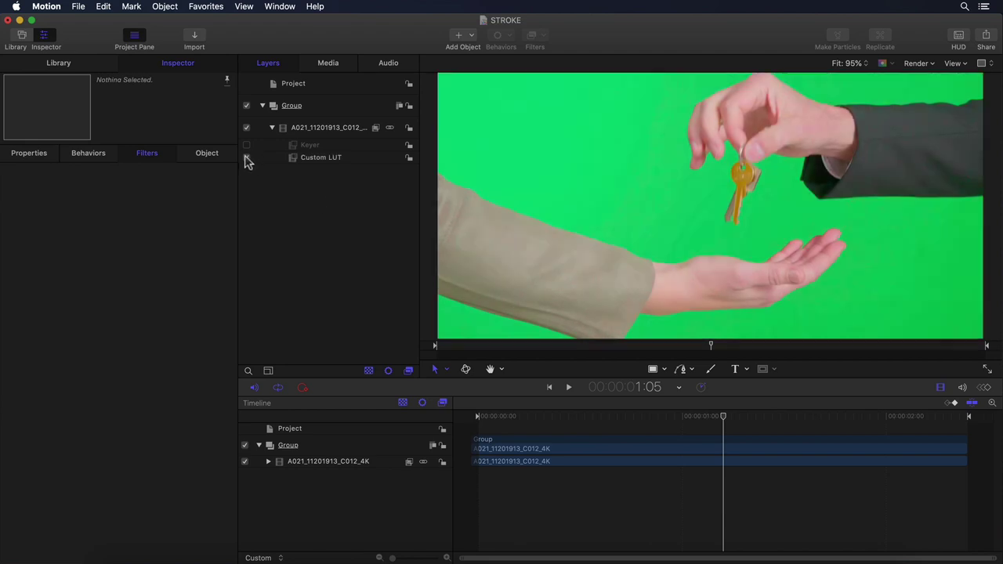
left_click(246, 145)
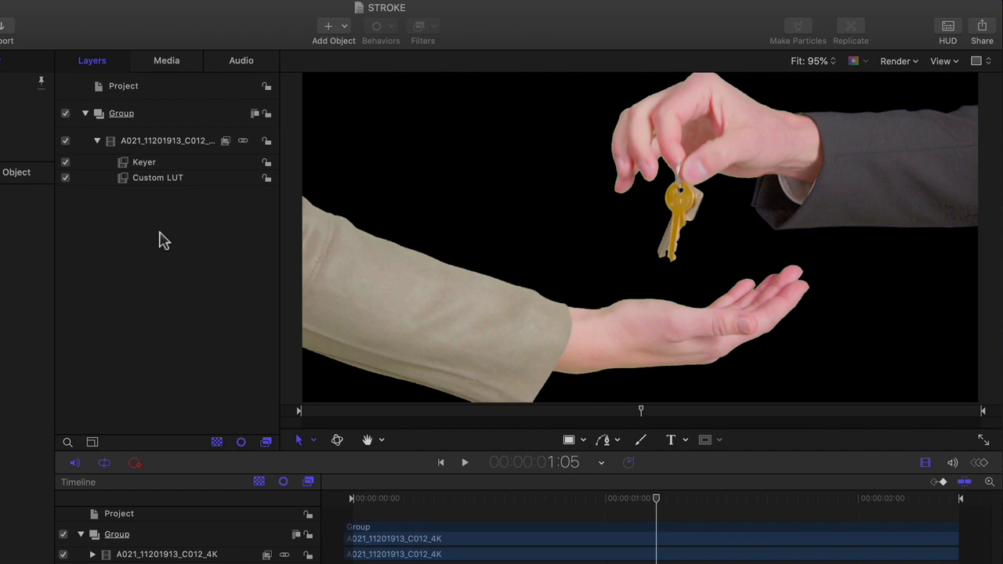
key("space")
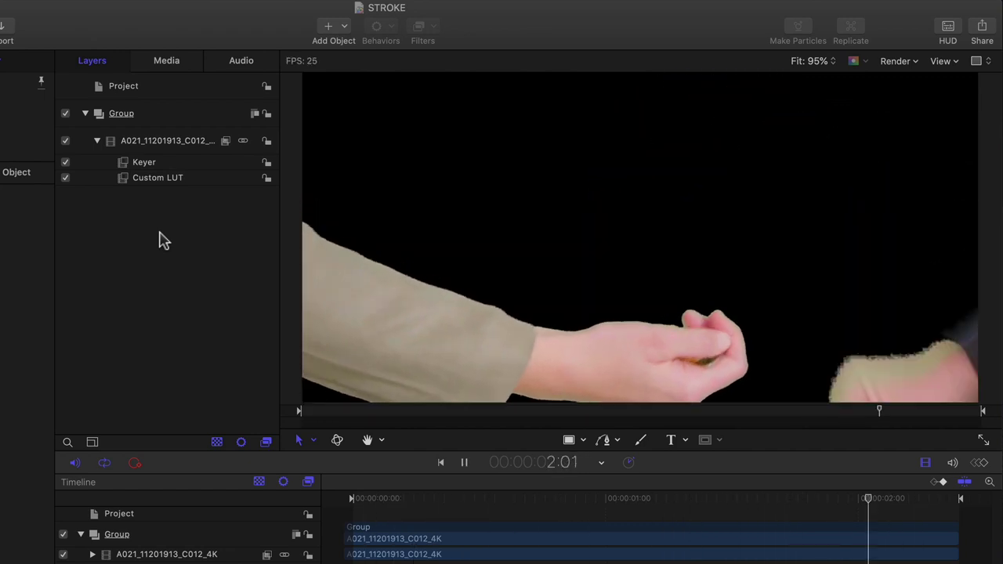
key("space")
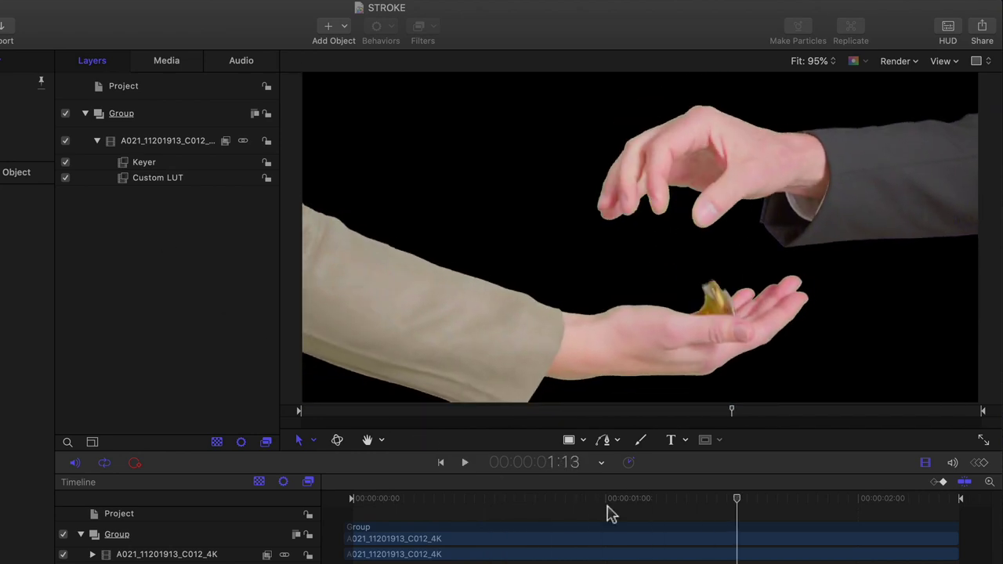
At 1:03 in the timeline, add the Stroke filter from the Border category to the keyed clip.
left_click(637, 501)
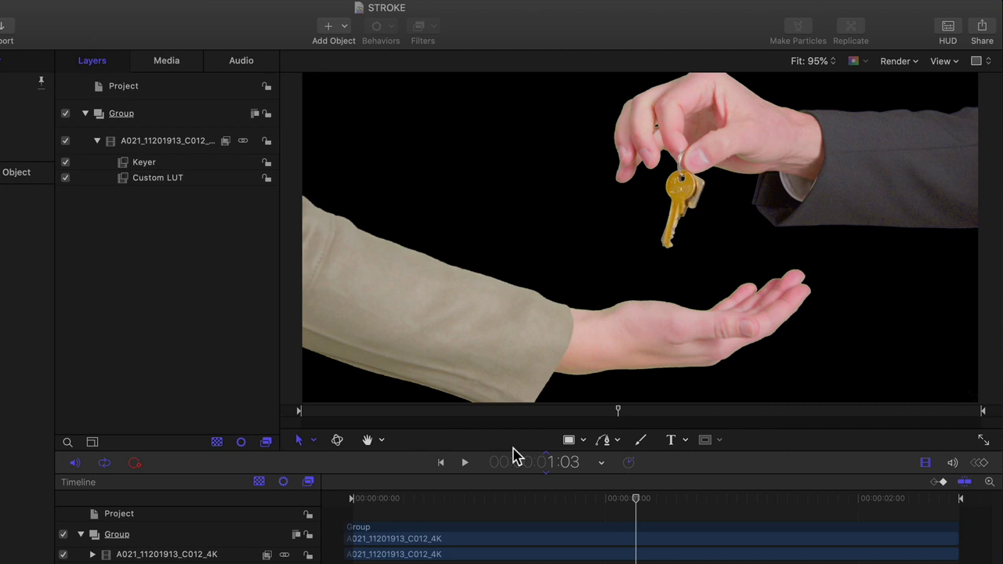
left_click(162, 146)
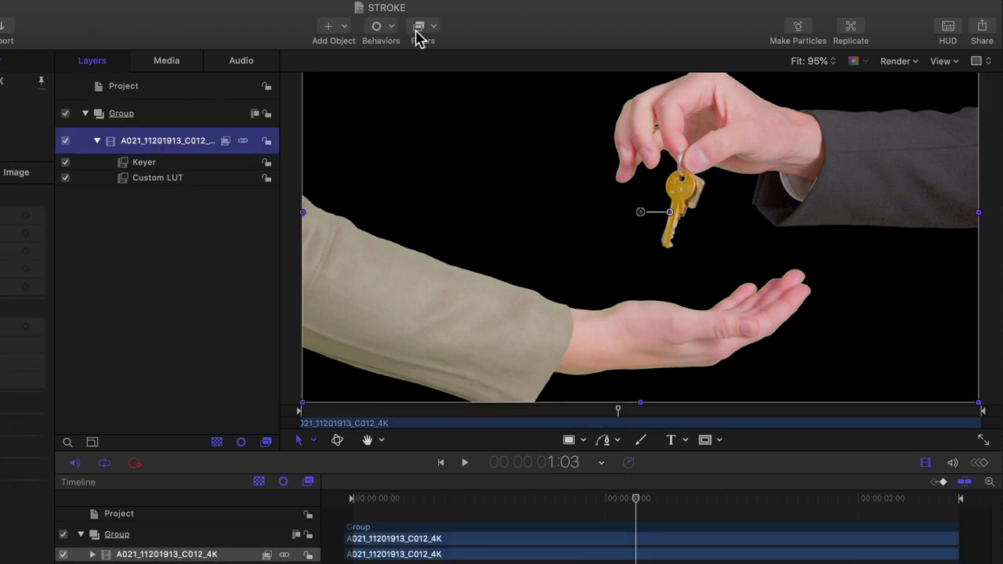
left_click(434, 32)
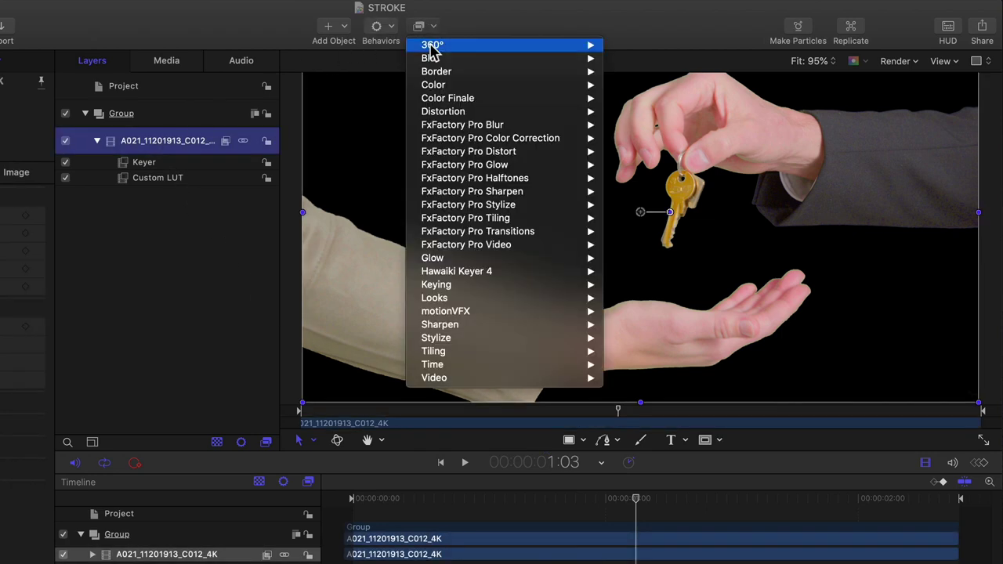
mouse_move(438, 74)
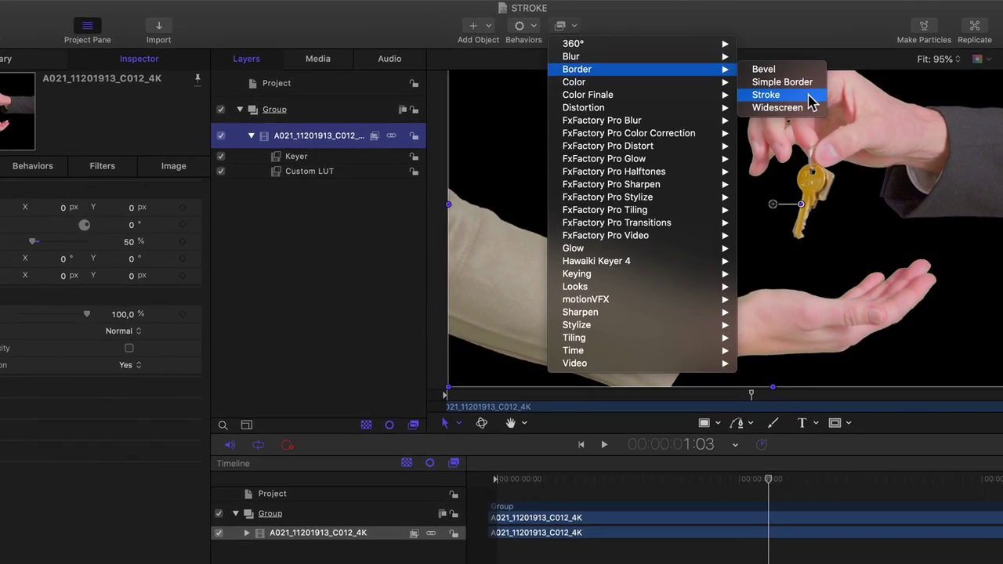
left_click(679, 106)
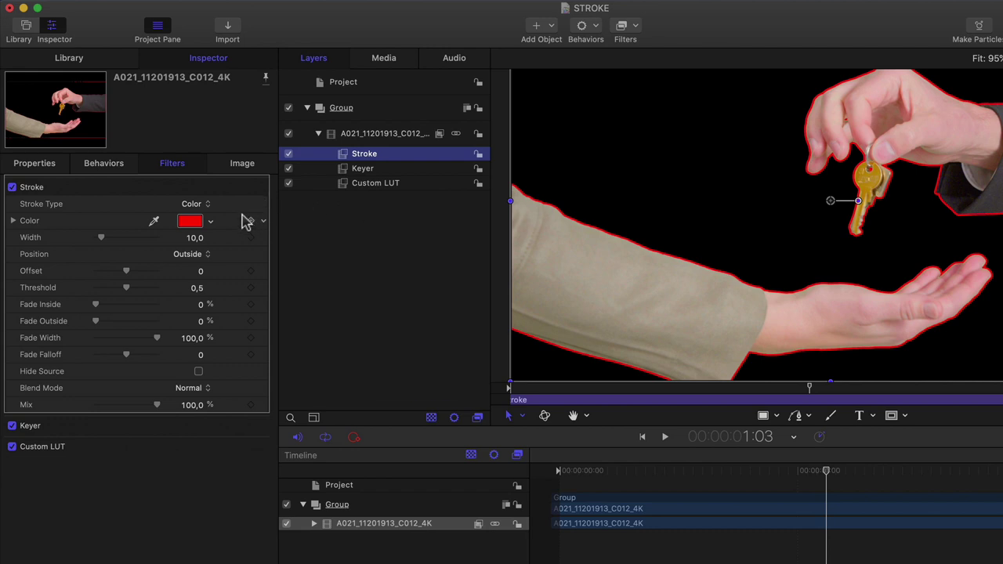
Check the available stroke types and set the Stroke filter's width to 58.
left_click(200, 205)
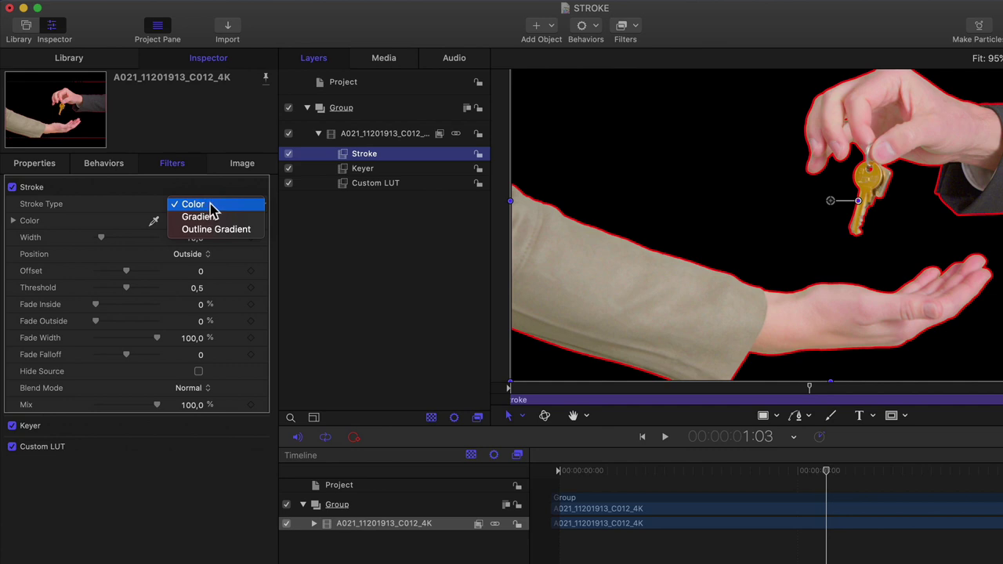
left_click(284, 224)
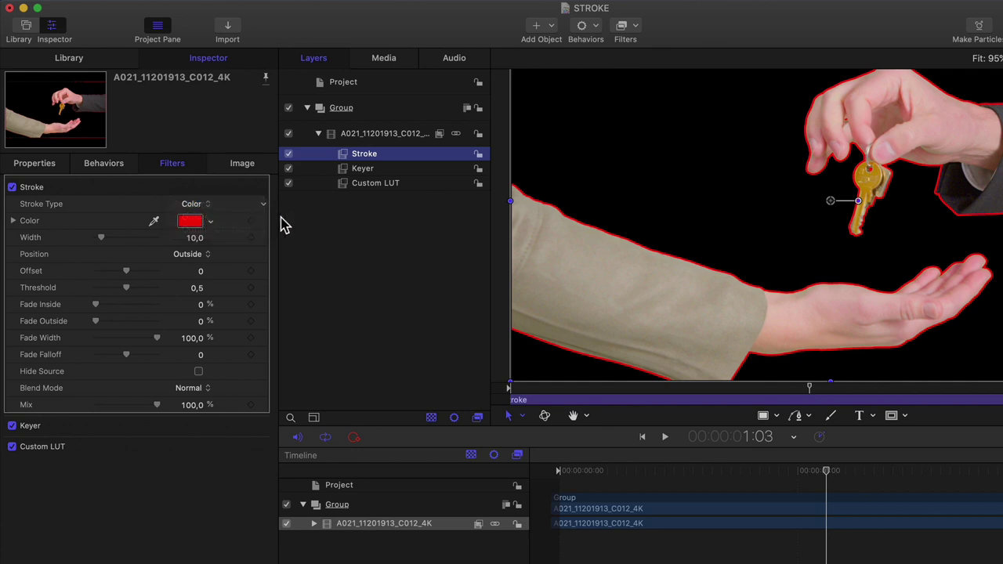
left_click_drag(199, 245, 238, 246)
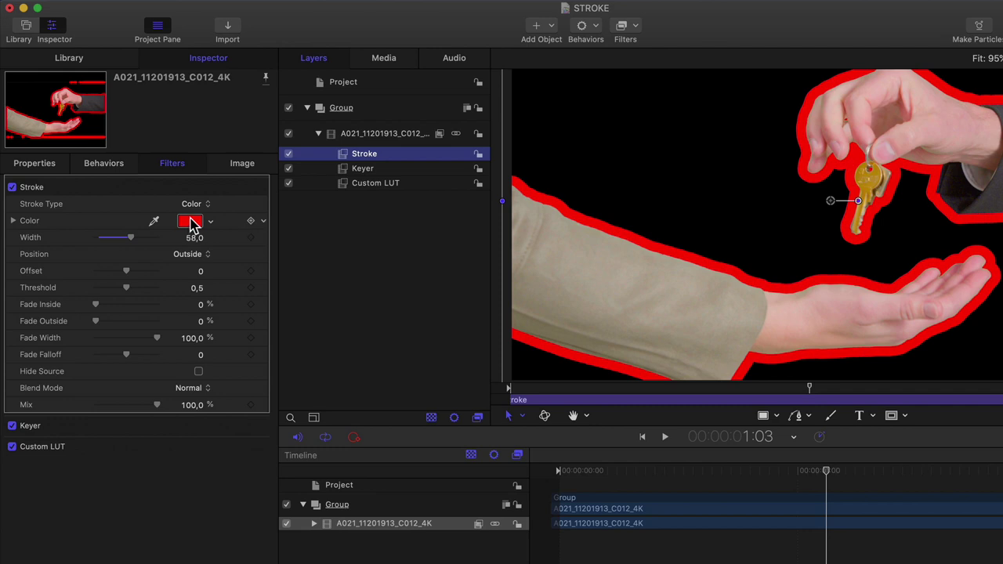
Change the stroke type to Gradient, using a red-yellow-orange gradient with its canvas end points spread farther apart across the image.
left_click(204, 205)
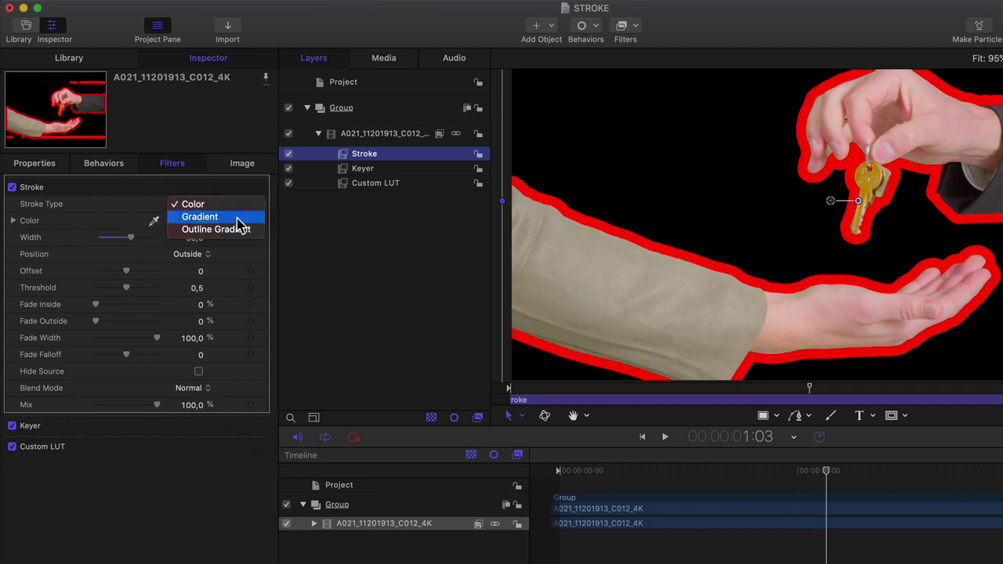
left_click(237, 218)
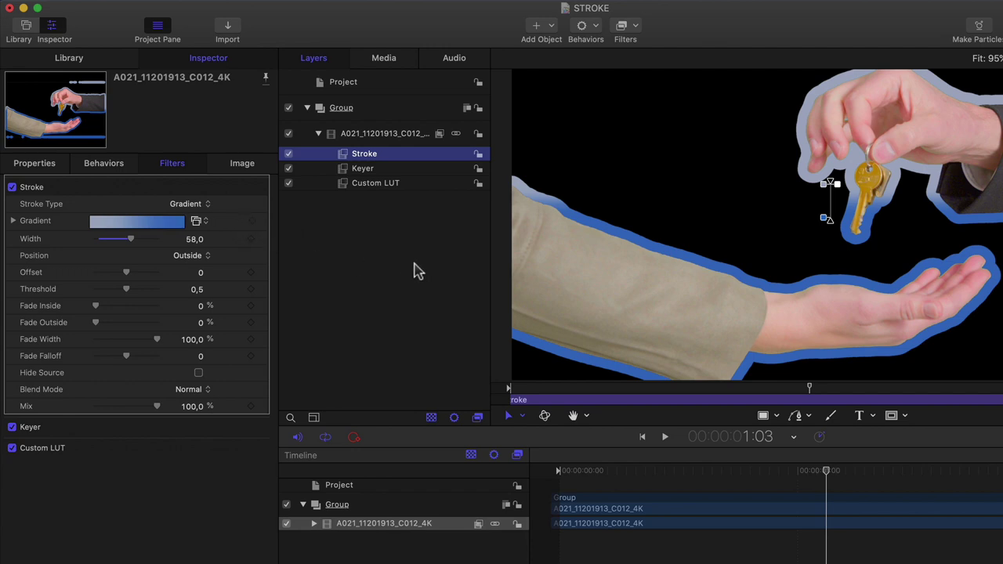
left_click(197, 221)
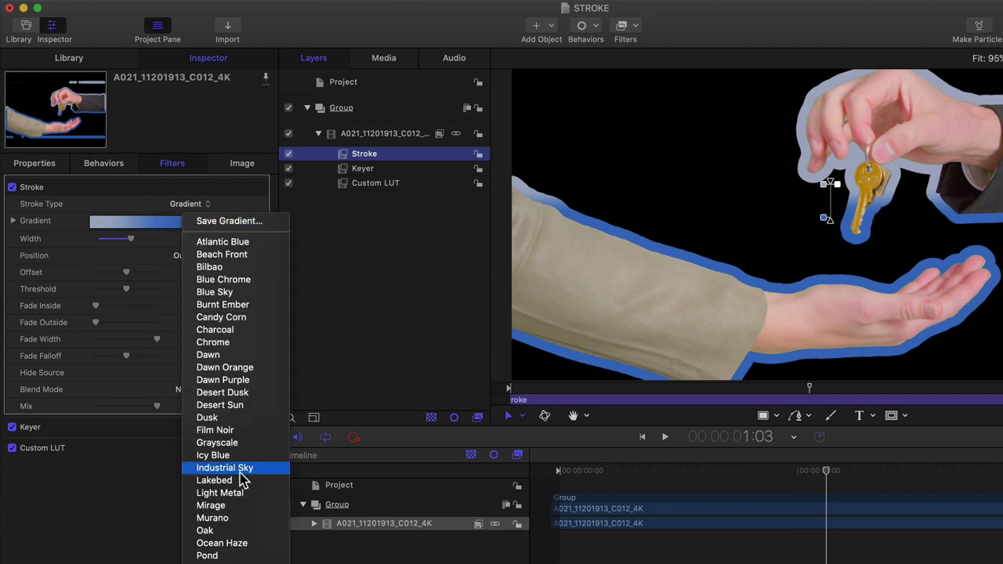
left_click(350, 321)
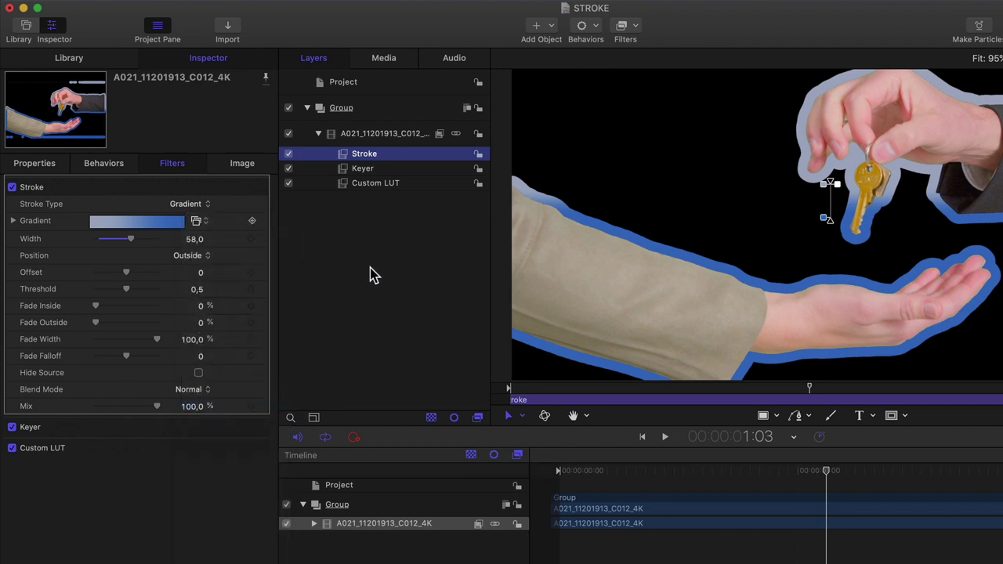
left_click_drag(832, 223, 744, 306)
mouse_move(835, 183)
left_mouse_down()
mouse_move(933, 149)
mouse_move(788, 105)
mouse_move(764, 116)
left_mouse_up()
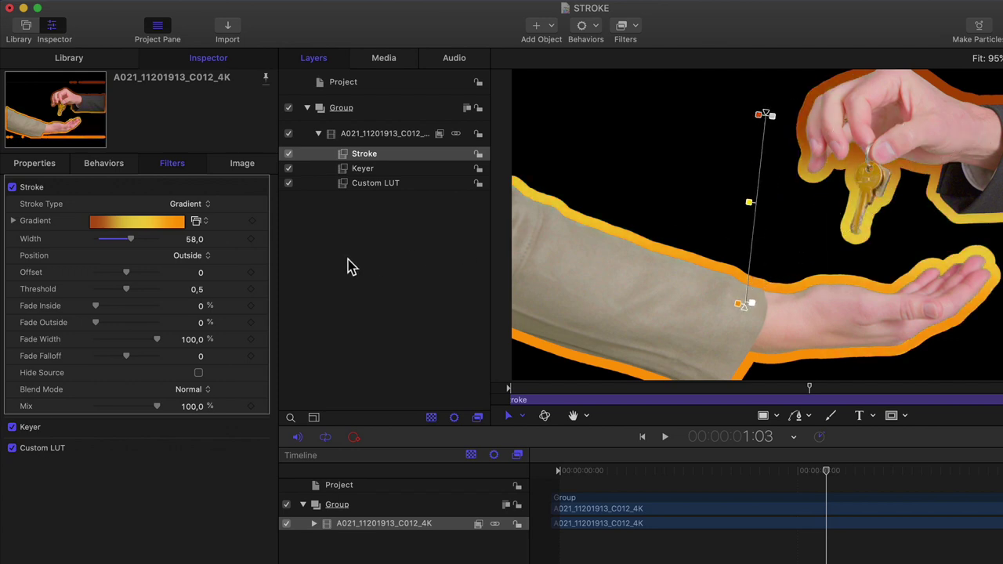
Try the Centered and Inside positions for the gradient stroke, and return the stroke's position to Outside.
left_click(202, 258)
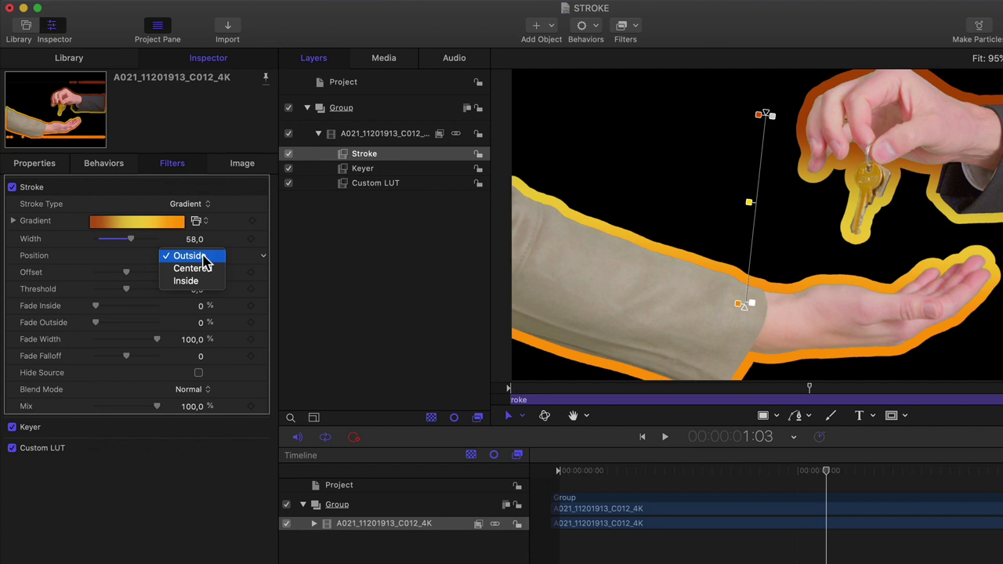
left_click(207, 269)
left_click(200, 266)
left_click(202, 271)
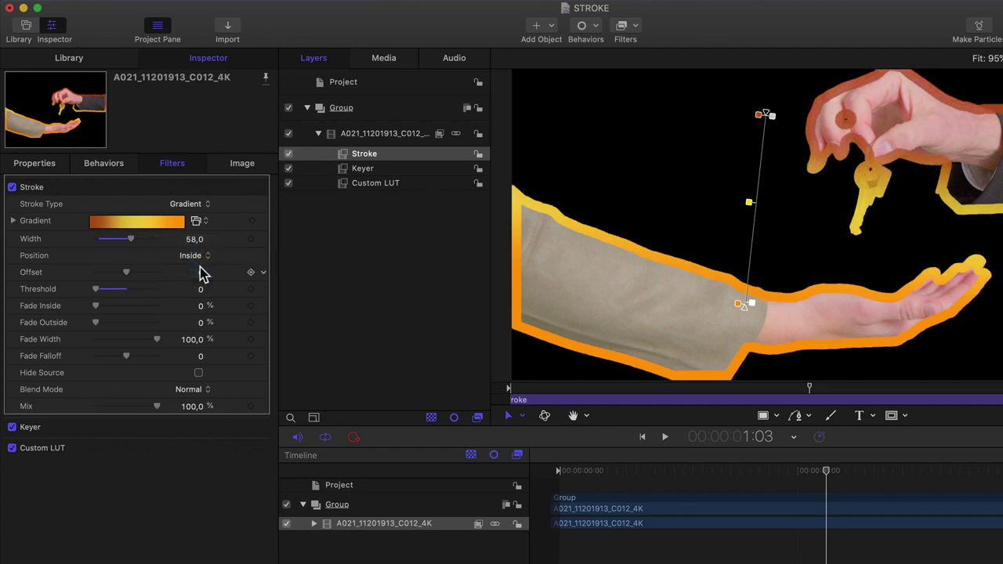
left_click(201, 259)
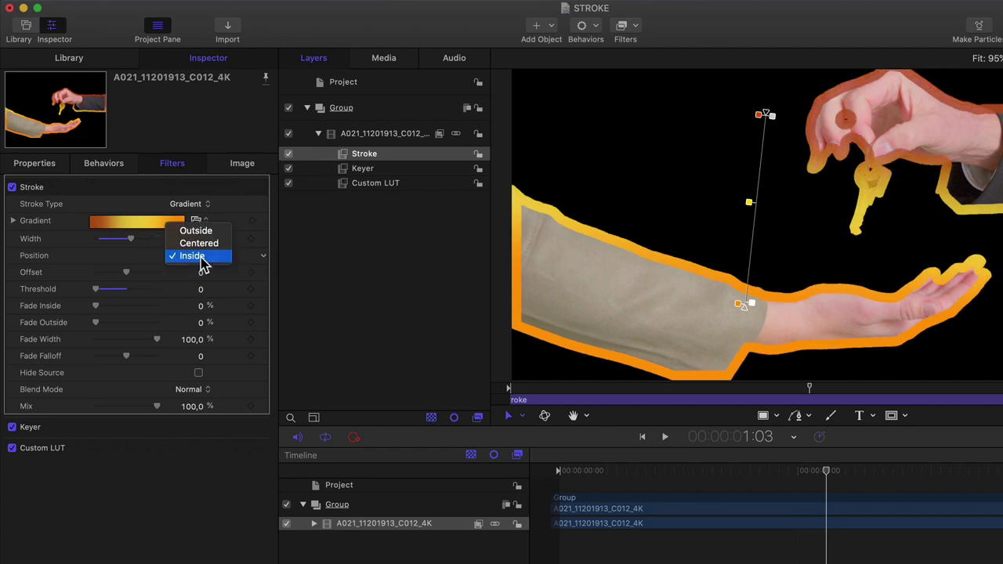
left_click(205, 228)
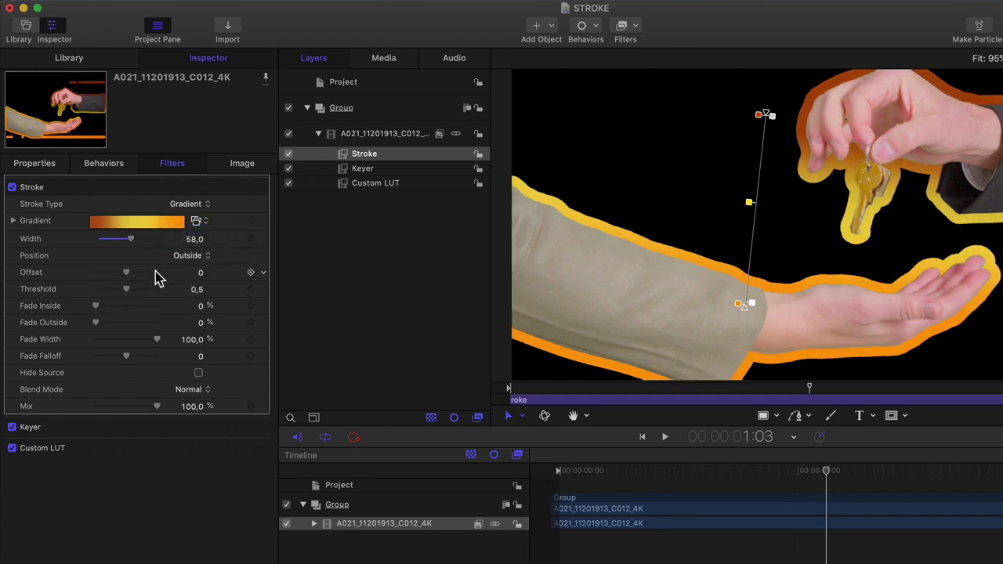
Set the stroke's Offset to 64, Threshold 0,57, Fade Inside 38,58%, Fade Outside 5,88%, Fade Width 91,74% and Fade Falloff 43, and hide the source footage.
mouse_move(124, 273)
left_mouse_down()
mouse_move(157, 272)
mouse_move(114, 278)
mouse_move(146, 279)
left_mouse_up()
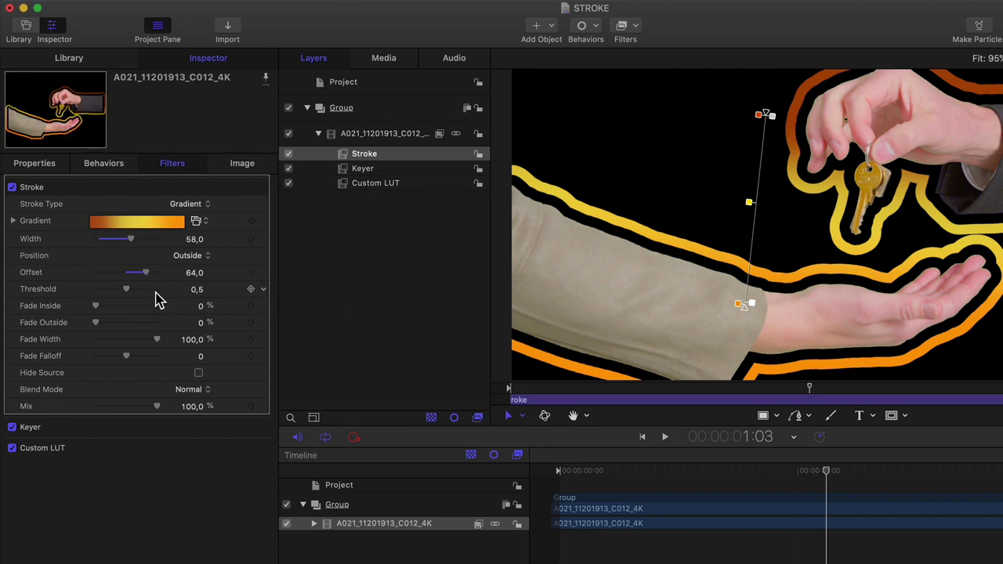
mouse_move(126, 293)
left_mouse_down()
mouse_move(174, 297)
mouse_move(92, 297)
mouse_move(183, 296)
left_mouse_up()
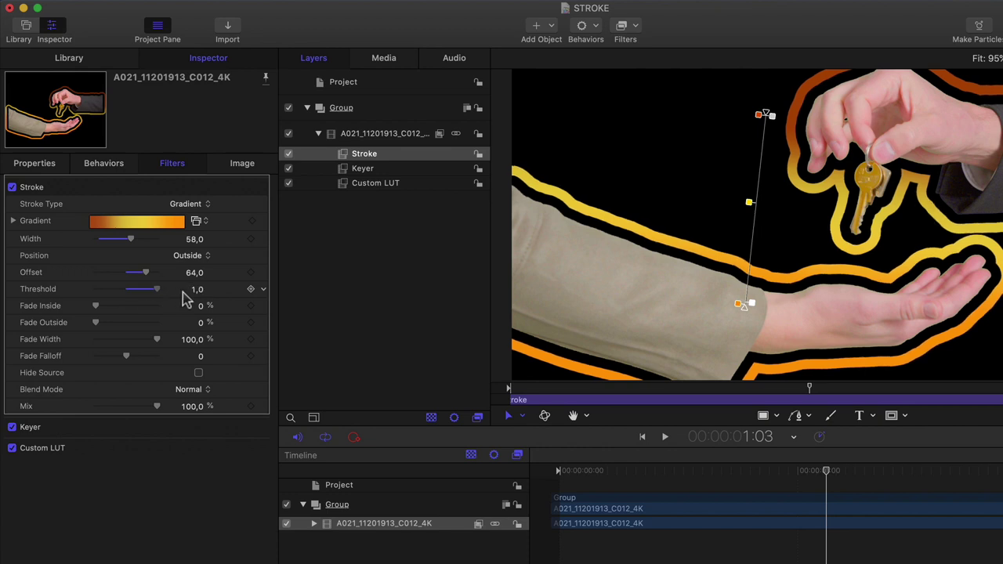
mouse_move(179, 294)
left_mouse_down()
mouse_move(130, 291)
mouse_move(100, 309)
mouse_move(130, 311)
mouse_move(99, 327)
mouse_move(128, 326)
mouse_move(99, 328)
left_mouse_up()
mouse_move(157, 341)
left_mouse_down()
mouse_move(134, 342)
mouse_move(155, 347)
mouse_move(139, 358)
left_mouse_up()
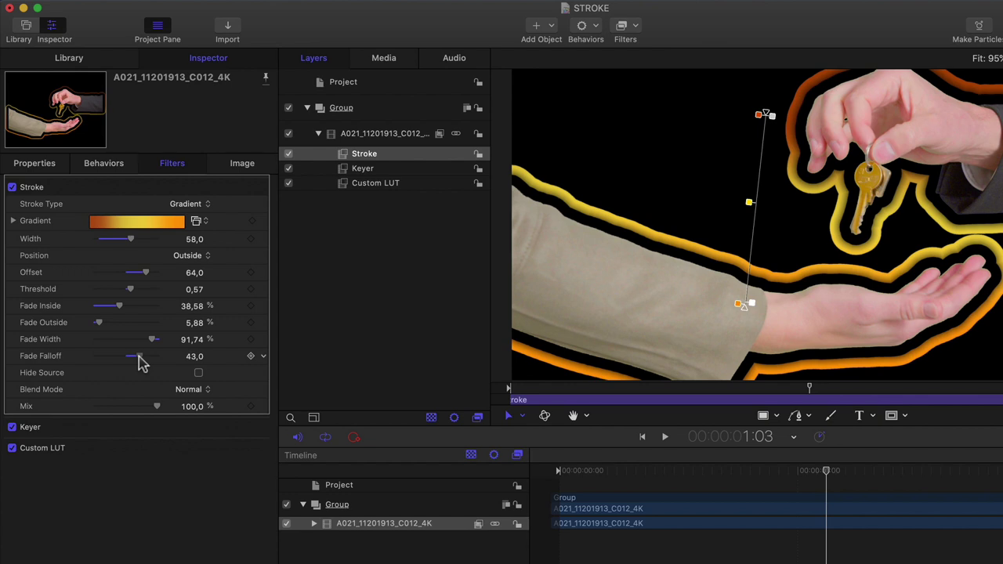
left_click(198, 373)
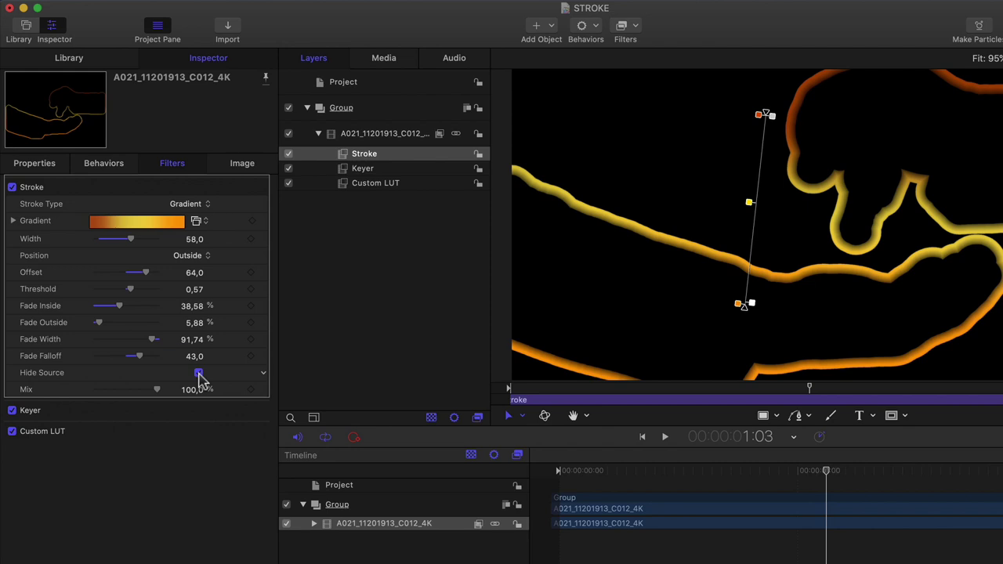
Duplicate the stroked clip and disable the Stroke filter on the lower original, keeping Hide Source enabled on the copy's stroke.
left_click(363, 138)
key("super+d")
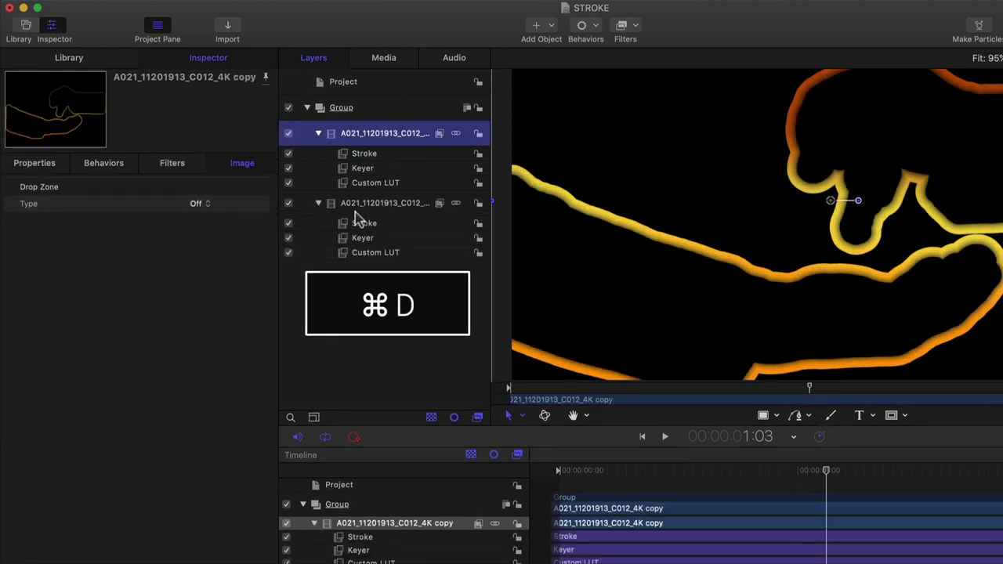
left_click(288, 225)
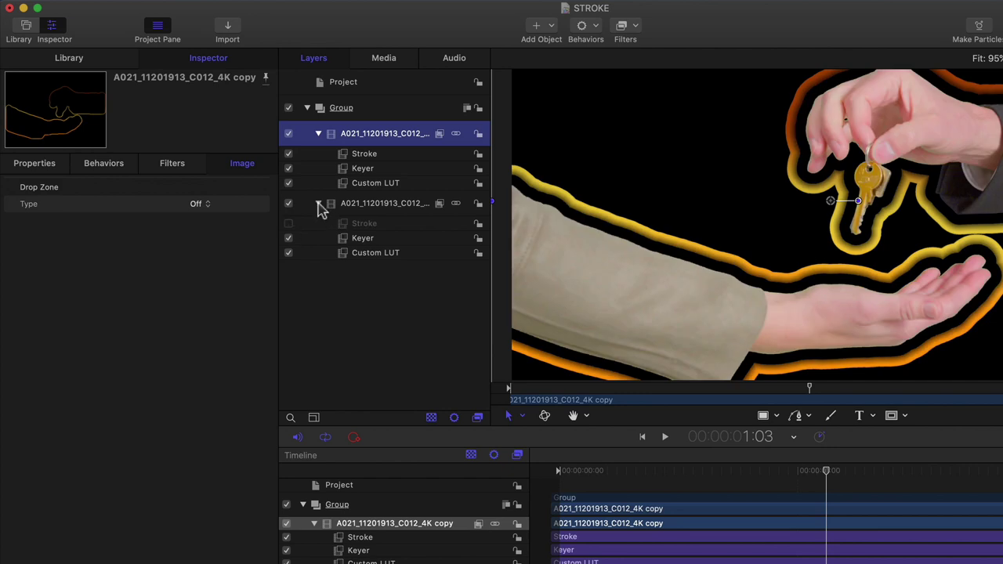
left_click(318, 203)
left_click(362, 155)
left_click(199, 373)
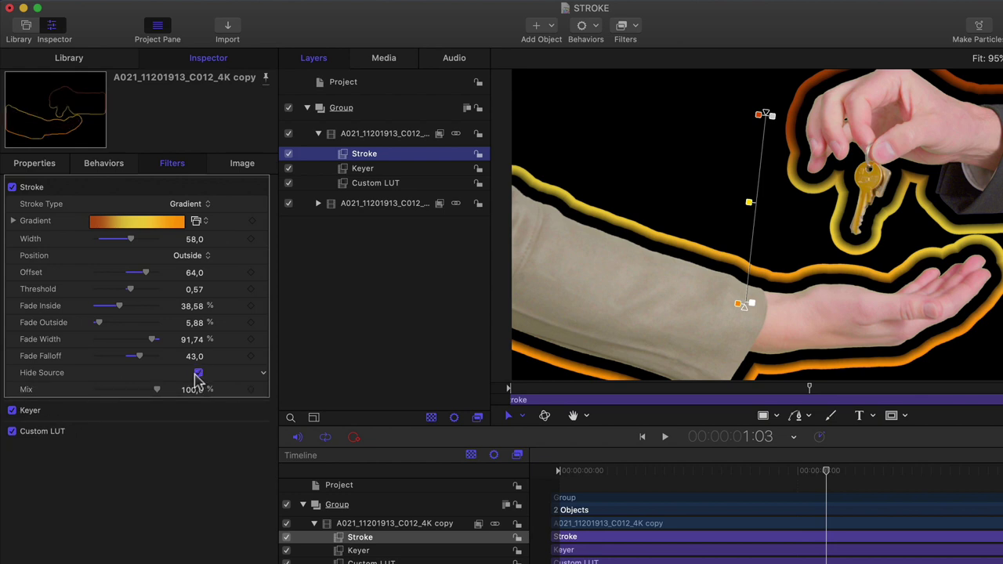
Add the Underwater distortion filter to the duplicated clip, with Size 5,55, Speed 0,7 and Refraction 72.
left_click(392, 135)
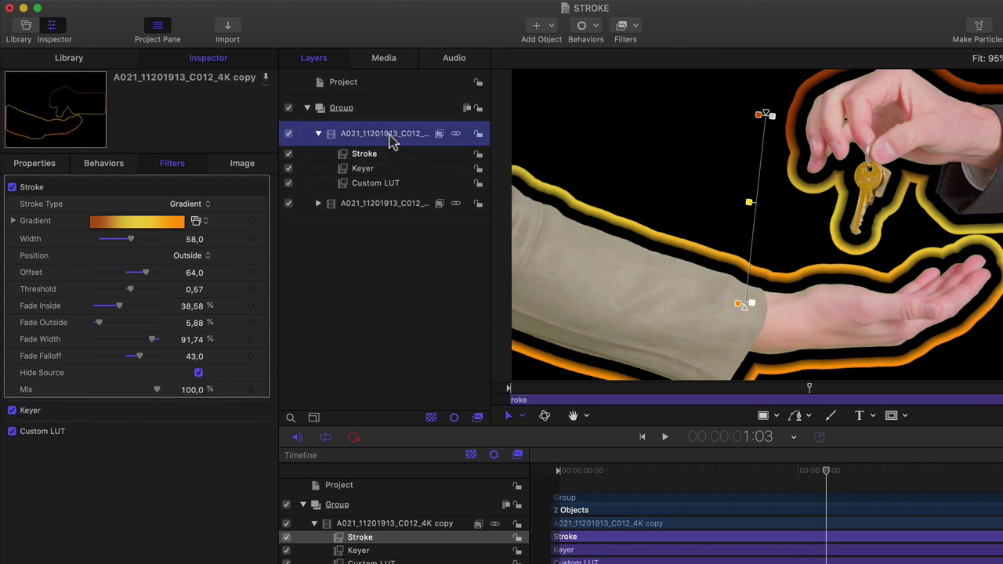
left_click(636, 32)
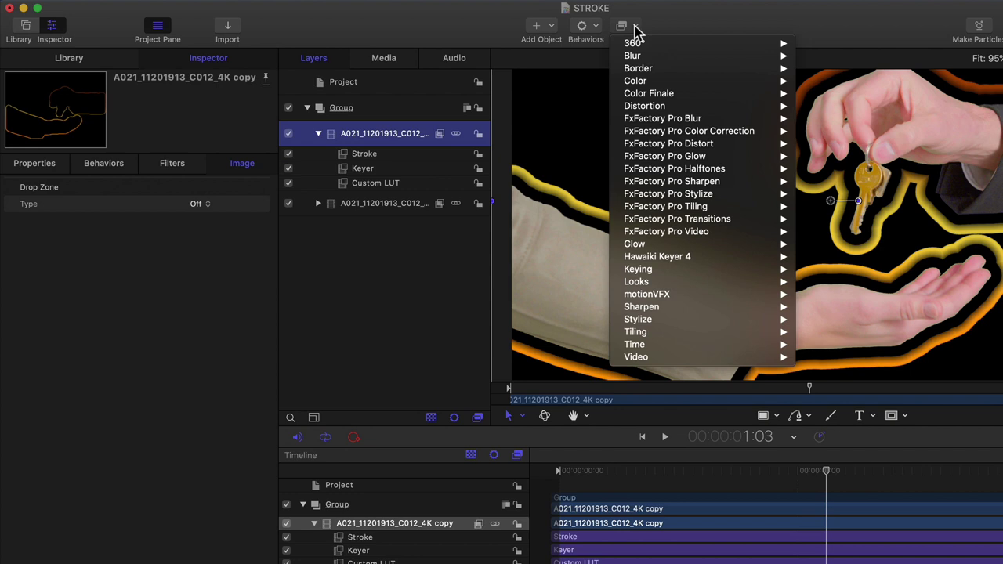
mouse_move(647, 107)
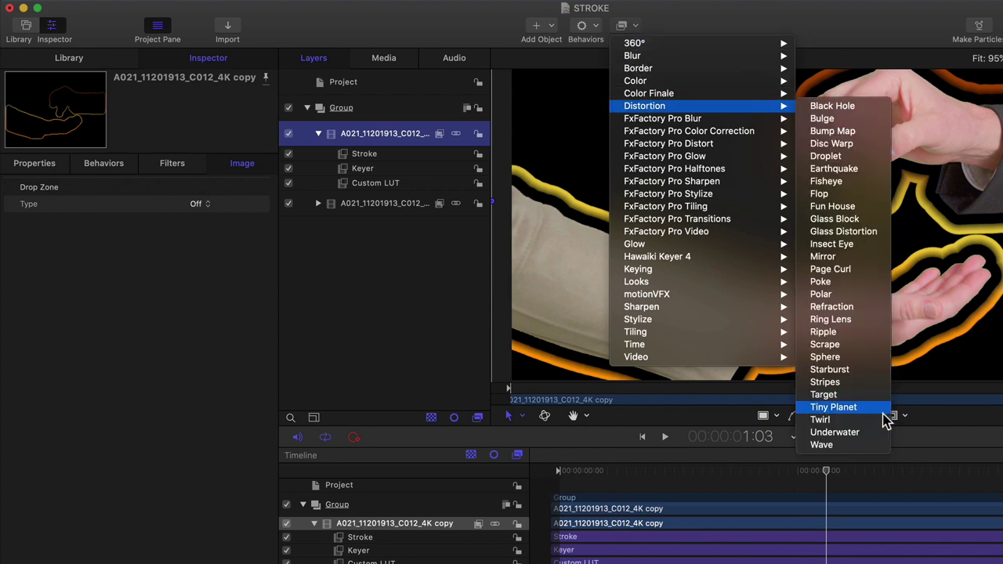
left_click(835, 432)
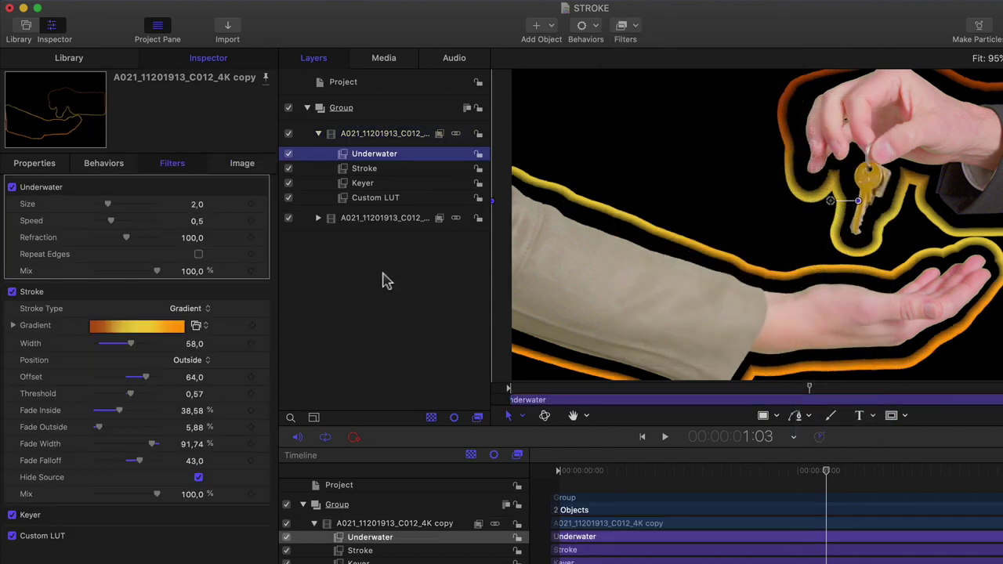
left_click_drag(108, 203, 130, 206)
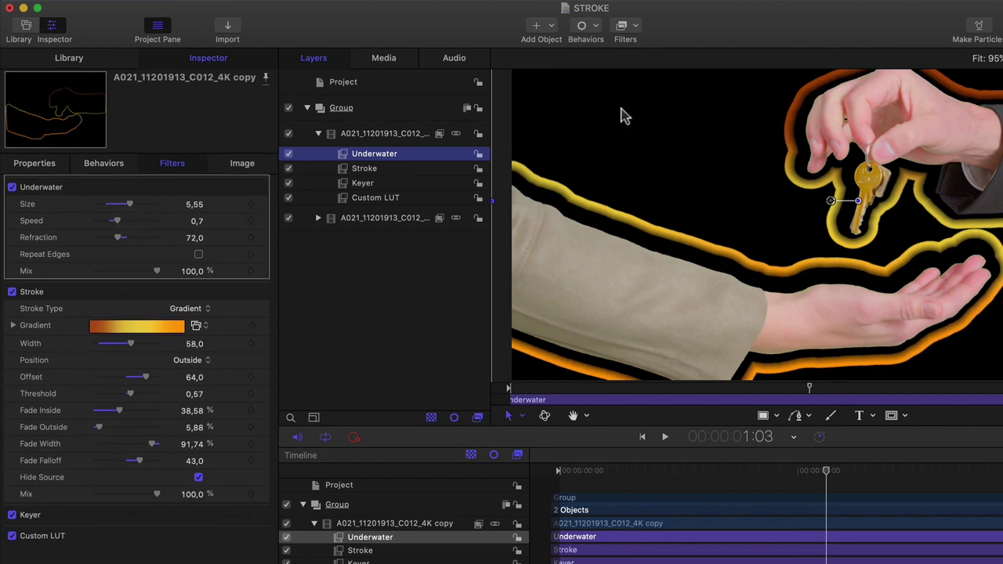
Add a filter from the Glow category to the duplicated clip and play back the animated outline.
left_click(632, 28)
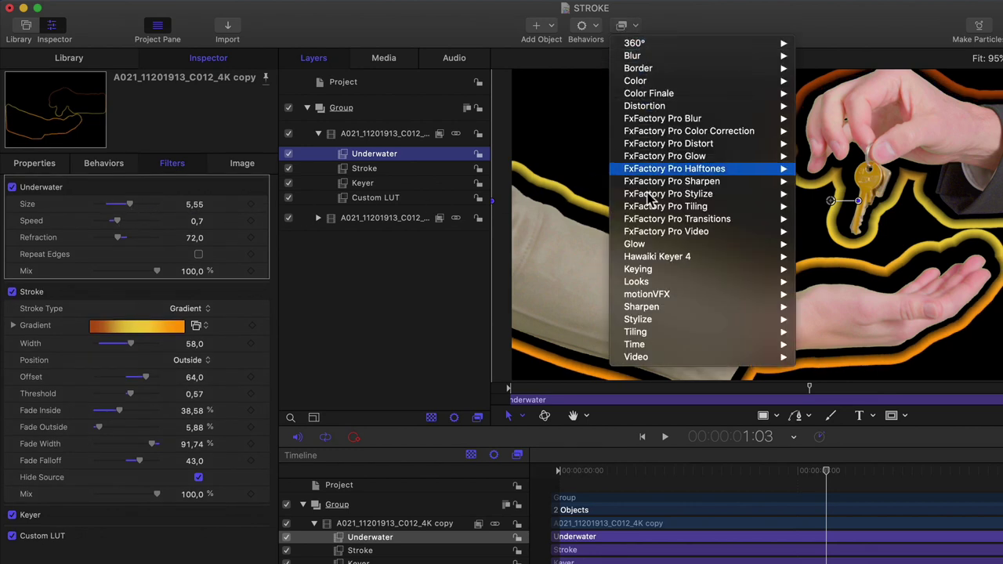
mouse_move(652, 244)
left_click(809, 282)
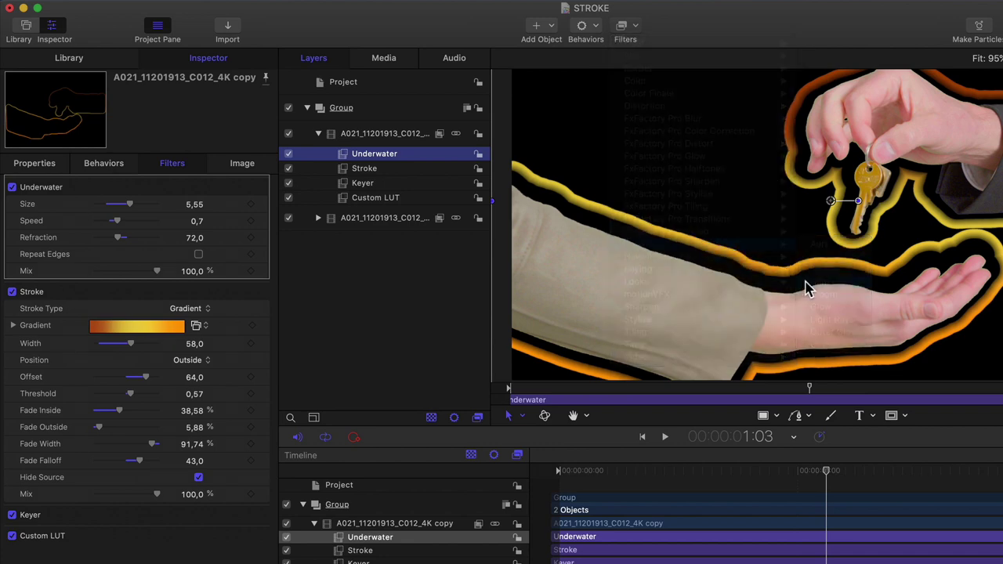
key("space")
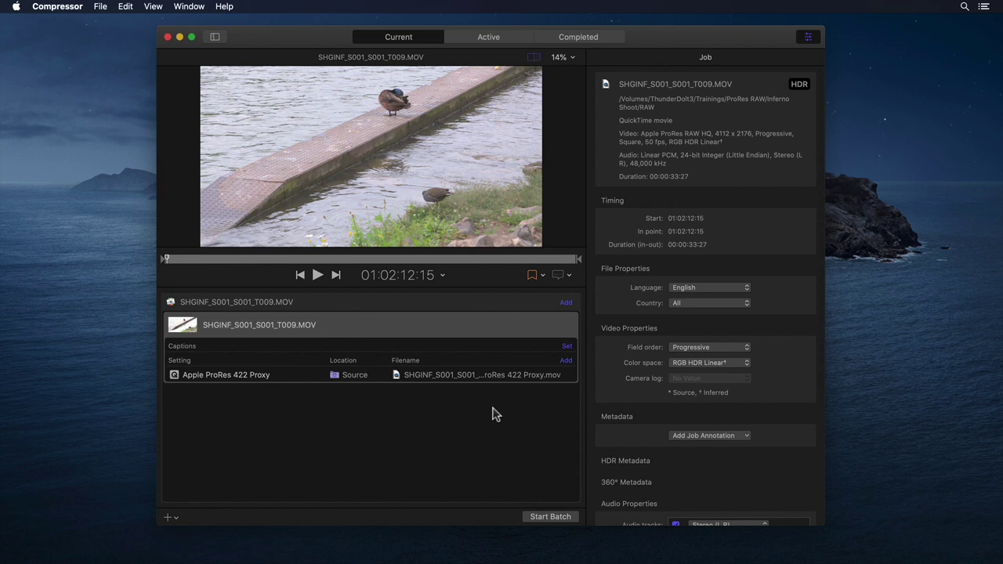
In Compressor, move the RAW clip's playhead to 01:02:29:02 and show the video properties of the Apple ProRes 422 Proxy setting.
left_click(324, 259)
left_click_drag(324, 258, 369, 267)
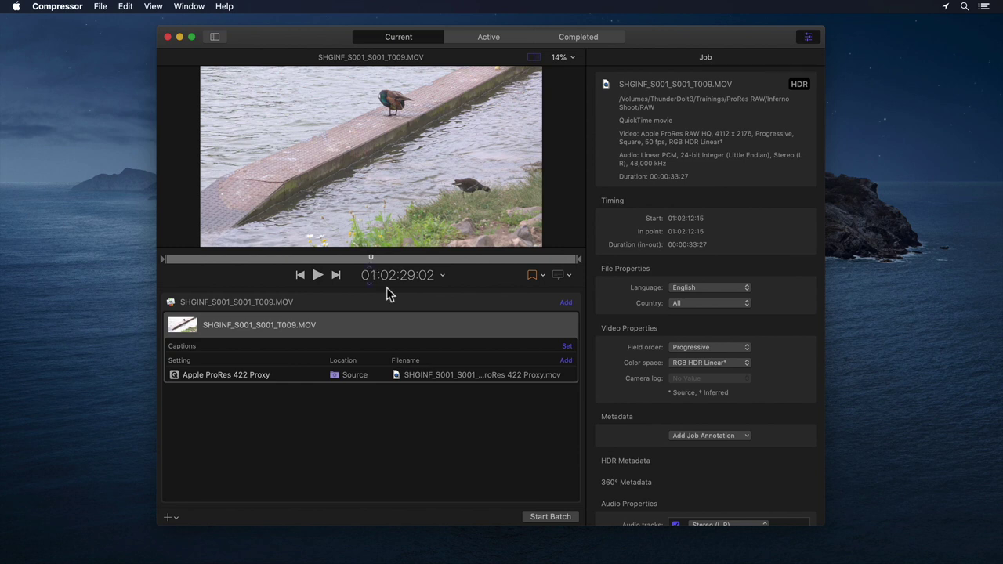
left_click(264, 376)
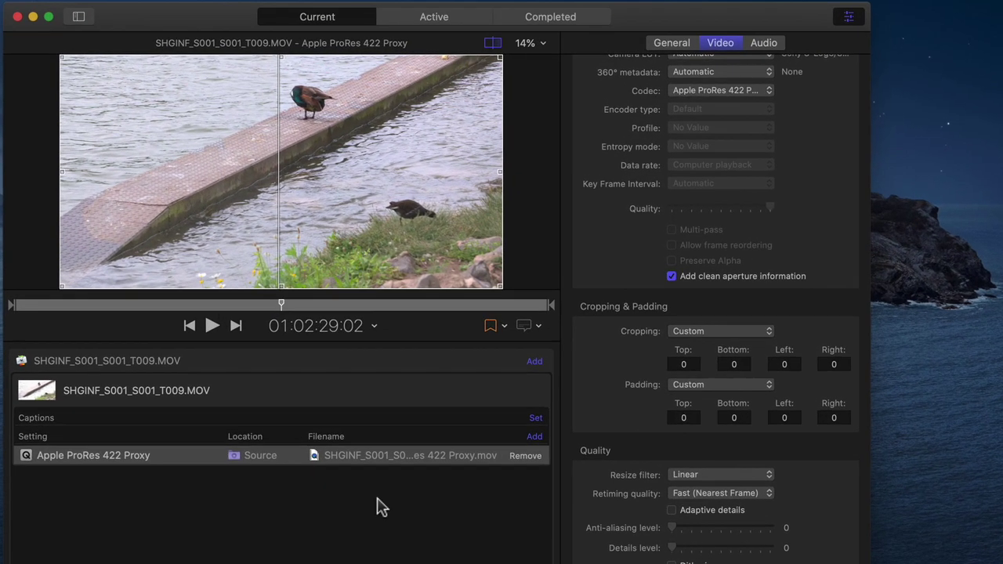
scroll(600, 340, "up", 8)
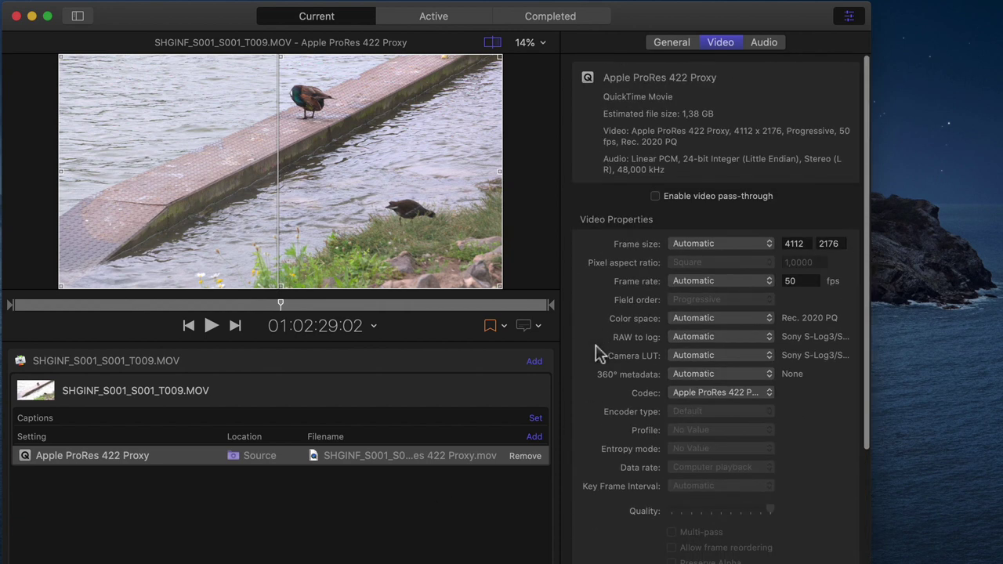
Set RAW to log to Sony S-Log3/S-Gamut3.Cine and the camera LUT to Sony S-Log3/S-Gamut3 for the proxy setting.
left_click(769, 338)
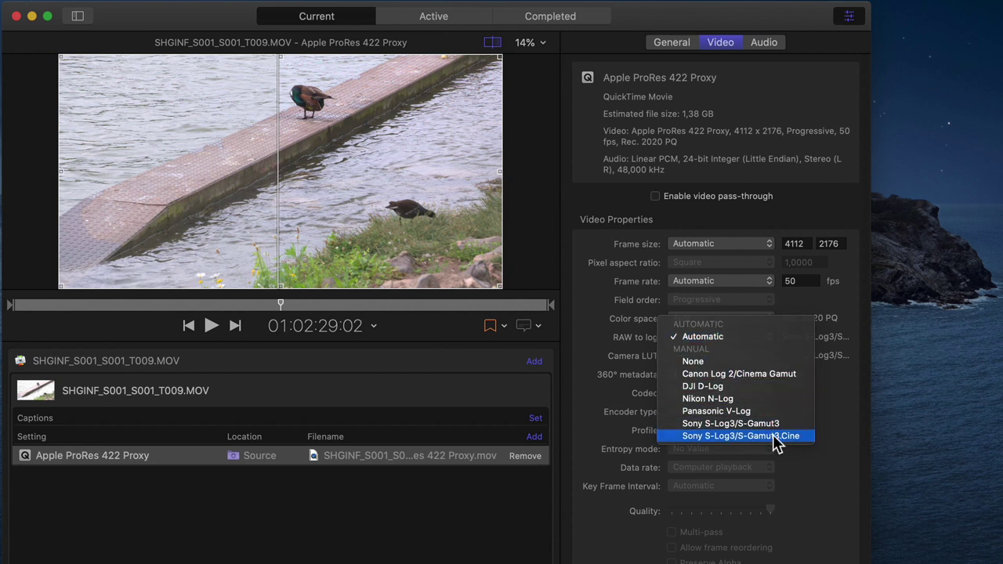
left_click(776, 436)
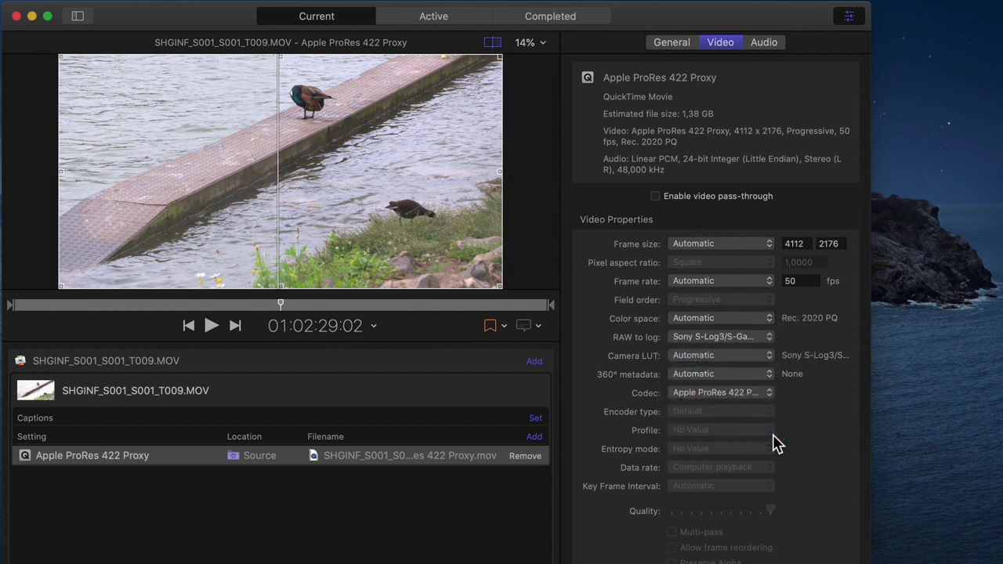
left_click(767, 358)
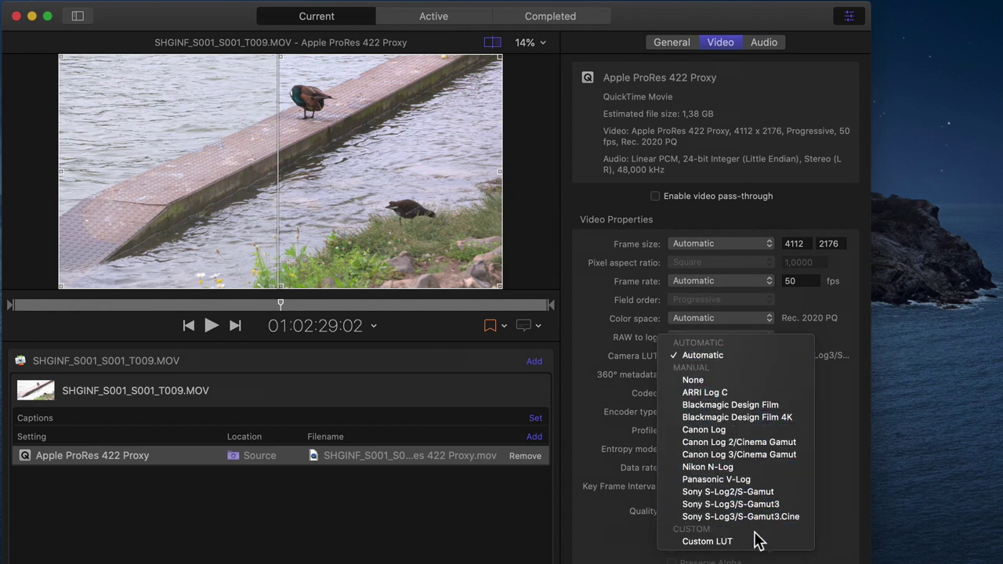
left_click(757, 506)
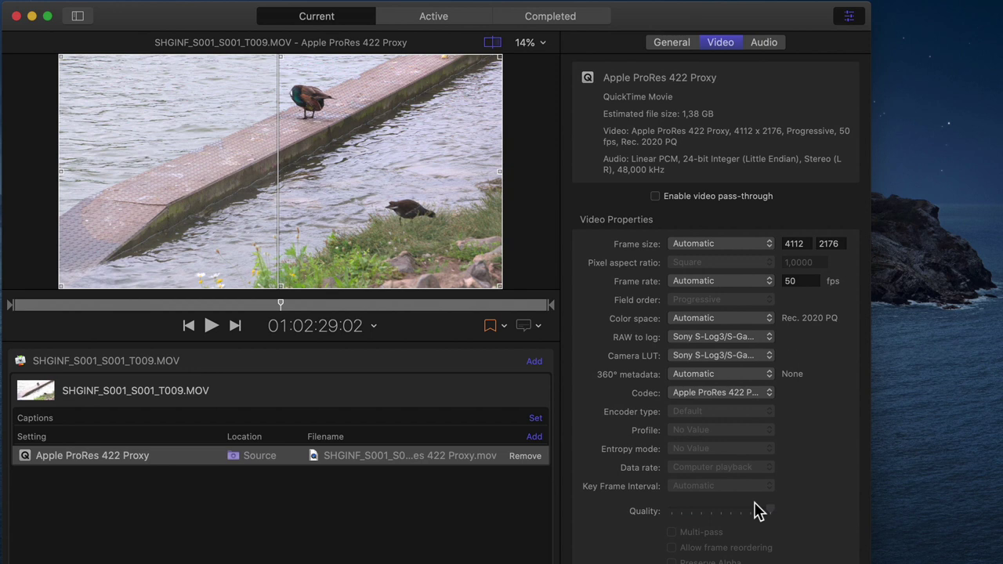
left_click(741, 358)
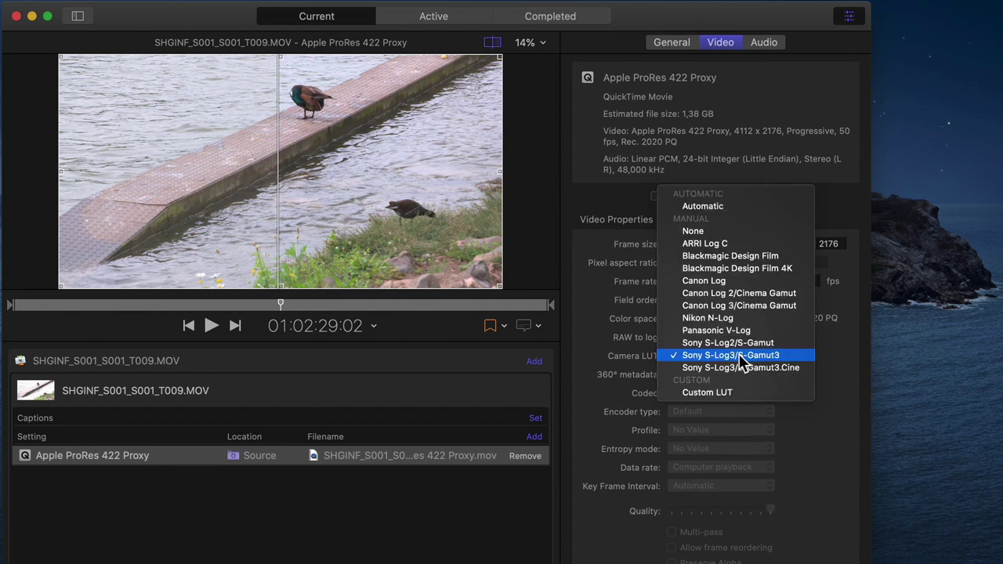
left_click(819, 458)
Add the Custom LUT video effect to the Apple ProRes 422 Proxy setting.
scroll(819, 459, "down", 10)
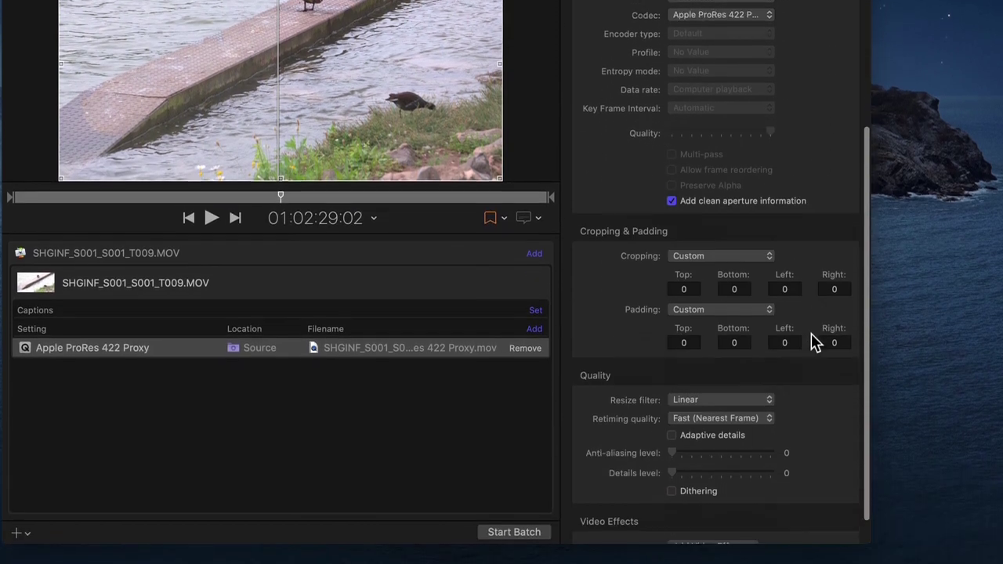
left_click(726, 485)
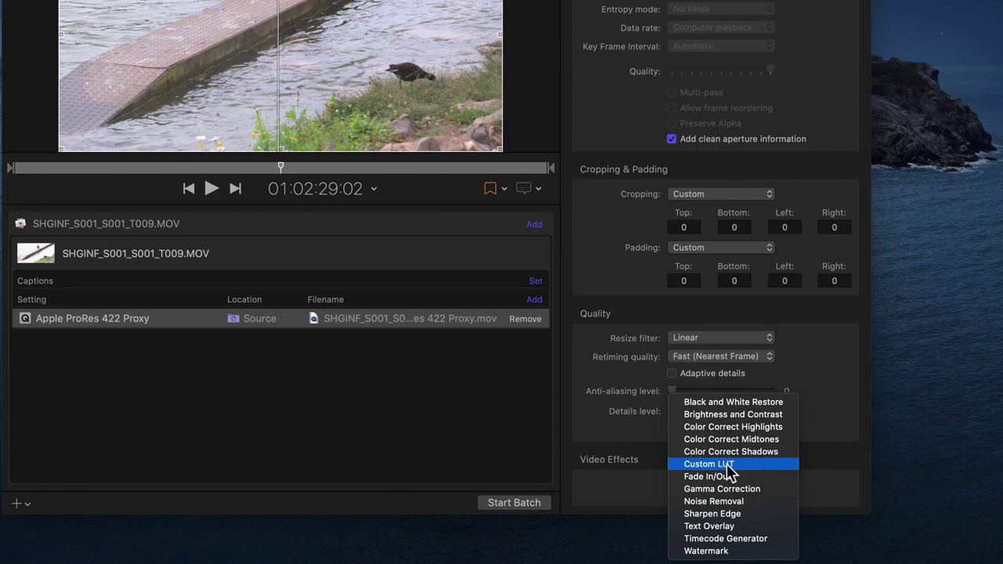
left_click(727, 466)
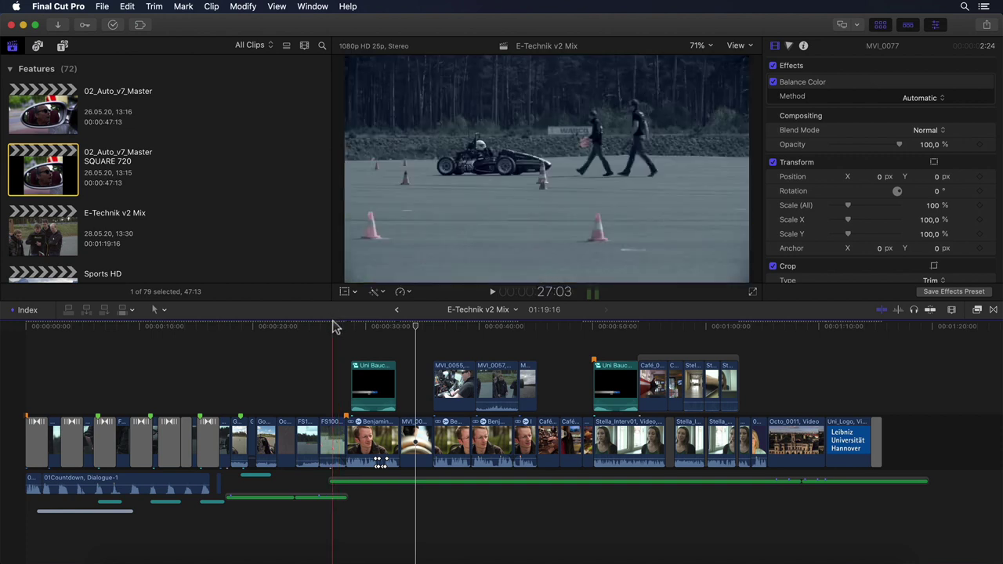
In Final Cut Pro, send the E-Technik v2 Mix project to Compressor as a new IMF package.
left_click(334, 326)
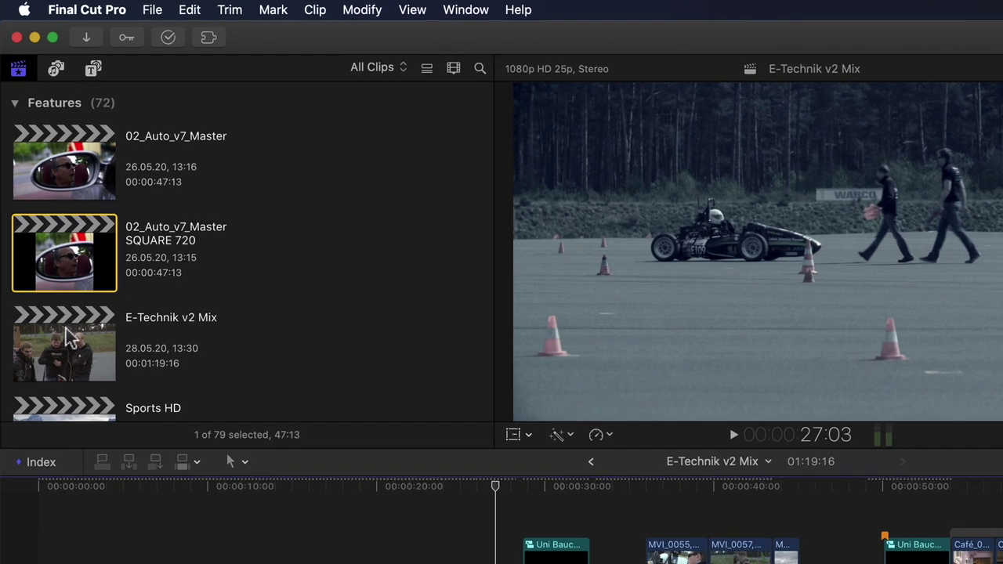
left_click(66, 330)
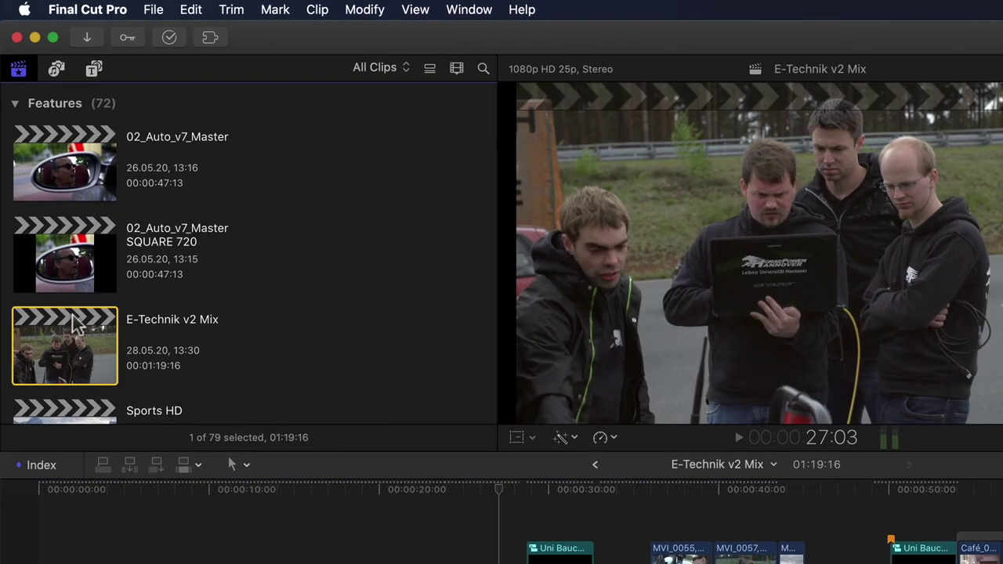
left_click(152, 9)
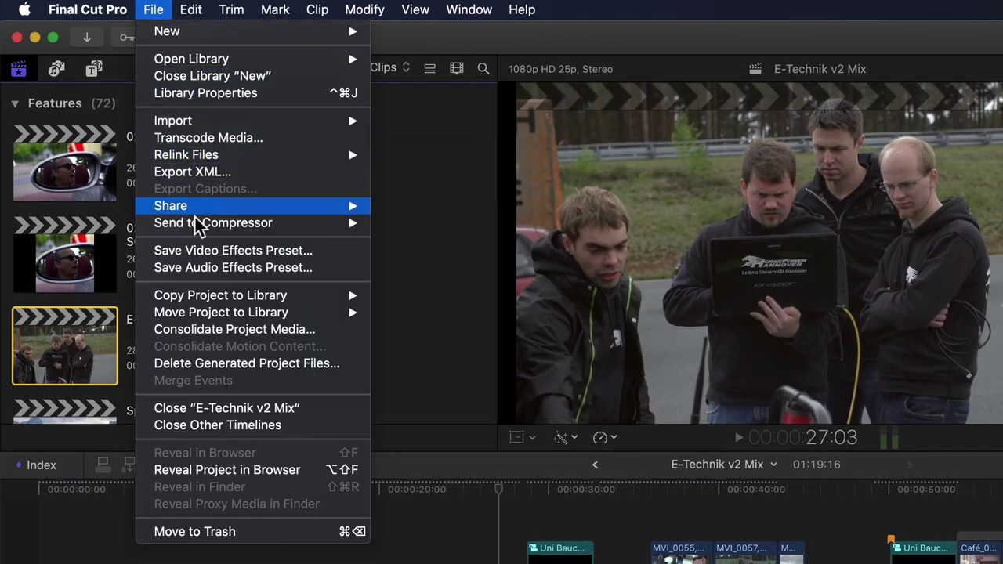
mouse_move(260, 224)
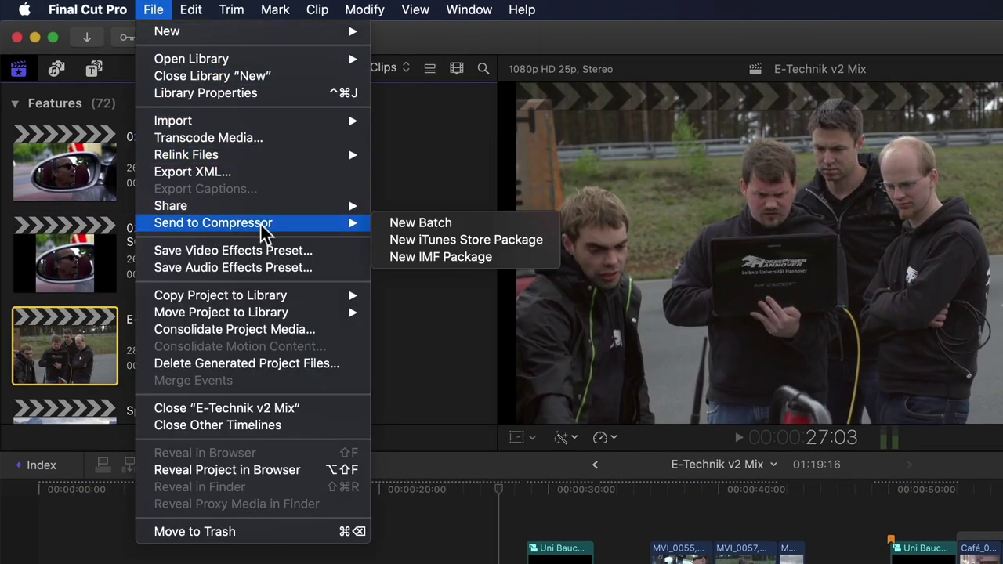
left_click(519, 261)
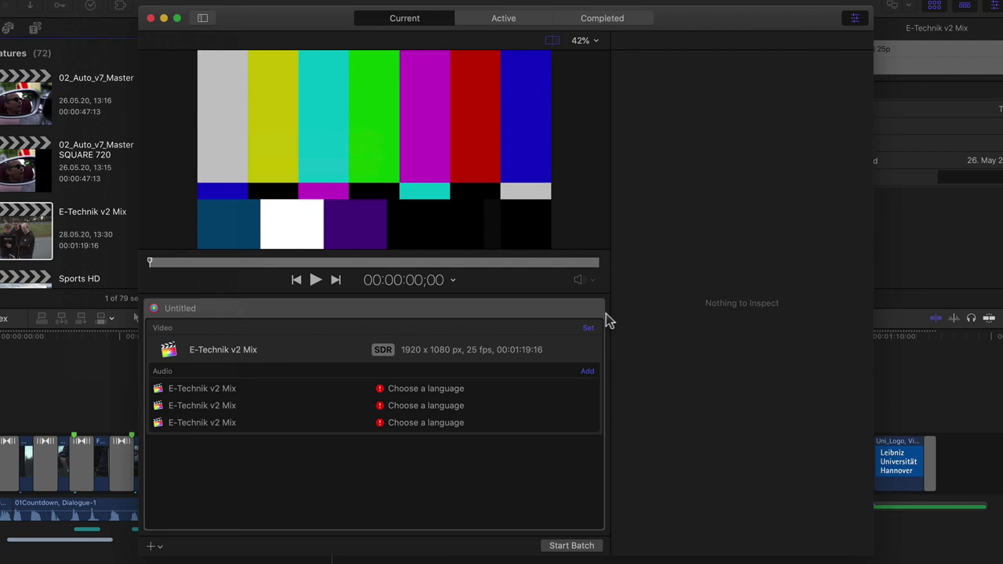
For the IMF package's first audio track, enter Uni Hannover as title and title version, audio content kind 1 and audio element kind 4.
left_click(461, 312)
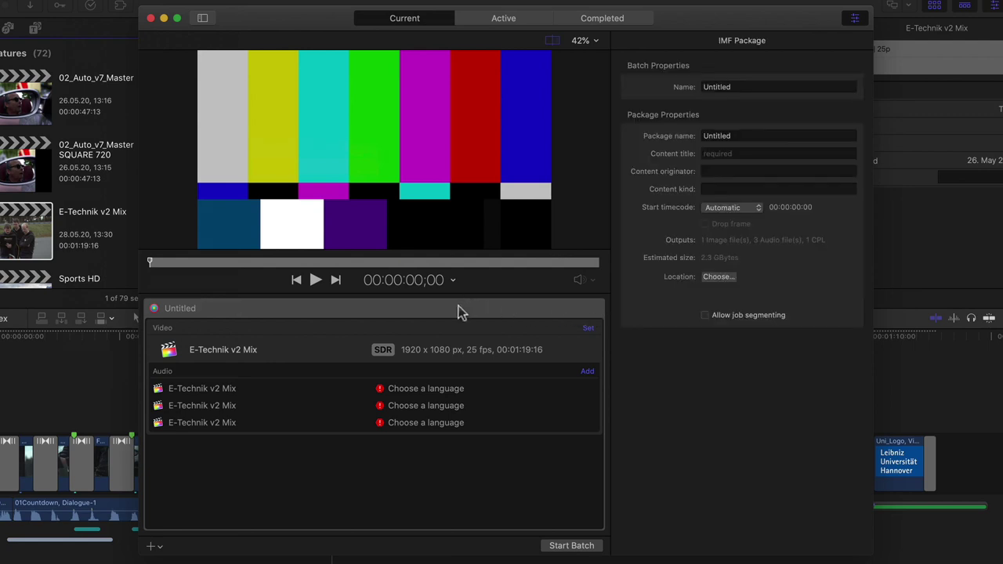
left_click(450, 388)
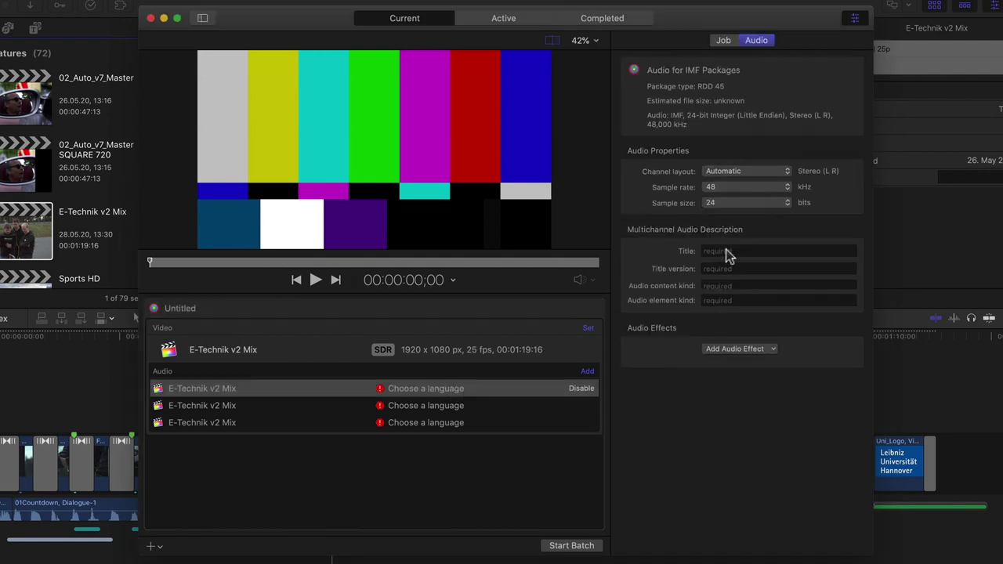
type("Uni Hannover")
key("Tab")
type("Uni Hannover")
key("Tab")
type("1")
key("Tab")
type("4")
Check the second and third audio tracks and the video entry of the IMF package, and return to the first audio track.
left_click(562, 405)
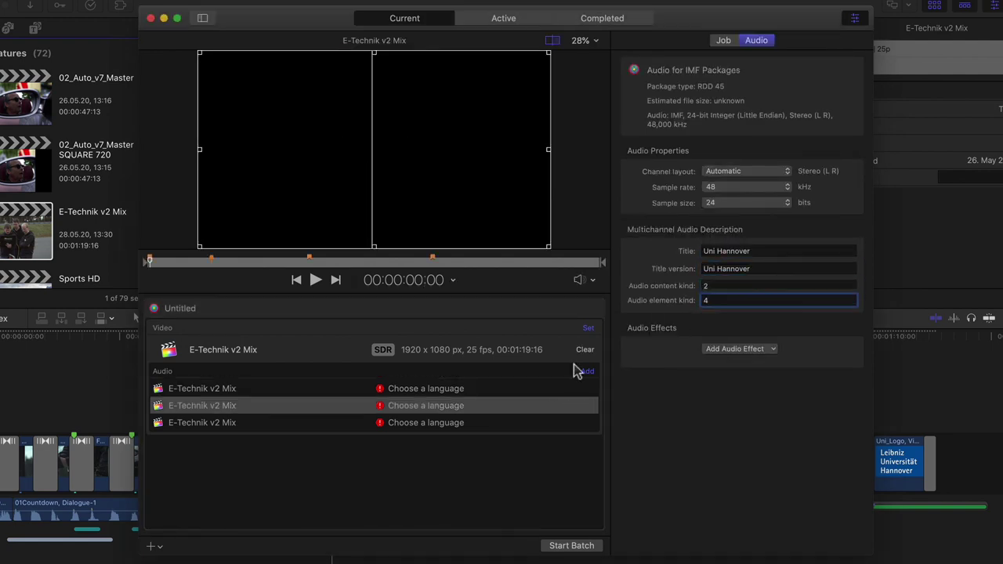
left_click(561, 422)
left_click(431, 351)
left_click(436, 390)
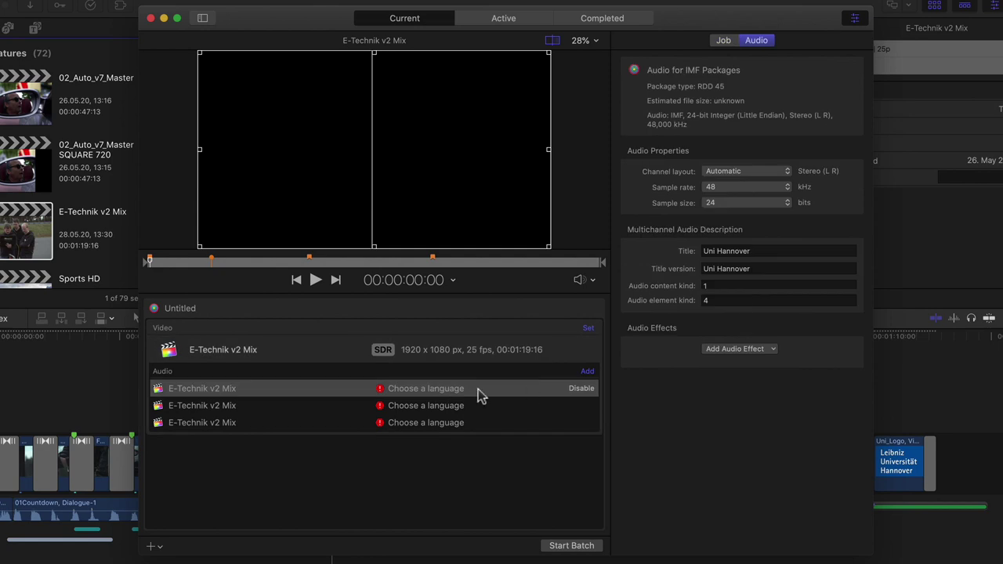
Assign German (All), English (All) and Spanish (Latin America) as languages to the IMF package's first, second and third audio tracks.
left_click(723, 39)
left_click(747, 275)
left_click(752, 275)
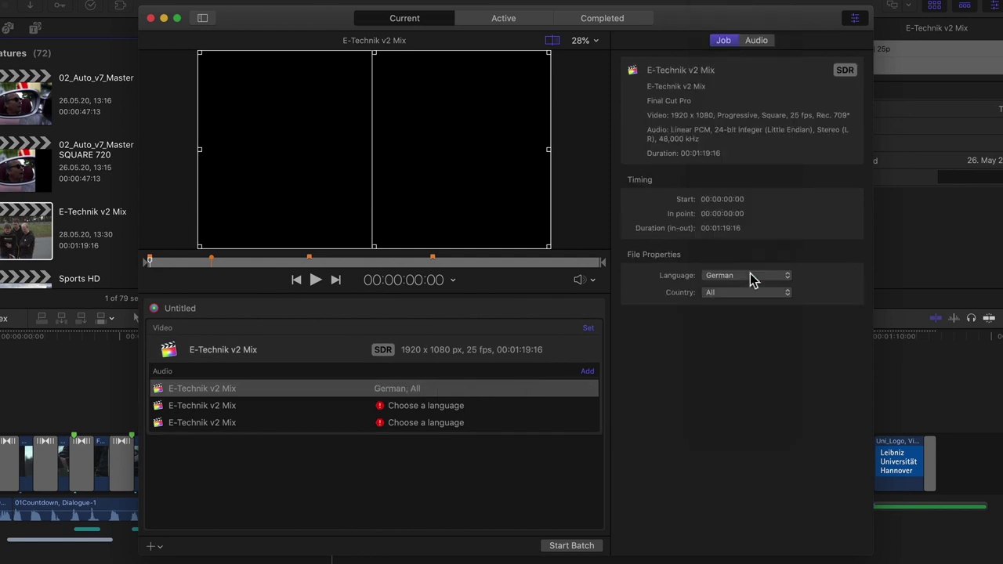
left_click(725, 275)
left_click(727, 277)
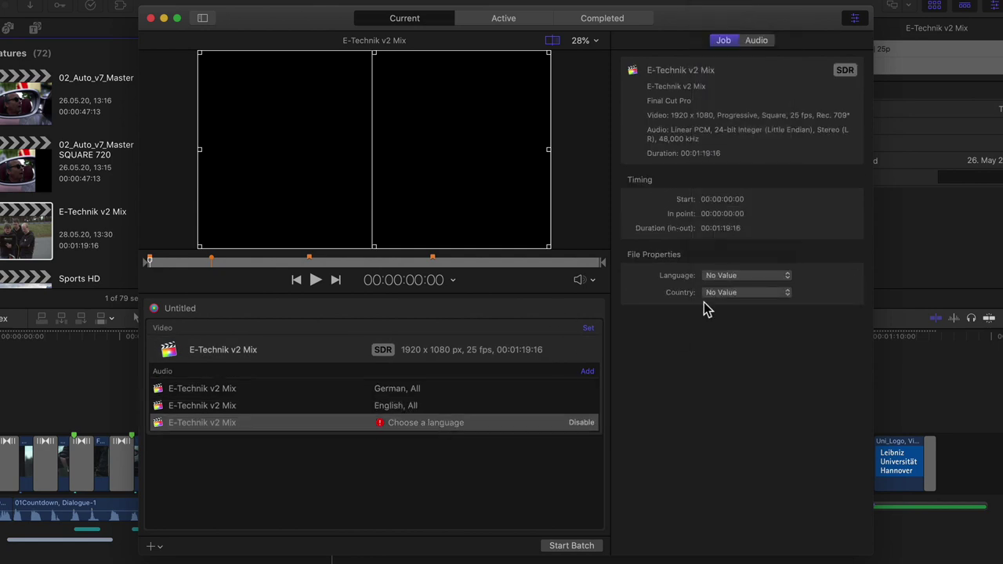
left_click(731, 278)
left_click(730, 284)
Set the IMF package's content originator to Me and its content kind to Movie, and start the batch.
left_click(528, 310)
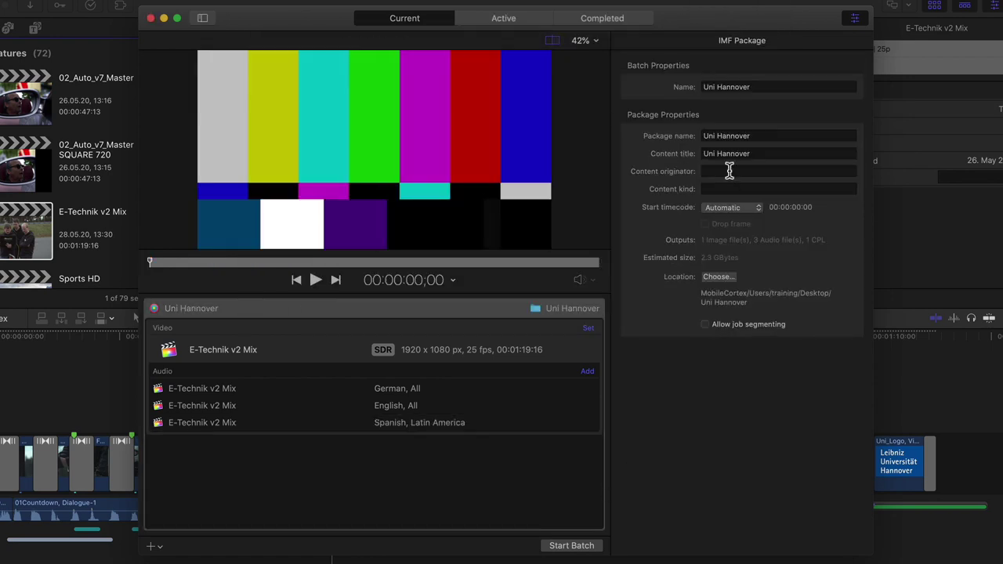
left_click(728, 170)
type("Me")
key("Tab")
type("Movie")
left_click(564, 544)
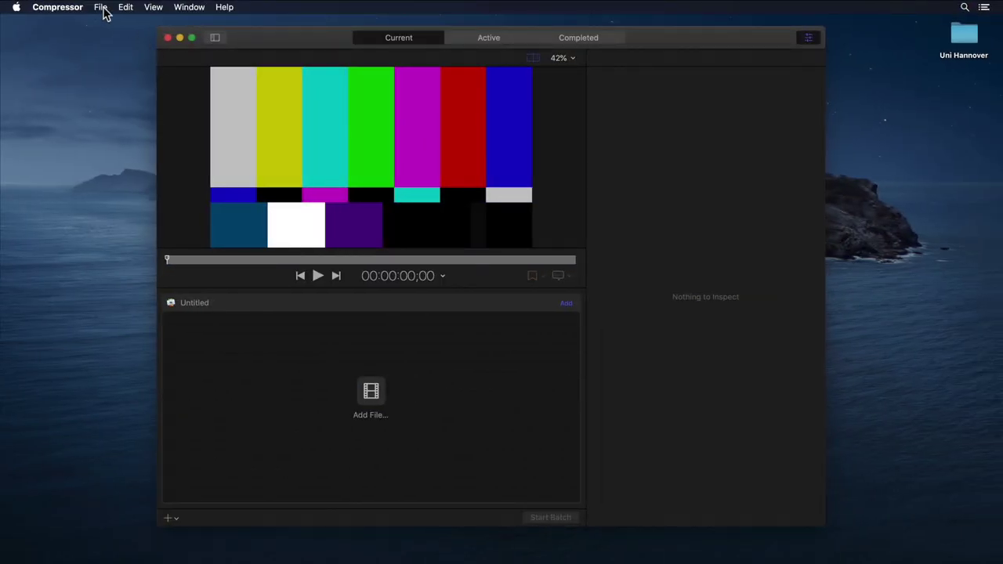
Create a new IMF package directly in Compressor.
left_click(101, 8)
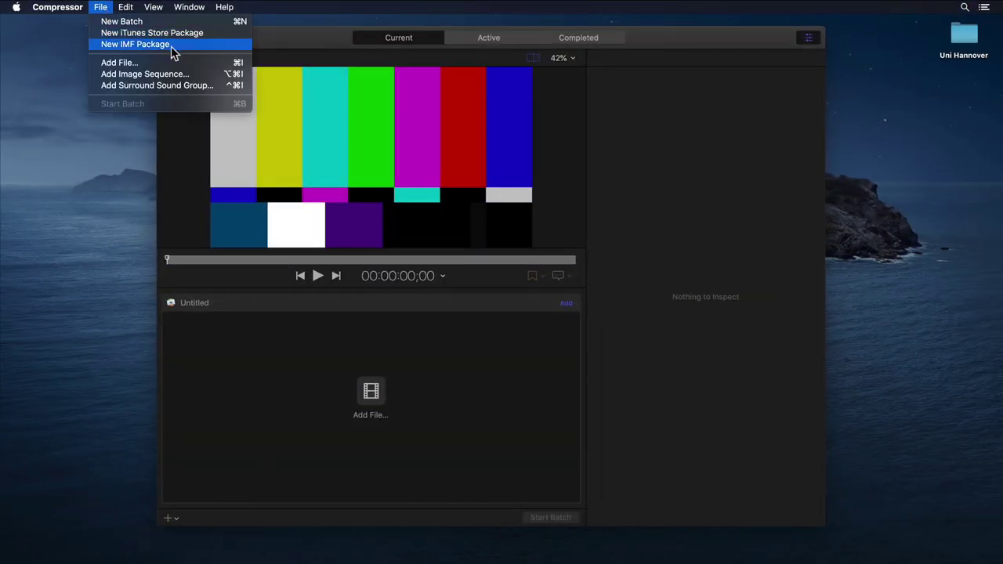
left_click(222, 50)
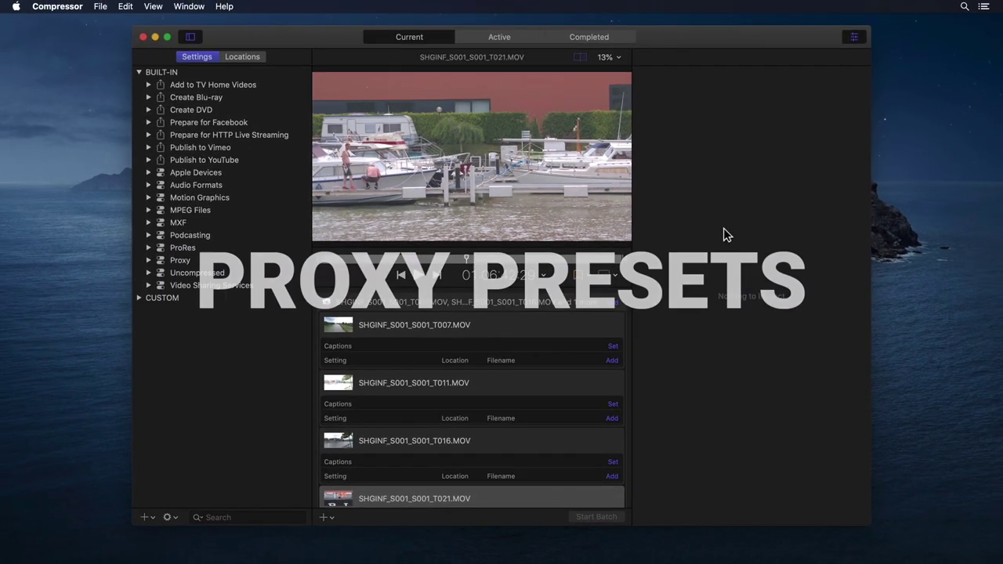
Apply the built-in ProRes Proxy quarter size preset to the clip SHGINF_S001_S001_T007.MOV.
left_click(498, 495)
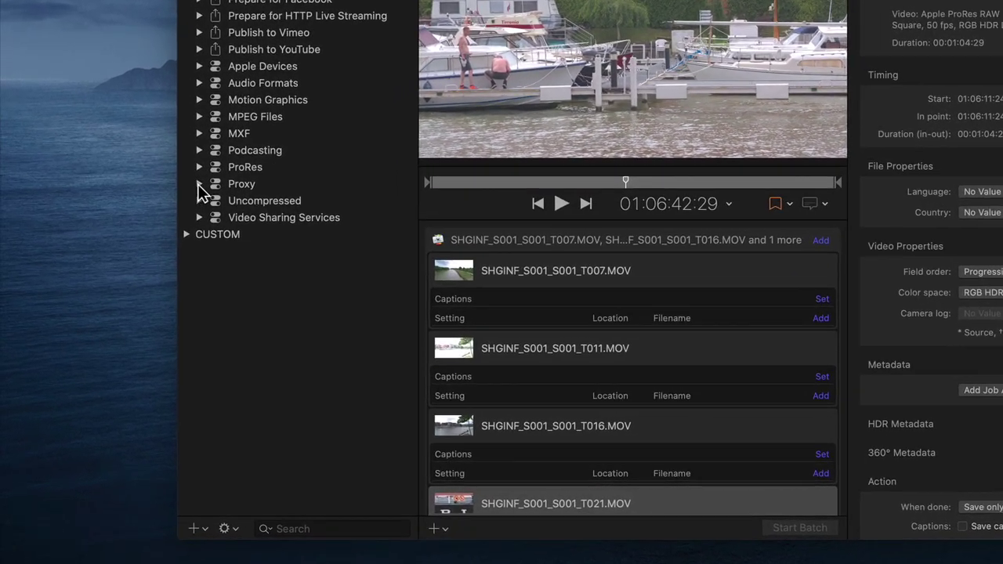
left_click(159, 244)
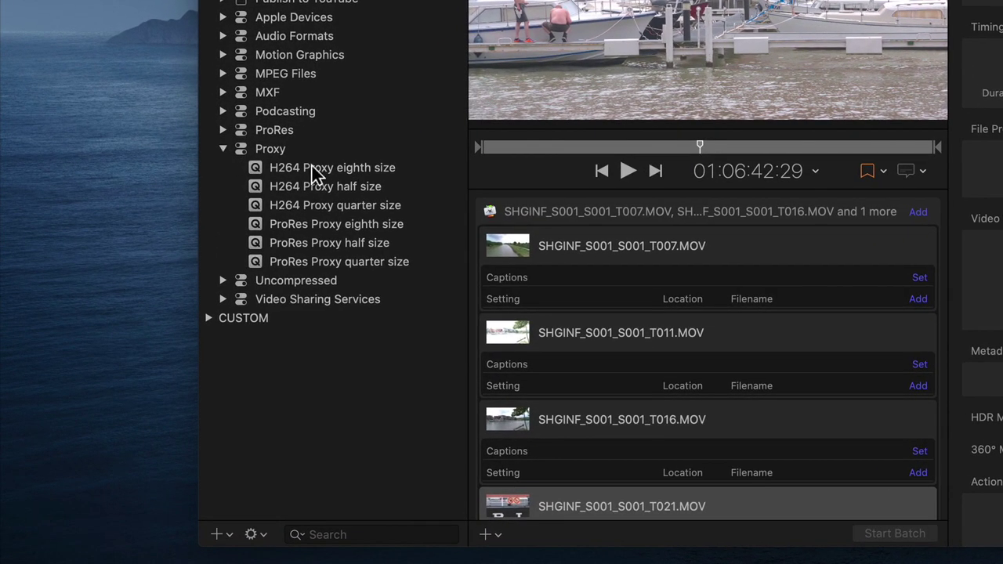
left_click(373, 266)
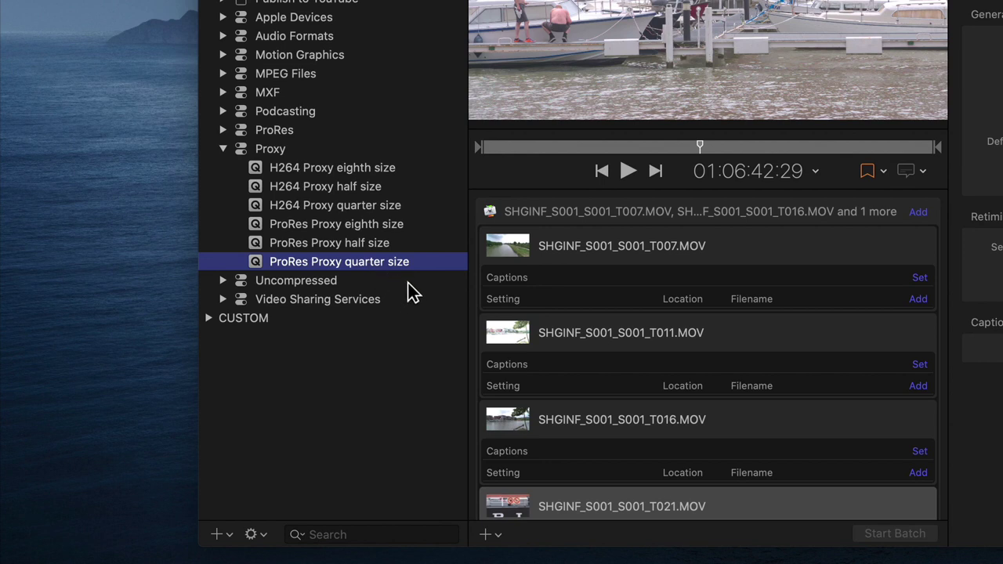
right_click(388, 271)
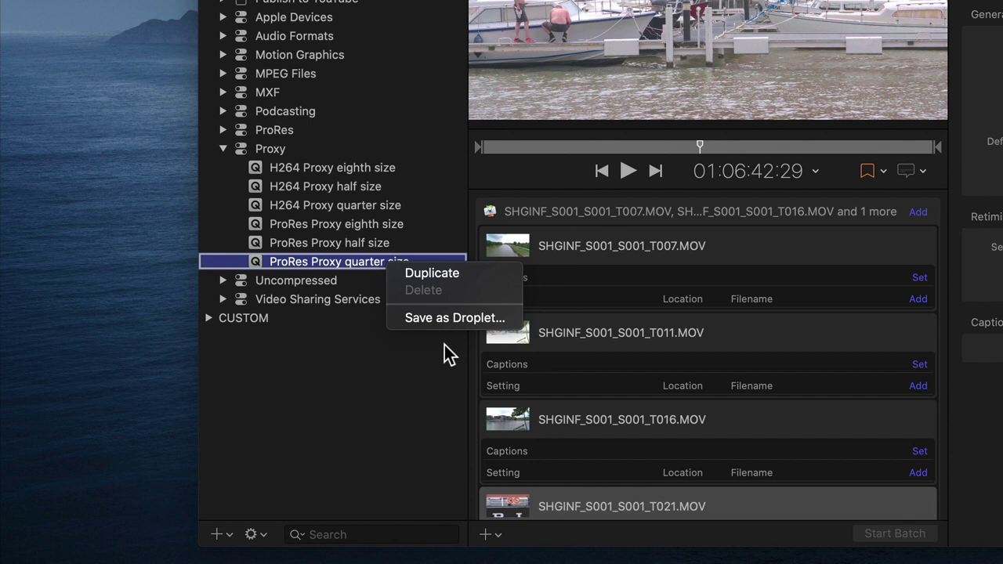
key("Escape")
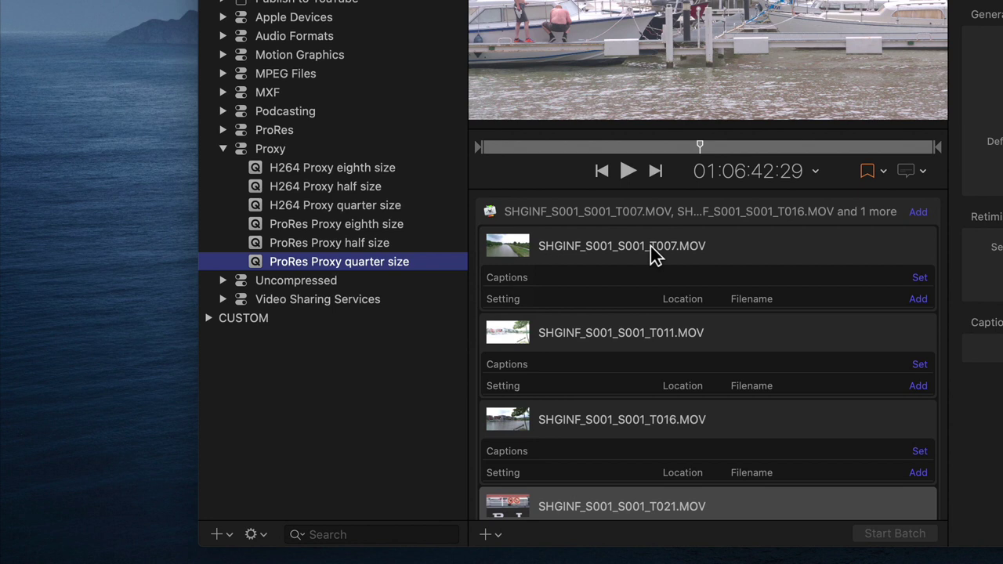
left_click_drag(412, 261, 625, 256)
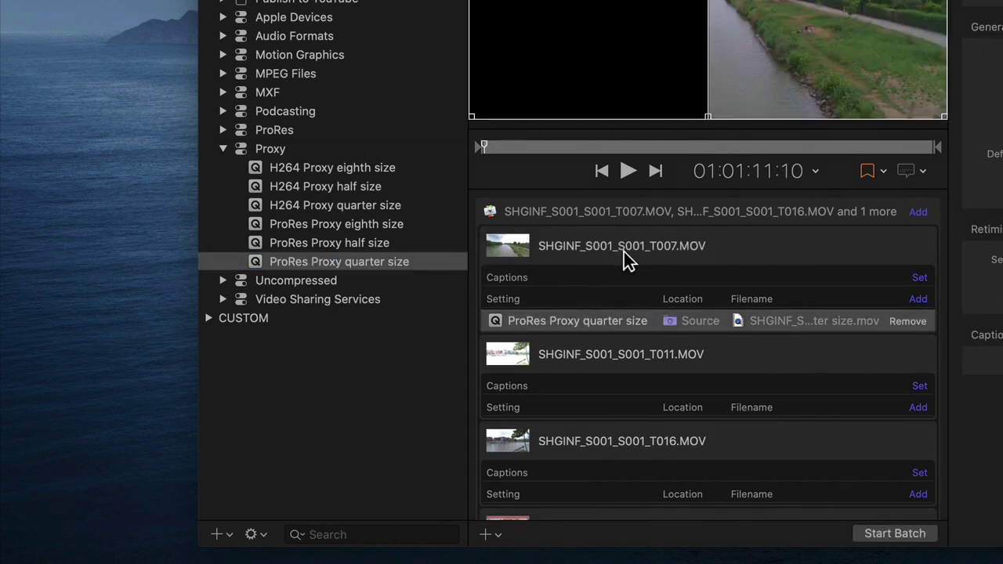
Apply the custom HEVC 10-Bit, 50%, for Proxy preset from the HVEC Proxies group to the clip SHGINF_S001_S001_T016.MOV.
left_click(209, 318)
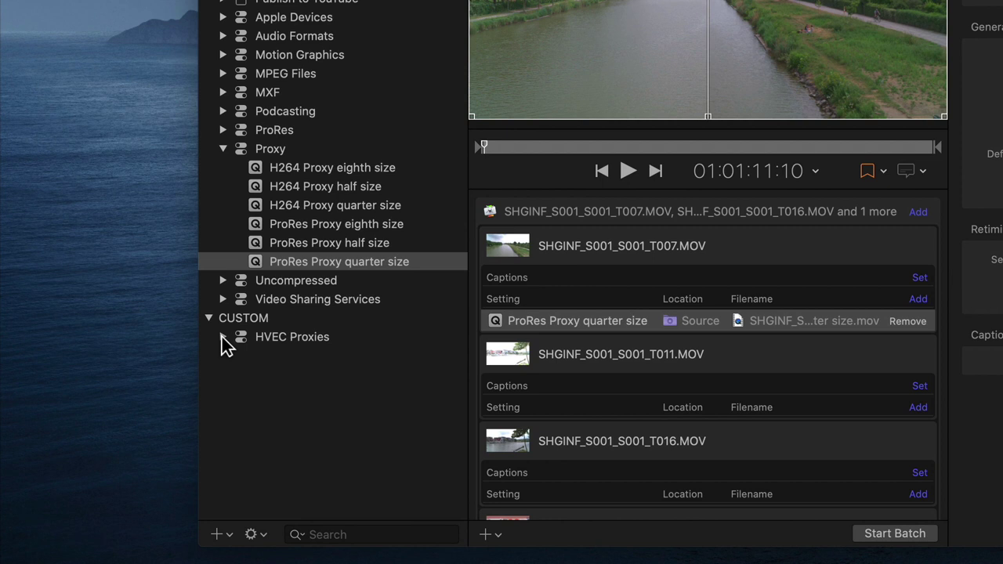
left_click(222, 337)
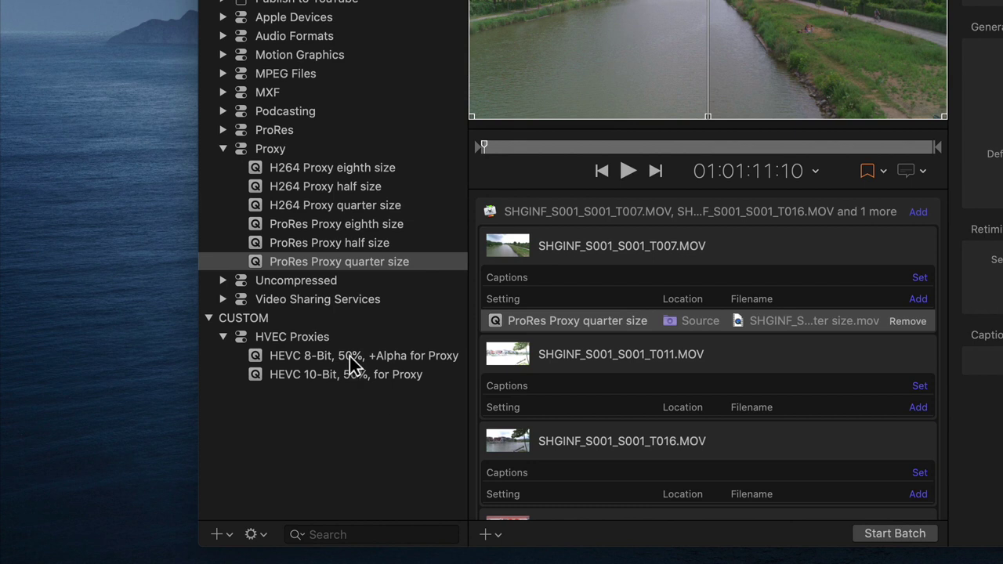
left_click_drag(347, 370, 603, 434)
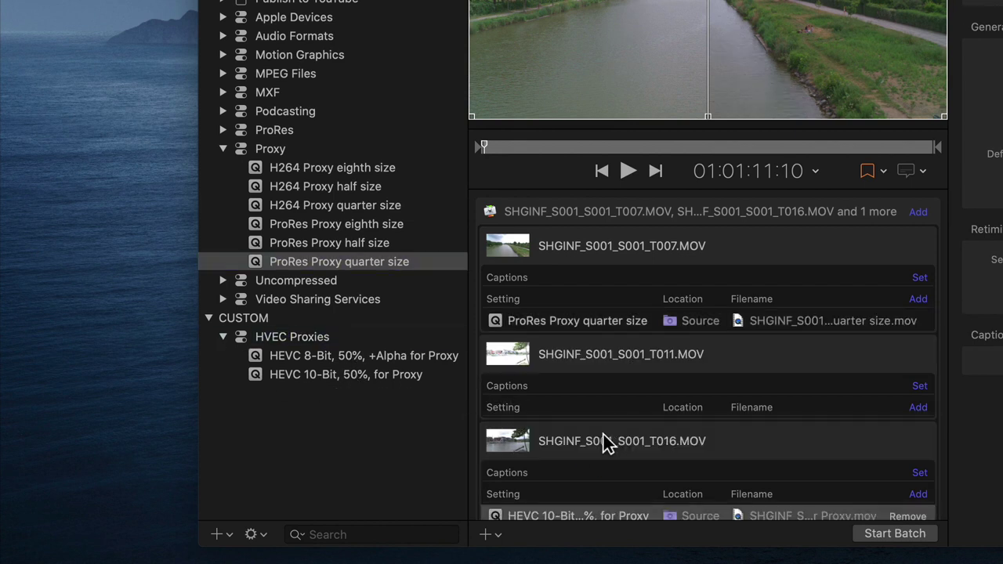
scroll(604, 435, "down", 2)
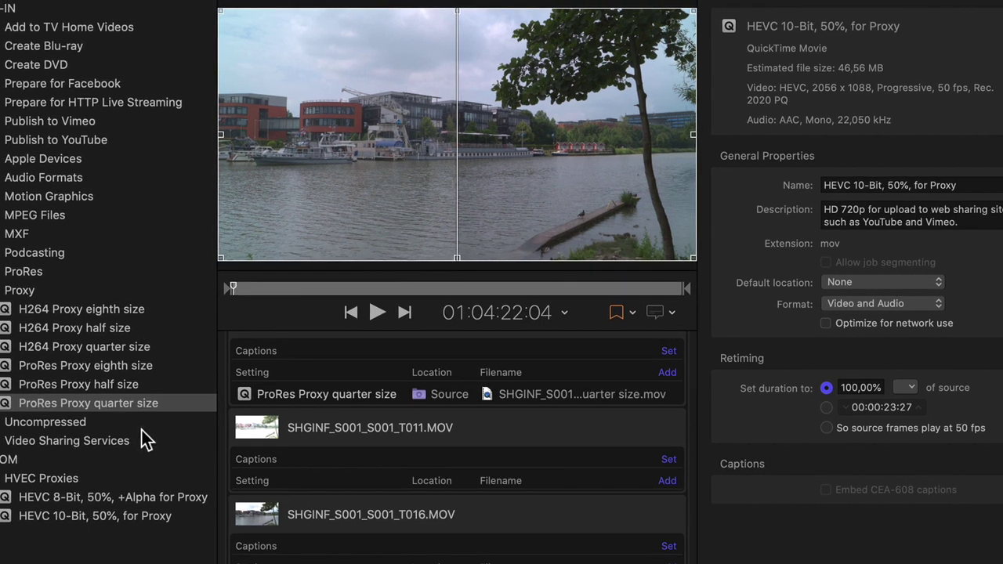
Check the shared computers preferences and enable additional Compressor instances, with 1 additional instance, in the advanced preferences.
key("super+comma")
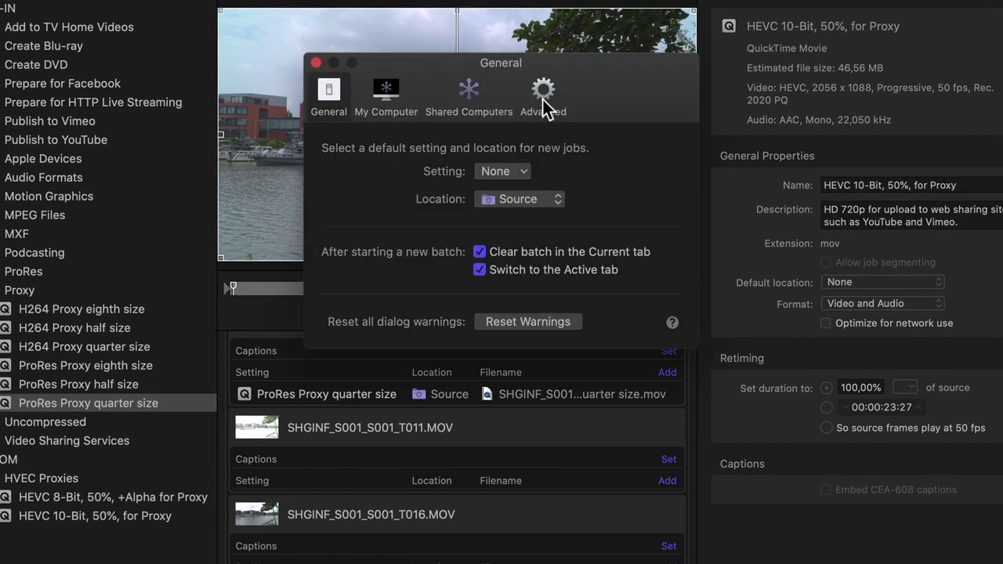
left_click(469, 94)
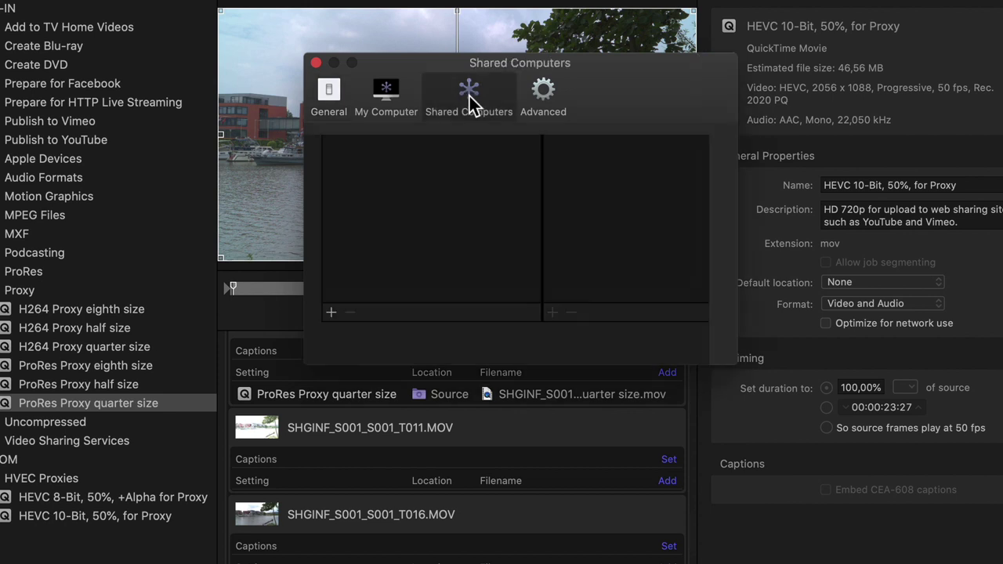
left_click_drag(592, 89, 444, 102)
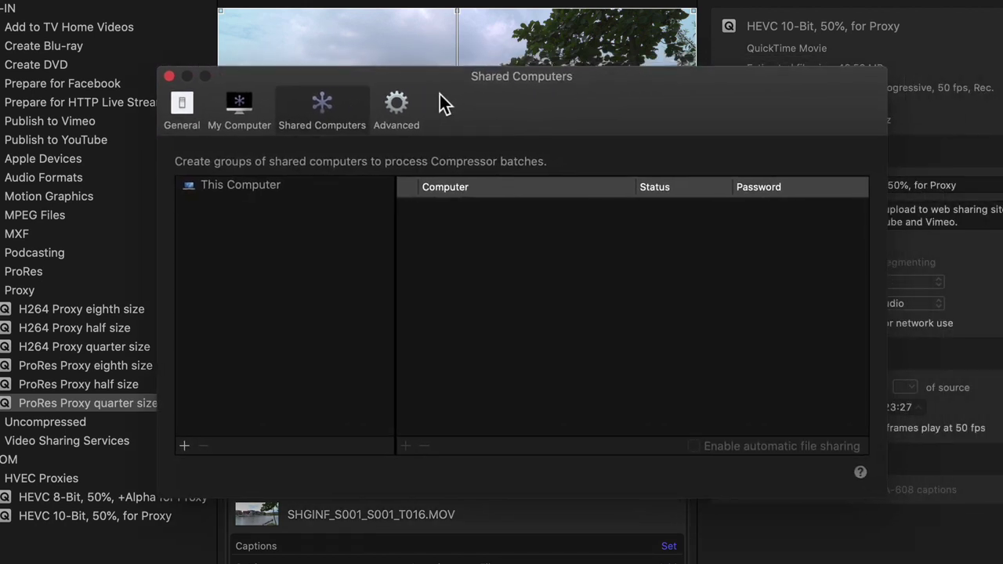
left_click(394, 110)
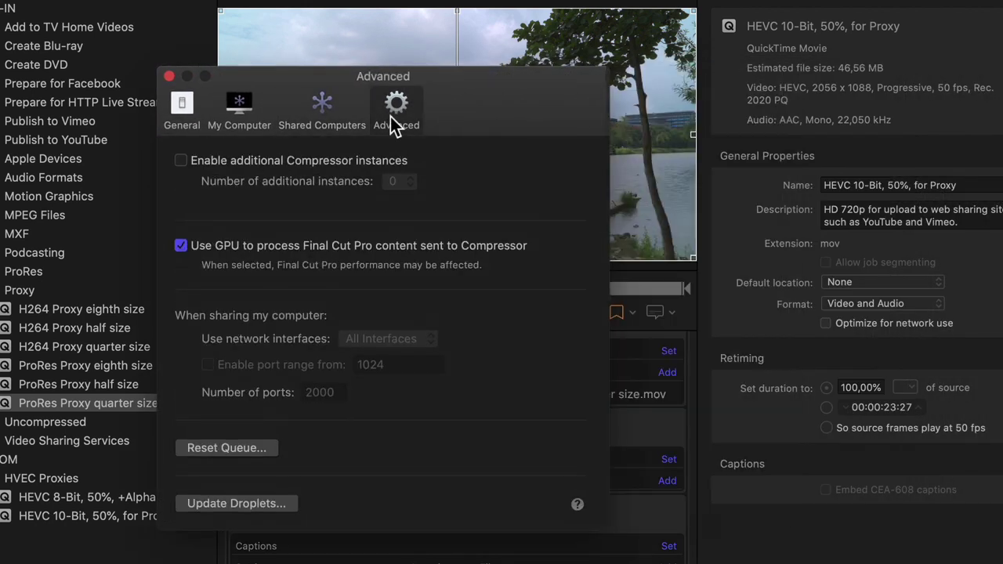
left_click(353, 160)
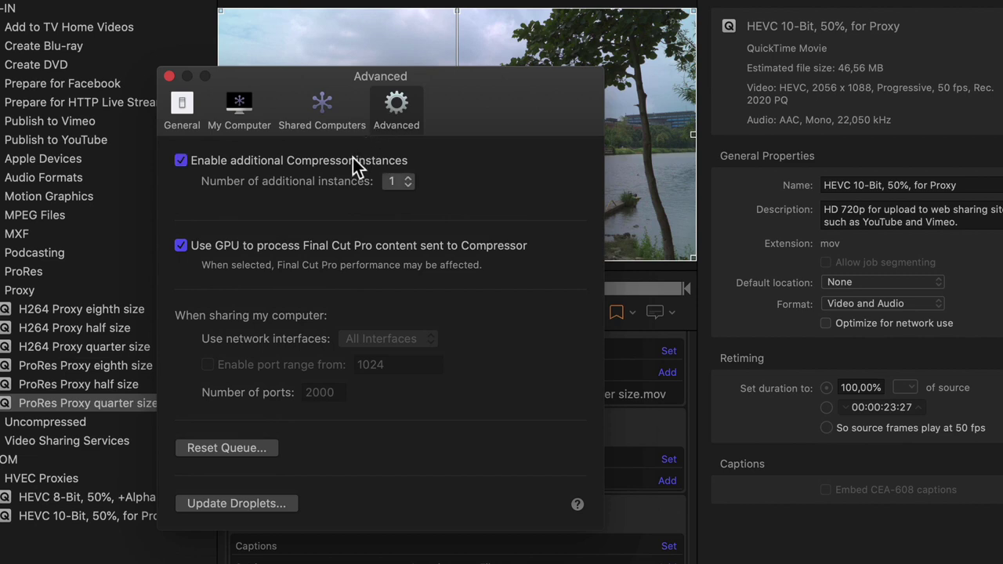